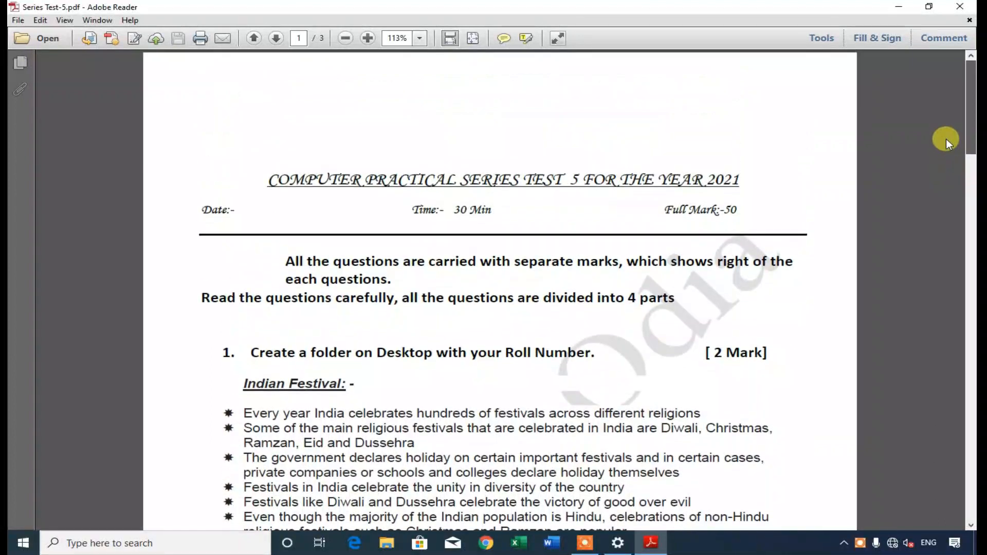
# Read the test paper's title, instructions, question 1 and the sub-tasks of question 2 on the first page.
pyautogui.scroll(-2, 562, 201)
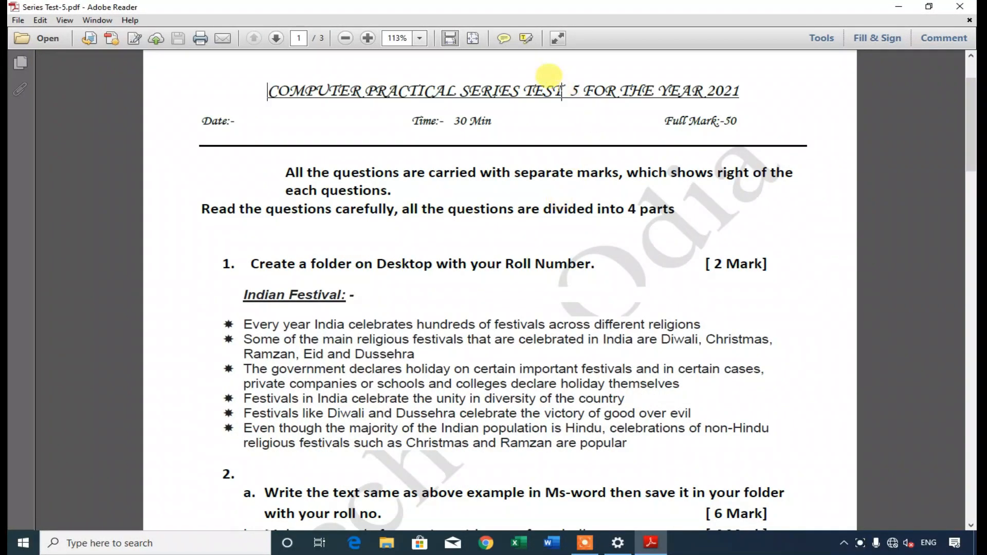
pyautogui.moveTo(274, 159); pyautogui.dragTo(674, 177)
pyautogui.scroll(-1, 401, 206)
pyautogui.click(406, 204)
pyautogui.scroll(-3, 410, 271)
pyautogui.moveTo(311, 146); pyautogui.dragTo(433, 145)
pyautogui.click(448, 234)
pyautogui.moveTo(235, 168); pyautogui.dragTo(538, 474)
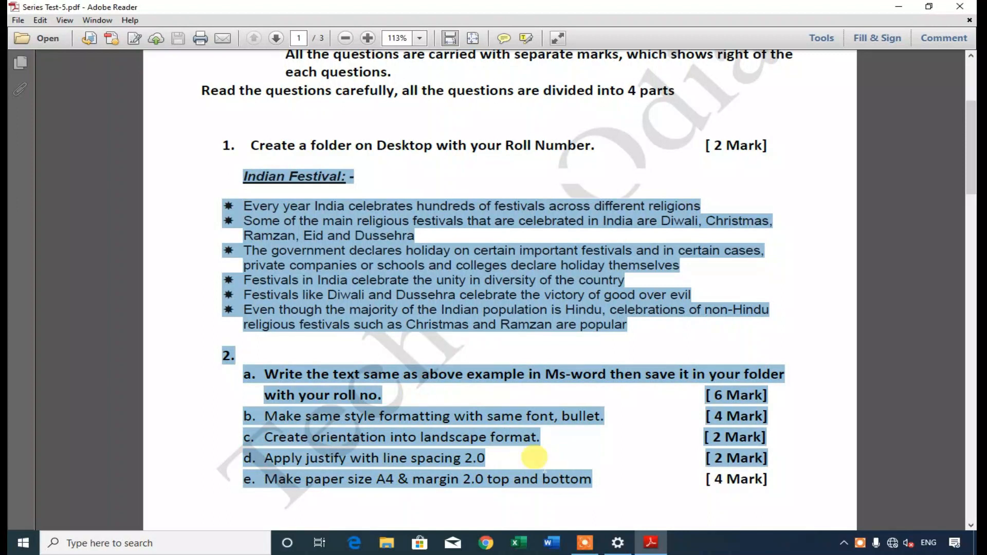
# Skim the remaining questions on the following pages of the test paper and return to its beginning.
pyautogui.scroll(-12, 534, 462)
pyautogui.scroll(-7, 514, 443)
pyautogui.moveTo(386, 235); pyautogui.dragTo(476, 367)
pyautogui.scroll(-4, 481, 373)
pyautogui.scroll(-4, 481, 373)
pyautogui.moveTo(257, 294); pyautogui.dragTo(436, 368)
pyautogui.scroll(-7, 437, 377)
pyautogui.scroll(-6, 438, 385)
pyautogui.moveTo(291, 273); pyautogui.dragTo(800, 430)
pyautogui.moveTo(969, 380); pyautogui.dragTo(965, 114)
pyautogui.scroll(-1, 442, 304)
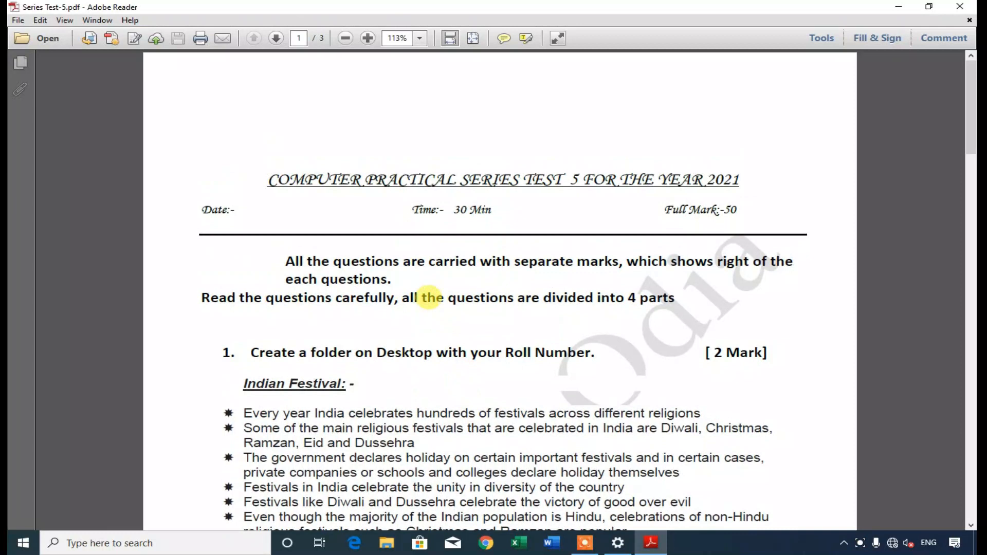
# Create a folder named TIO2021 on the desktop, as question 1 asks, and open it.
pyautogui.moveTo(251, 293); pyautogui.dragTo(591, 294)
pyautogui.click(569, 328)
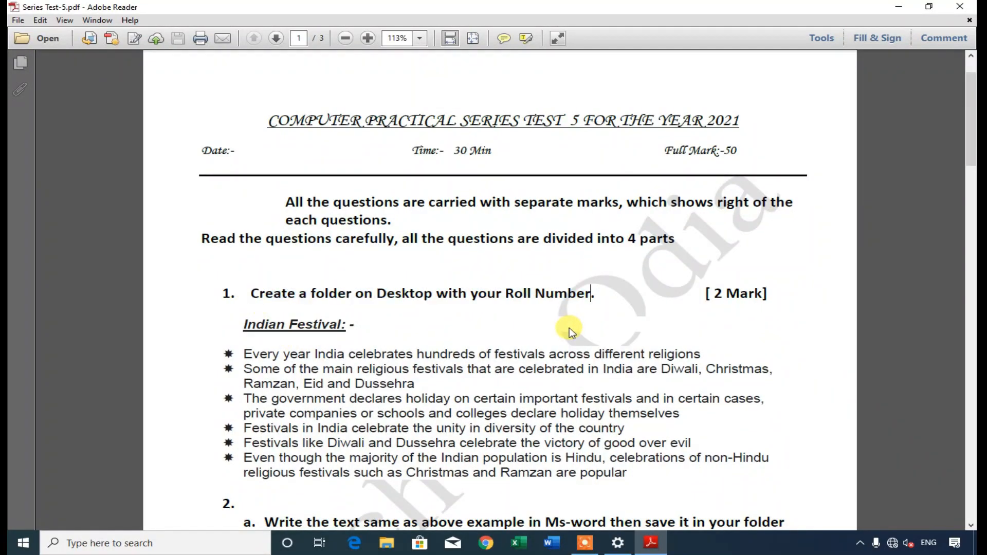
pyautogui.press('super+d')
pyautogui.rightClick(429, 214)
pyautogui.moveTo(478, 299)
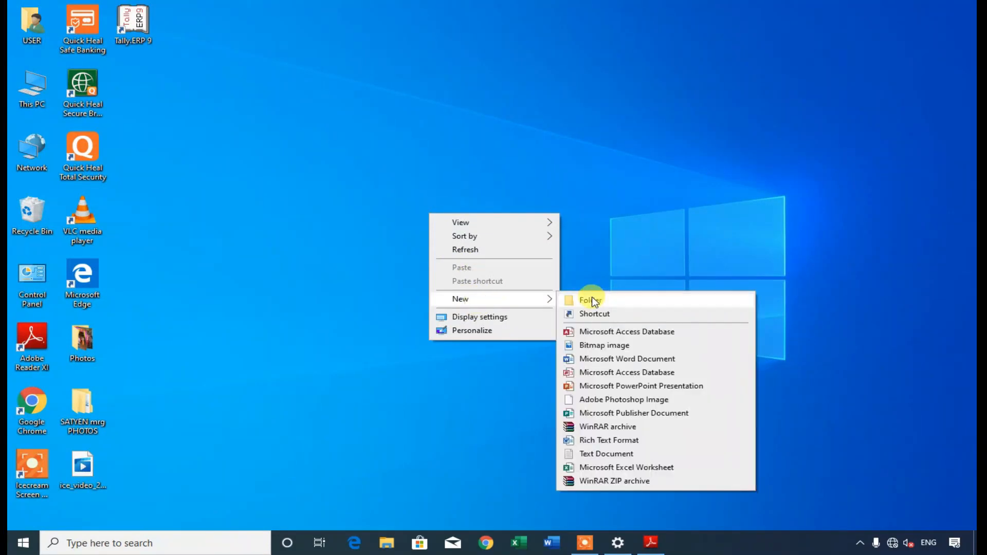
pyautogui.click(588, 300)
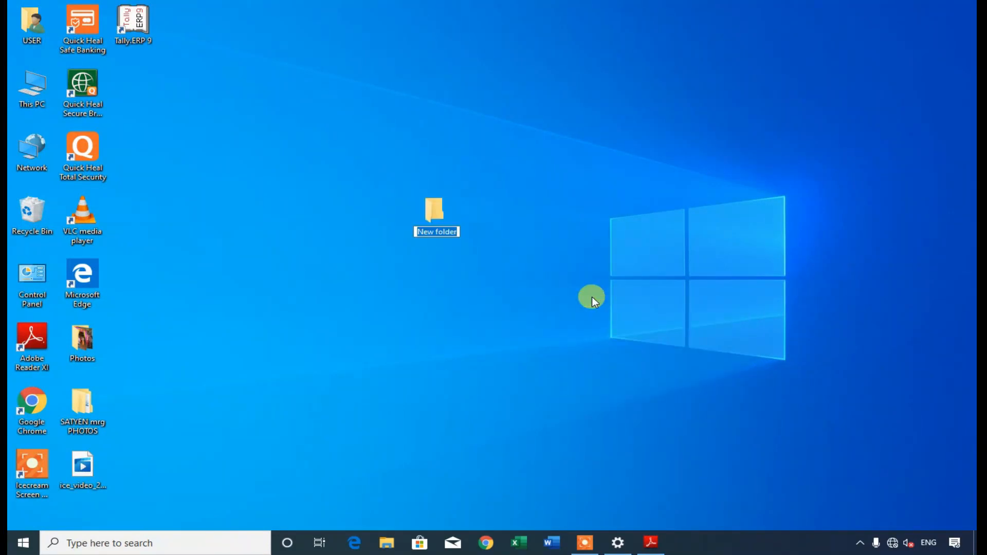
pyautogui.write('TIO2021')
pyautogui.press('Return')
pyautogui.press('Return')
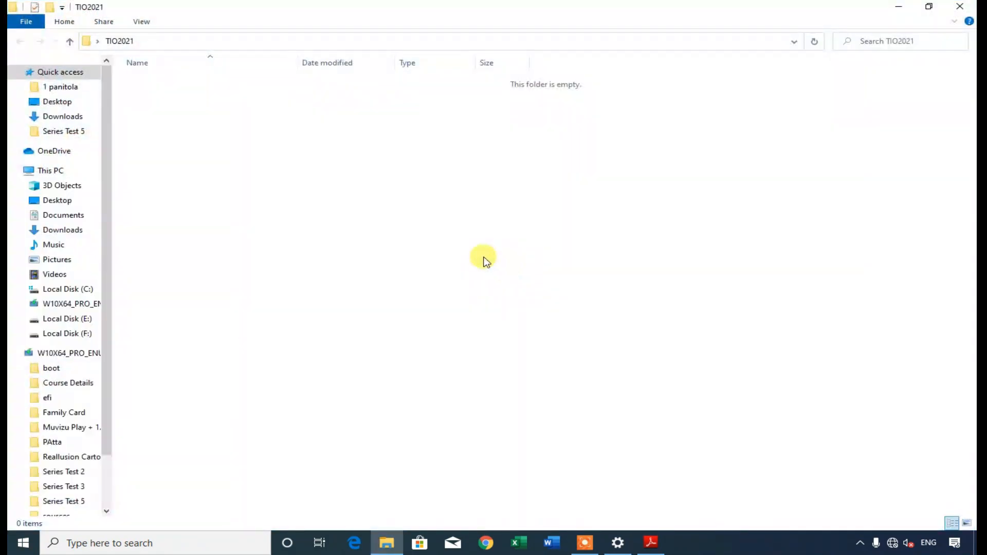
# Switch to the test paper in Adobe Reader and copy the Indian Festival heading with all its bullet points.
pyautogui.click(649, 542)
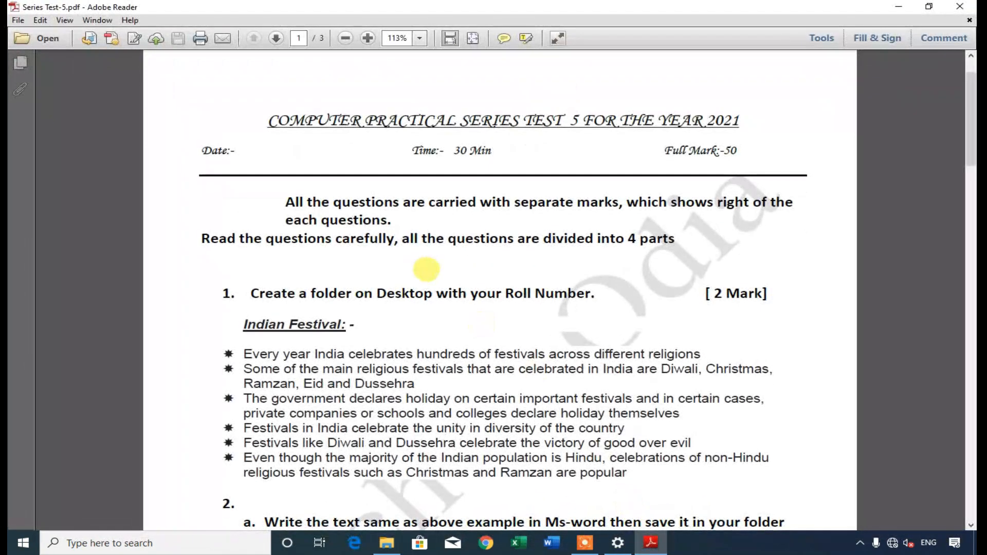
pyautogui.scroll(-2, 369, 314)
pyautogui.scroll(1, 363, 292)
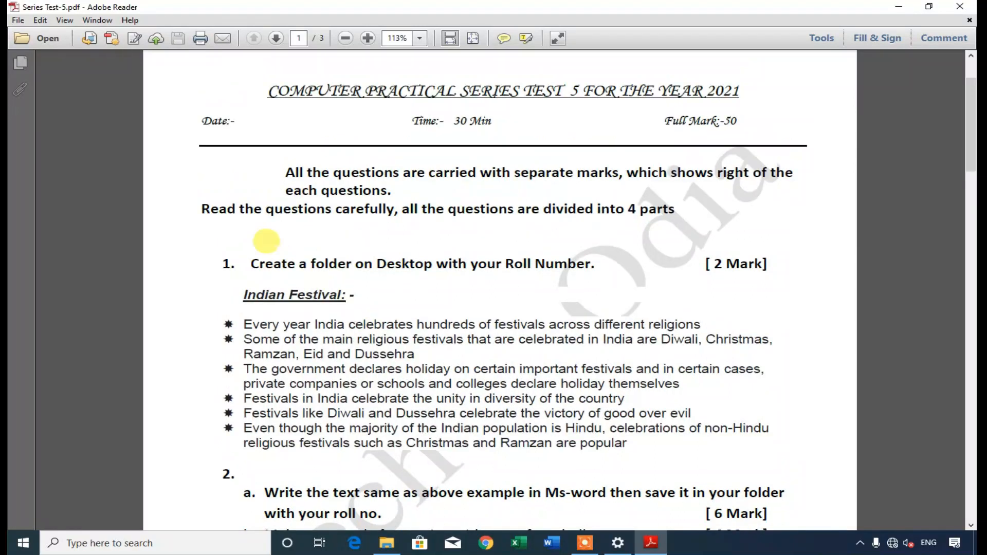
pyautogui.scroll(-2, 228, 293)
pyautogui.moveTo(232, 239); pyautogui.dragTo(619, 385)
pyautogui.hotkey('ctrl', 'c')
pyautogui.click(618, 386)
# Examine question 2's sub-tasks and marks, comparing them with the Indian Festival example text above.
pyautogui.scroll(-3, 292, 324)
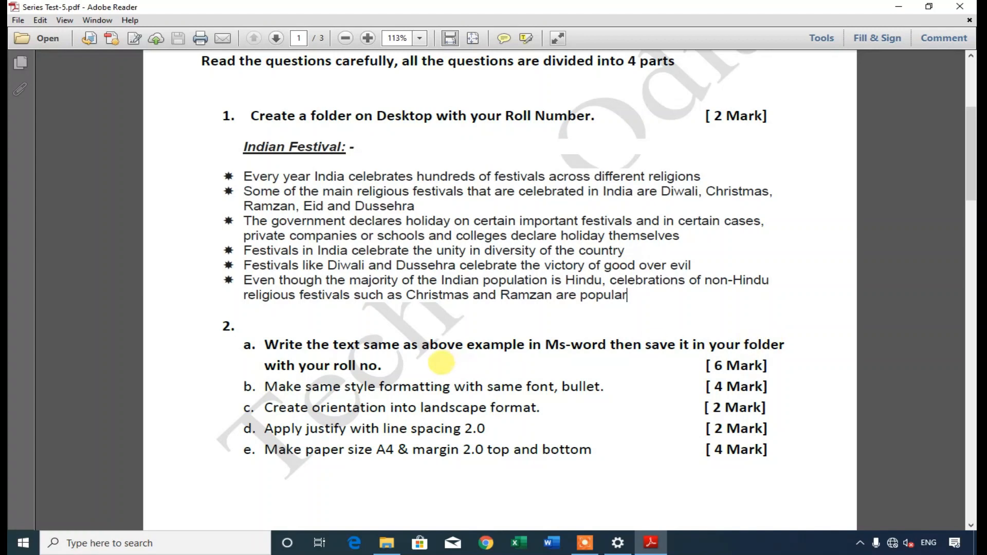
pyautogui.moveTo(380, 358); pyautogui.dragTo(282, 350)
pyautogui.click(437, 419)
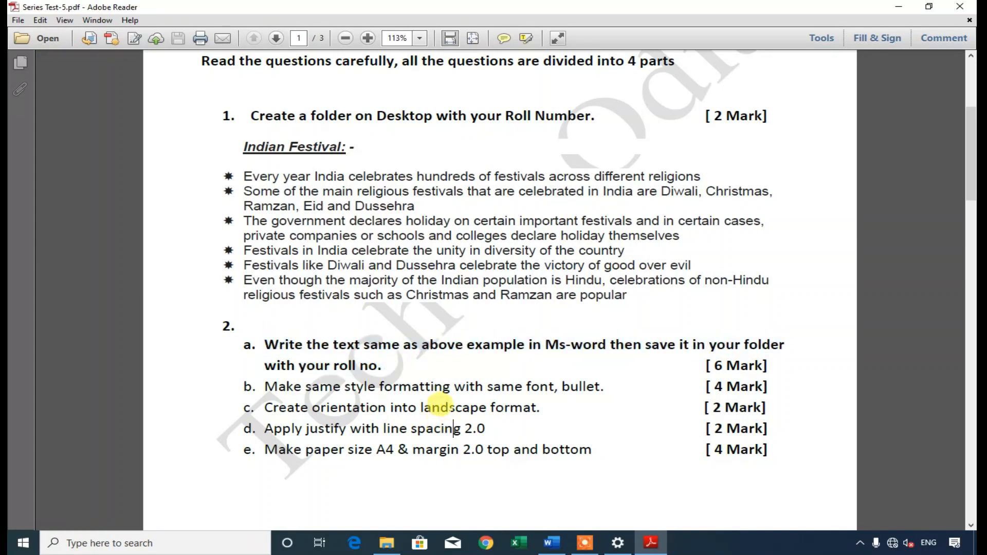
pyautogui.scroll(-3, 369, 366)
pyautogui.scroll(2, 430, 253)
pyautogui.moveTo(483, 265); pyautogui.dragTo(284, 155)
pyautogui.click(414, 339)
pyautogui.moveTo(414, 339); pyautogui.dragTo(275, 293)
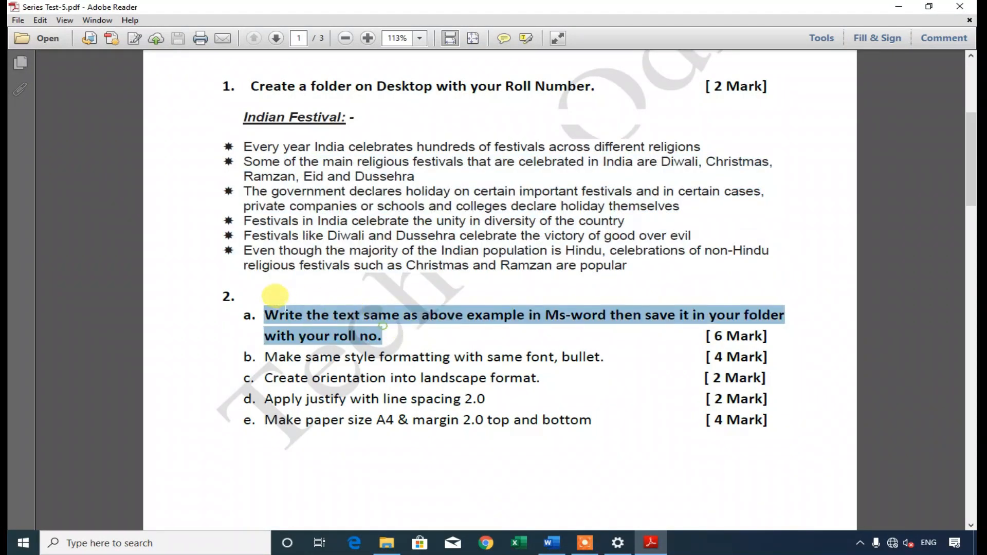
pyautogui.click(417, 370)
pyautogui.moveTo(231, 145); pyautogui.dragTo(634, 262)
pyautogui.scroll(2, 637, 262)
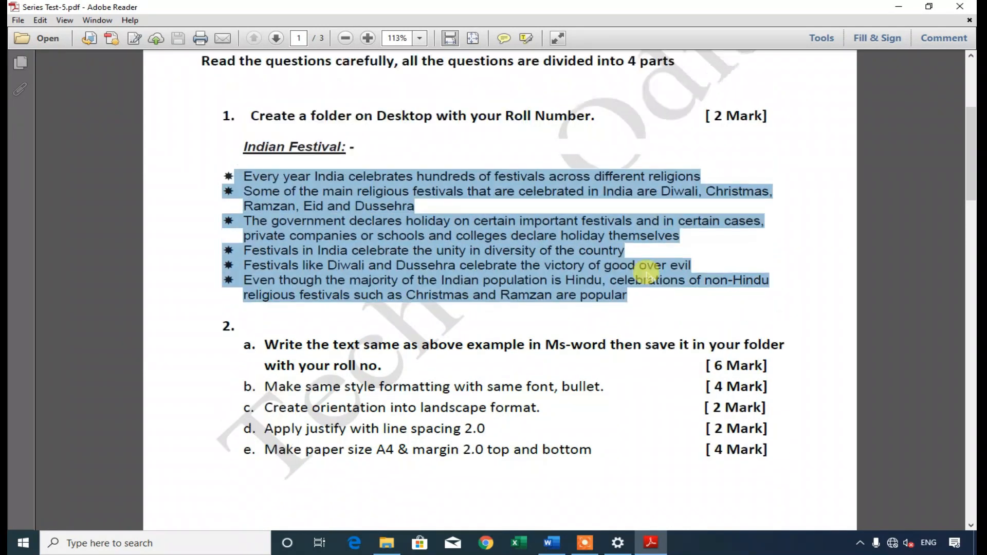
pyautogui.moveTo(768, 394); pyautogui.dragTo(705, 395)
pyautogui.click(559, 316)
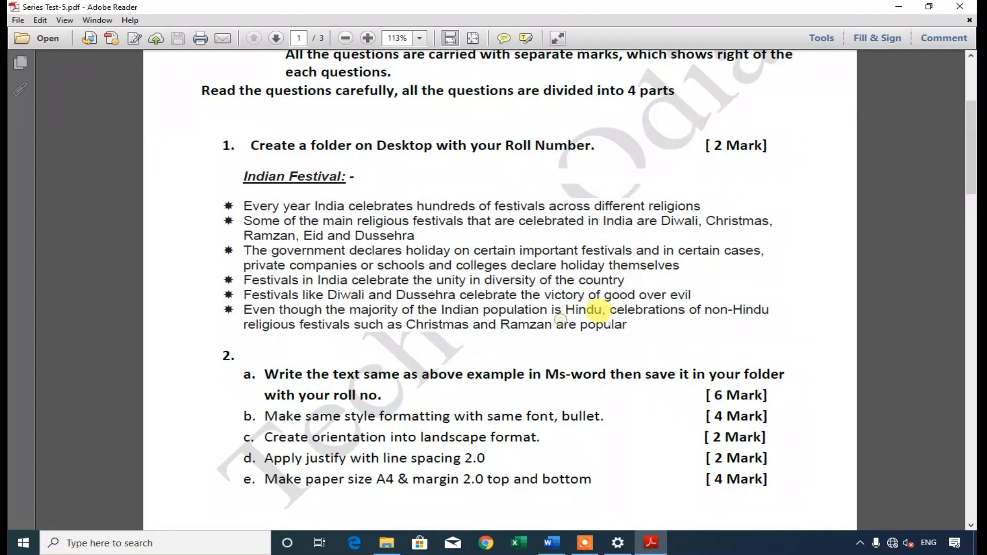
pyautogui.moveTo(628, 324); pyautogui.dragTo(190, 203)
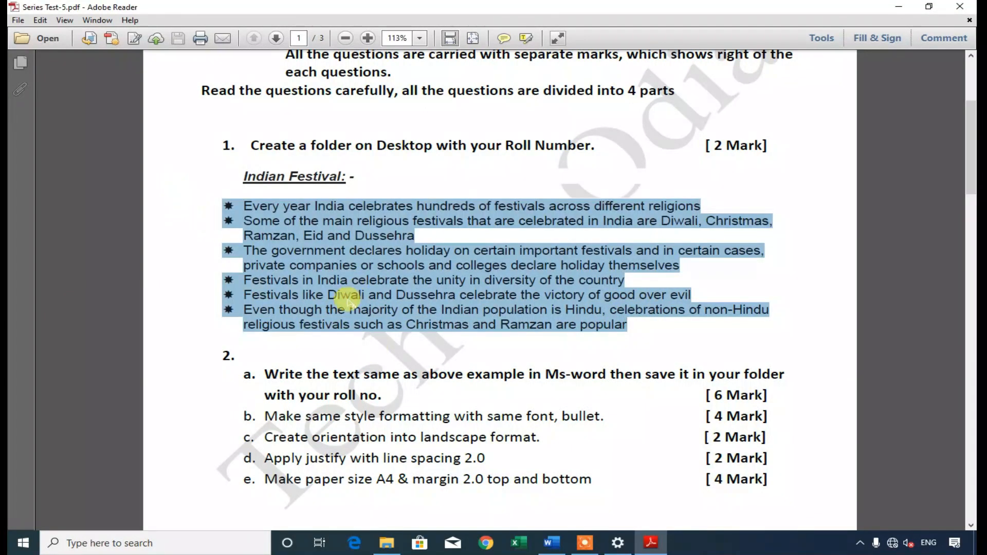
pyautogui.scroll(-2, 345, 292)
pyautogui.scroll(-2, 334, 280)
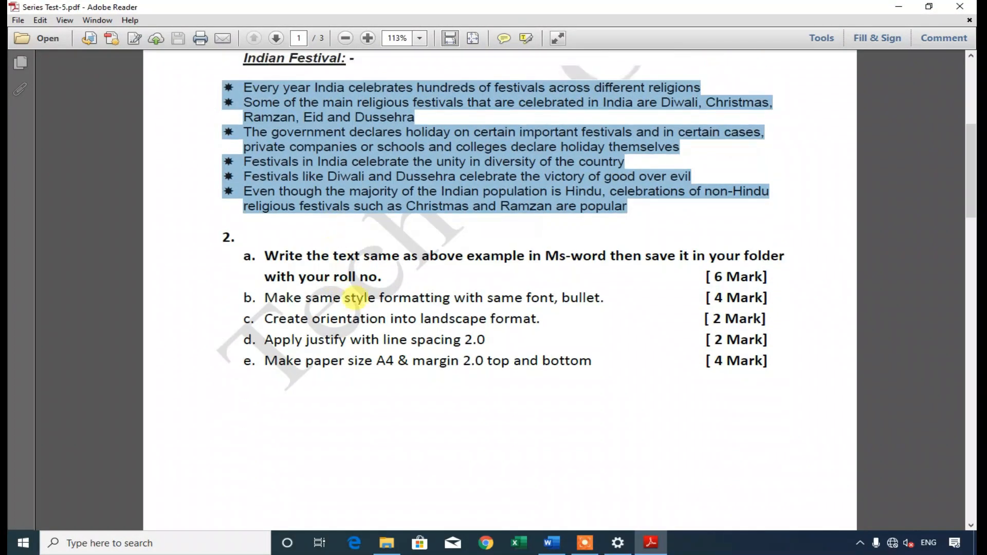
# Switch to Word and paste the copied Indian Festival text into the blank document.
pyautogui.click(551, 543)
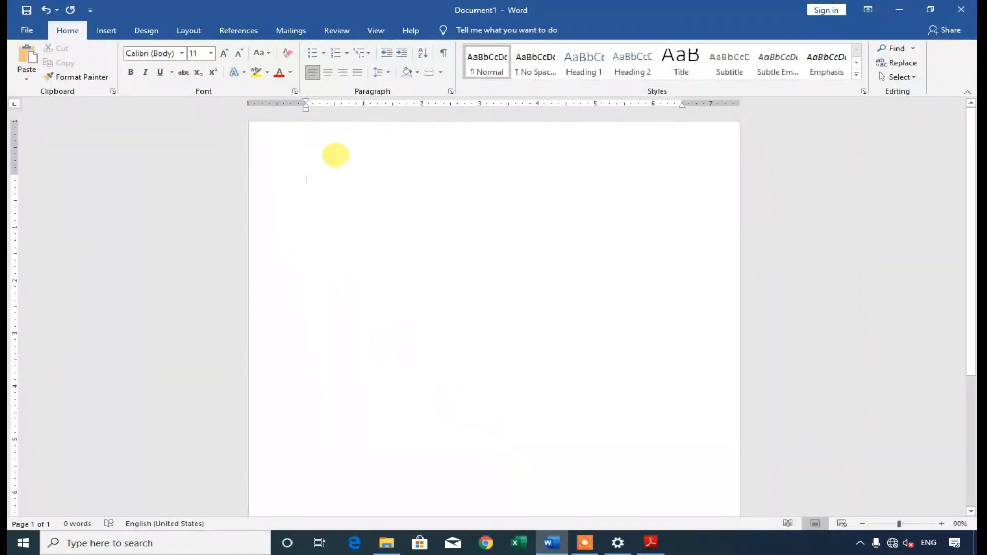
pyautogui.hotkey('ctrl', 'v')
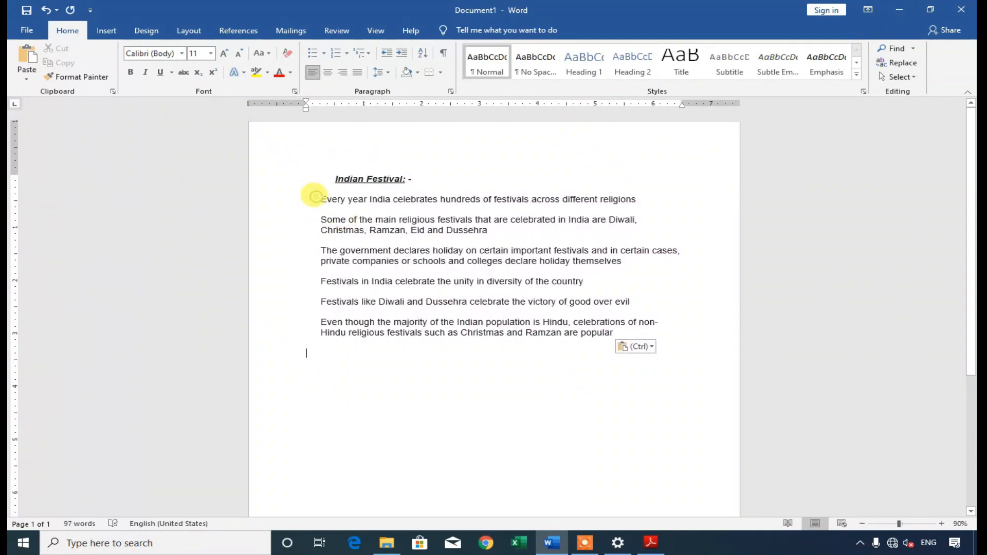
pyautogui.moveTo(315, 196); pyautogui.dragTo(342, 260)
pyautogui.keyDown('shift'); pyautogui.click(529, 397); pyautogui.keyUp('shift')
pyautogui.click(530, 403)
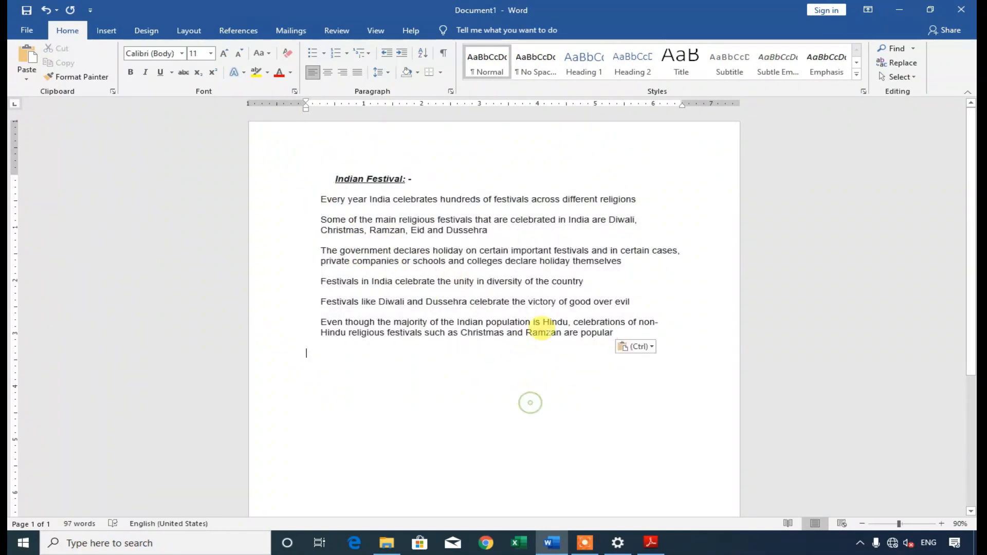
# Review the sub-tasks of question 2 in the test paper again, especially task b on matching font and bullets.
pyautogui.click(650, 542)
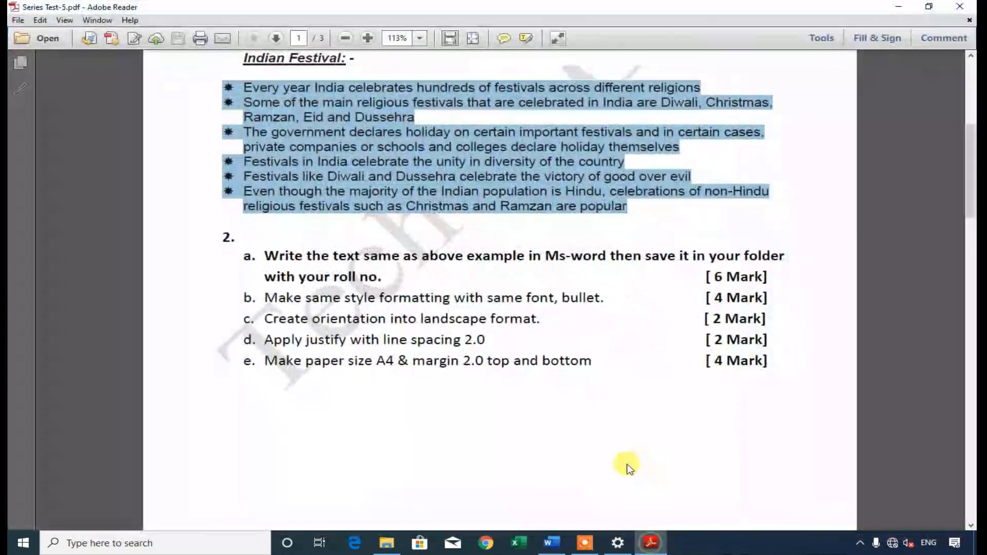
pyautogui.click(429, 256)
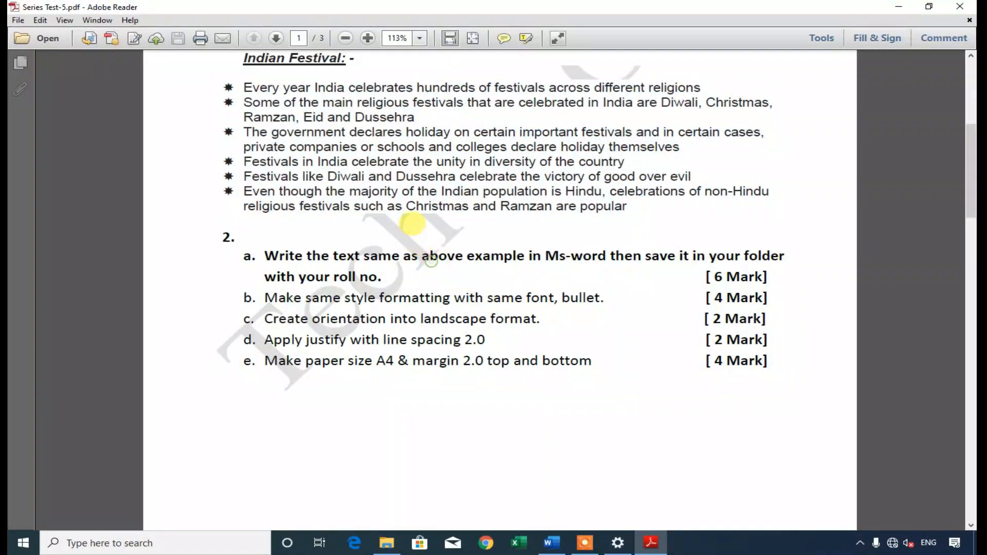
pyautogui.click(552, 541)
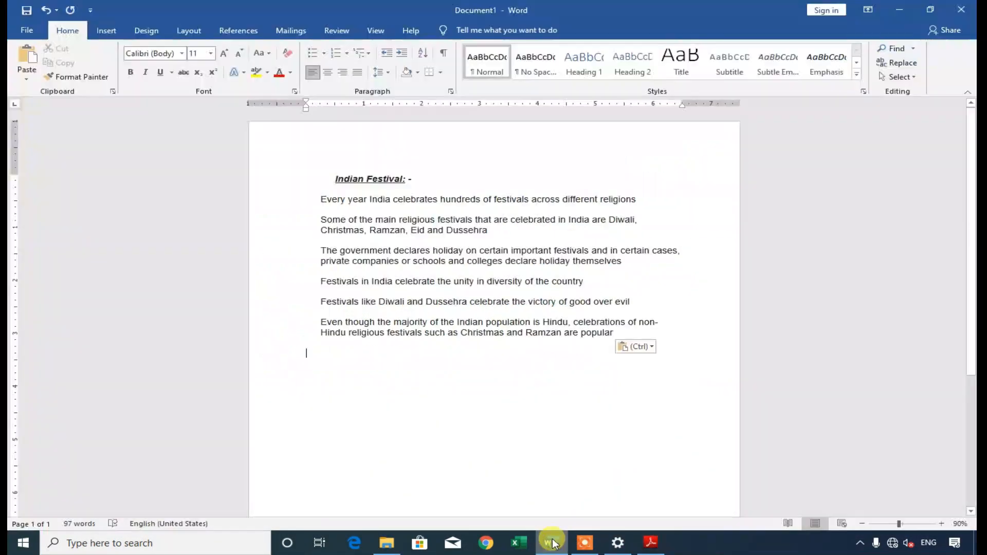
pyautogui.click(651, 543)
pyautogui.scroll(2, 591, 395)
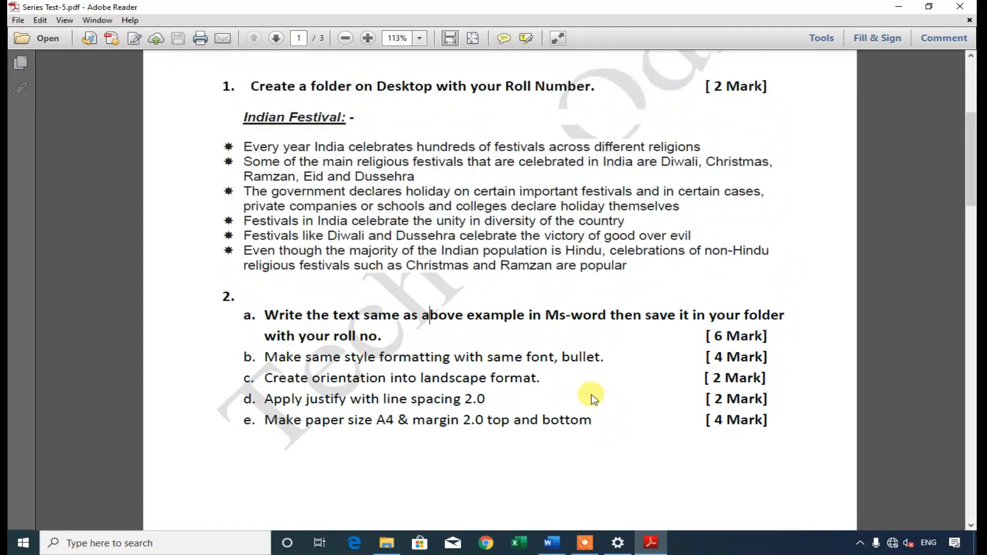
pyautogui.scroll(2, 317, 282)
pyautogui.scroll(-3, 319, 280)
pyautogui.moveTo(257, 297); pyautogui.dragTo(562, 363)
pyautogui.click(578, 389)
pyautogui.moveTo(261, 320); pyautogui.dragTo(596, 323)
pyautogui.scroll(3, 468, 319)
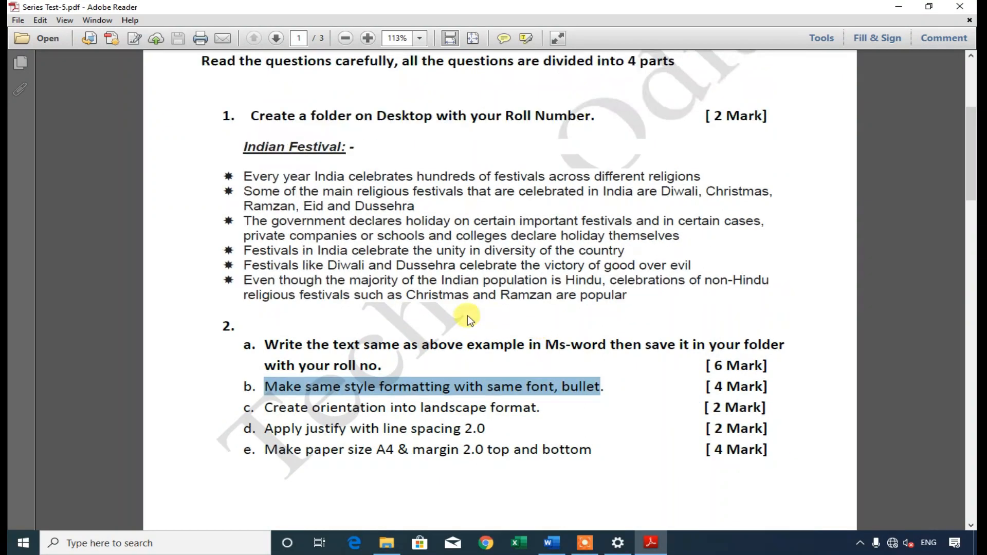
# Apply the Arial font to the paragraphs below the Indian Festival heading in the Word document.
pyautogui.click(562, 549)
pyautogui.moveTo(318, 196); pyautogui.dragTo(646, 326)
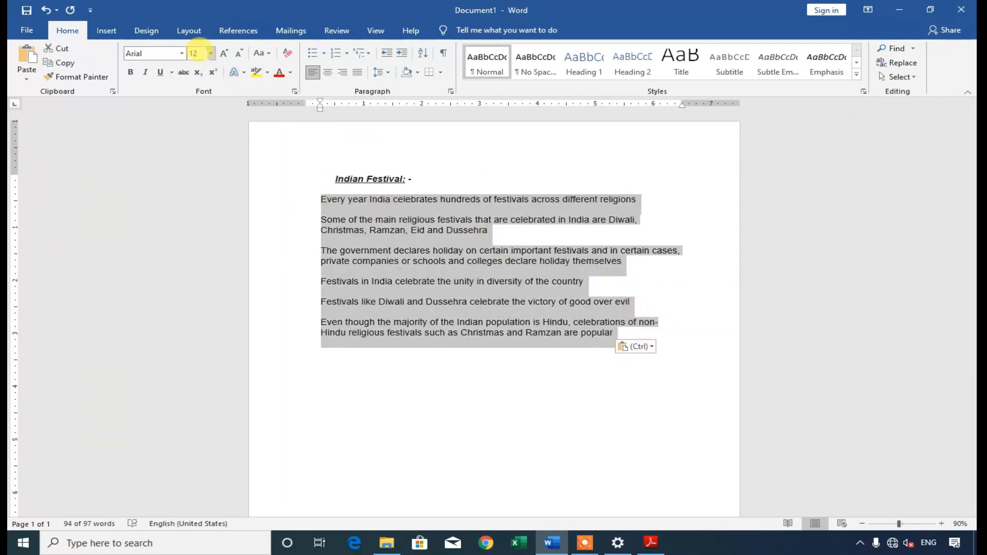
pyautogui.click(324, 54)
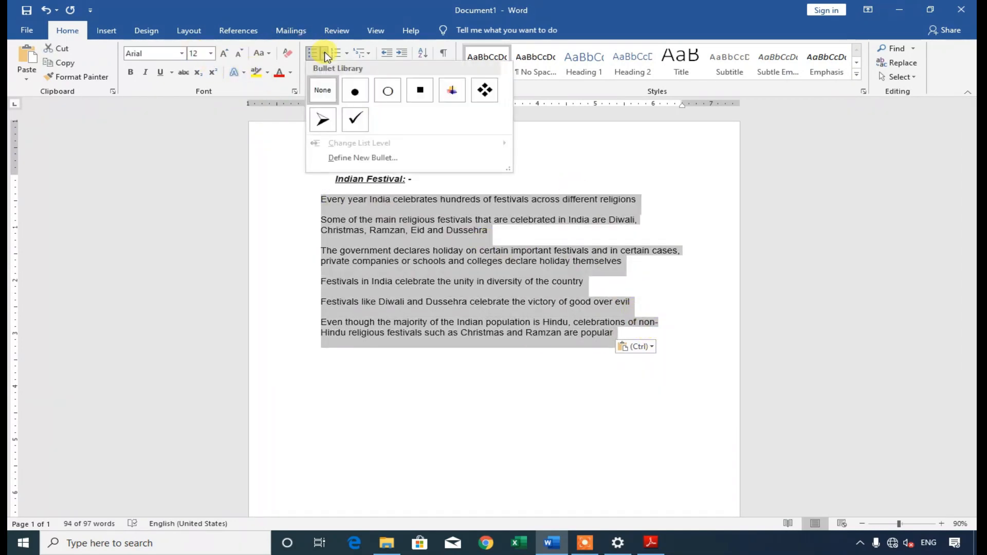
pyautogui.click(325, 54)
pyautogui.click(181, 53)
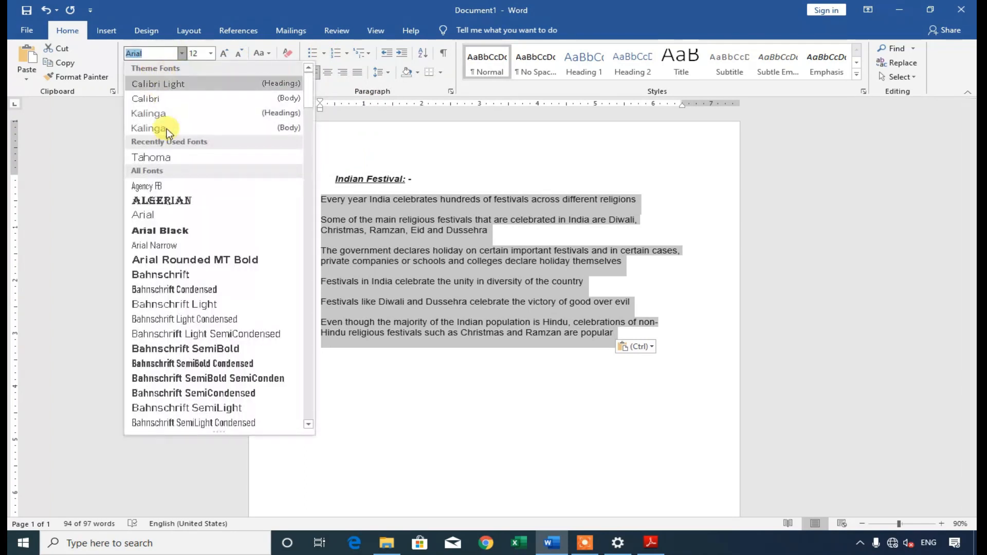
pyautogui.click(196, 215)
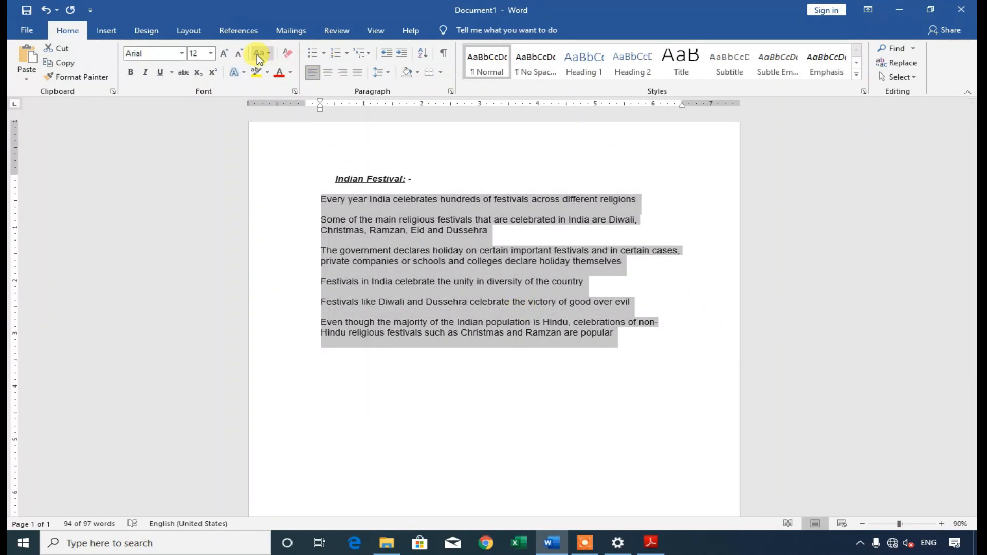
# Check the bullet shape in the test paper and start defining a new symbol bullet for the selected Word paragraphs, using the Wingdings font.
pyautogui.click(324, 52)
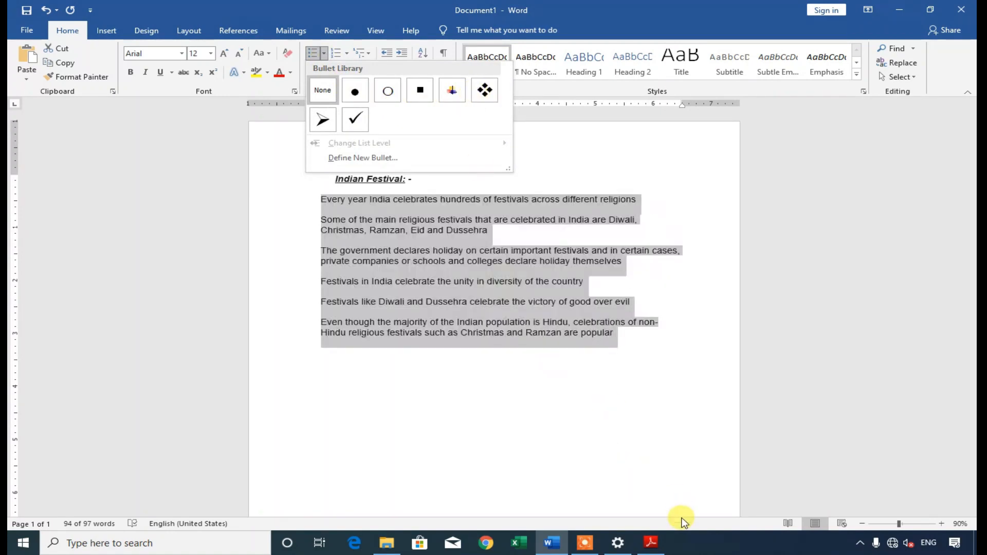
pyautogui.click(650, 542)
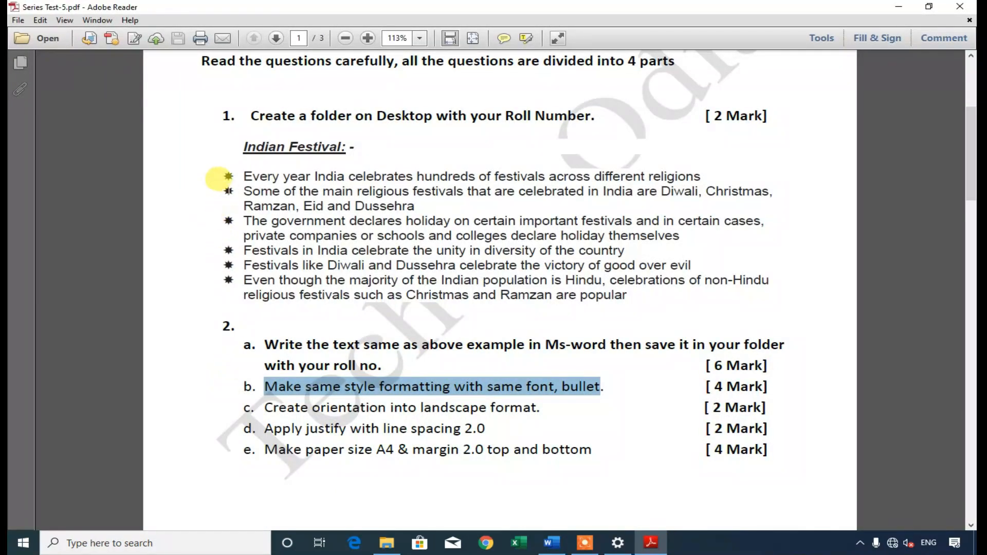
pyautogui.click(552, 542)
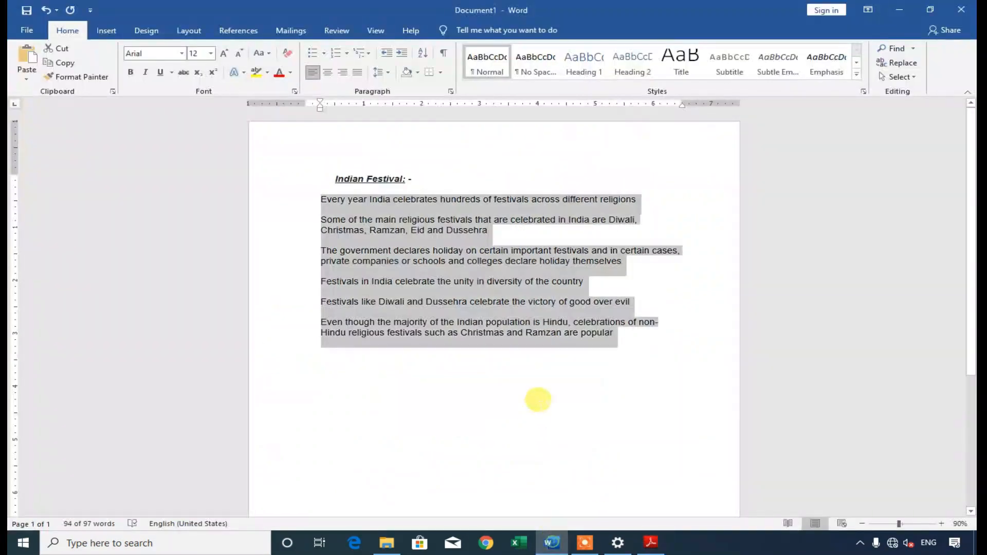
pyautogui.click(324, 54)
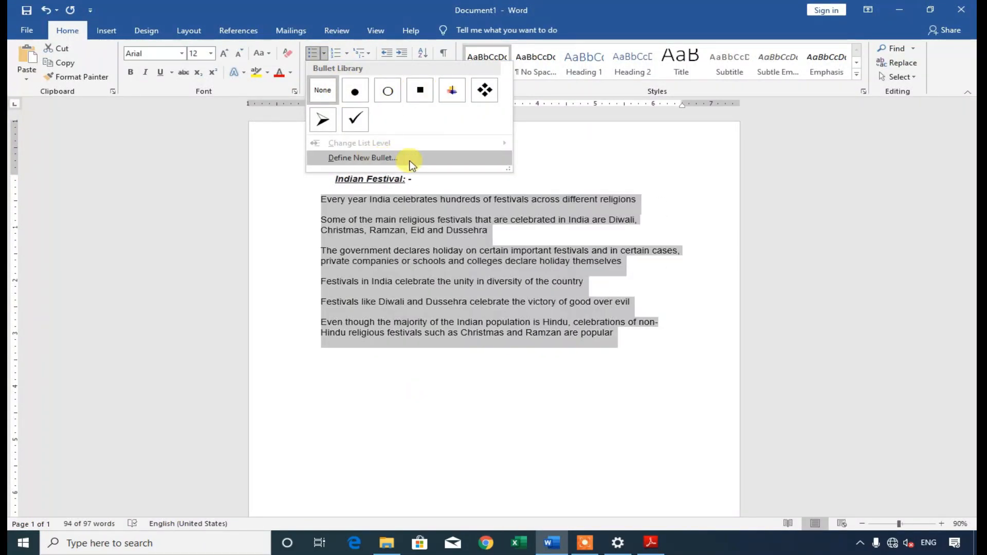
pyautogui.click(379, 159)
pyautogui.moveTo(525, 148); pyautogui.dragTo(350, 153)
pyautogui.click(308, 189)
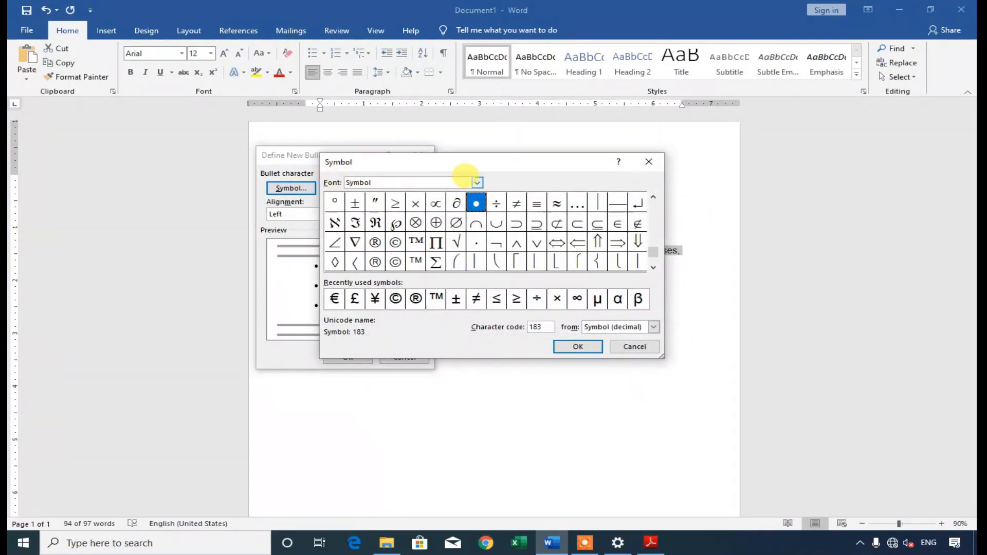
pyautogui.click(477, 184)
pyautogui.scroll(-7, 420, 236)
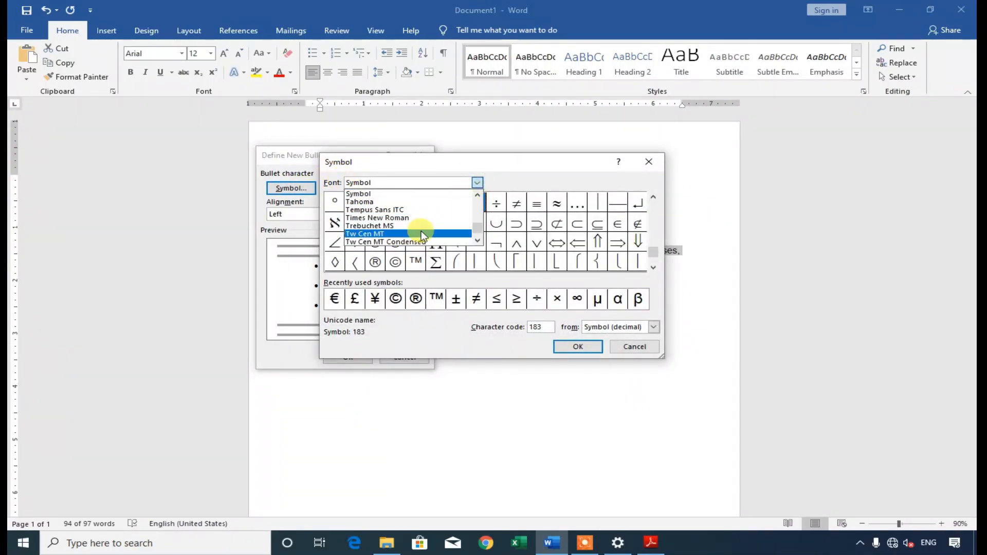
pyautogui.scroll(3, 419, 221)
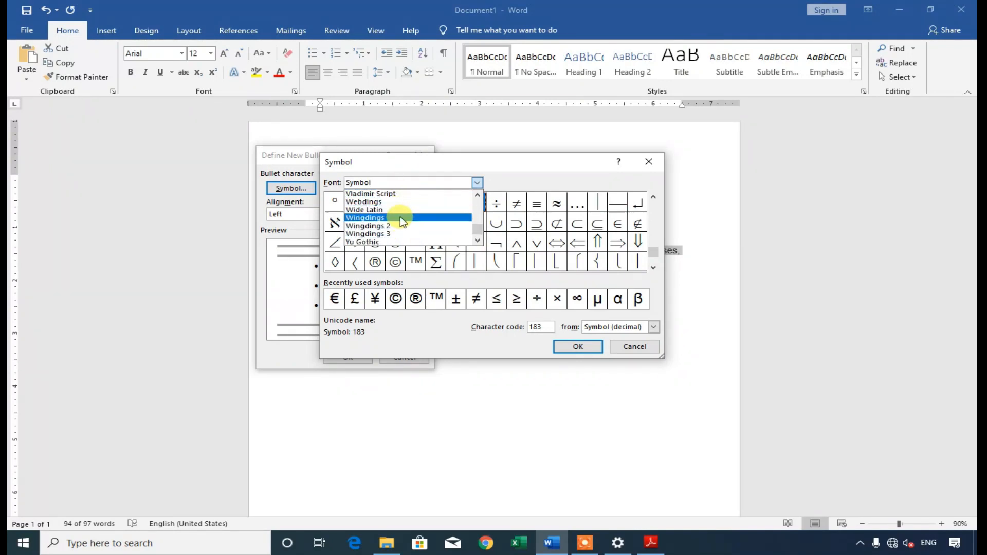
pyautogui.click(401, 218)
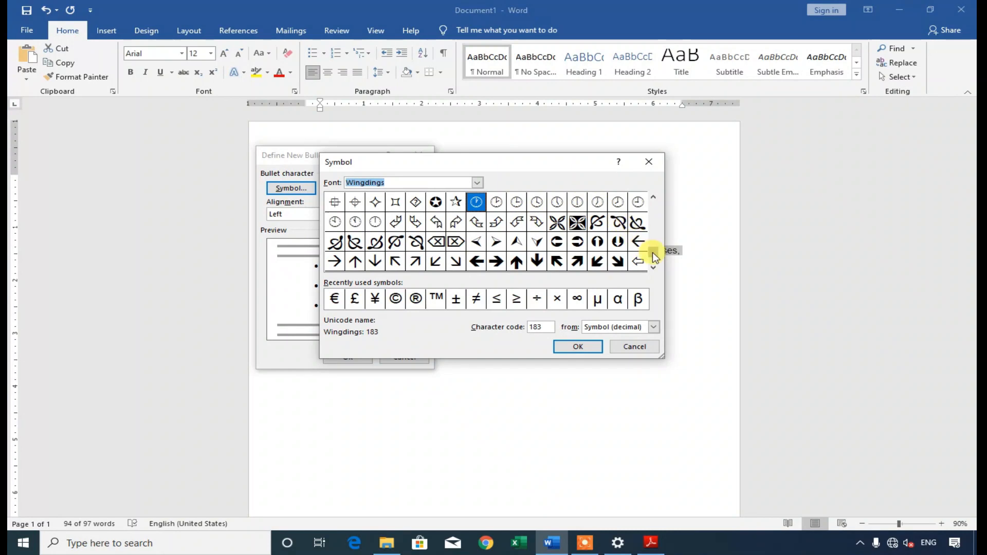
# Choose the eight-pointed star, Wingdings character 173, as the bullet symbol and apply it to the paragraphs below the Indian Festival heading.
pyautogui.moveTo(653, 220); pyautogui.dragTo(652, 206)
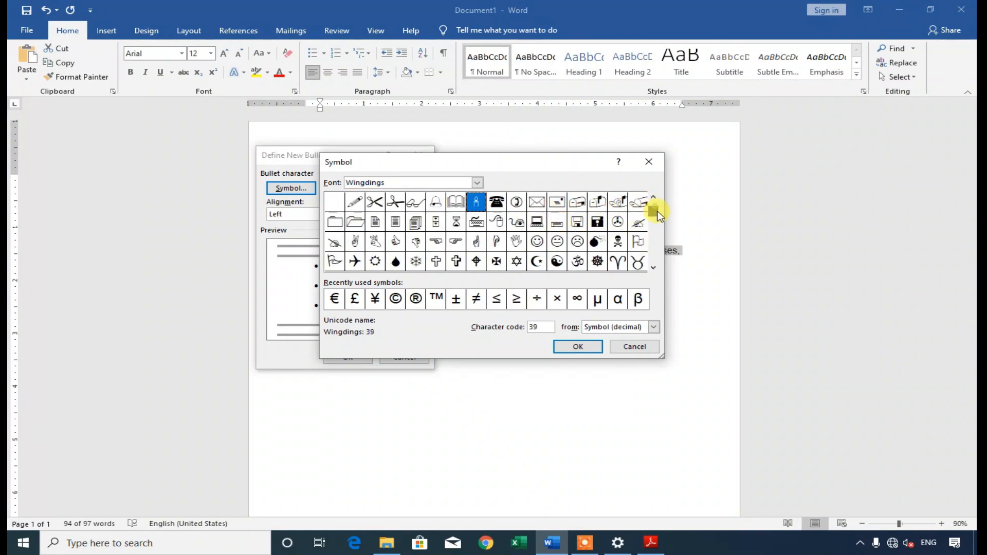
pyautogui.scroll(-1, 657, 234)
pyautogui.click(653, 267)
pyautogui.click(654, 267)
pyautogui.click(653, 267)
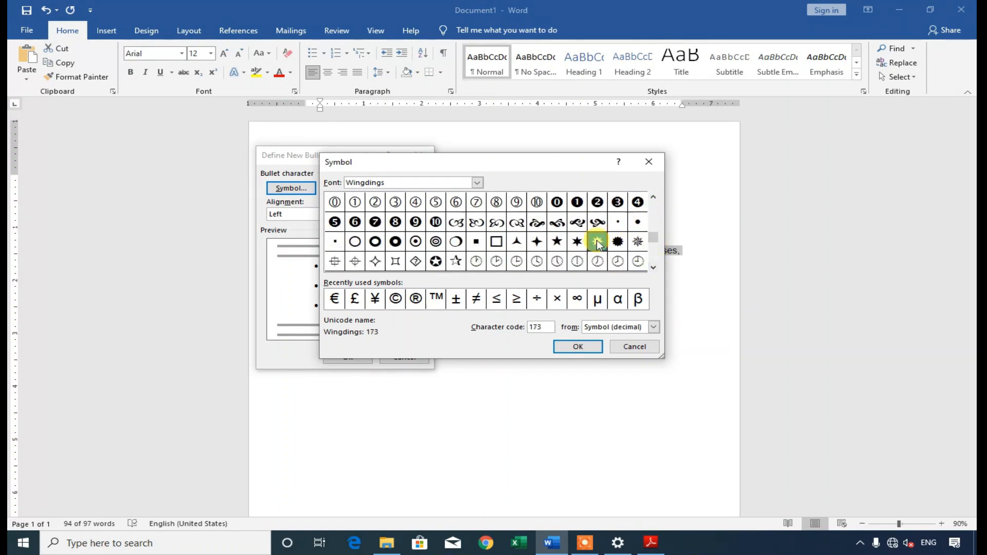
pyautogui.click(653, 545)
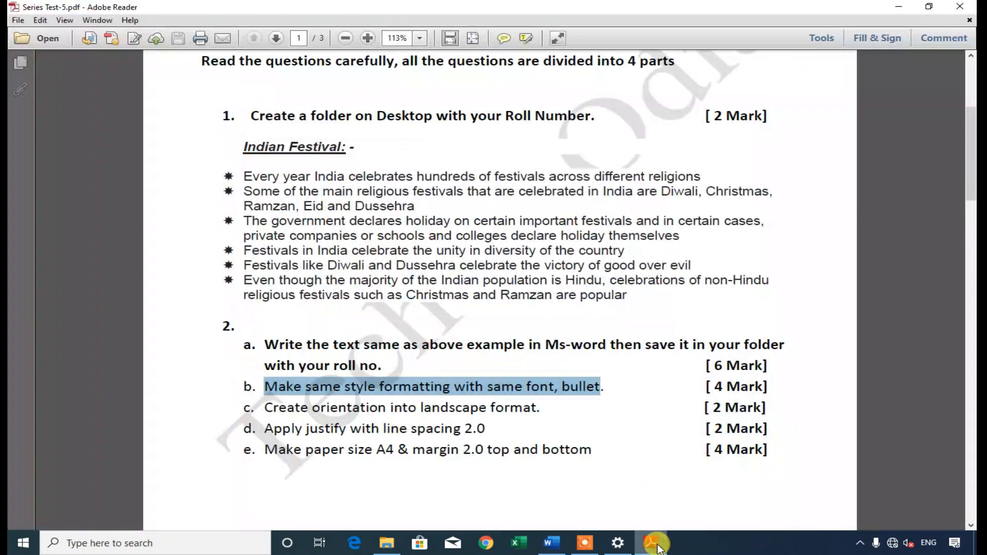
pyautogui.click(653, 545)
pyautogui.click(591, 348)
pyautogui.click(333, 360)
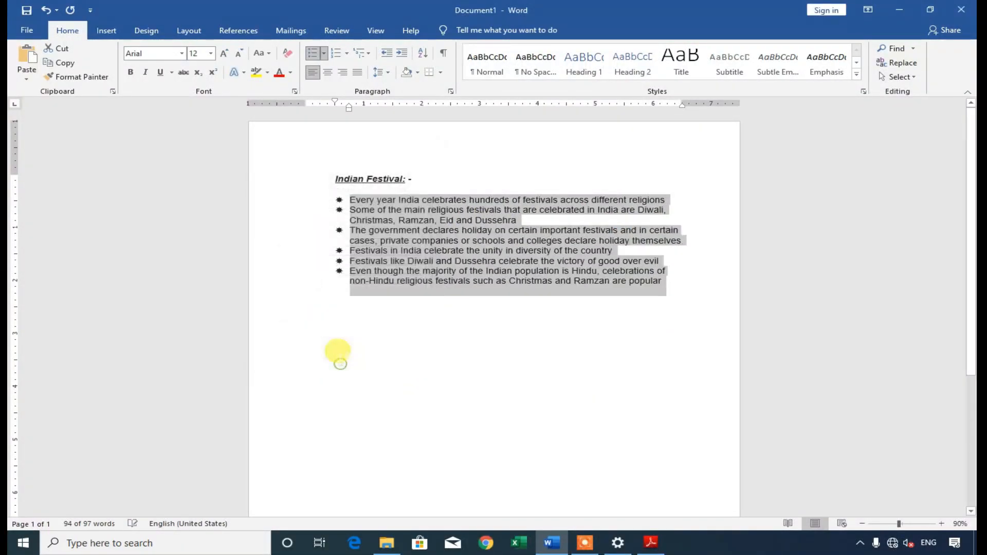
pyautogui.click(362, 342)
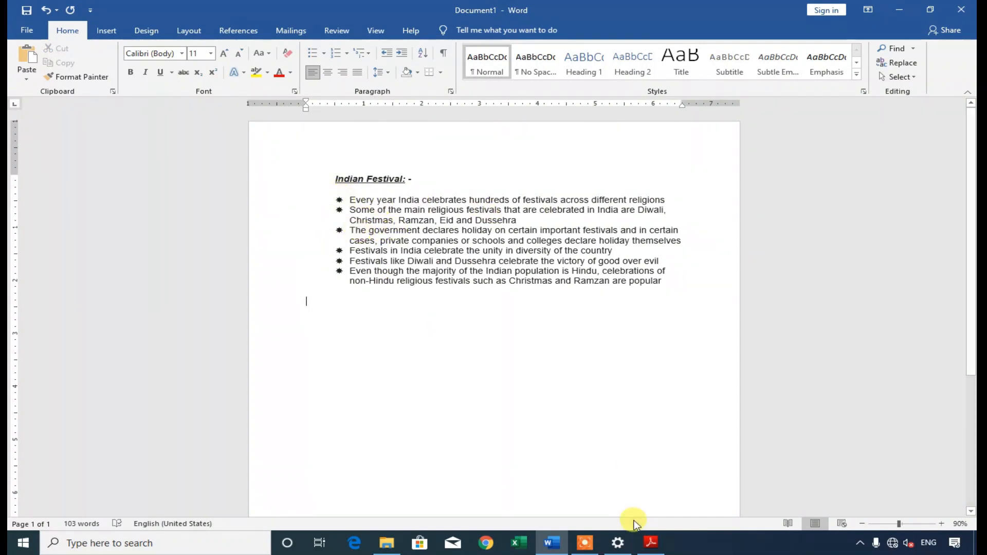
# Switch to the test paper and examine the bulleted Indian Festival example above question 2.
pyautogui.click(649, 545)
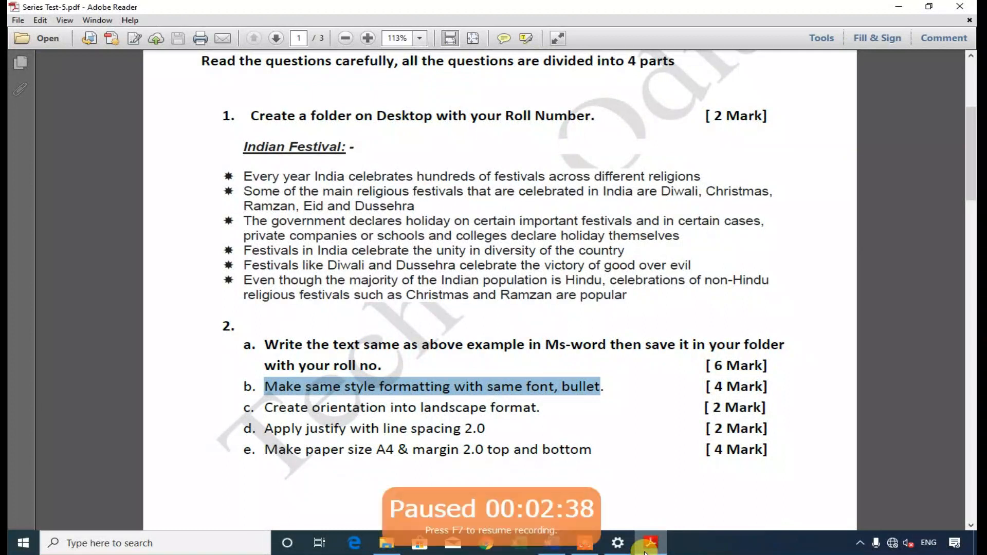
pyautogui.click(418, 343)
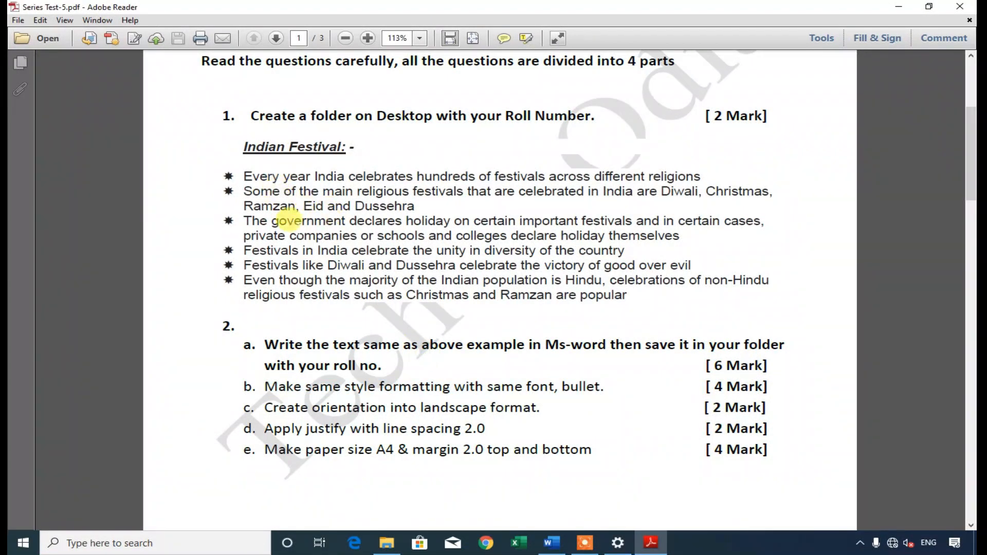
pyautogui.scroll(-3, 387, 210)
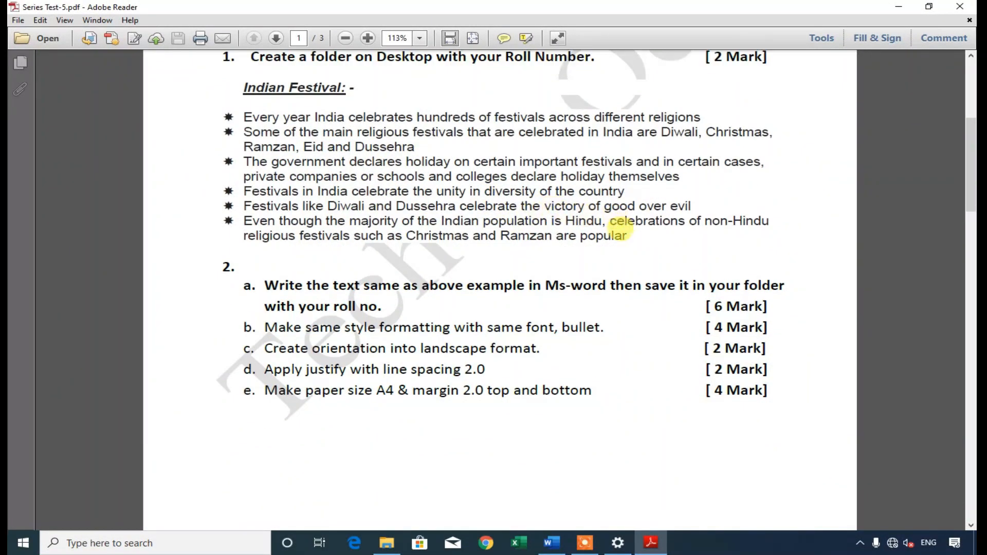
pyautogui.scroll(3, 311, 297)
pyautogui.moveTo(237, 177); pyautogui.dragTo(631, 287)
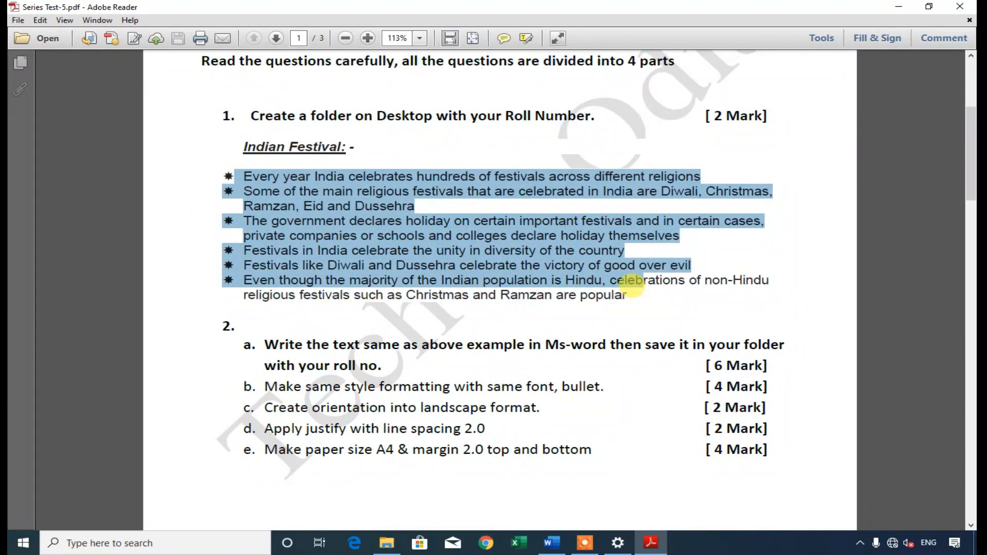
pyautogui.click(582, 321)
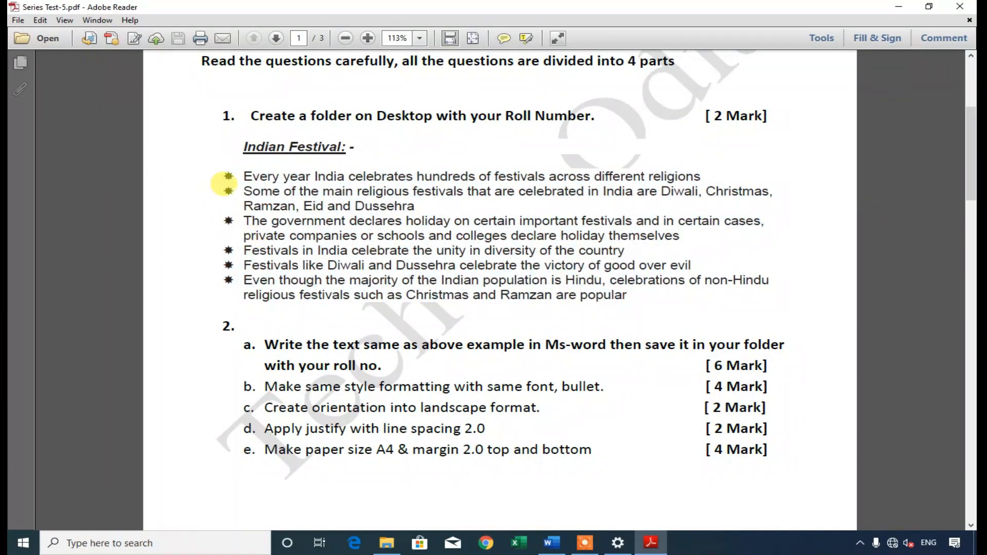
pyautogui.moveTo(230, 163); pyautogui.dragTo(624, 298)
pyautogui.click(615, 295)
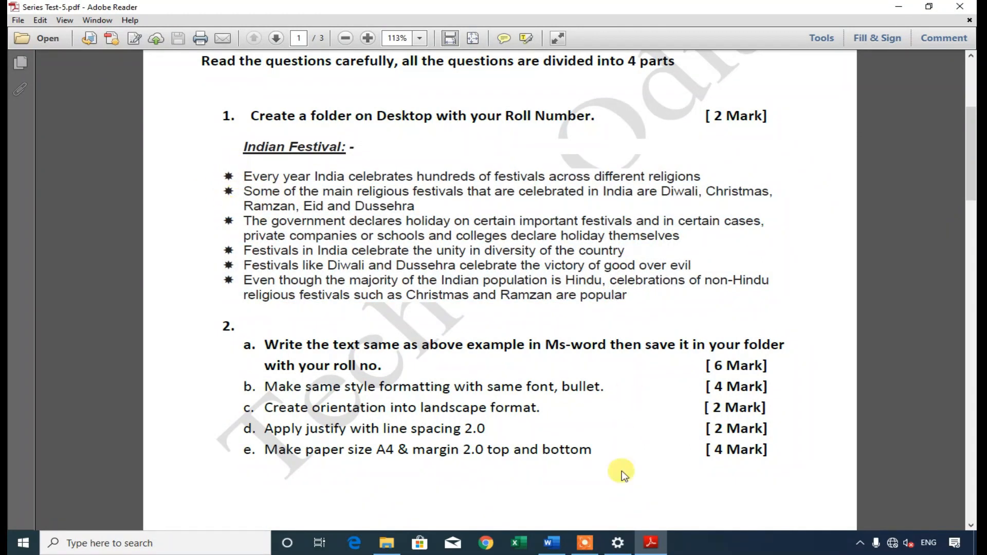
# Compare the bulleted list in Word with the paper's example and reread task b on using the same font and bullet.
pyautogui.click(551, 542)
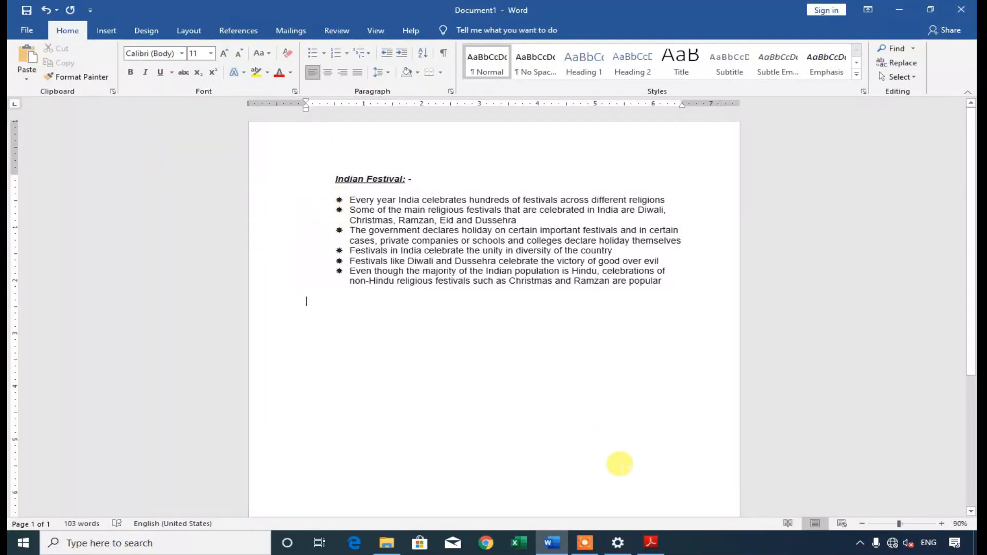
pyautogui.click(650, 543)
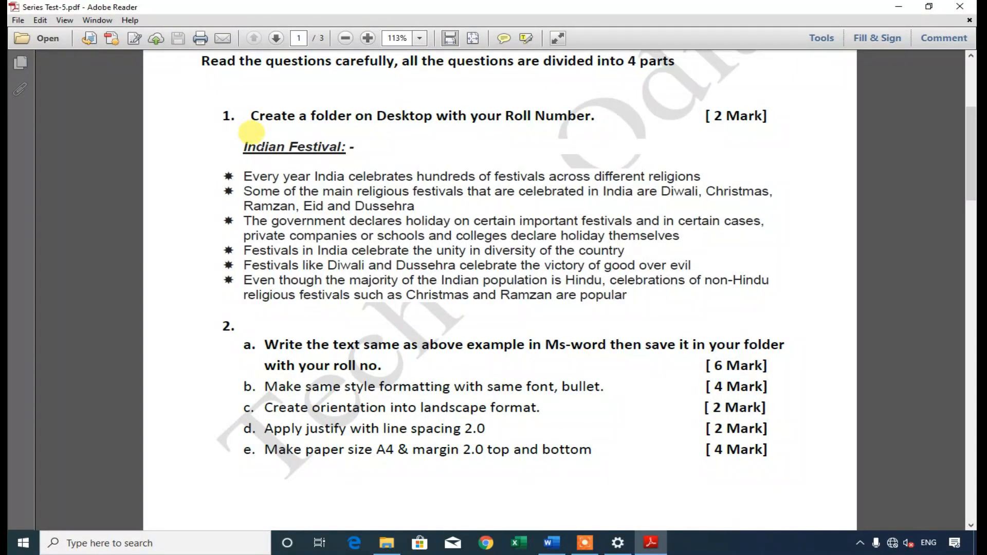
pyautogui.moveTo(238, 167); pyautogui.dragTo(626, 295)
pyautogui.click(396, 307)
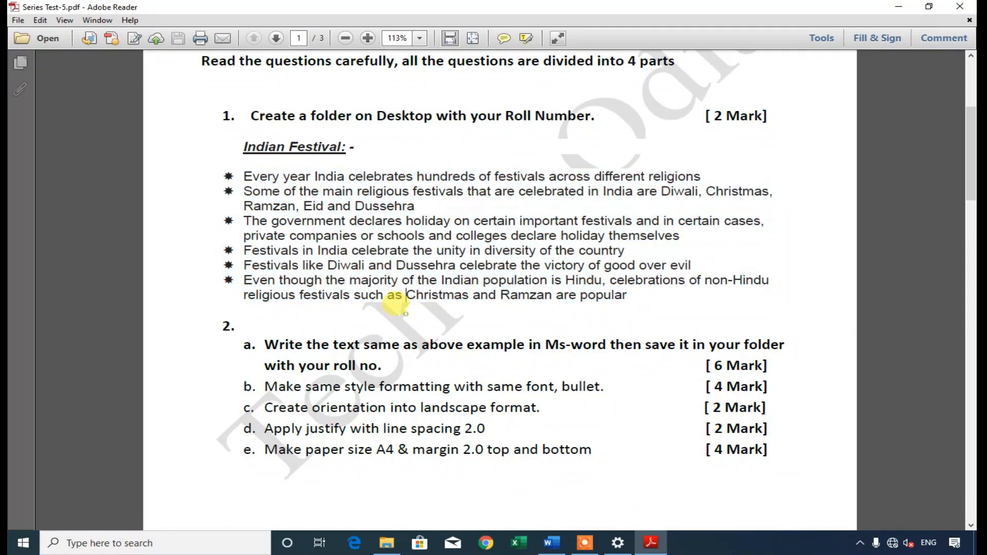
pyautogui.scroll(-3, 395, 306)
pyautogui.moveTo(264, 298); pyautogui.dragTo(524, 298)
pyautogui.click(591, 297)
pyautogui.moveTo(604, 298); pyautogui.dragTo(487, 299)
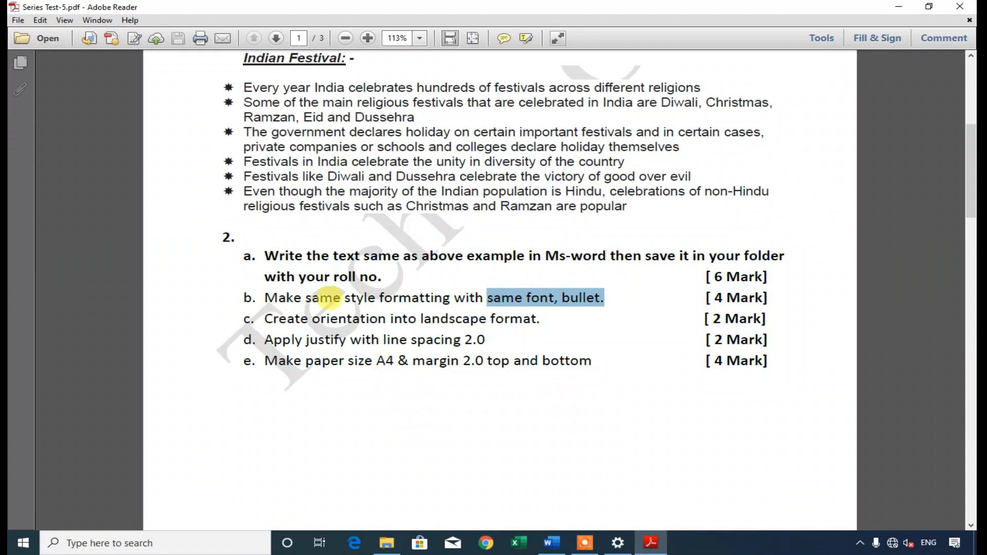
# Switch to Word, inspect the symbol selection in the new bullet definition, and close it without applying changes.
pyautogui.click(552, 542)
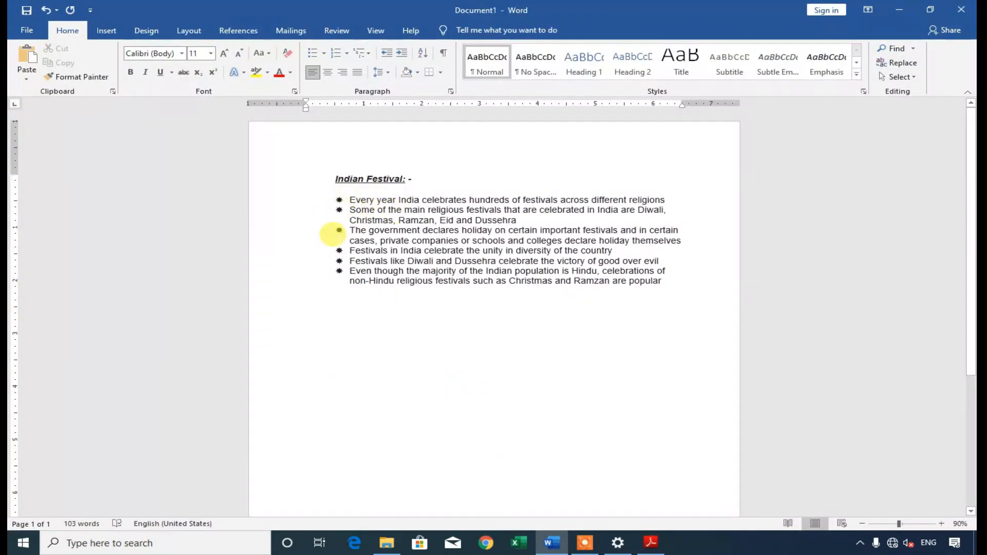
pyautogui.click(323, 54)
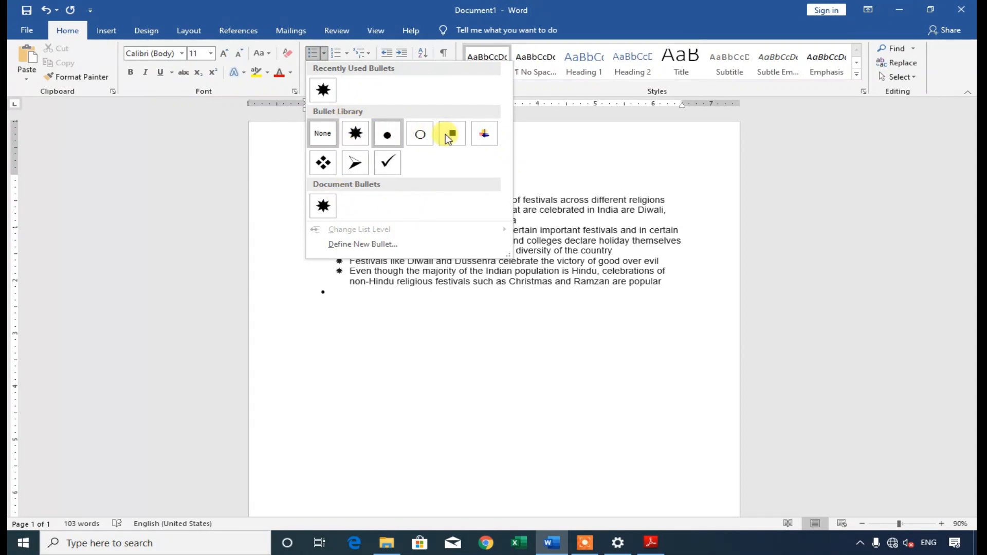
pyautogui.click(375, 242)
pyautogui.click(291, 188)
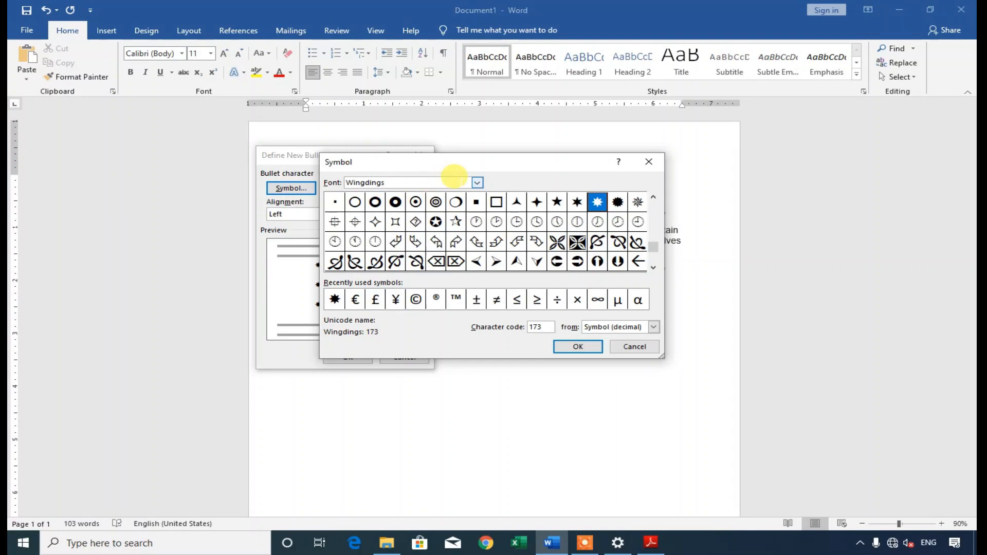
pyautogui.click(633, 346)
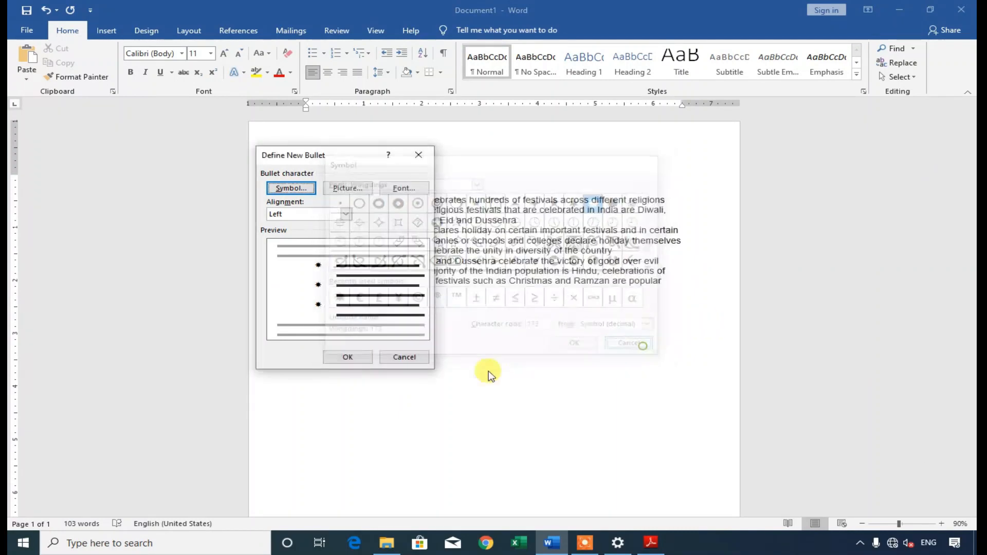
pyautogui.click(419, 360)
# Check task c in the test paper and set the Word document's page orientation to Landscape.
pyautogui.click(650, 542)
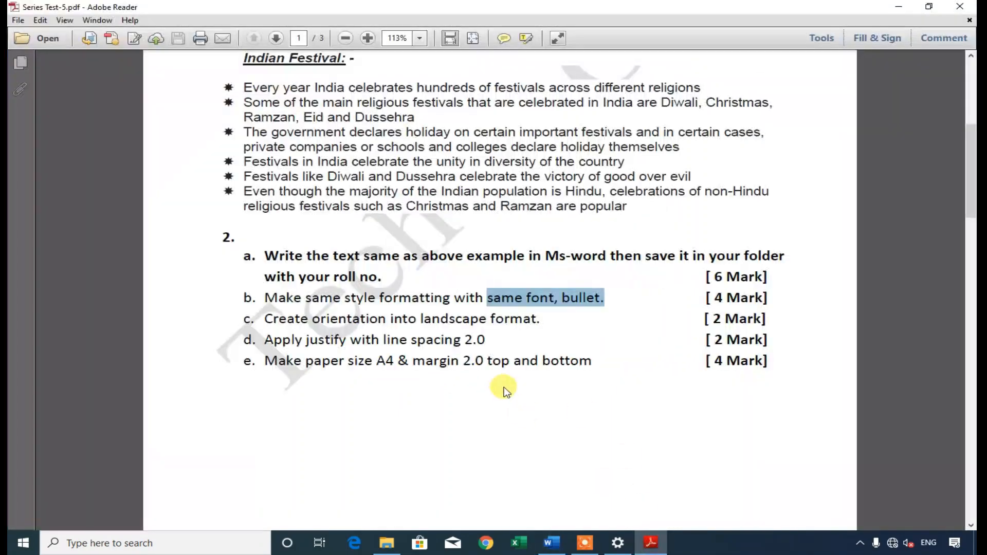
pyautogui.scroll(-2, 500, 386)
pyautogui.moveTo(253, 249); pyautogui.dragTo(519, 257)
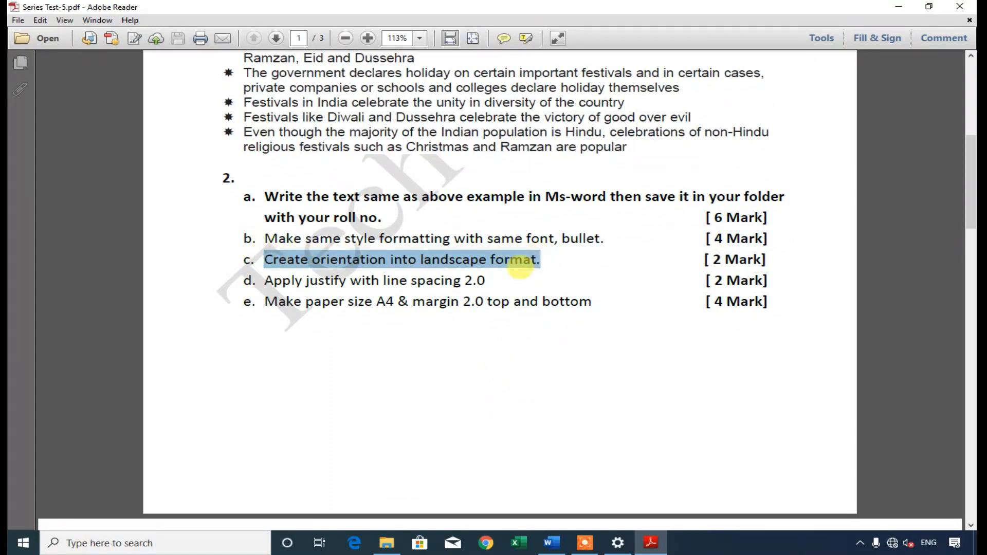
pyautogui.click(603, 267)
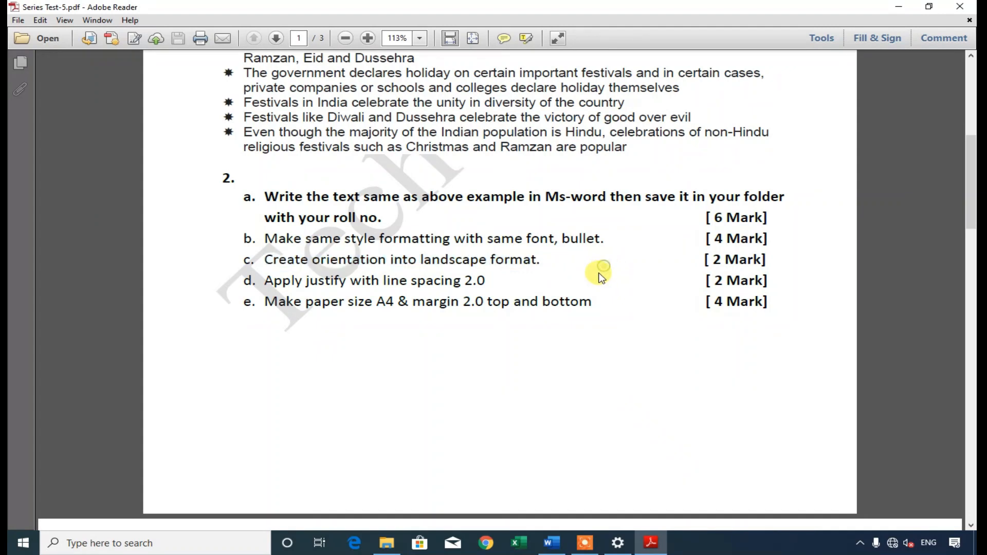
pyautogui.click(553, 544)
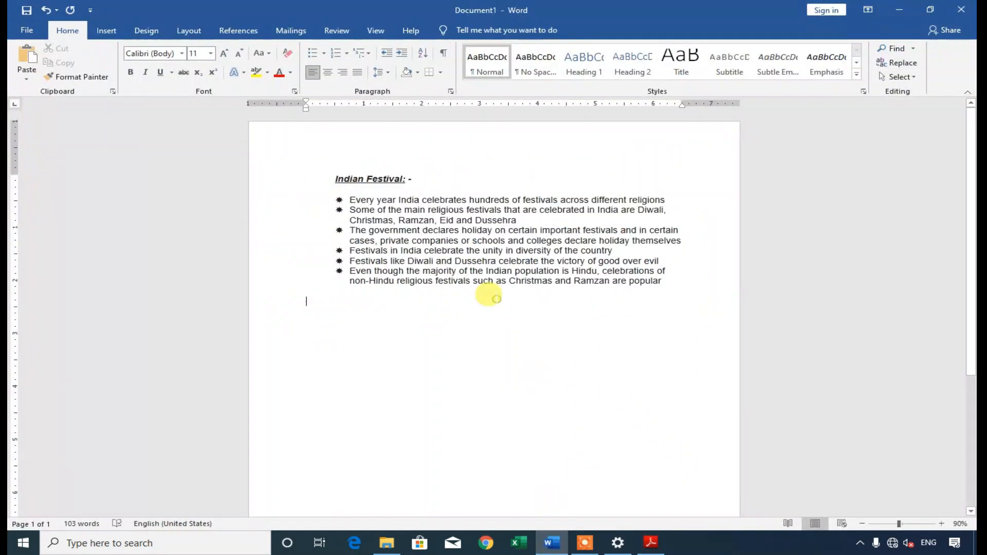
pyautogui.click(188, 31)
pyautogui.click(76, 75)
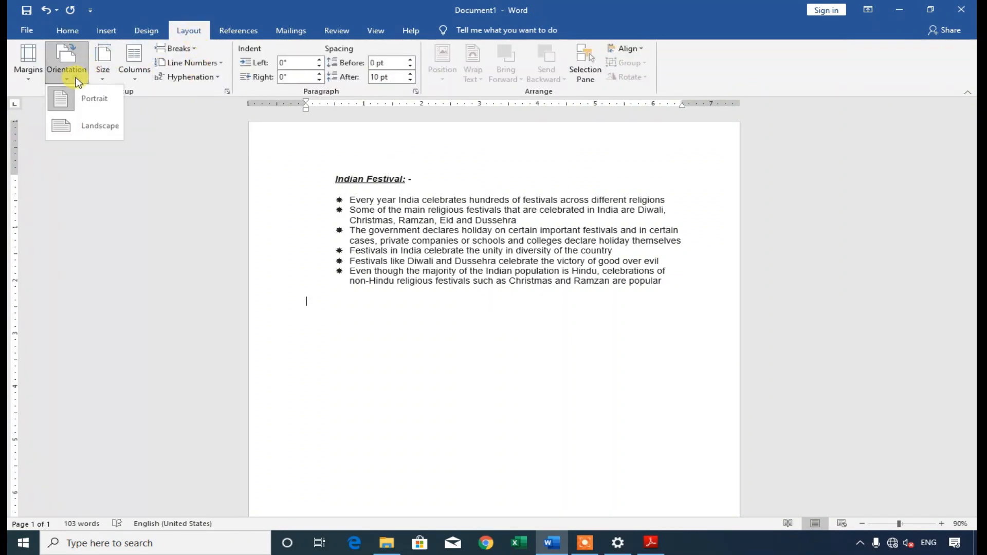
pyautogui.click(78, 126)
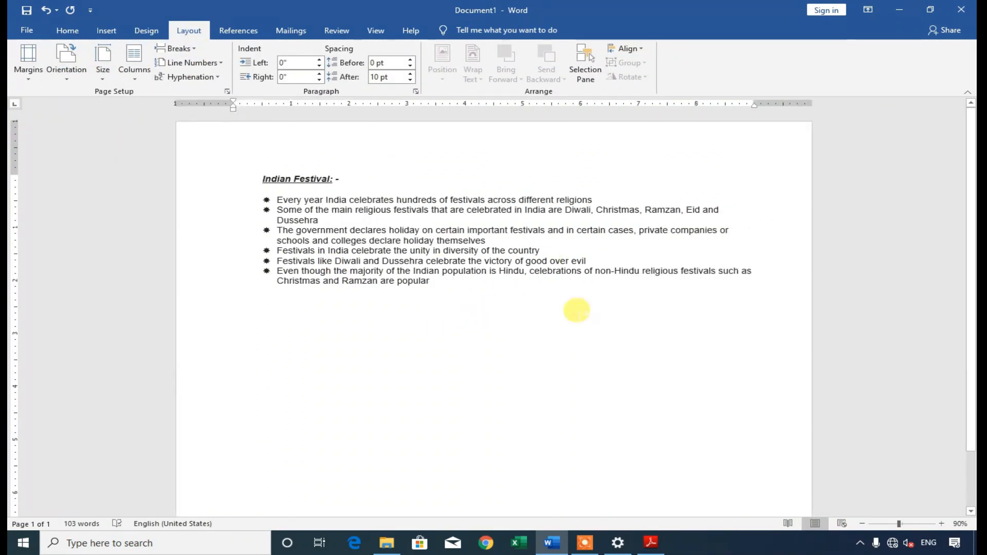
# Switch to the test paper, review the Indian Festival example and read task d on justification and line spacing.
pyautogui.click(652, 543)
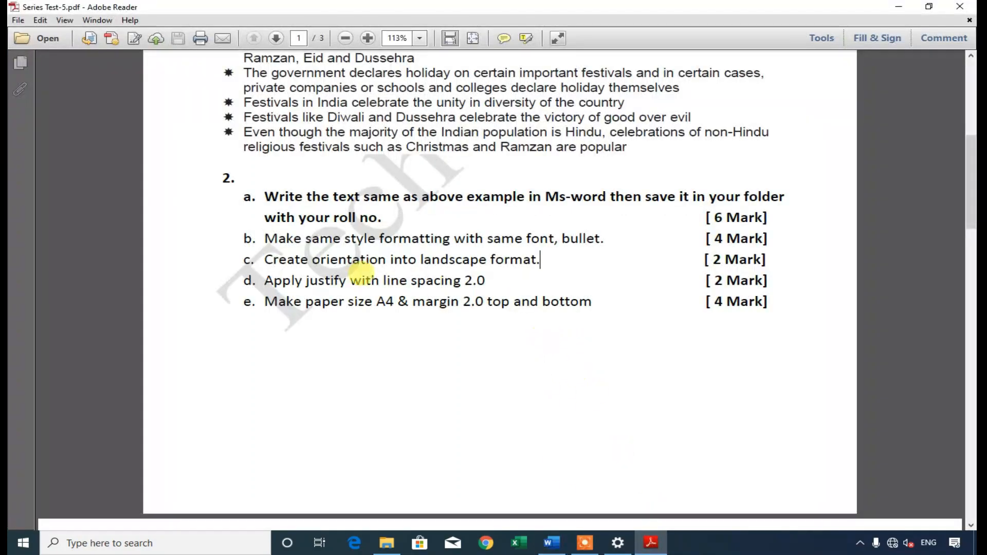
pyautogui.scroll(3, 452, 257)
pyautogui.moveTo(684, 221); pyautogui.dragTo(249, 103)
pyautogui.click(463, 339)
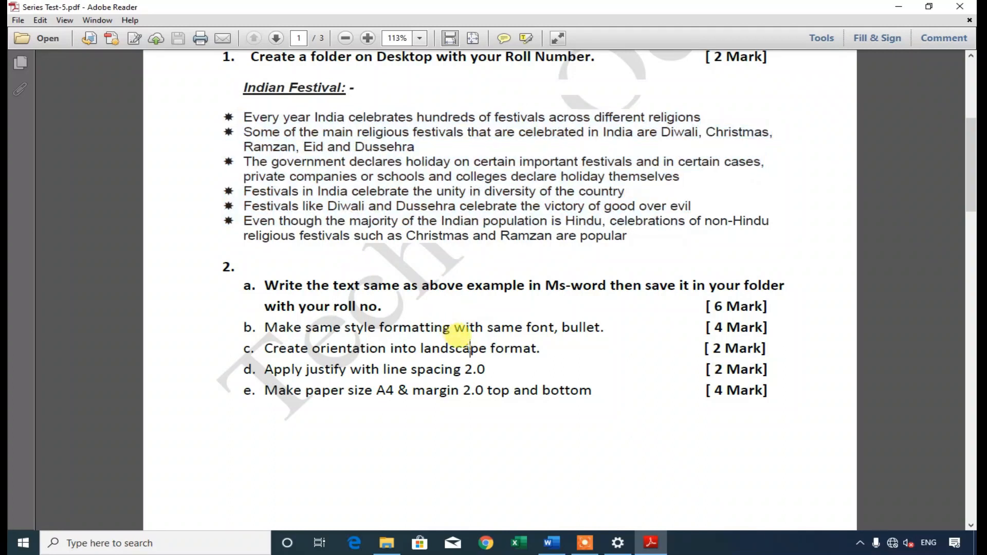
pyautogui.scroll(-2, 452, 333)
pyautogui.moveTo(256, 298); pyautogui.dragTo(459, 296)
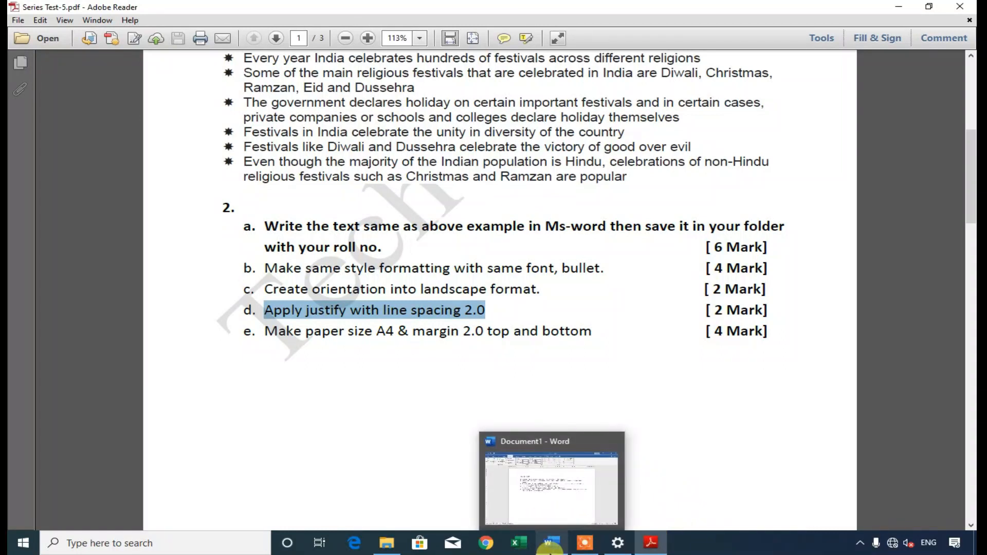
# In the Word document, justify the bulleted festival paragraphs and set their line spacing to 2.0.
pyautogui.click(549, 548)
pyautogui.moveTo(446, 287); pyautogui.dragTo(280, 202)
pyautogui.hotkey('ctrl', 'j')
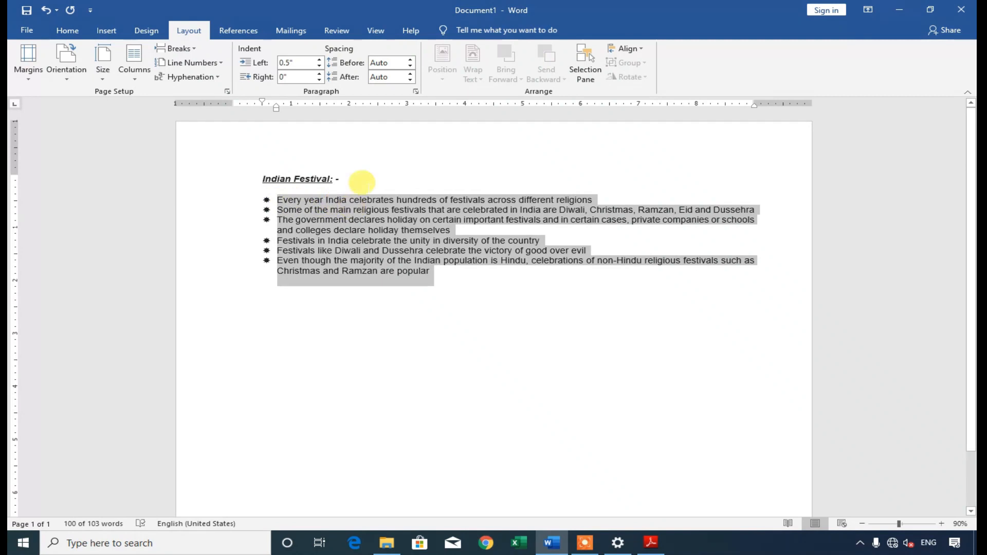
pyautogui.click(64, 29)
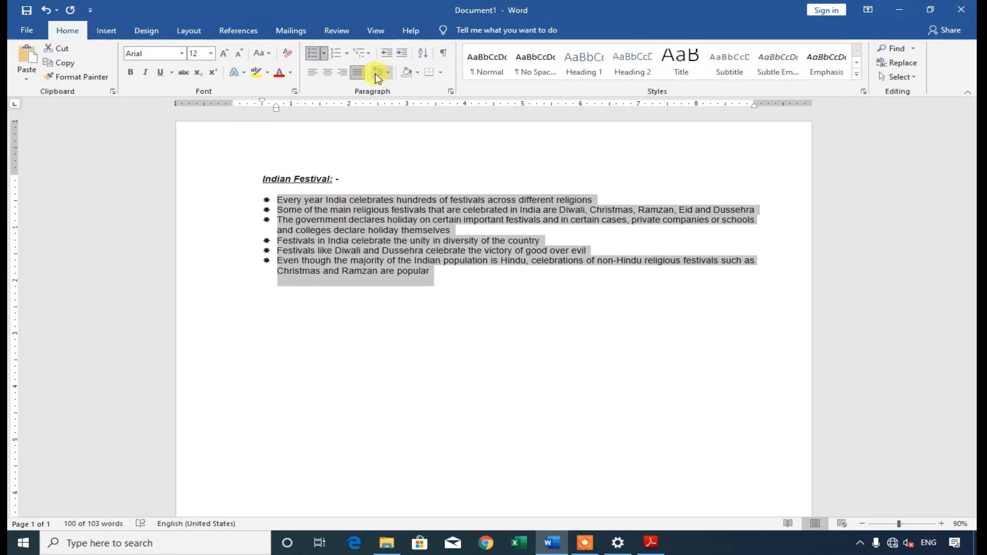
pyautogui.click(379, 72)
pyautogui.click(407, 128)
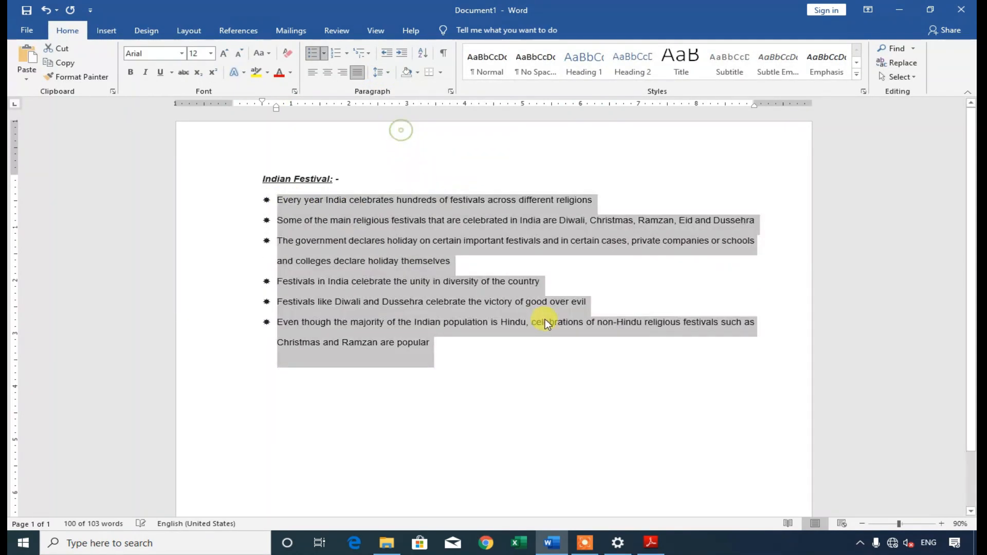
pyautogui.click(530, 364)
# Switch to the test paper and read task e on the paper size and the top and bottom margins.
pyautogui.click(651, 542)
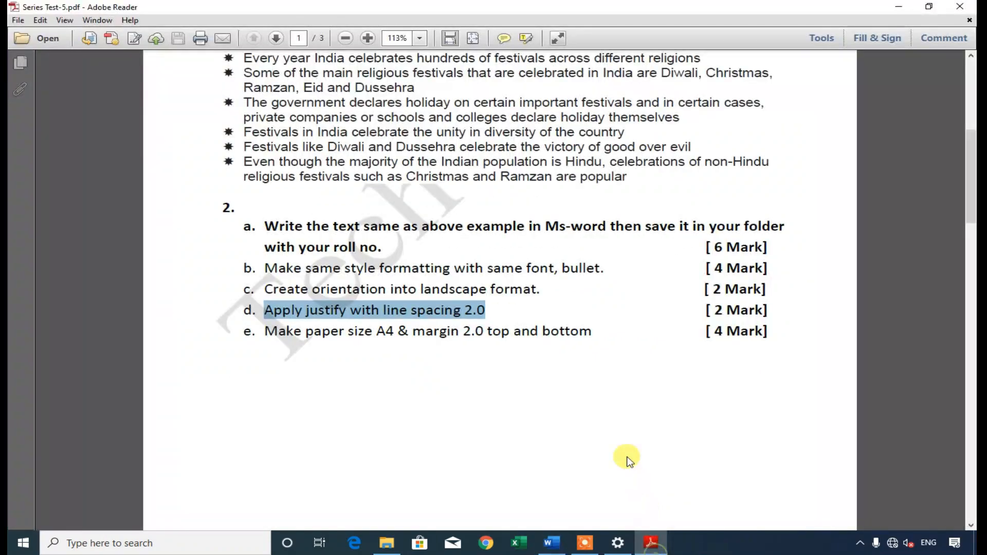
pyautogui.scroll(-1, 452, 351)
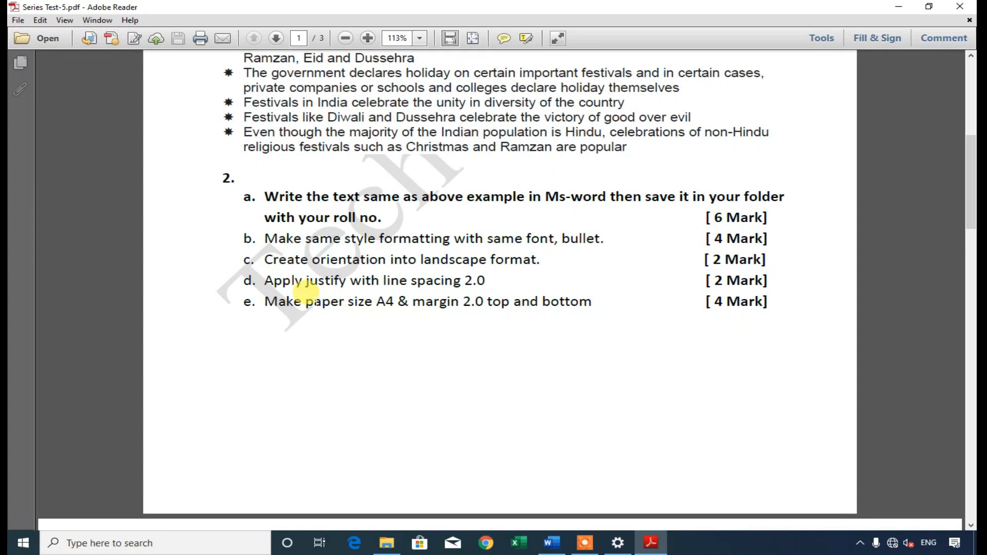
pyautogui.moveTo(264, 302); pyautogui.dragTo(592, 301)
pyautogui.moveTo(308, 302); pyautogui.dragTo(612, 341)
# Switch to Word and set the festival document's paper size to A4.
pyautogui.click(548, 544)
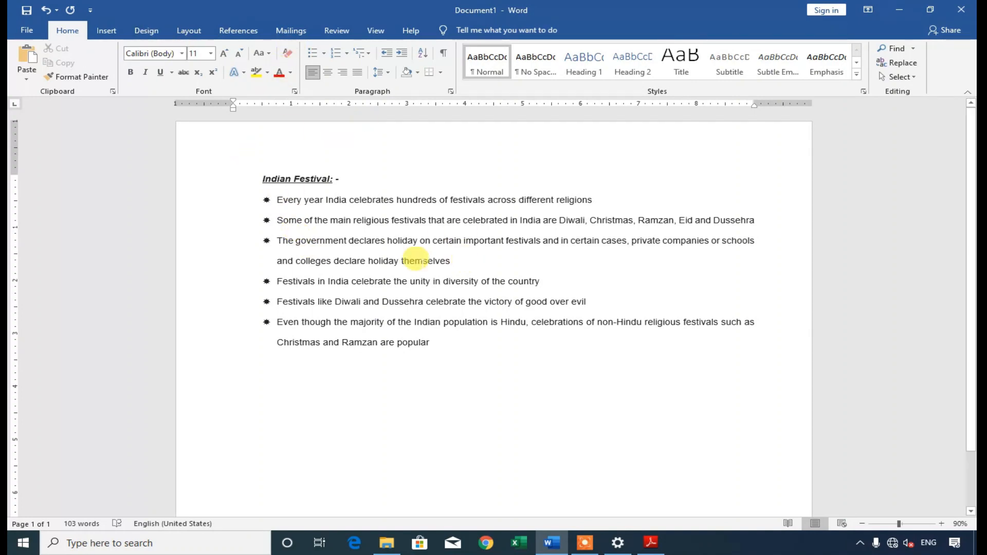
pyautogui.click(411, 260)
pyautogui.click(159, 32)
pyautogui.click(189, 30)
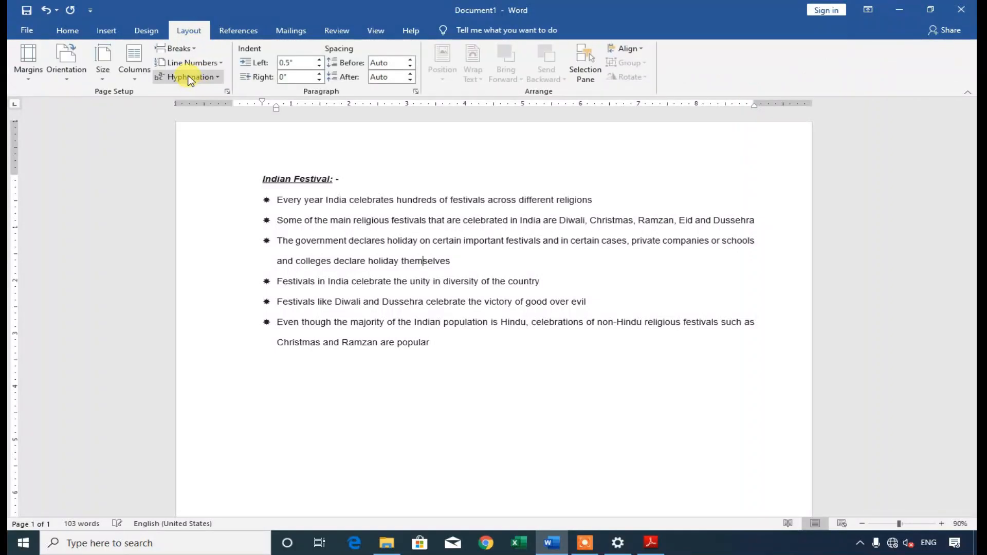
pyautogui.click(103, 66)
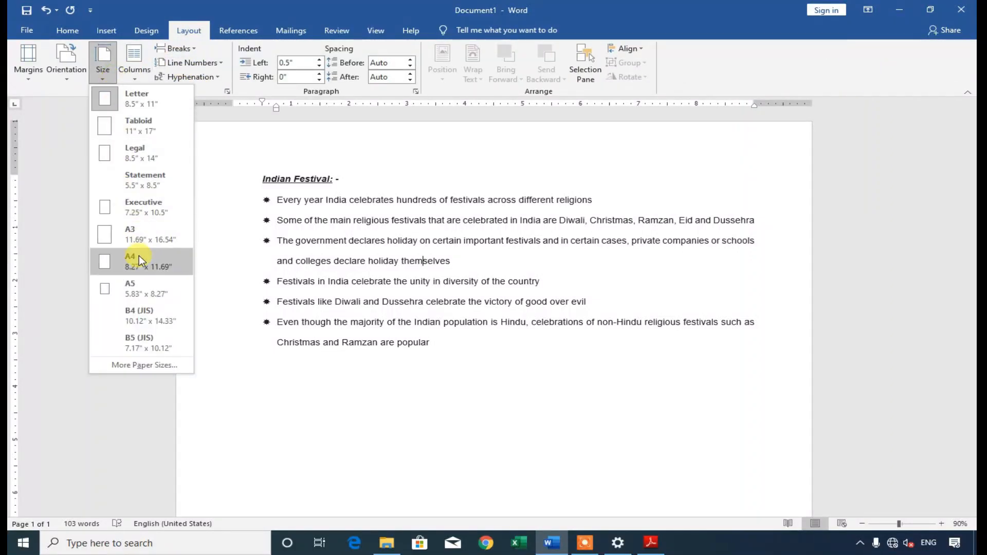
pyautogui.click(139, 254)
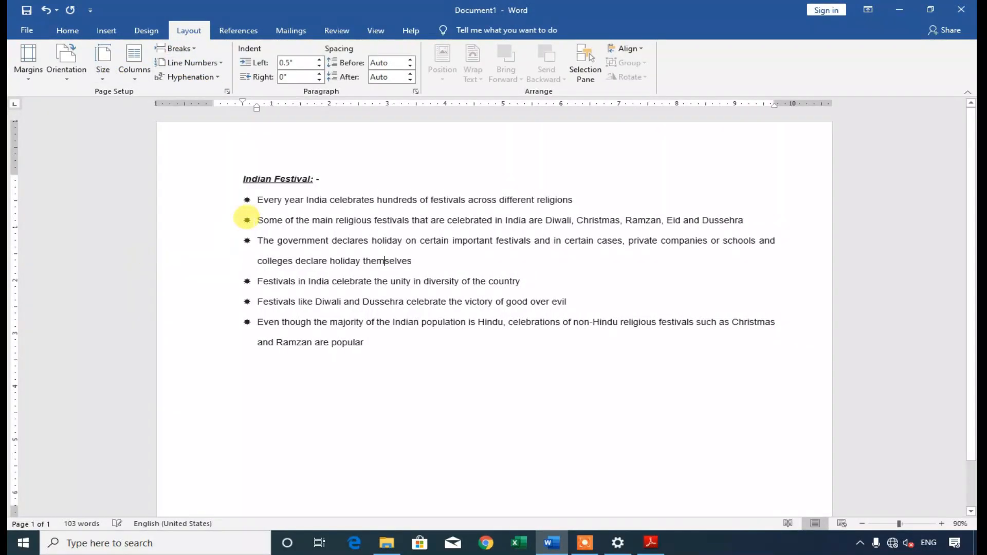
# Set the page's top and bottom margins to 2 inches for the whole document and check the repositioned text.
pyautogui.click(32, 72)
pyautogui.click(77, 338)
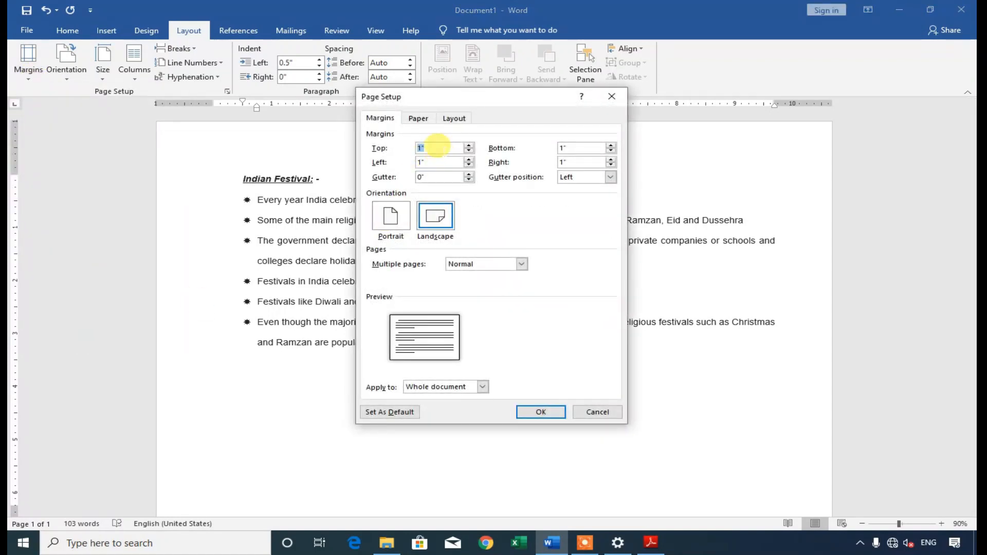
pyautogui.press('Tab')
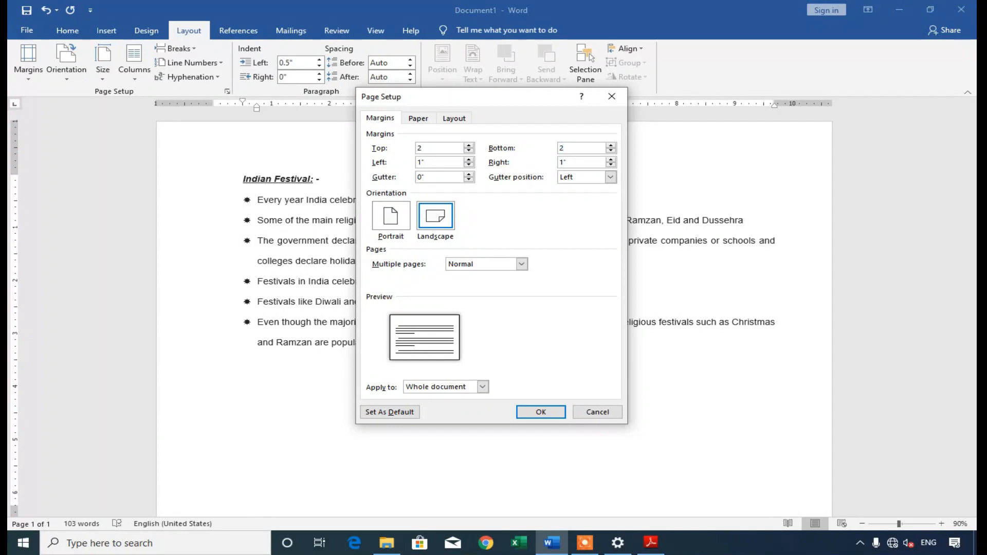
pyautogui.click(555, 414)
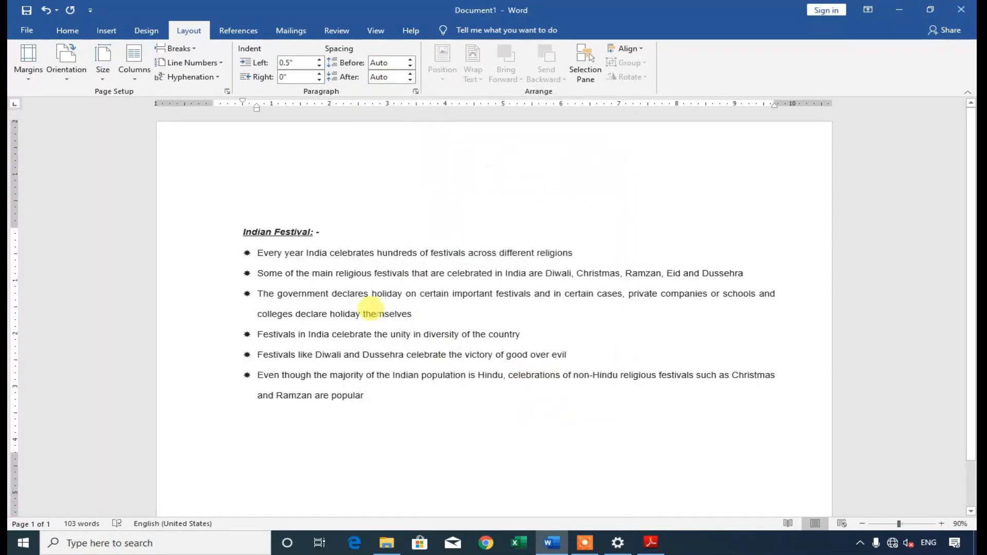
pyautogui.moveTo(240, 229); pyautogui.dragTo(369, 411)
pyautogui.click(434, 419)
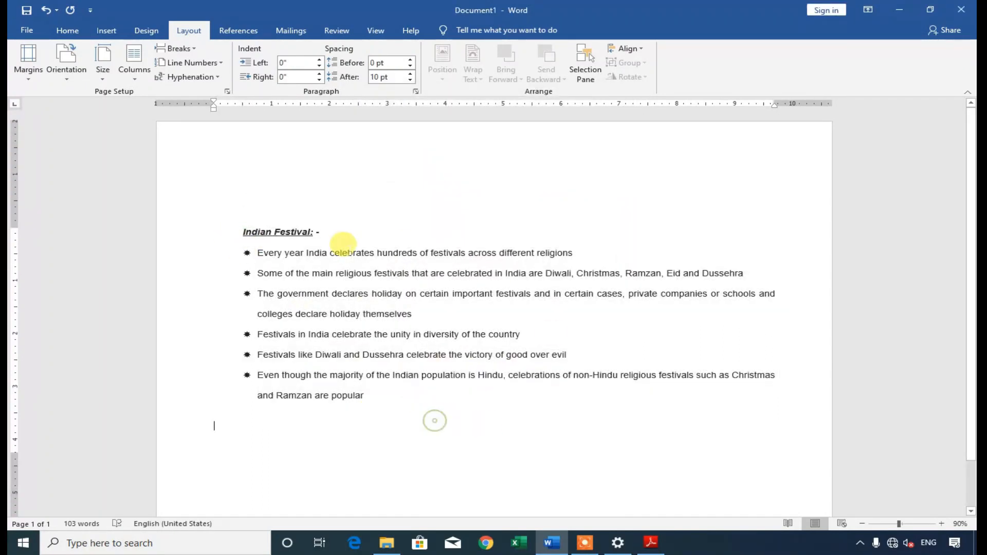
# Return to the test paper and review the Indian Festival heading and its bulleted example text.
pyautogui.click(662, 546)
pyautogui.click(487, 381)
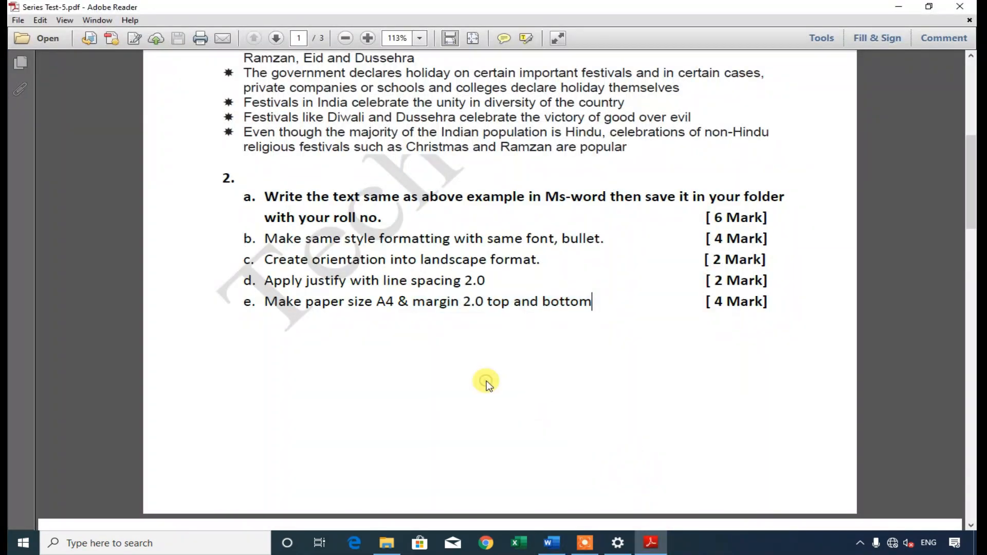
pyautogui.scroll(3, 476, 371)
pyautogui.scroll(3, 476, 371)
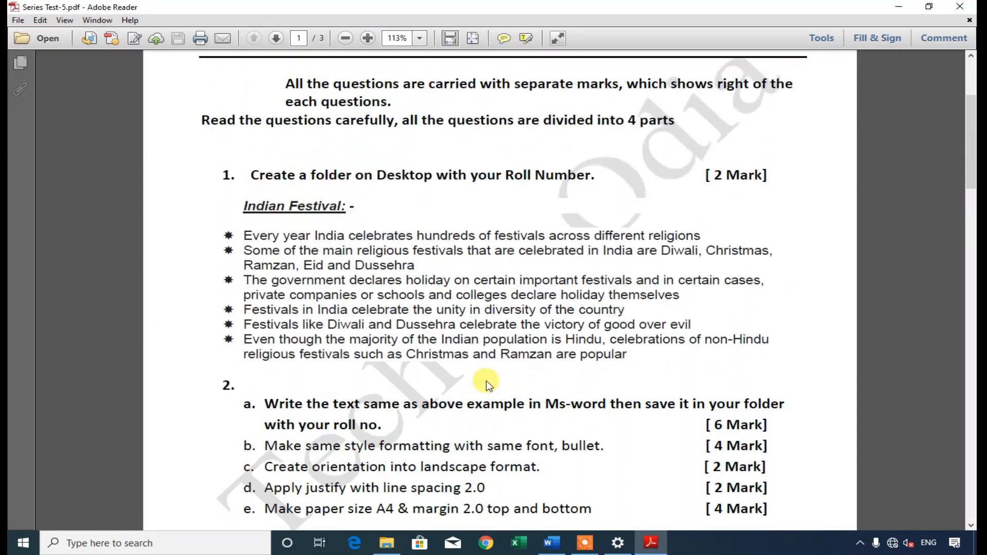
pyautogui.moveTo(232, 230); pyautogui.dragTo(628, 361)
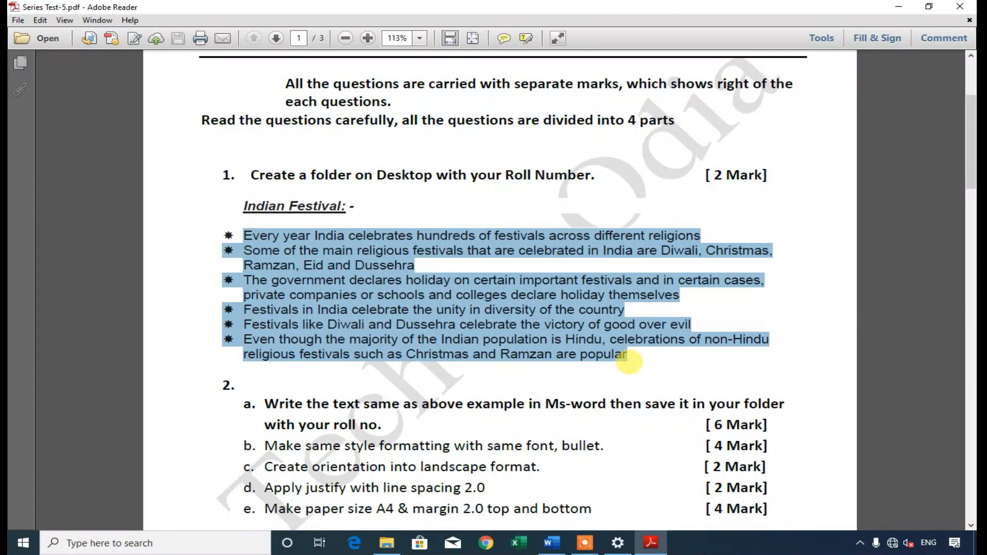
pyautogui.scroll(-3, 632, 368)
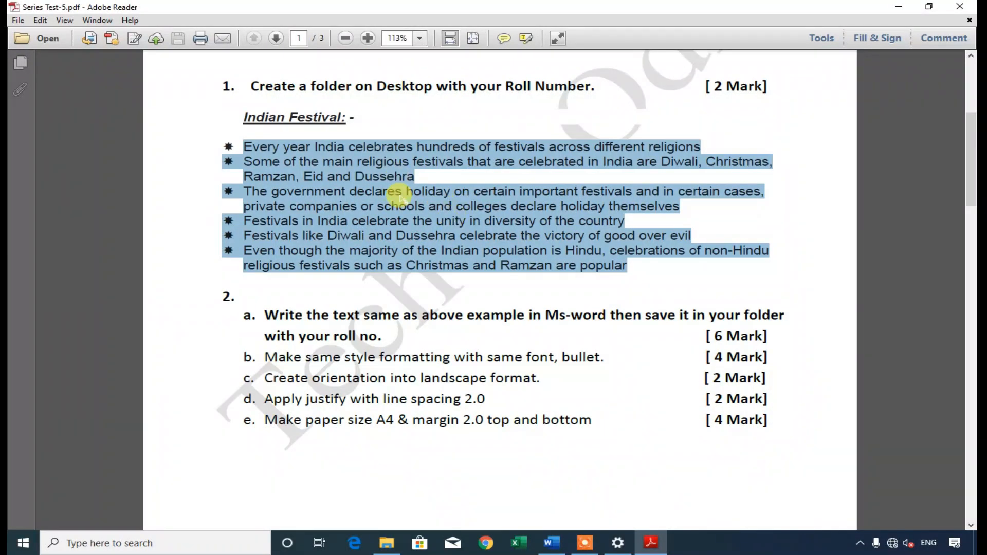
pyautogui.click(392, 237)
# Review tasks a to e of question 2 in the test paper against the festival example.
pyautogui.scroll(-2, 355, 332)
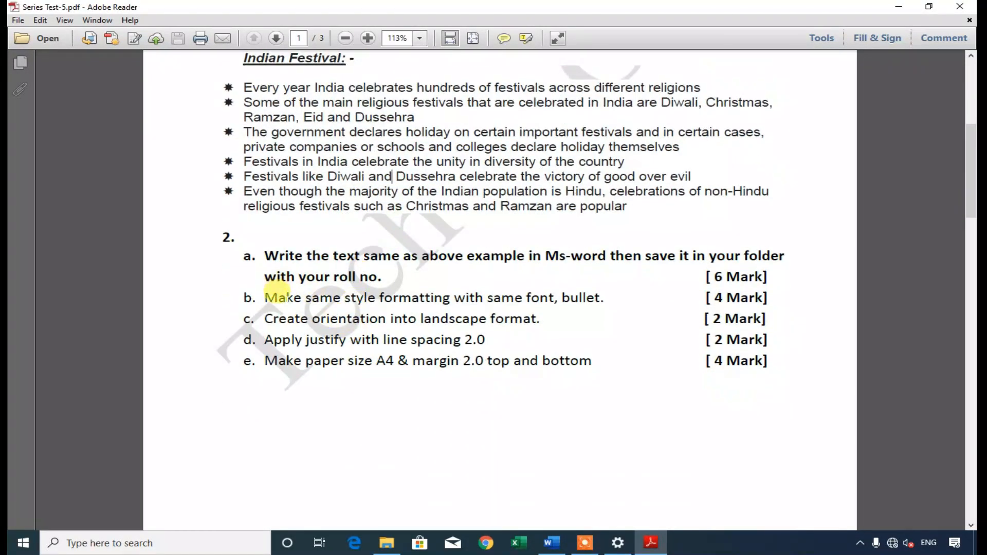
pyautogui.moveTo(264, 299); pyautogui.dragTo(632, 381)
pyautogui.click(563, 401)
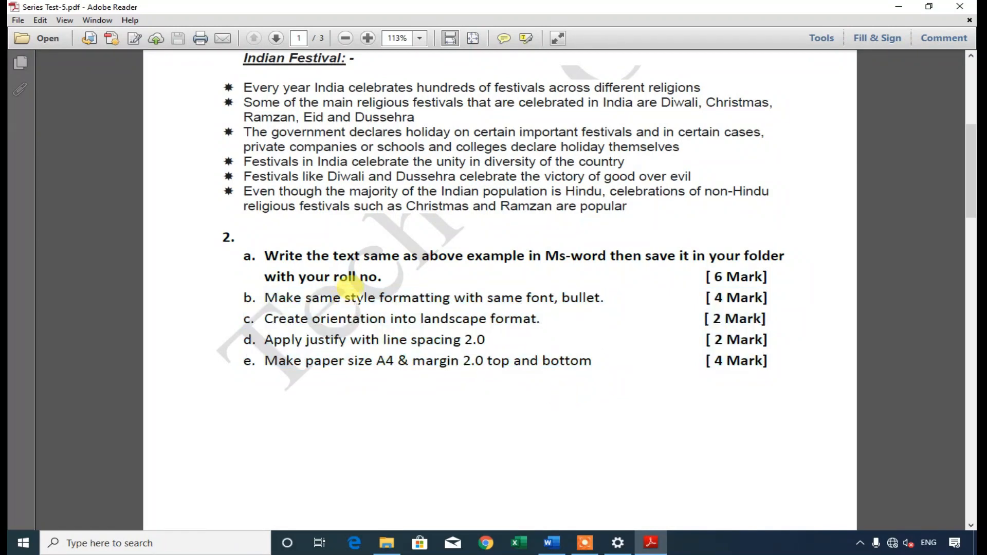
pyautogui.moveTo(243, 84); pyautogui.dragTo(670, 199)
pyautogui.click(679, 221)
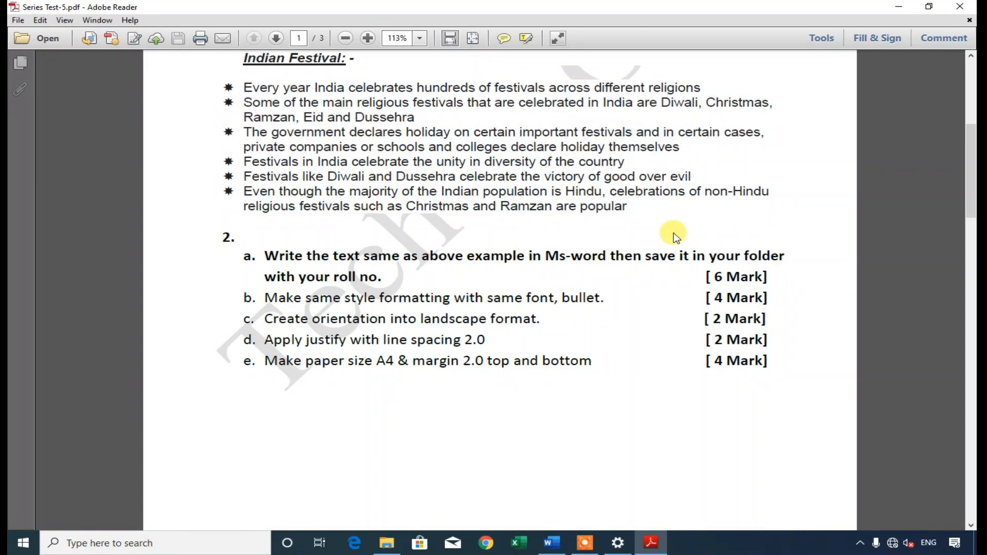
pyautogui.scroll(-1, 437, 281)
pyautogui.moveTo(265, 226); pyautogui.dragTo(555, 262)
pyautogui.click(448, 310)
pyautogui.moveTo(308, 267); pyautogui.dragTo(509, 331)
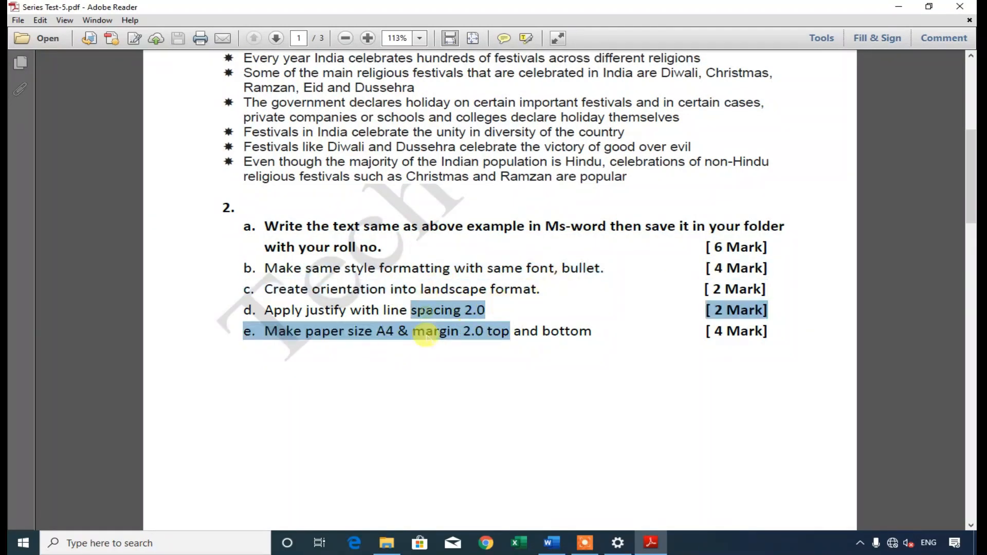
pyautogui.click(491, 392)
# Go to question 3 on page 2 of the test paper and read the worksheet-creation task.
pyautogui.scroll(-4, 494, 385)
pyautogui.scroll(4, 503, 378)
pyautogui.scroll(-10, 504, 375)
pyautogui.scroll(-5, 498, 363)
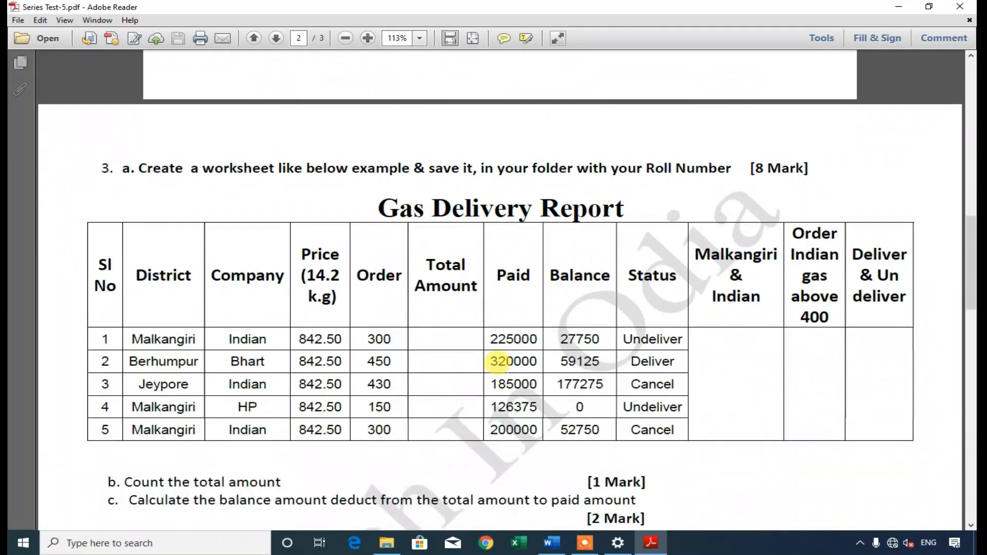
pyautogui.moveTo(138, 168); pyautogui.dragTo(479, 207)
pyautogui.scroll(4, 452, 315)
pyautogui.click(465, 327)
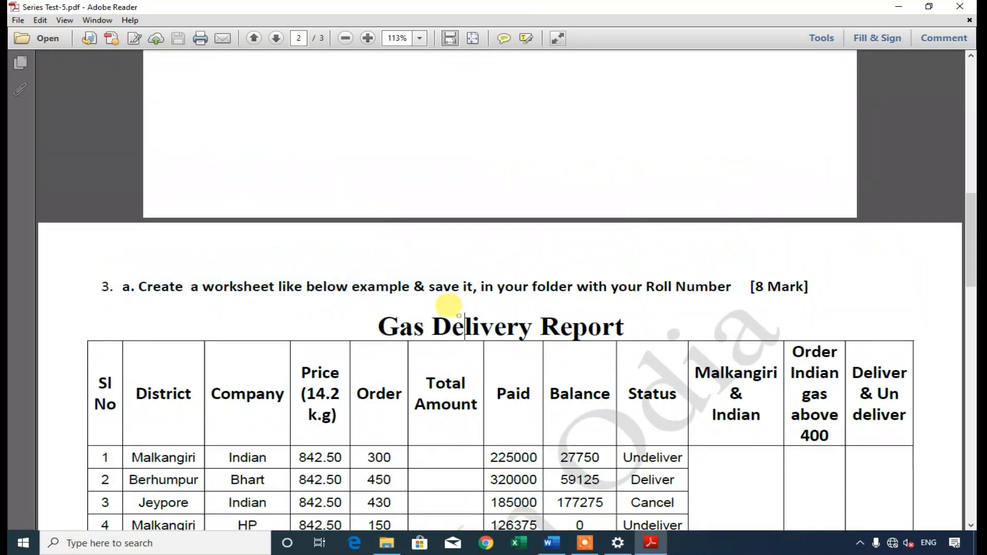
pyautogui.moveTo(134, 286); pyautogui.dragTo(424, 431)
pyautogui.click(423, 430)
pyautogui.scroll(-2, 410, 400)
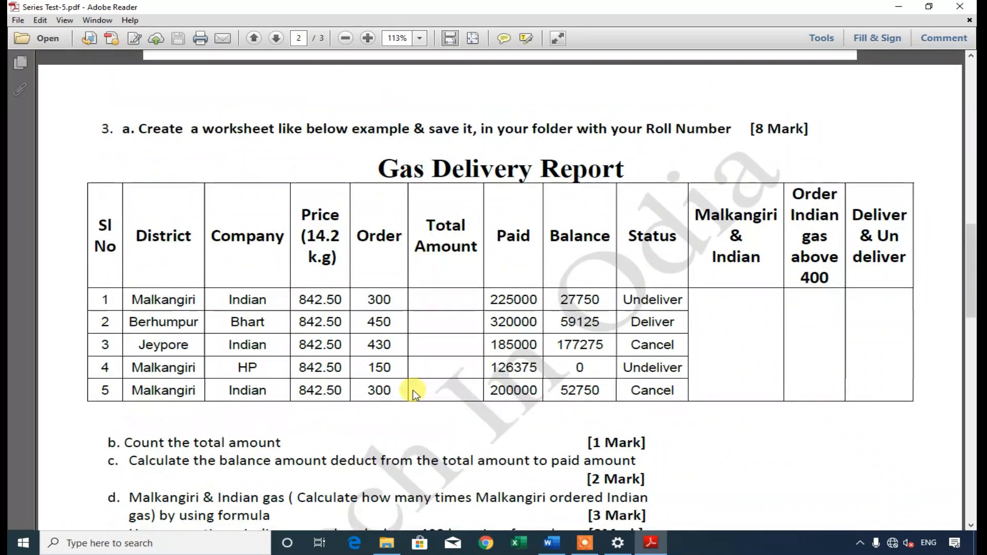
# Examine the Gas Delivery Report table in question 3 and read the calculation tasks b to f below it.
pyautogui.scroll(1, 414, 394)
pyautogui.moveTo(122, 159); pyautogui.dragTo(732, 203)
pyautogui.scroll(-3, 631, 262)
pyautogui.click(528, 186)
pyautogui.moveTo(369, 102); pyautogui.dragTo(769, 306)
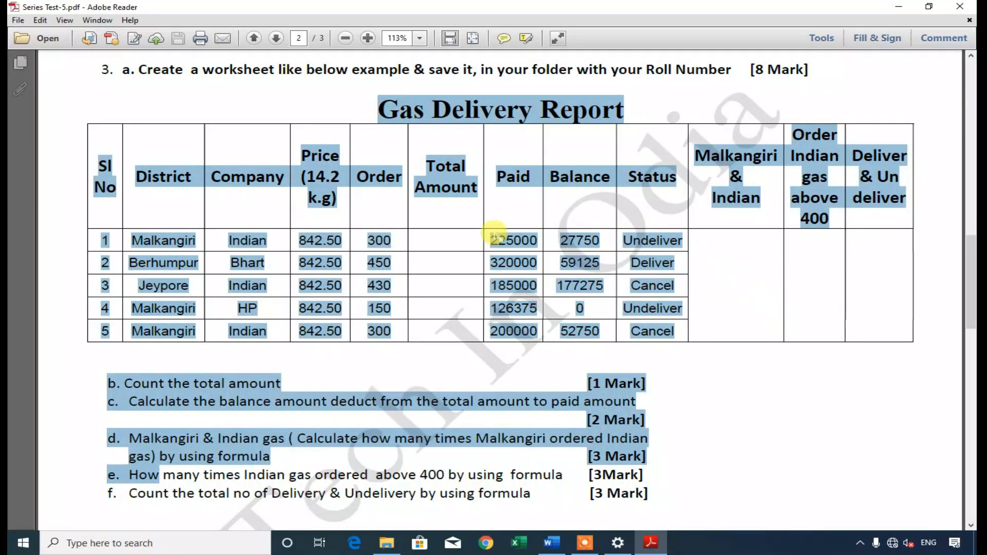
pyautogui.click(434, 276)
pyautogui.scroll(-3, 432, 274)
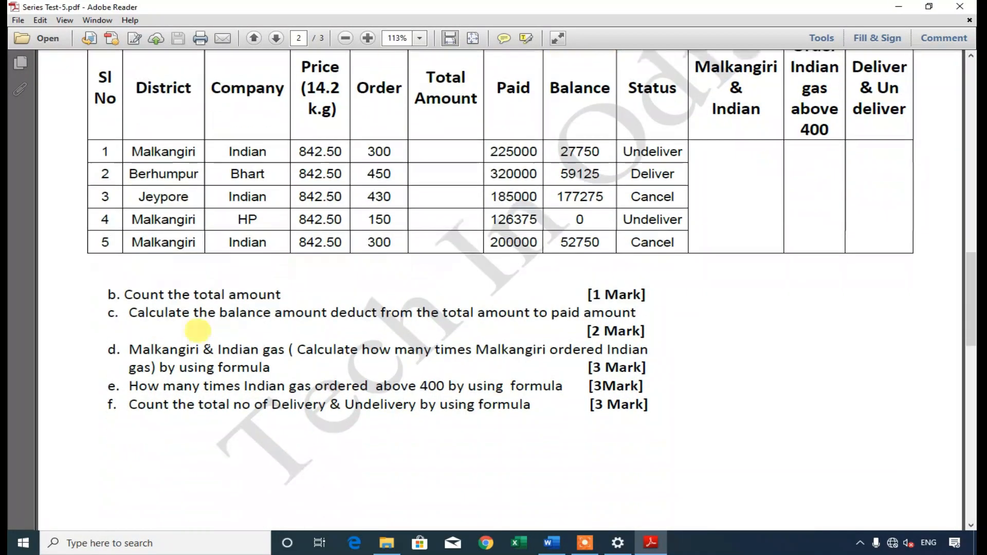
pyautogui.moveTo(123, 295); pyautogui.dragTo(636, 417)
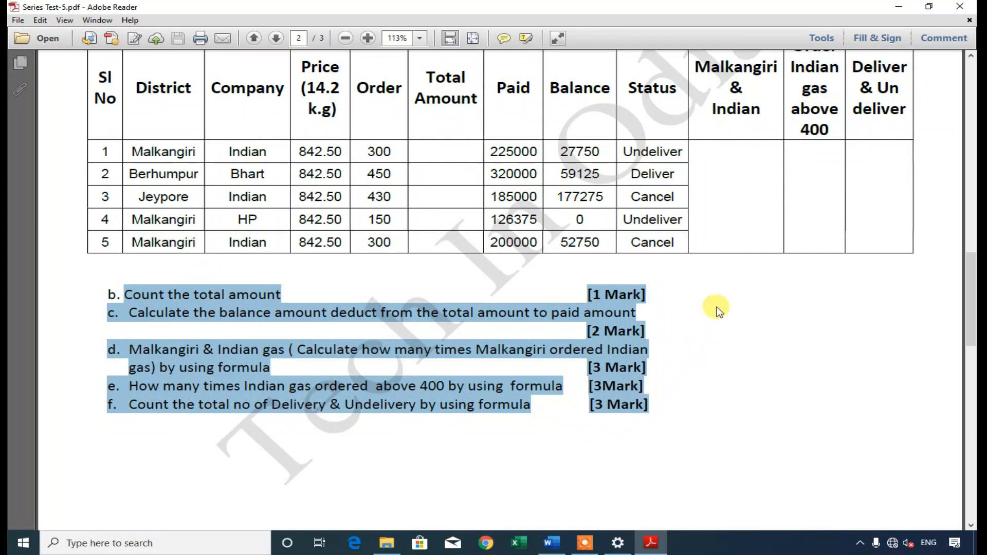
pyautogui.click(677, 328)
pyautogui.scroll(3, 677, 327)
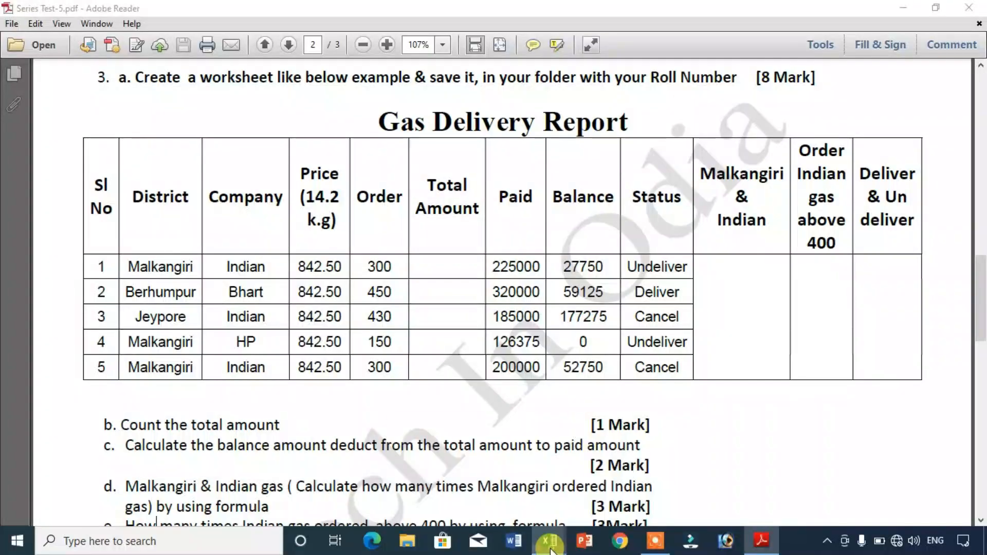
# Switch to the blank Book1 workbook in Excel and merge and center cells A1:L1 for the report title.
pyautogui.moveTo(568, 535)
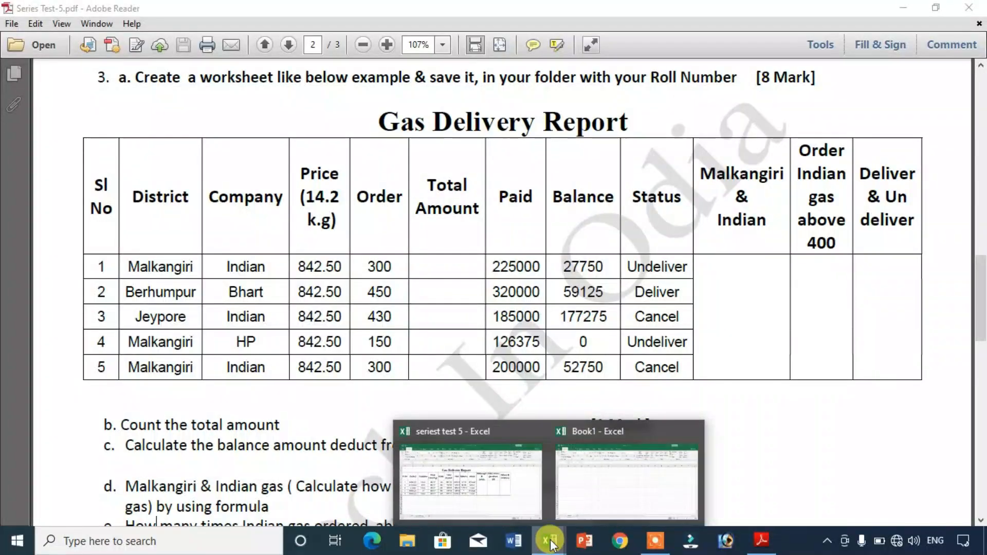
pyautogui.click(595, 471)
pyautogui.hotkey('alt', 'Tab')
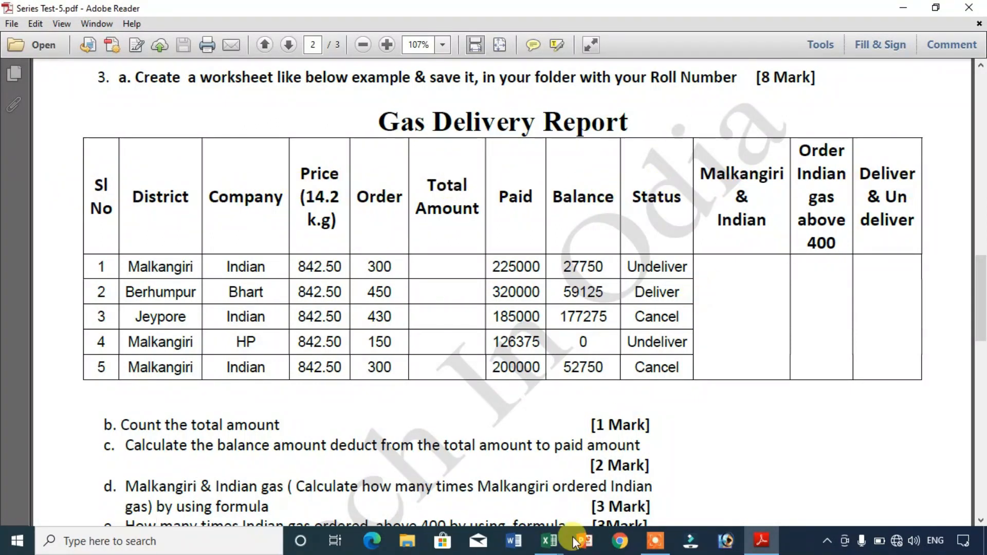
pyautogui.click(551, 544)
pyautogui.click(624, 471)
pyautogui.click(213, 227)
pyautogui.click(43, 166)
pyautogui.moveTo(87, 163); pyautogui.dragTo(550, 167)
pyautogui.click(406, 86)
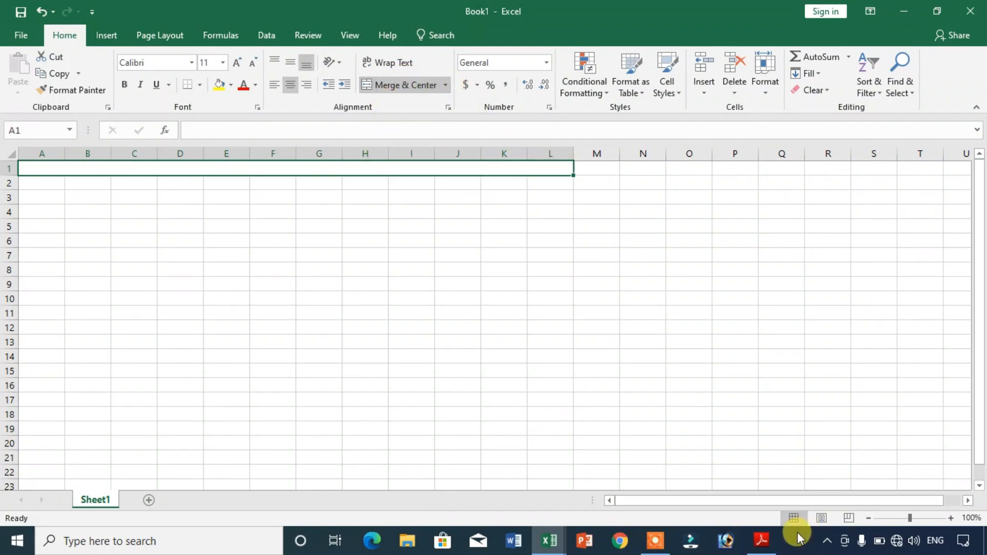
# Check the report heading in question 3 of the test paper and enter Gas Delivery Report in merged cell A1 in Excel.
pyautogui.click(761, 540)
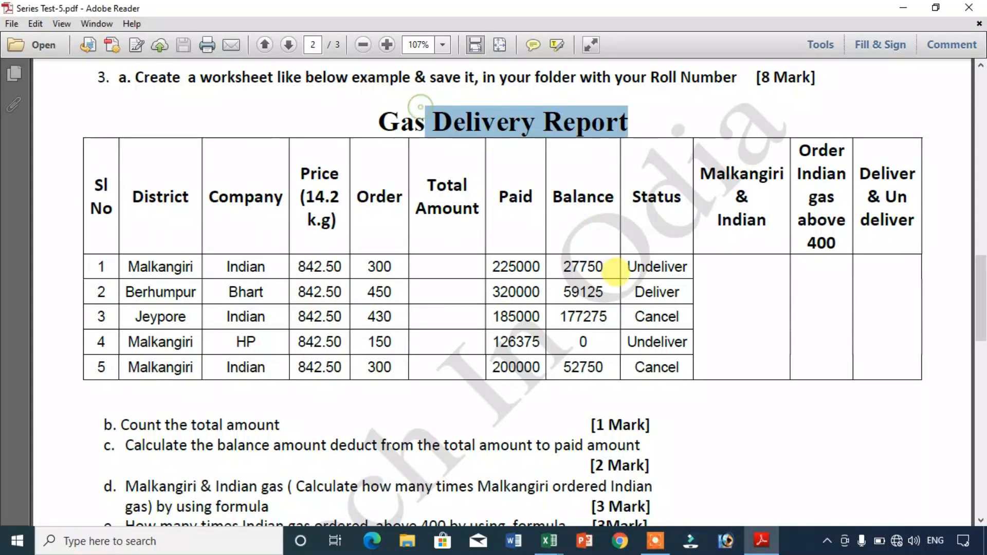
pyautogui.click(549, 541)
pyautogui.click(656, 460)
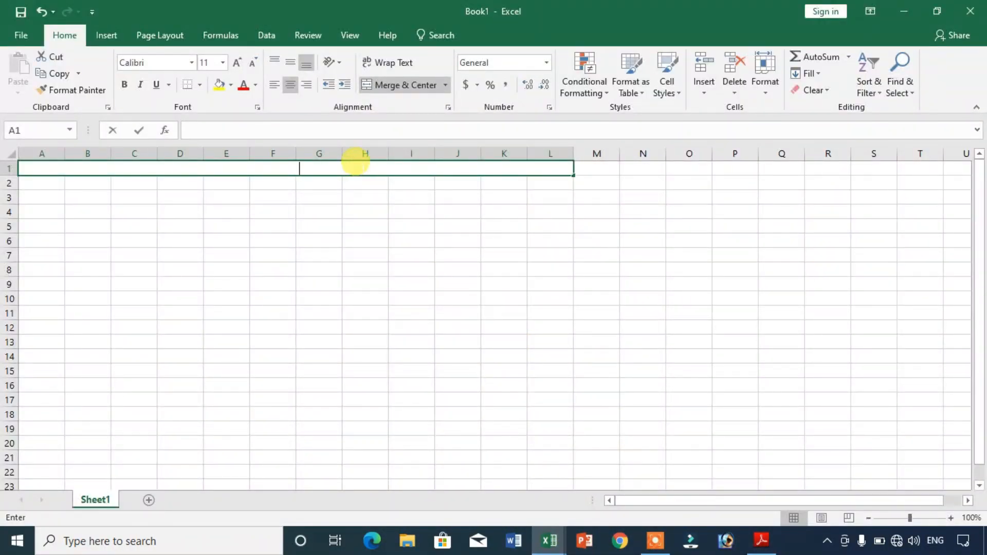
pyautogui.write('Gas Delivery Re')
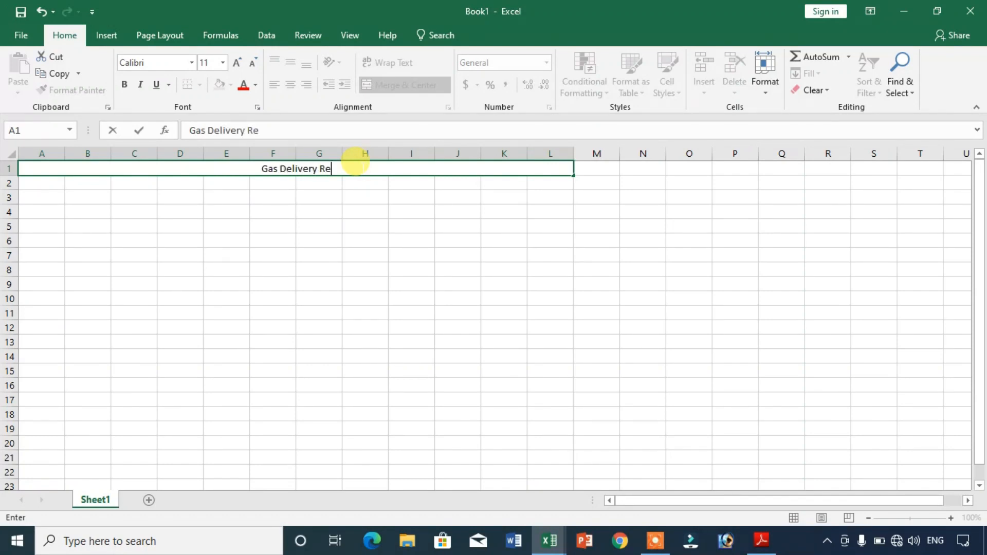
pyautogui.click(205, 294)
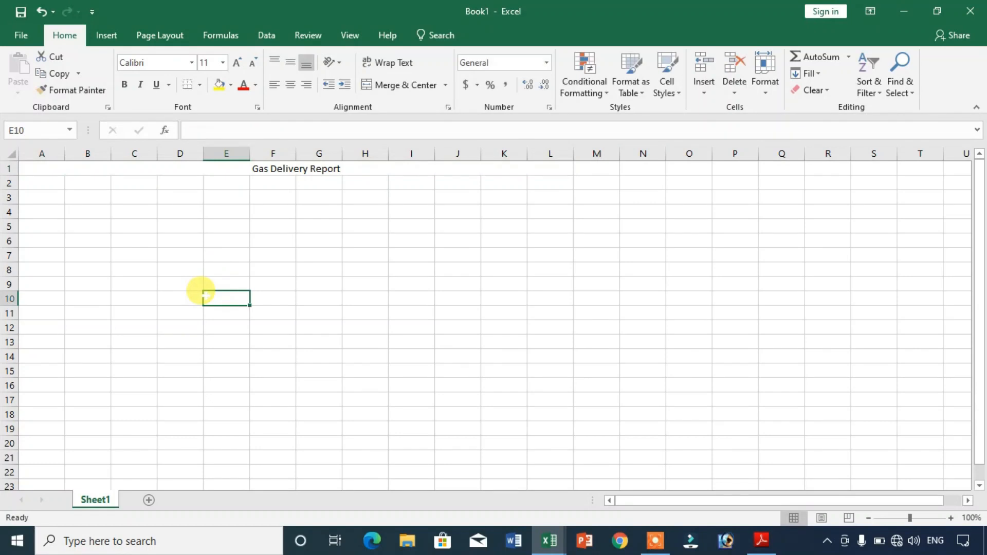
# Reread the worksheet-creation task of question 3 in the test paper and examine the example's title styling.
pyautogui.click(762, 540)
pyautogui.scroll(2, 474, 190)
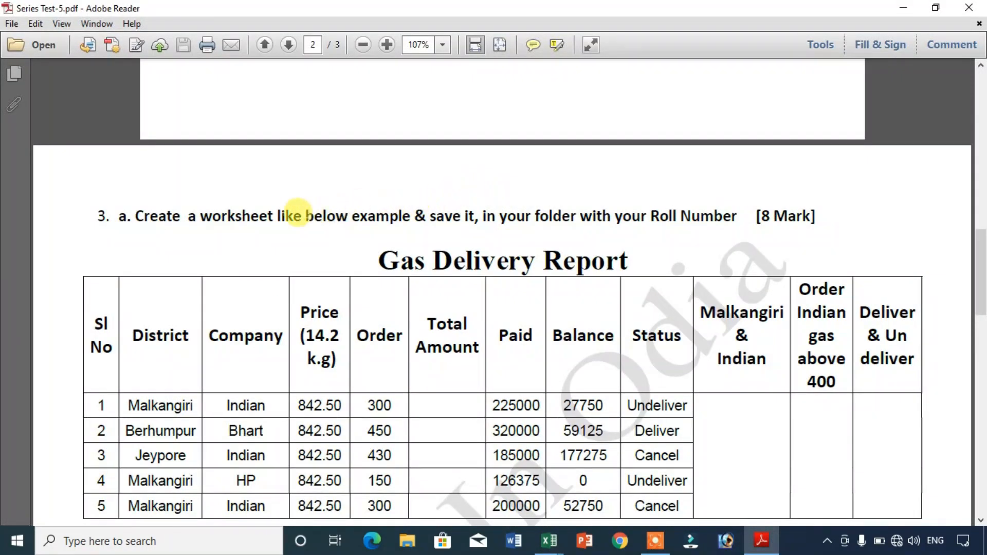
pyautogui.doubleClick(241, 216)
pyautogui.moveTo(229, 200); pyautogui.dragTo(411, 217)
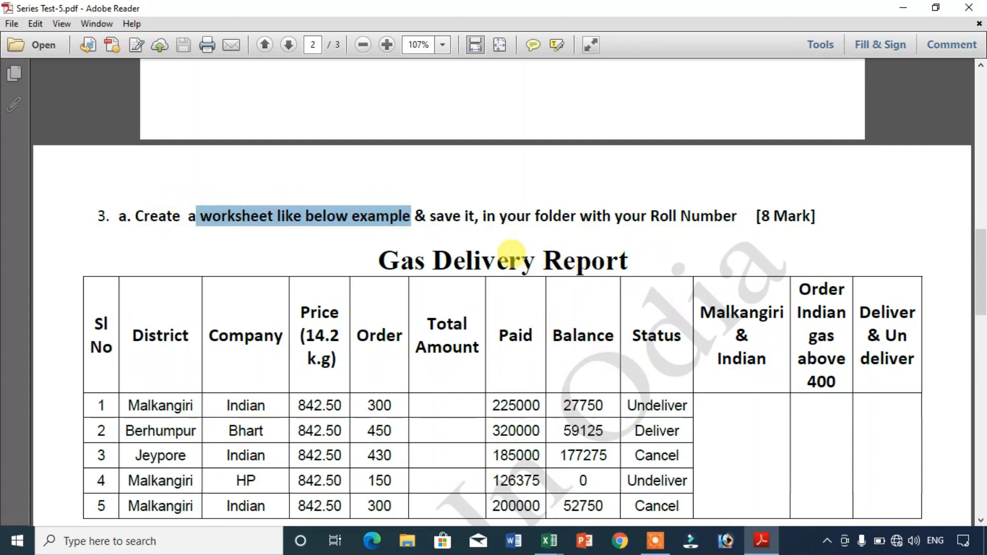
pyautogui.click(514, 251)
pyautogui.moveTo(371, 253); pyautogui.dragTo(663, 257)
pyautogui.click(664, 257)
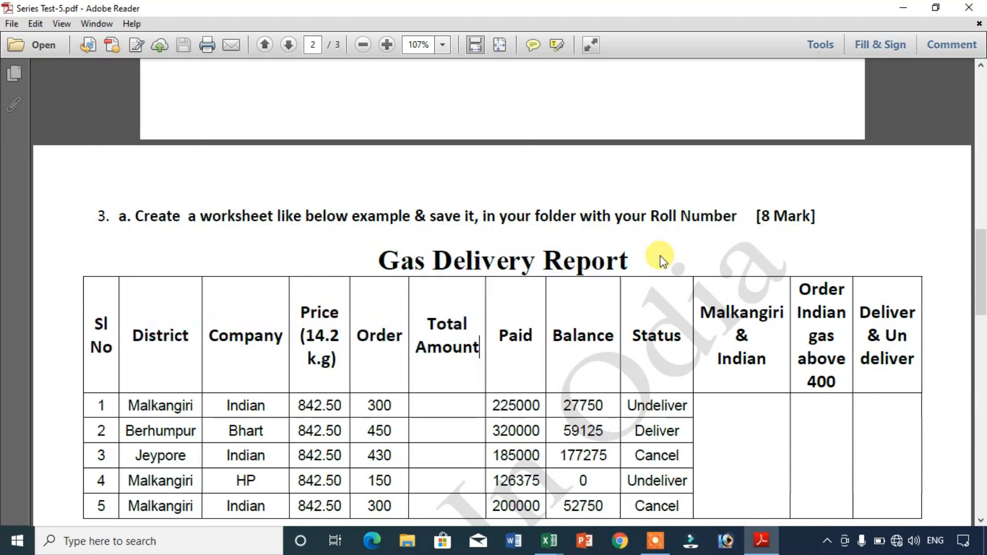
# Switch back to Excel and format the report title in A1 as Times New Roman, size 24.
pyautogui.click(549, 540)
pyautogui.click(601, 493)
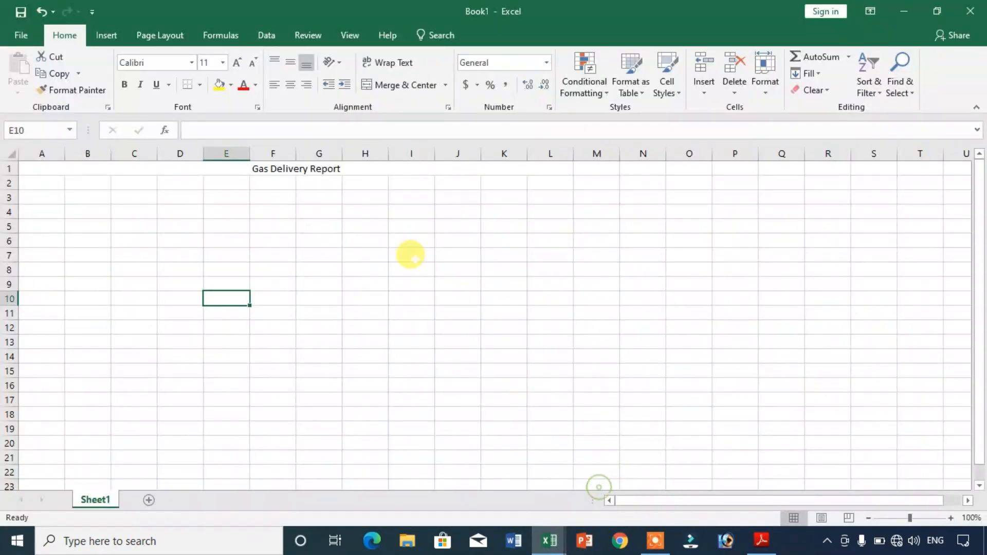
pyautogui.moveTo(41, 168); pyautogui.dragTo(550, 169)
pyautogui.click(405, 84)
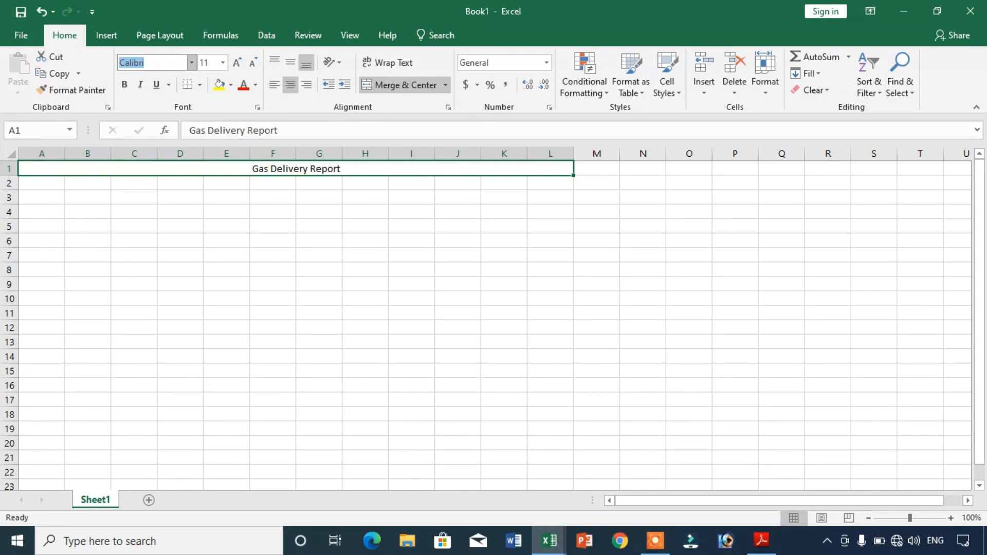
pyautogui.click(154, 205)
pyautogui.click(222, 67)
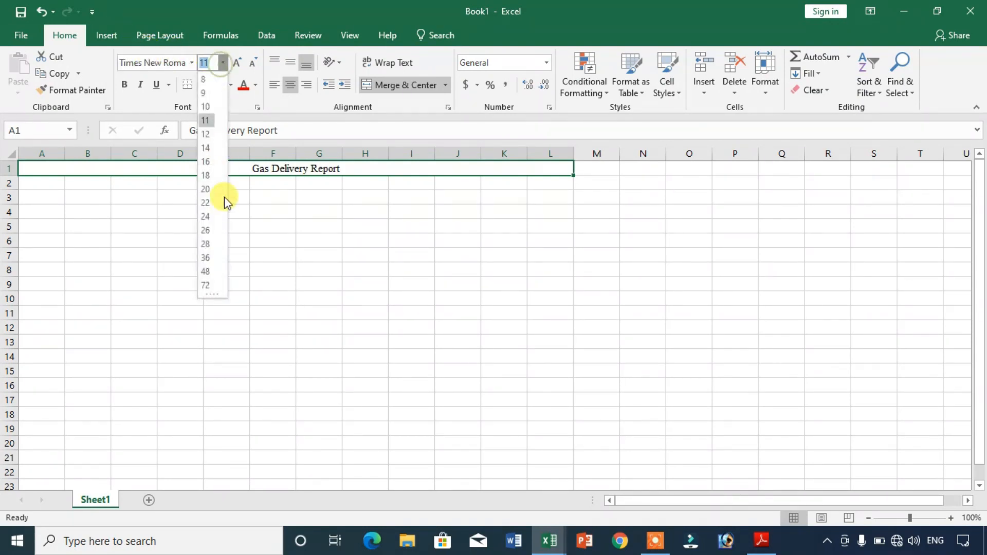
pyautogui.click(207, 218)
pyautogui.click(314, 224)
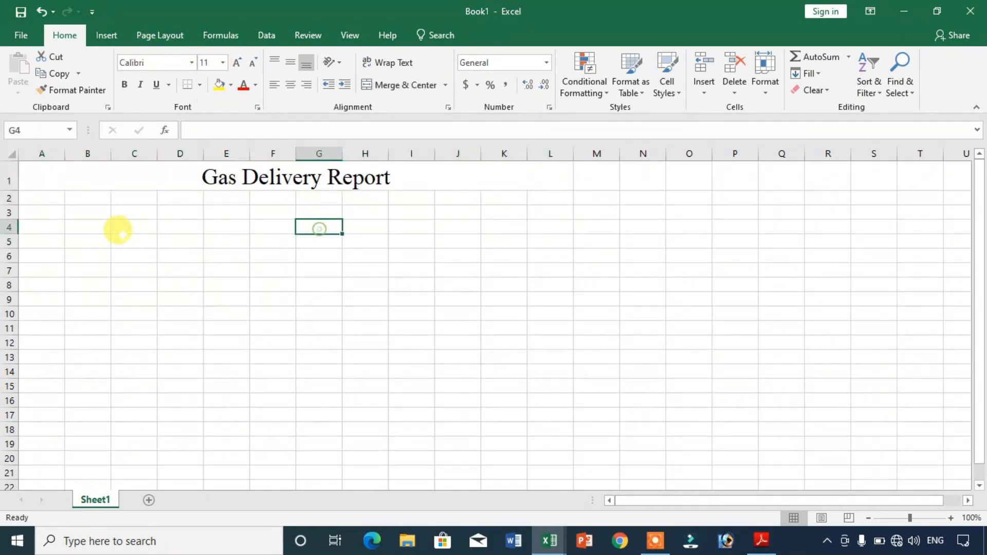
# Consult the example table and enter the headers SL No, Company, Price (14.2 k.g) and Order in cells A2 to D2.
pyautogui.click(51, 200)
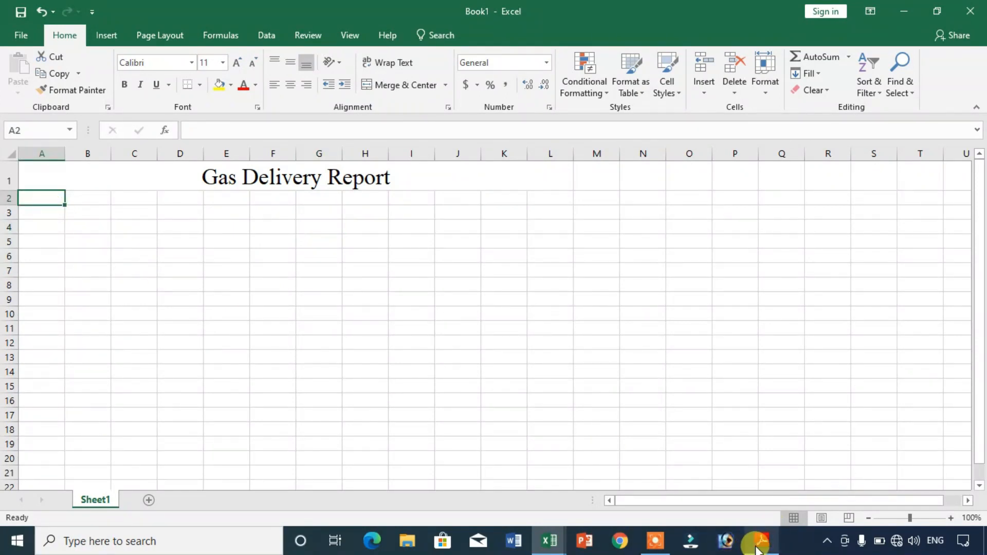
pyautogui.click(761, 541)
pyautogui.scroll(-3, 178, 355)
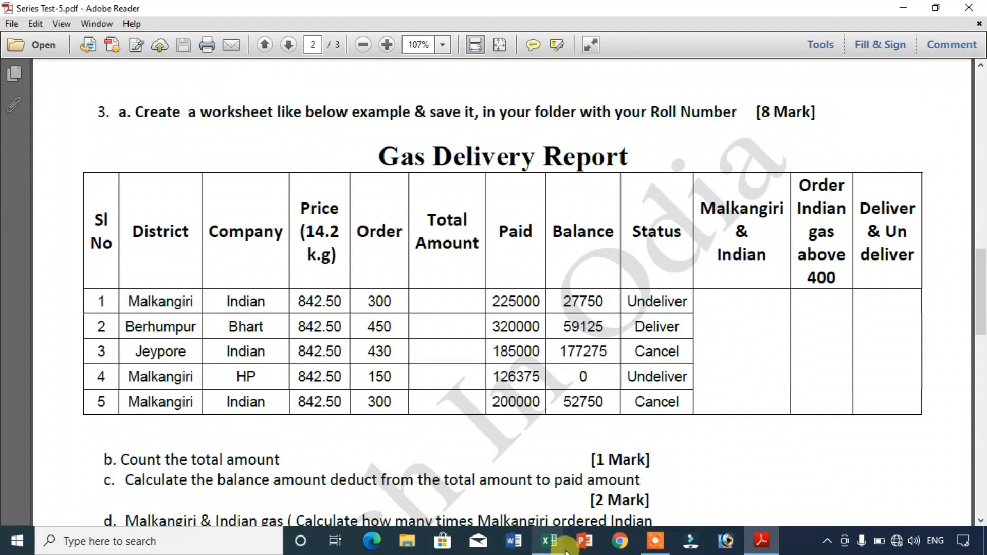
pyautogui.moveTo(549, 540)
pyautogui.click(627, 483)
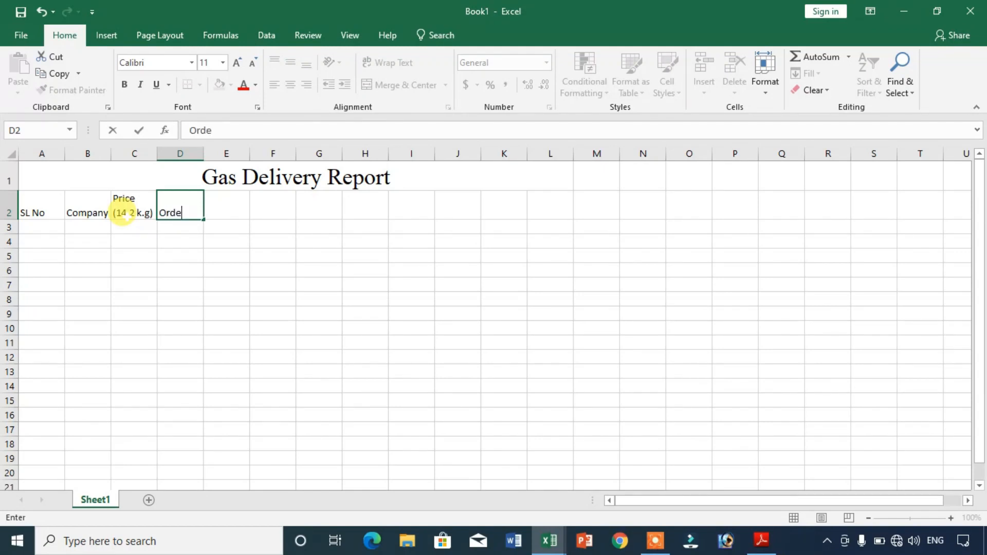
pyautogui.write('r')
pyautogui.press('Tab')
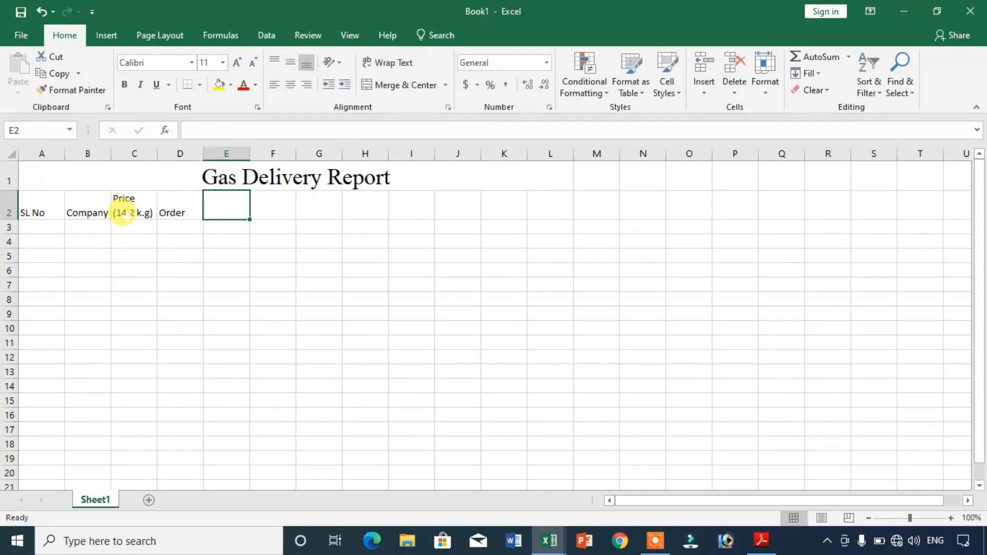
# Enter Total Amount on two lines in cell E2 and Paid in cell F2.
pyautogui.write('Total ')
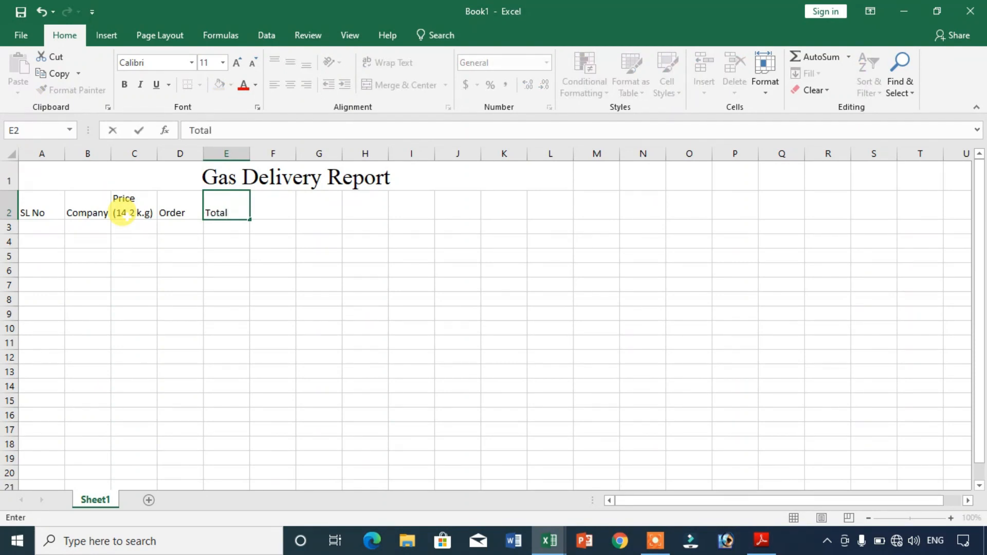
pyautogui.write('Amount')
pyautogui.press('Return')
pyautogui.press('Tab')
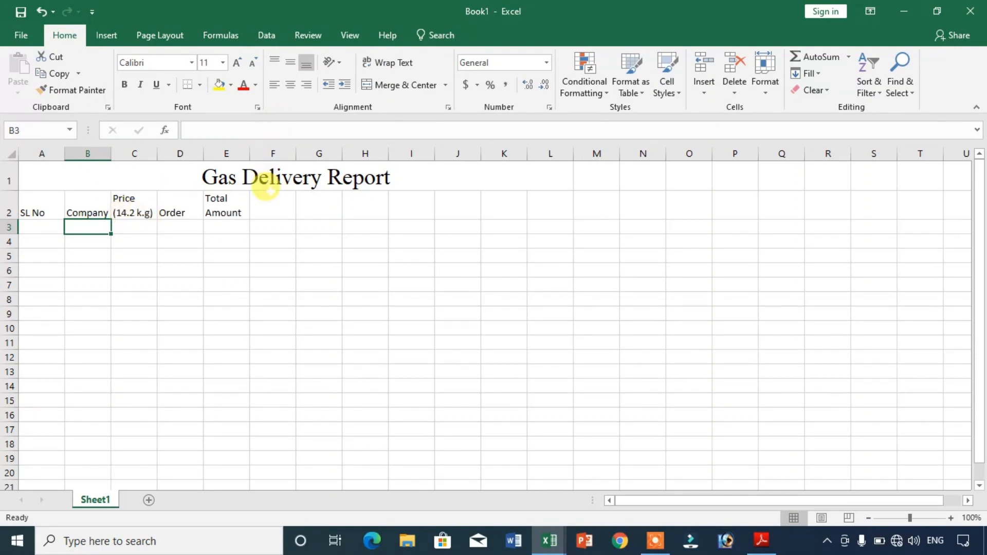
pyautogui.click(269, 210)
pyautogui.write('Pai')
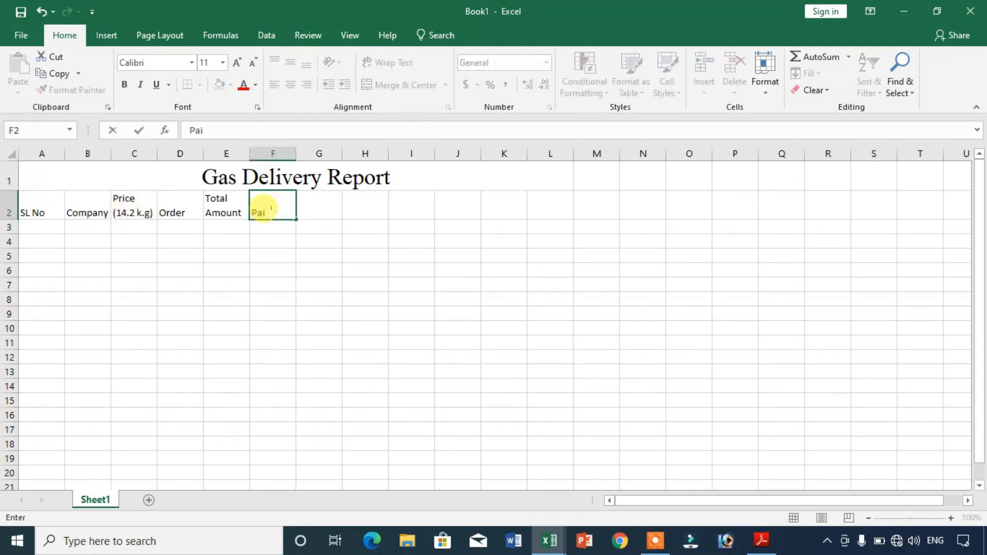
pyautogui.write('d')
pyautogui.press('Tab')
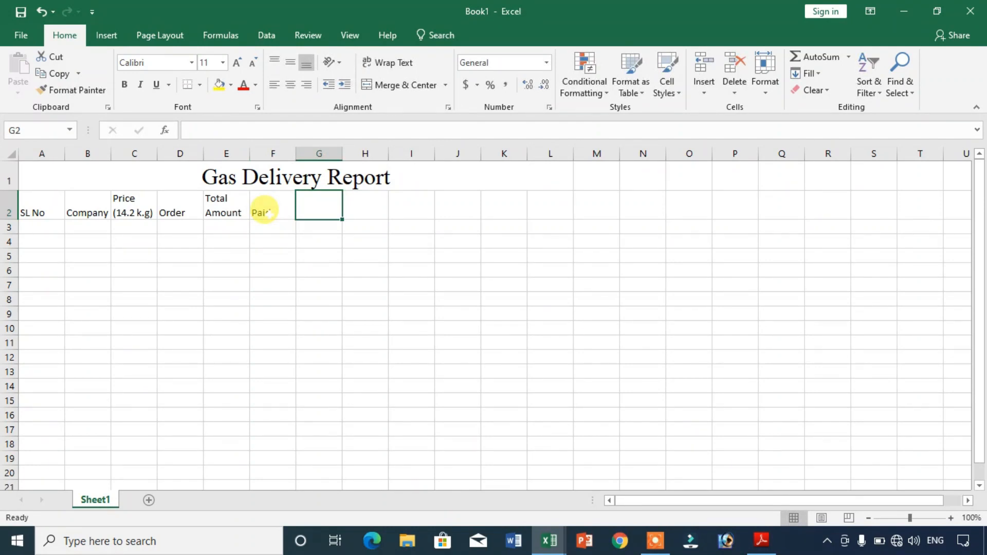
# Enter the headers Balance in cell G2 and Status in cell H2.
pyautogui.write('Balance')
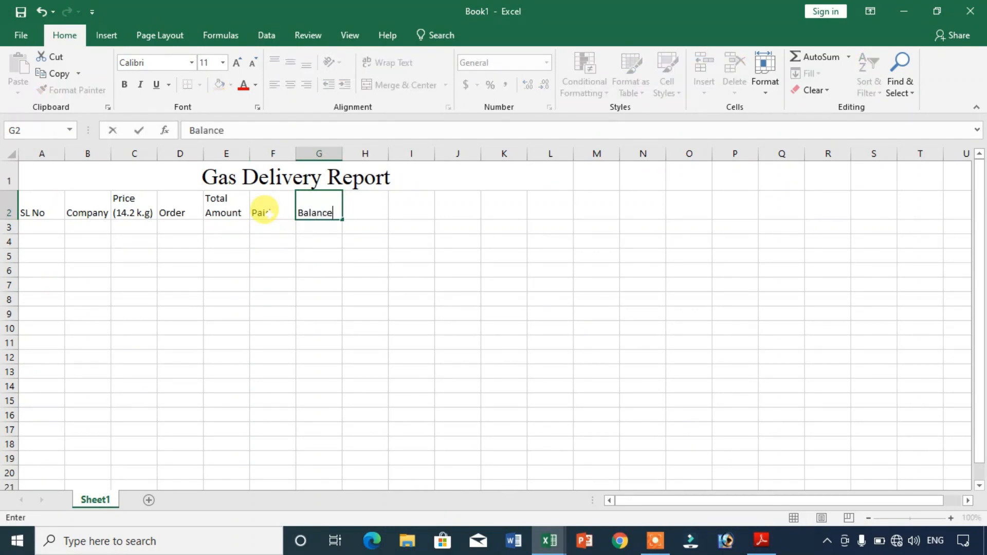
pyautogui.press('Tab')
pyautogui.write('Sta')
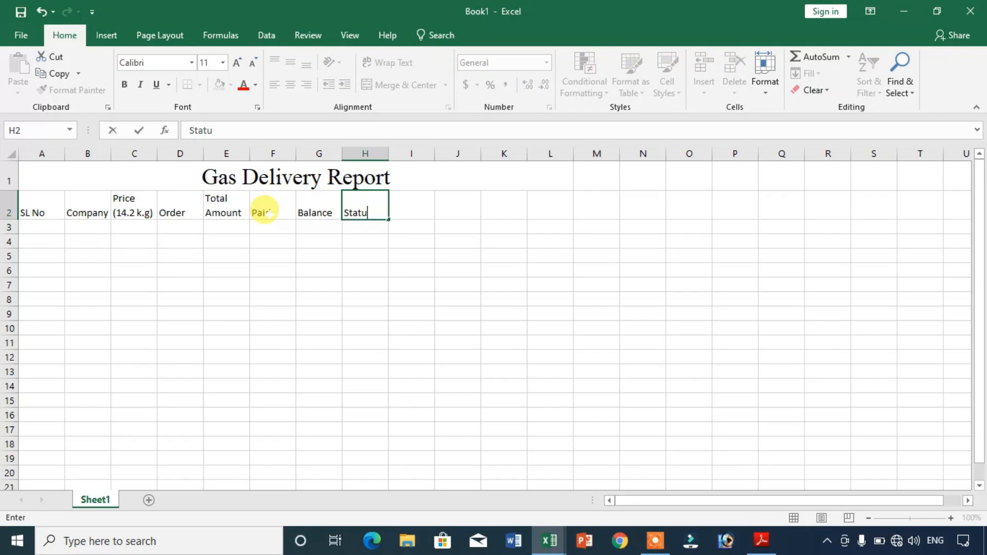
pyautogui.press('Tab')
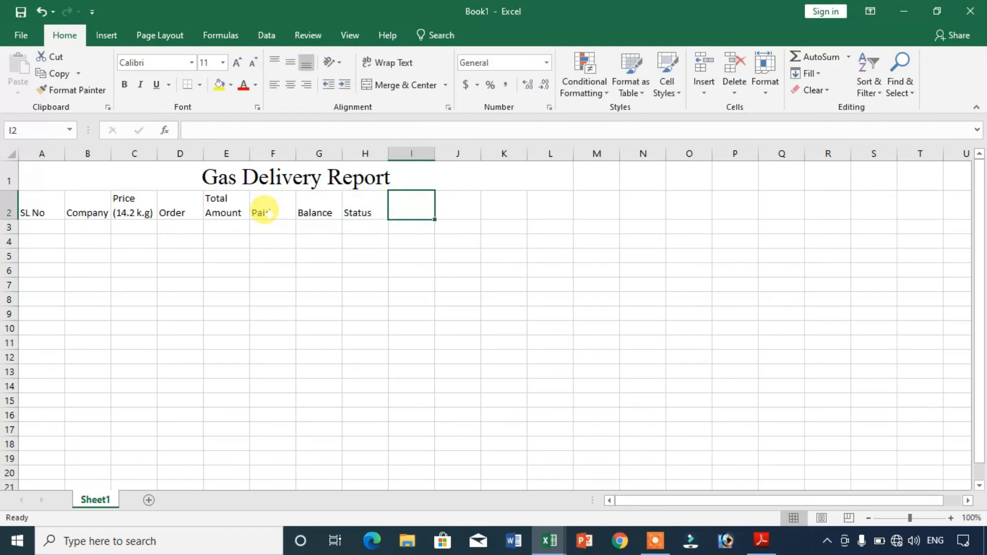
# Enter Malkangiri & Indian in cell I2, broken over three lines.
pyautogui.write('Malkangiri')
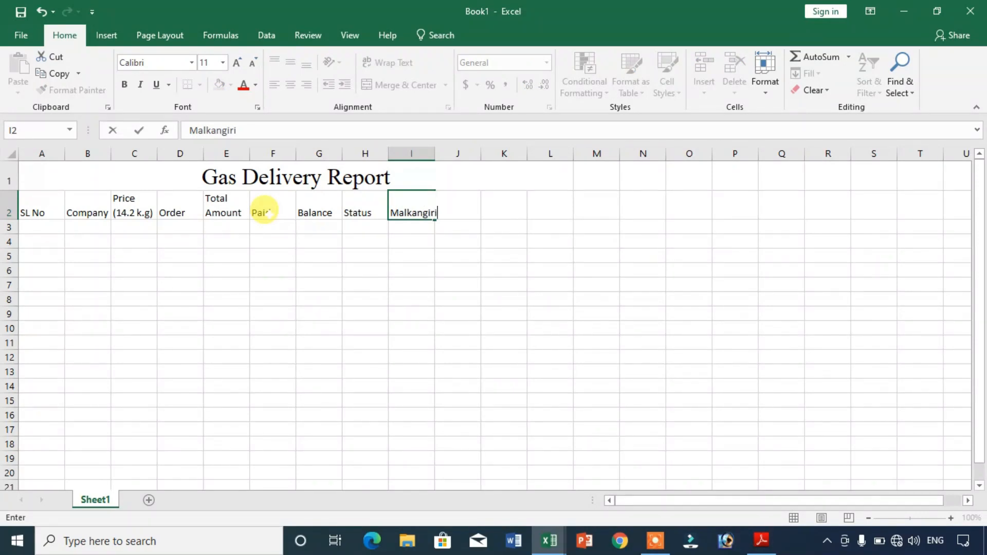
pyautogui.hotkey('alt', 'Return')
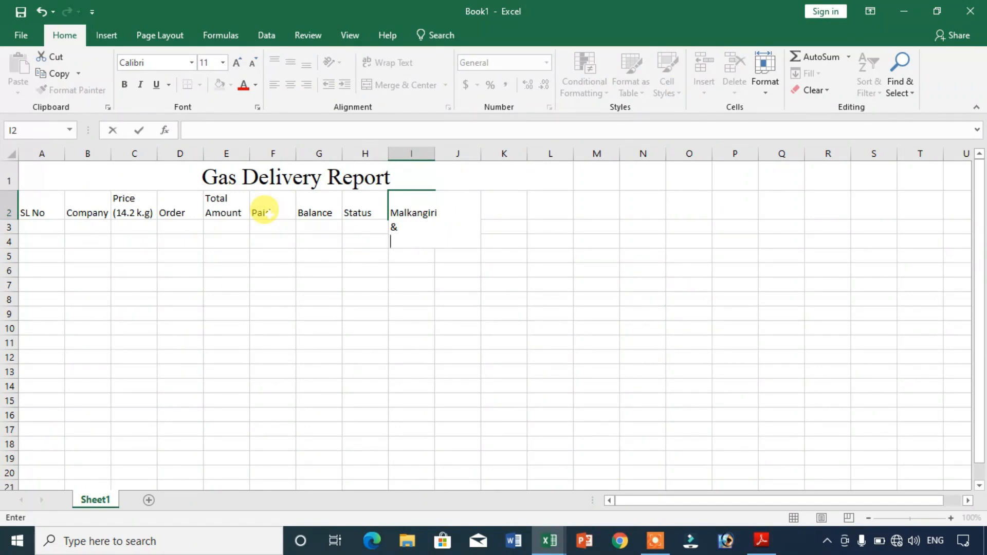
pyautogui.write('ndia')
pyautogui.press('Tab')
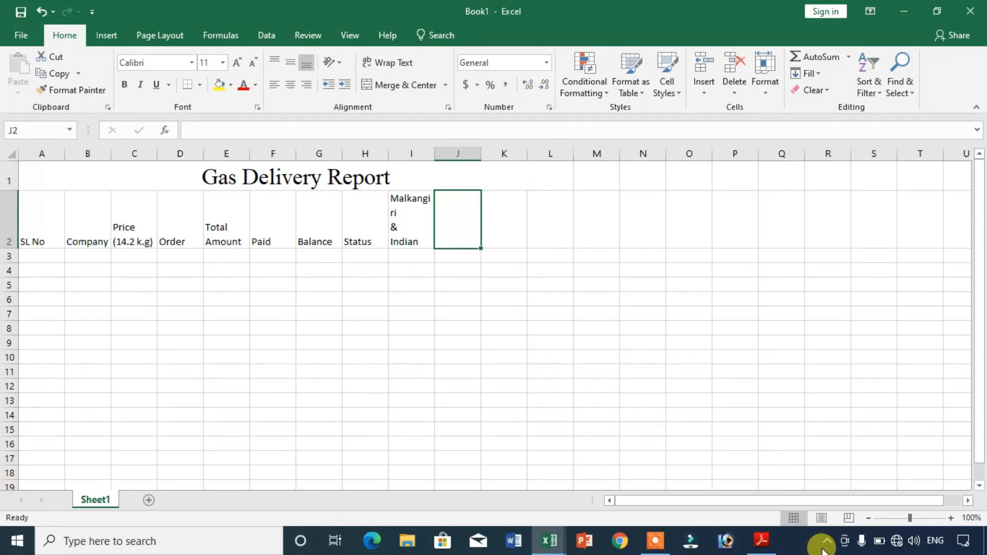
# Check the next header in the test paper's table and enter Order Indian gas above 400 in cell J2.
pyautogui.click(762, 546)
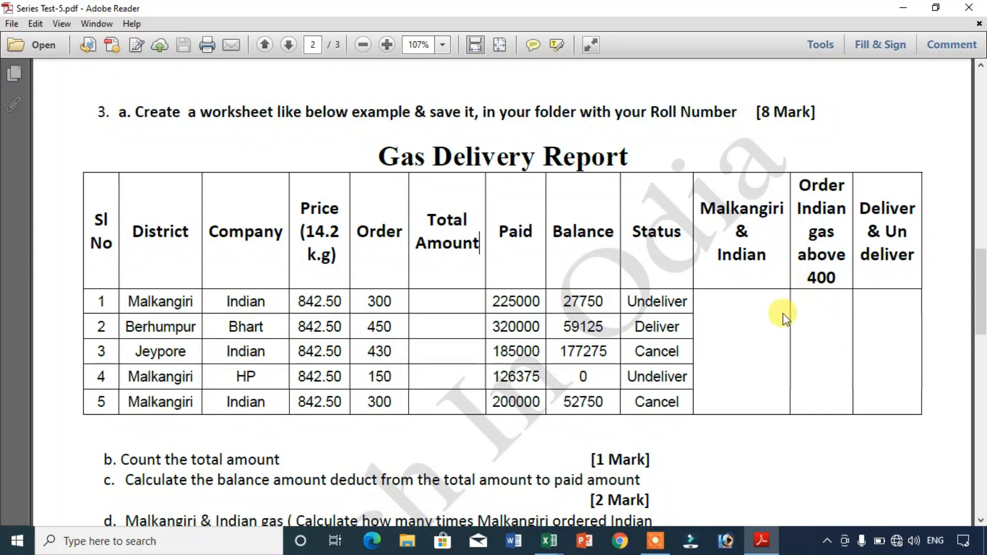
pyautogui.moveTo(549, 541)
pyautogui.click(599, 488)
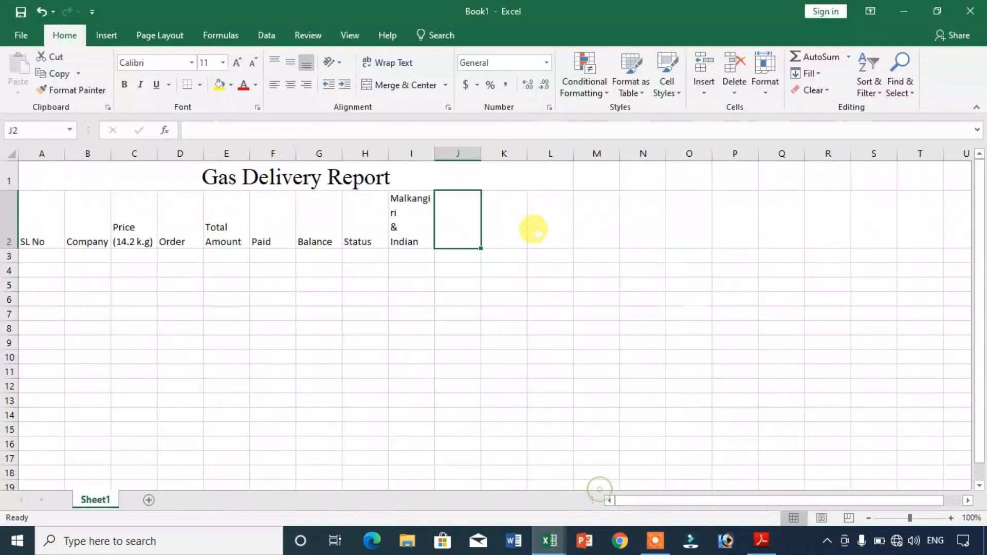
pyautogui.write('Order Indian gas above 4')
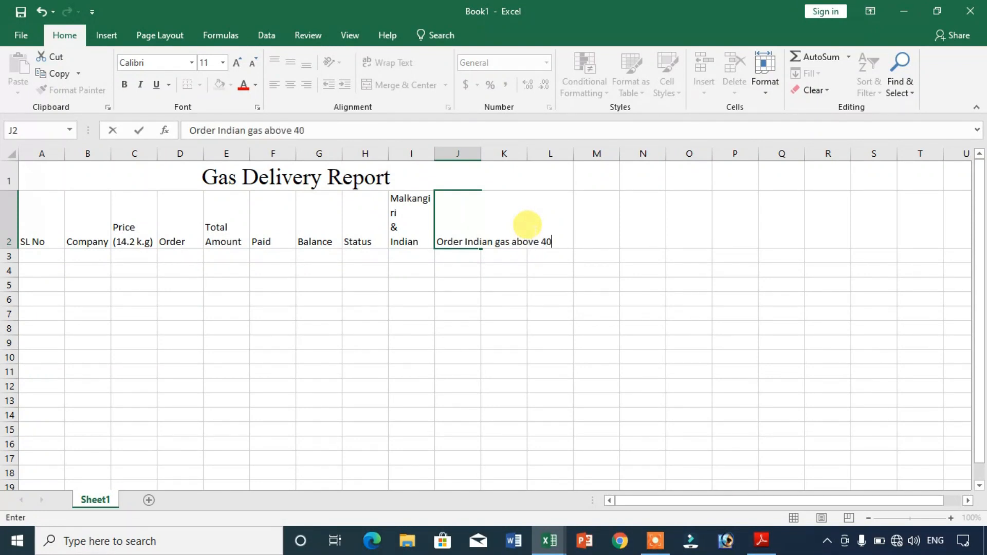
pyautogui.write('0')
pyautogui.press('Tab')
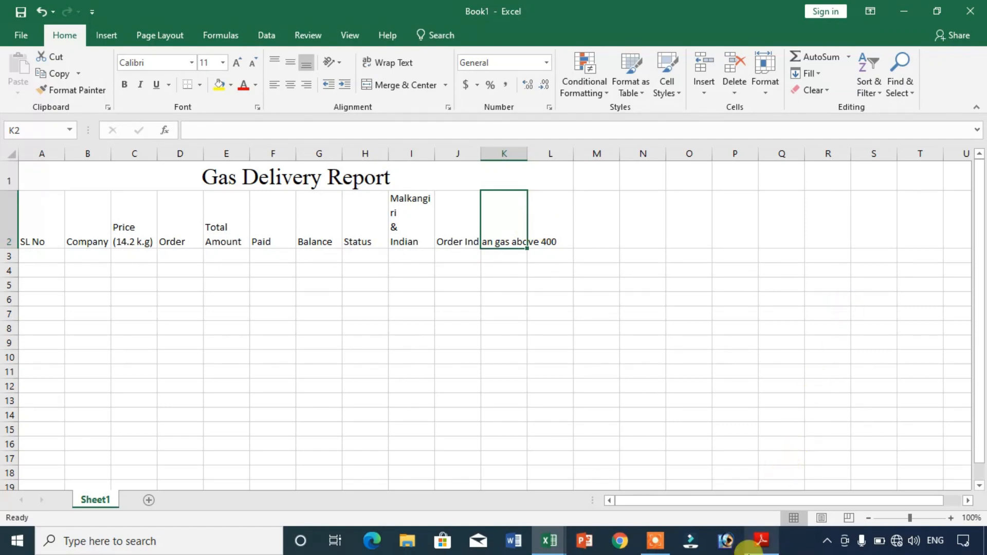
# Check the last header in the test paper's table and enter Deliver & un deliver in cell K2.
pyautogui.click(751, 546)
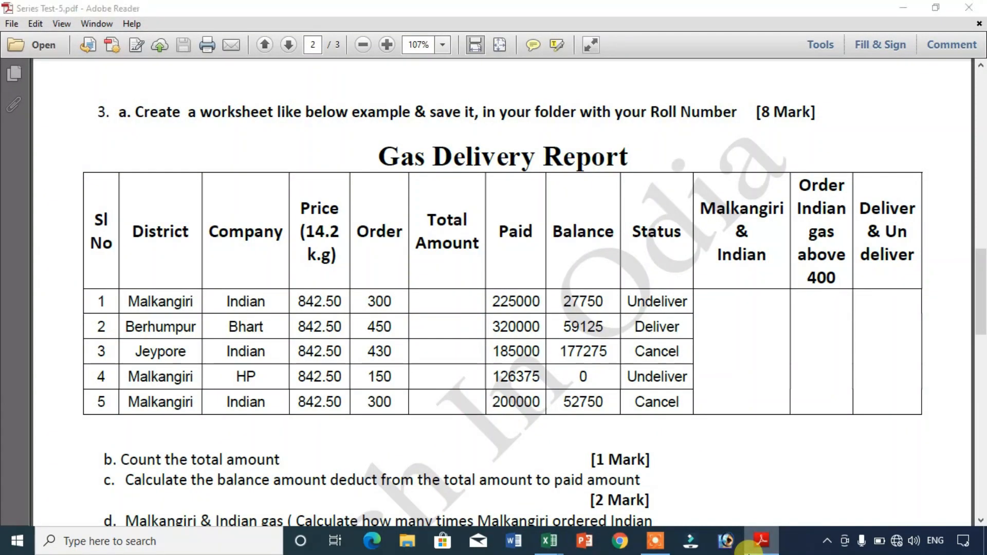
pyautogui.click(752, 548)
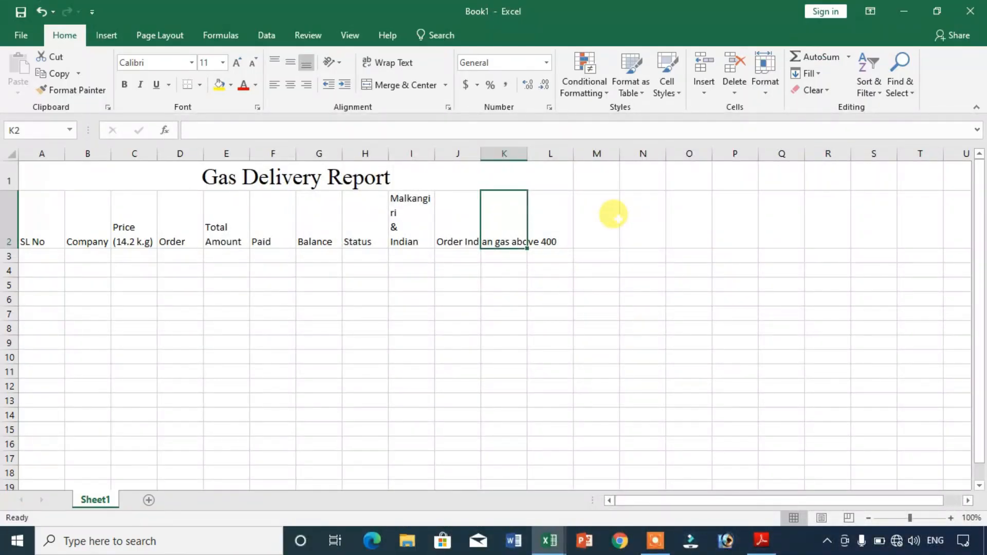
pyautogui.write('Deliver')
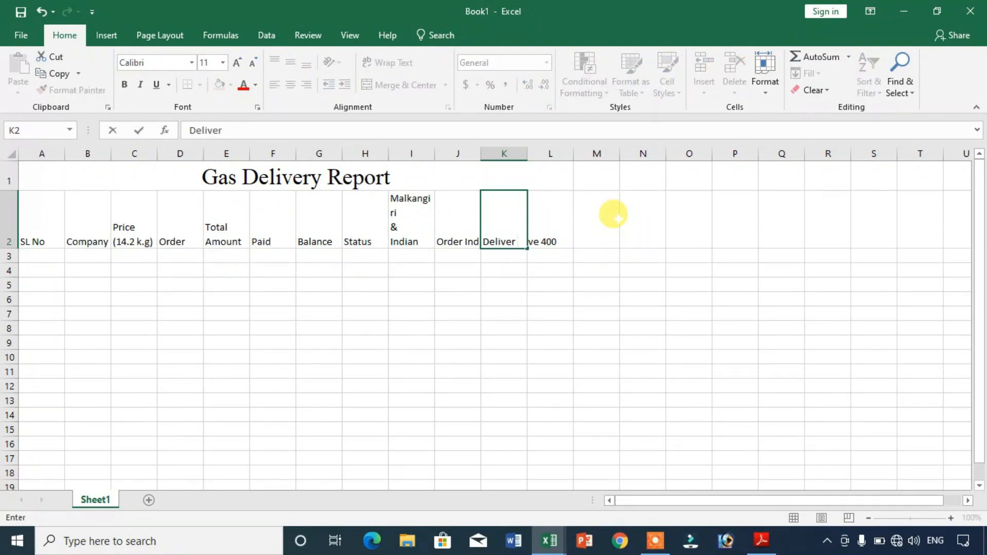
pyautogui.write(' & un deliver')
pyautogui.click(633, 311)
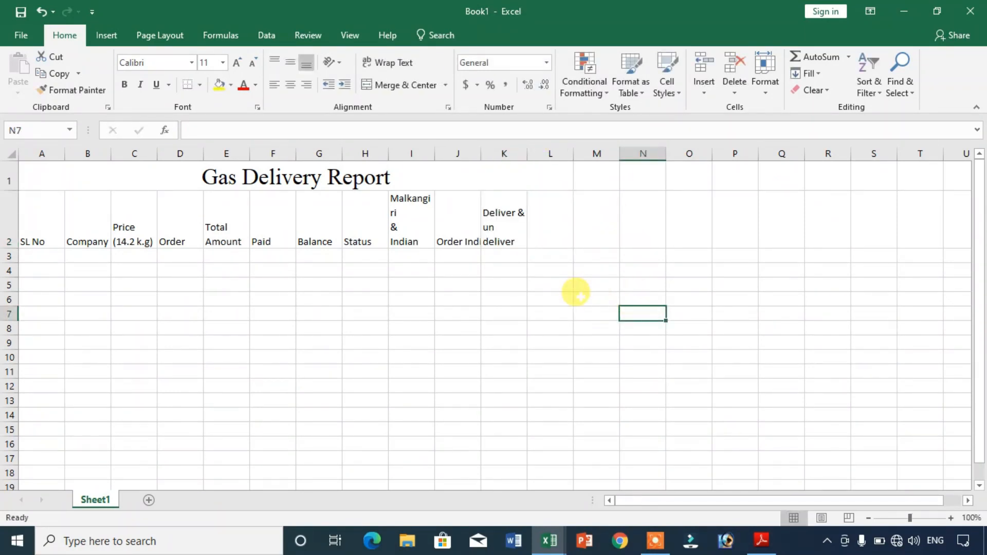
# Widen columns I and J so Malkangiri fits on one line, and select header row 2.
pyautogui.click(379, 171)
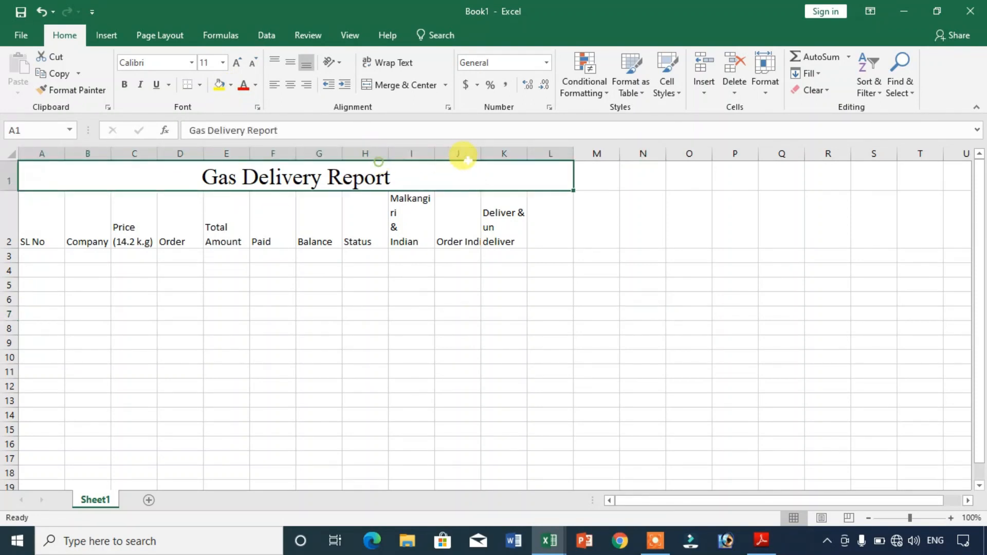
pyautogui.moveTo(434, 154); pyautogui.dragTo(502, 154)
pyautogui.click(4, 208)
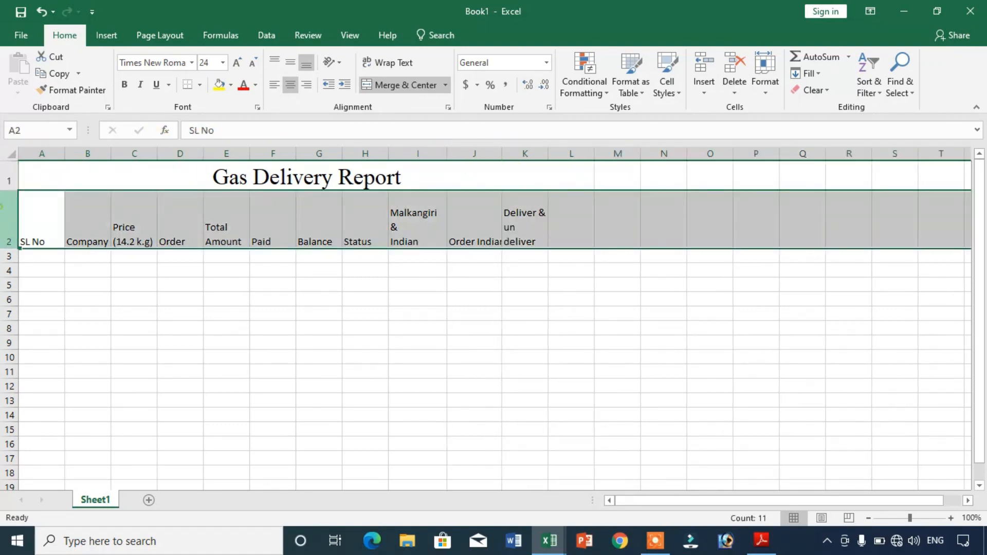
# Wrap the header text in row 2 and compare the headers with the Gas Delivery Report table in the test paper.
pyautogui.click(380, 62)
pyautogui.click(616, 253)
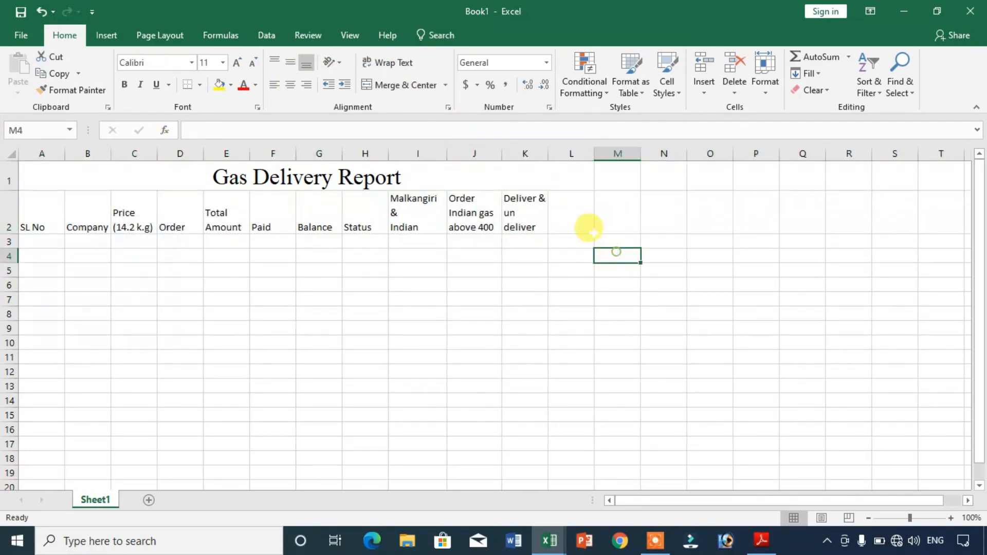
pyautogui.click(524, 214)
pyautogui.click(753, 546)
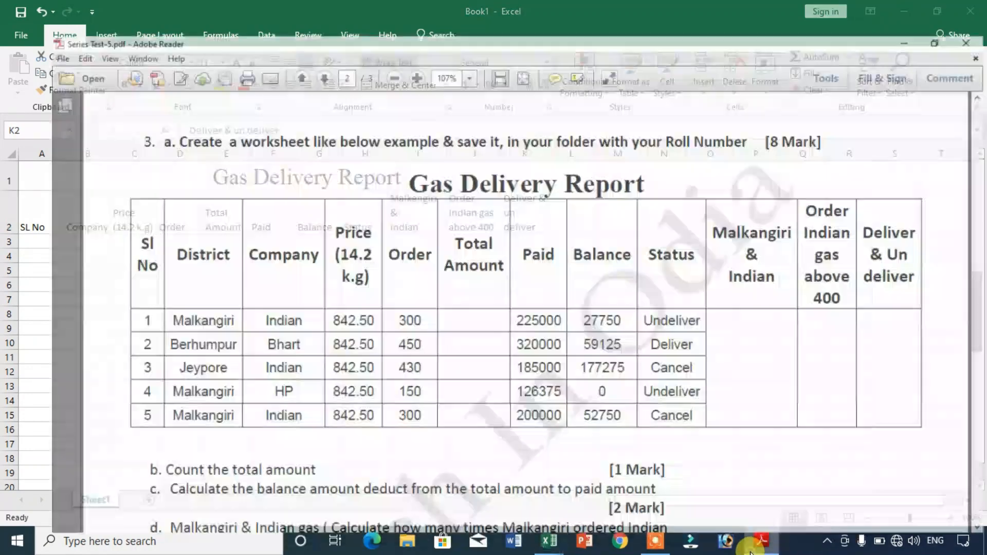
pyautogui.click(751, 549)
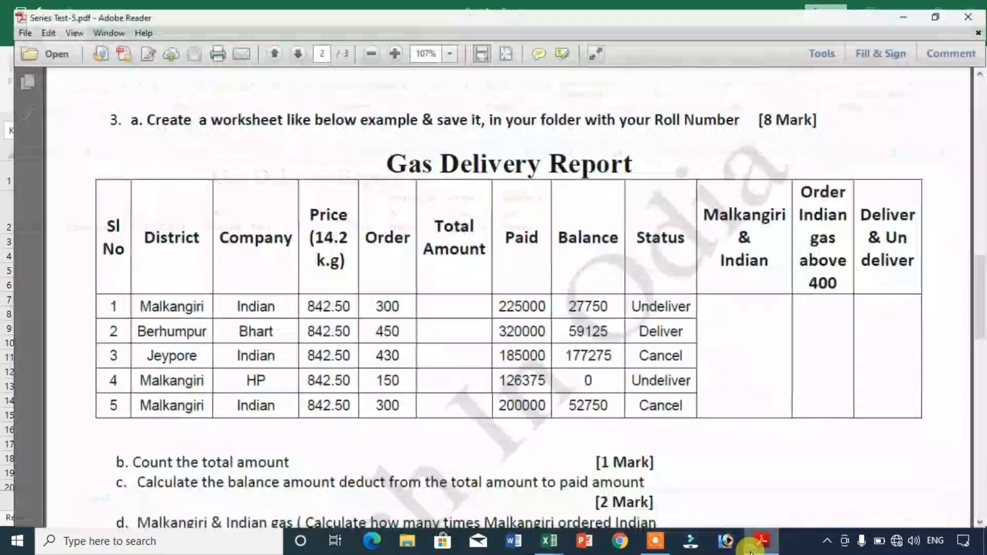
pyautogui.click(752, 549)
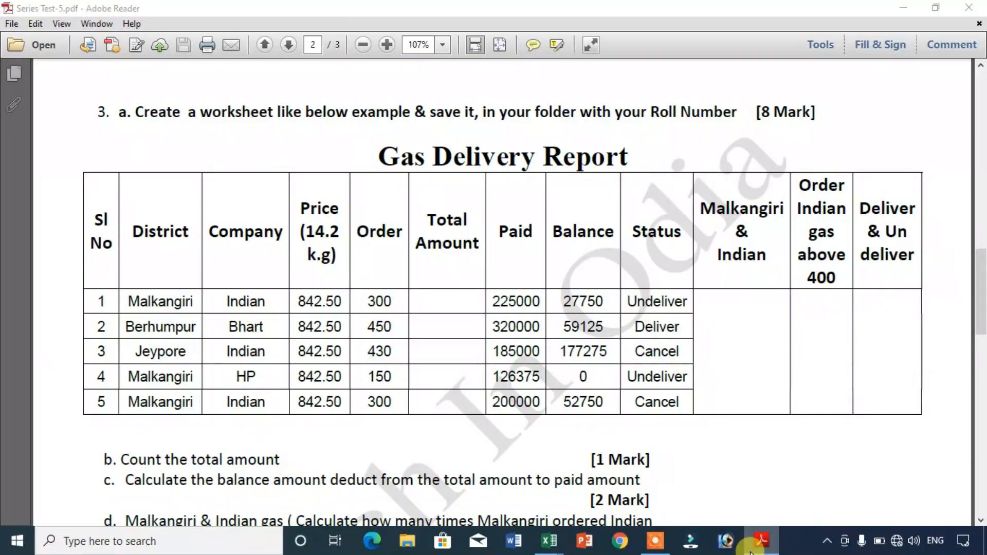
pyautogui.click(752, 549)
# Centre the row 2 headers horizontally and vertically, make them bold and set their font size to 16.
pyautogui.click(9, 213)
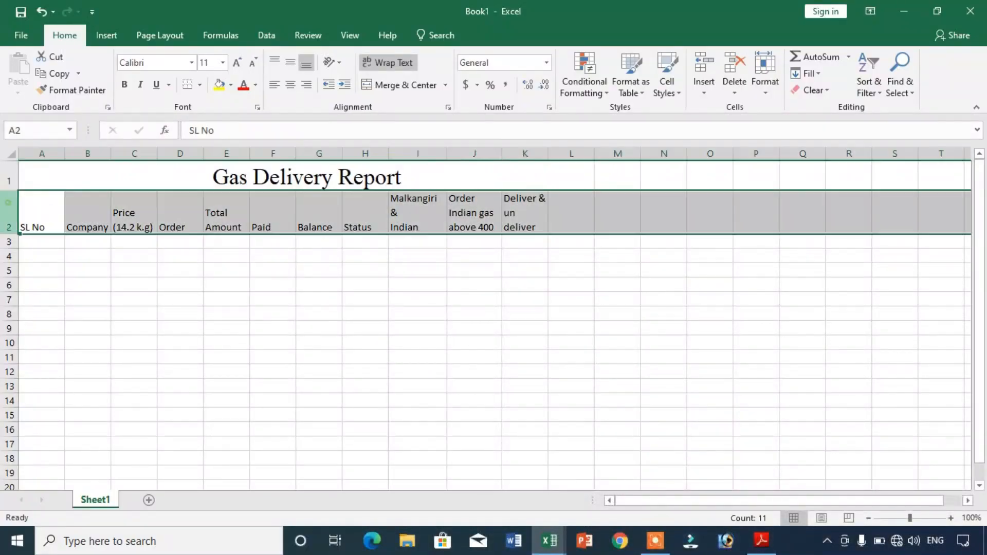
pyautogui.click(290, 85)
pyautogui.click(291, 63)
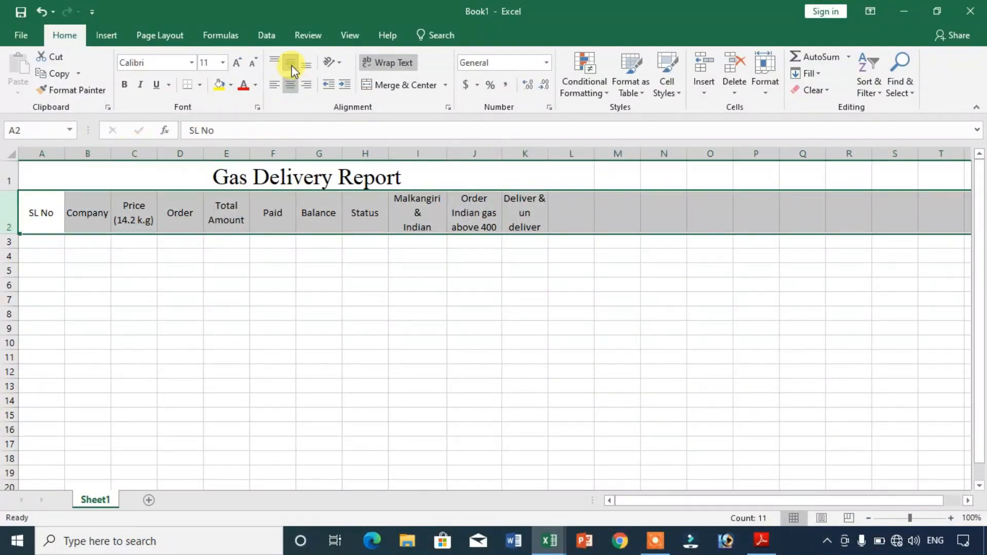
pyautogui.click(125, 85)
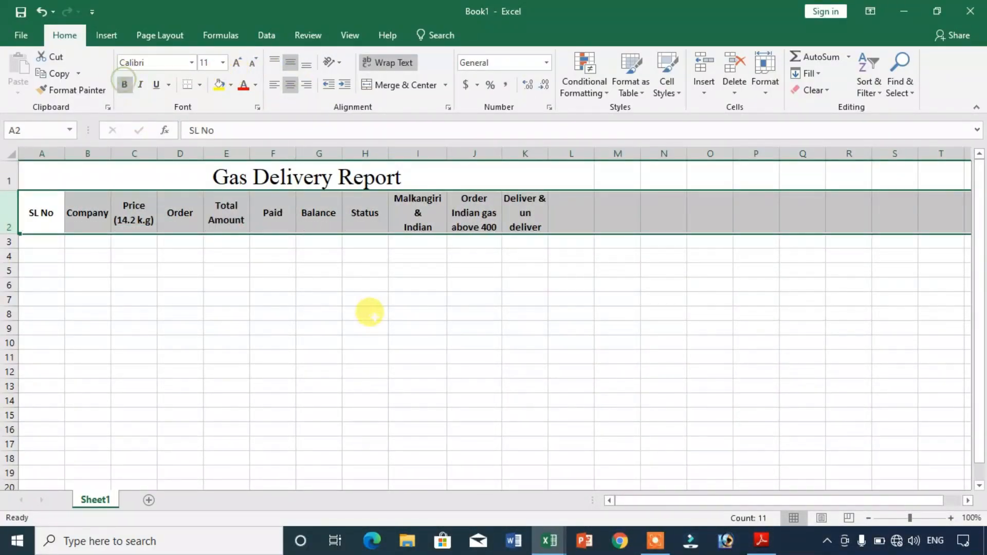
pyautogui.click(222, 62)
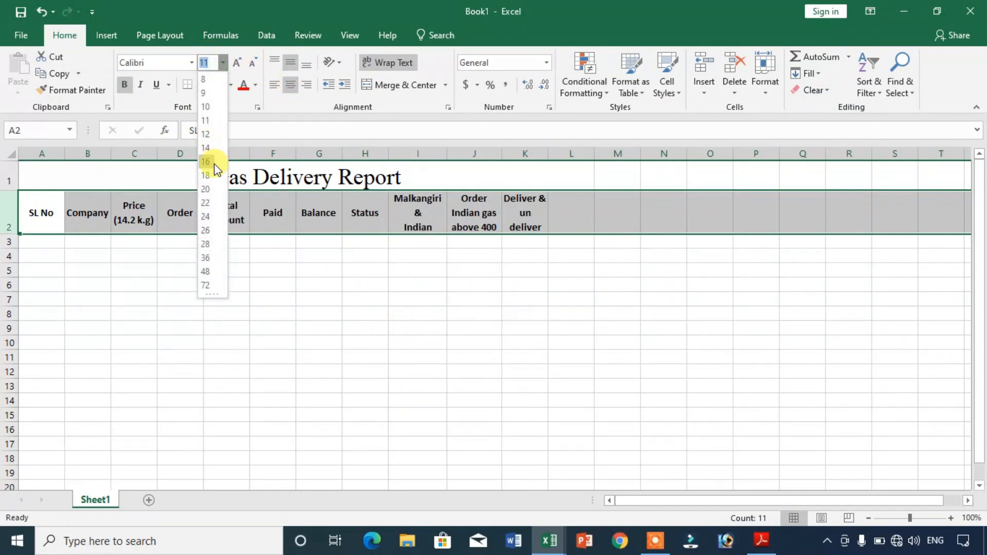
pyautogui.click(215, 163)
# Check the test paper's table and widen columns E, G and I so Amount, Balance and Malkangiri each fit on one line.
pyautogui.click(751, 545)
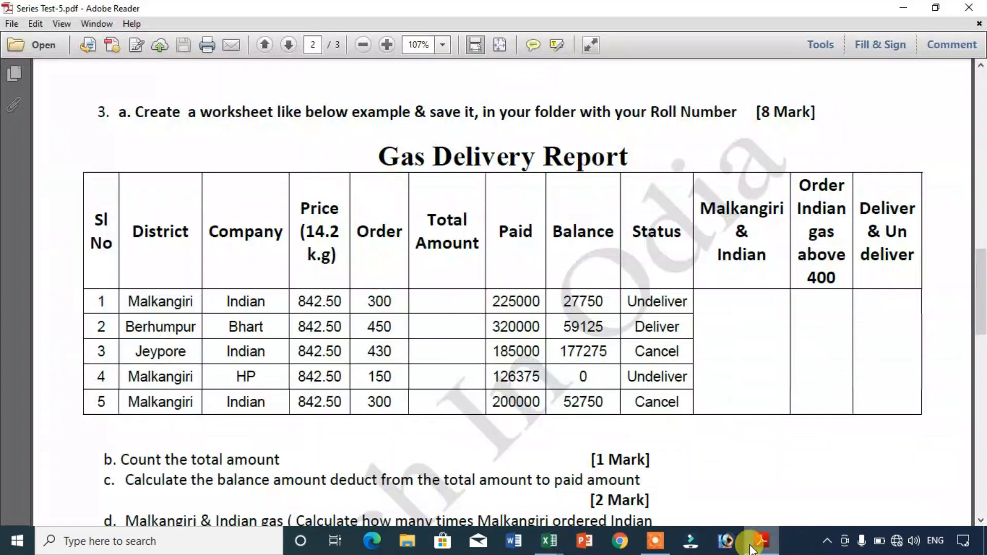
pyautogui.click(751, 544)
pyautogui.click(751, 544)
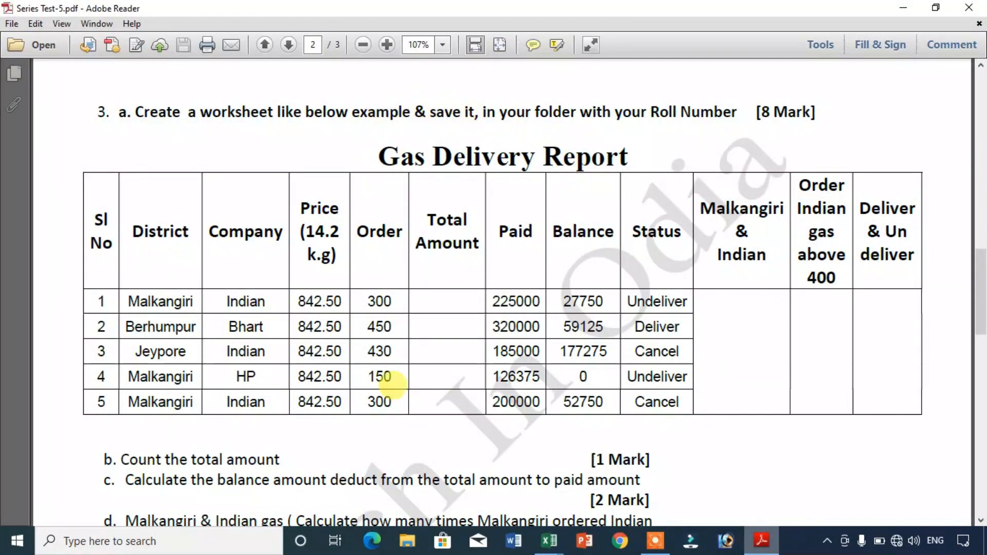
pyautogui.moveTo(549, 541)
pyautogui.click(617, 482)
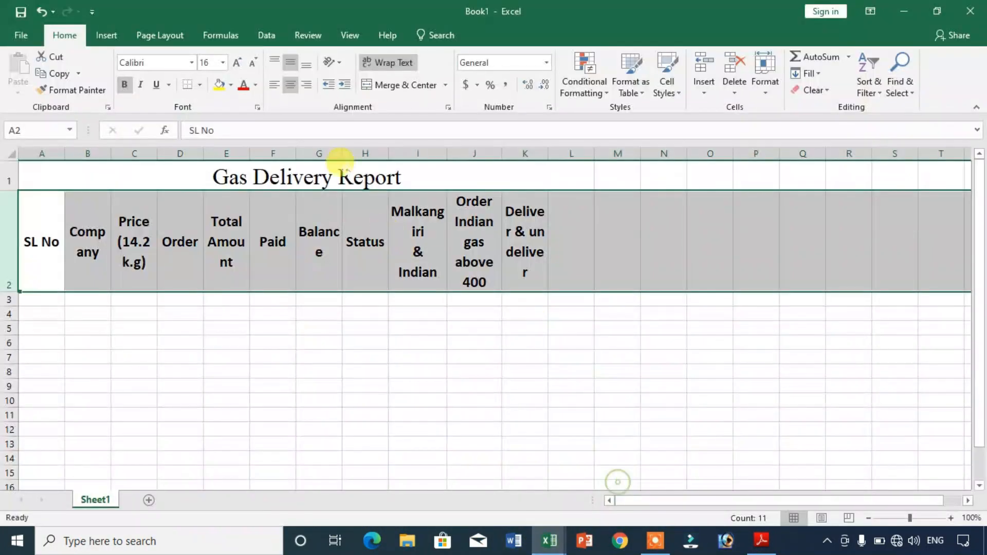
pyautogui.moveTo(249, 156); pyautogui.dragTo(271, 152)
pyautogui.moveTo(364, 154); pyautogui.dragTo(372, 153)
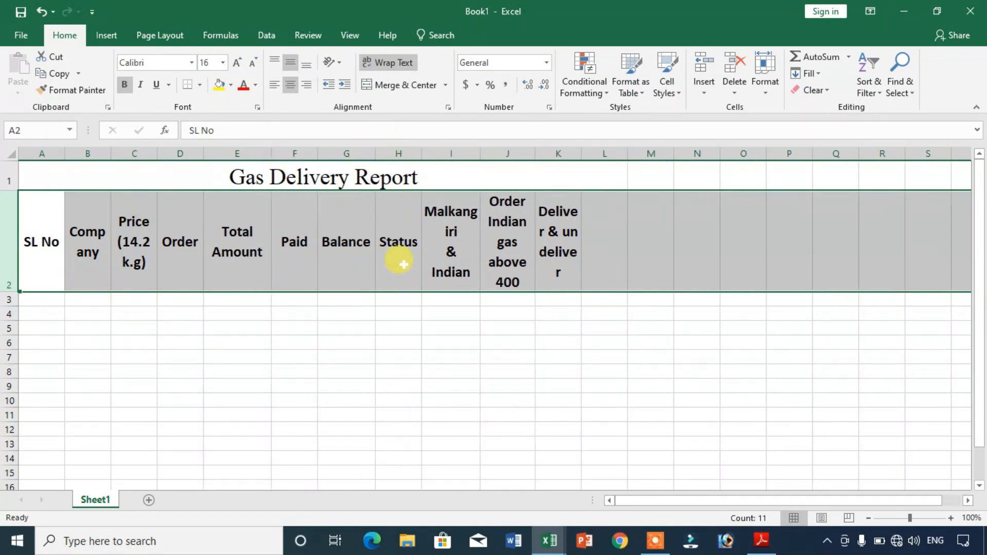
pyautogui.moveTo(481, 154); pyautogui.dragTo(500, 153)
pyautogui.click(463, 356)
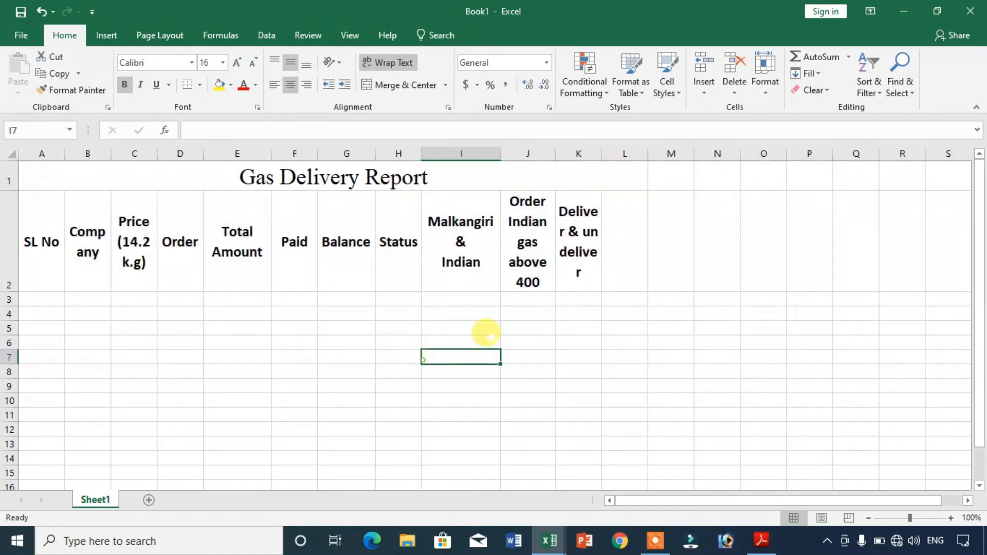
# Compare the sheet with the test paper's table and narrow column A so SL No wraps onto two lines.
pyautogui.click(765, 546)
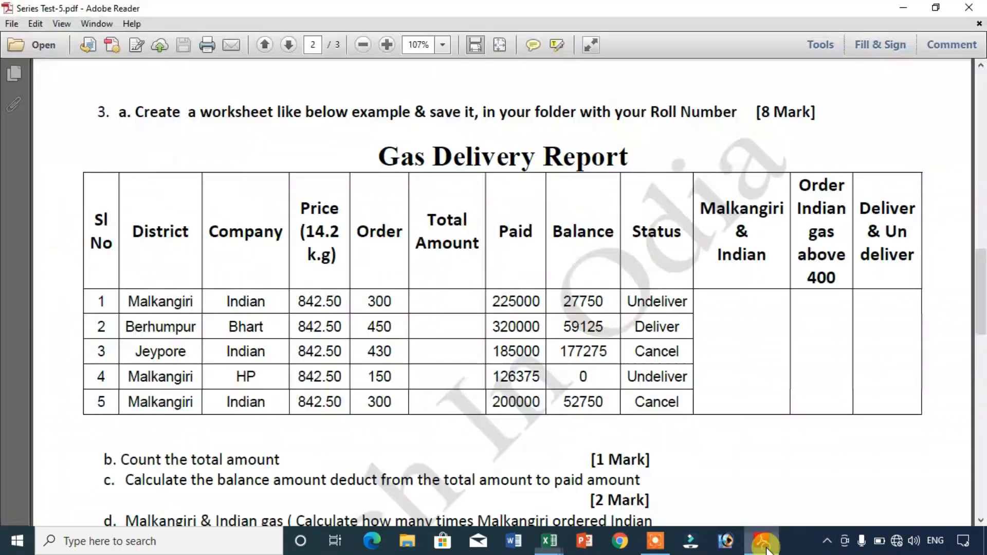
pyautogui.click(765, 546)
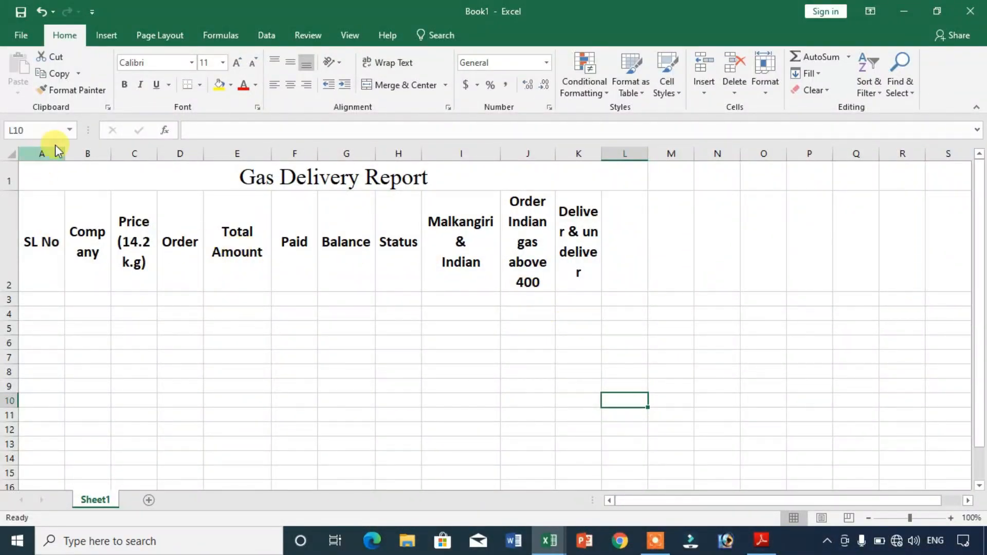
pyautogui.moveTo(62, 154); pyautogui.dragTo(42, 154)
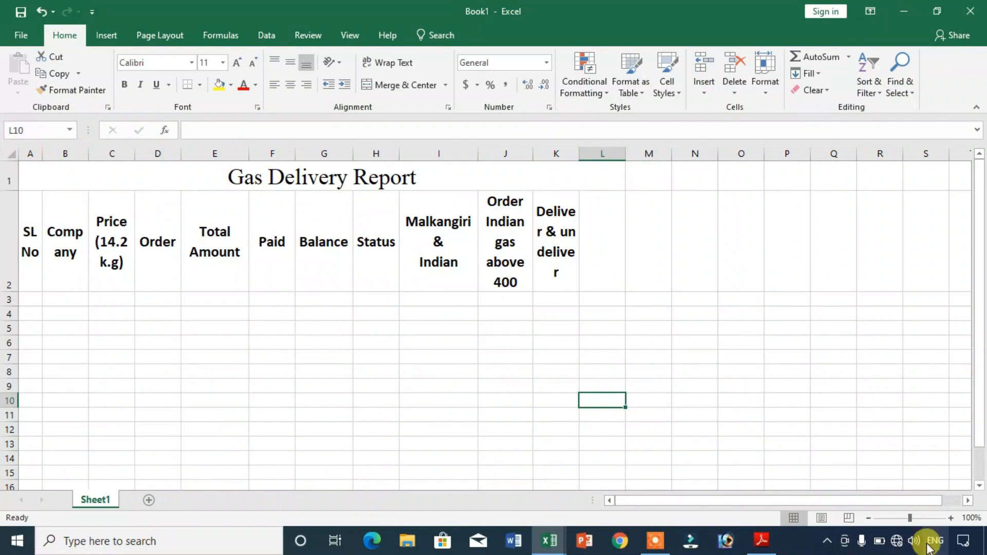
# Check the serial numbers in the test paper and fill cells A3 to A7 with the series 1 to 5.
pyautogui.click(761, 539)
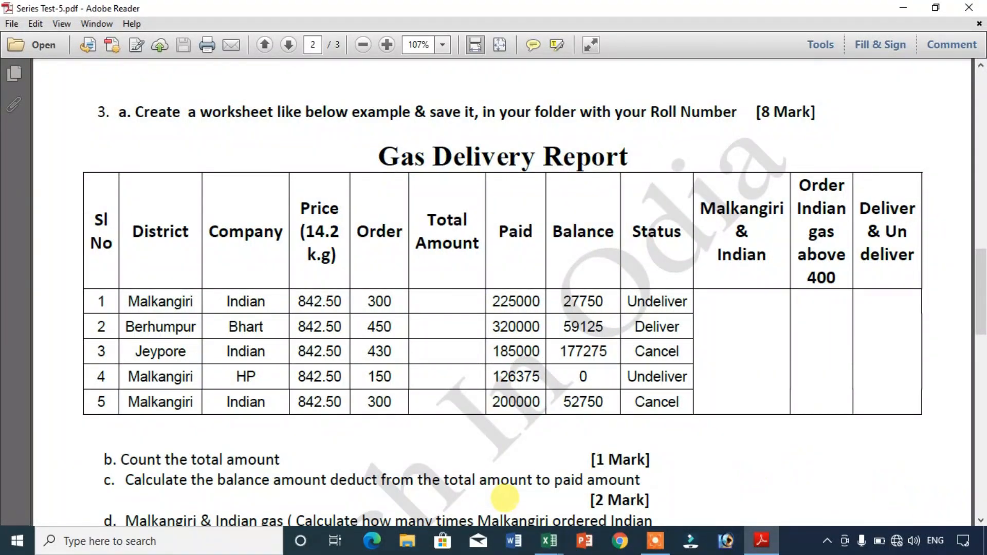
pyautogui.click(548, 542)
pyautogui.click(621, 489)
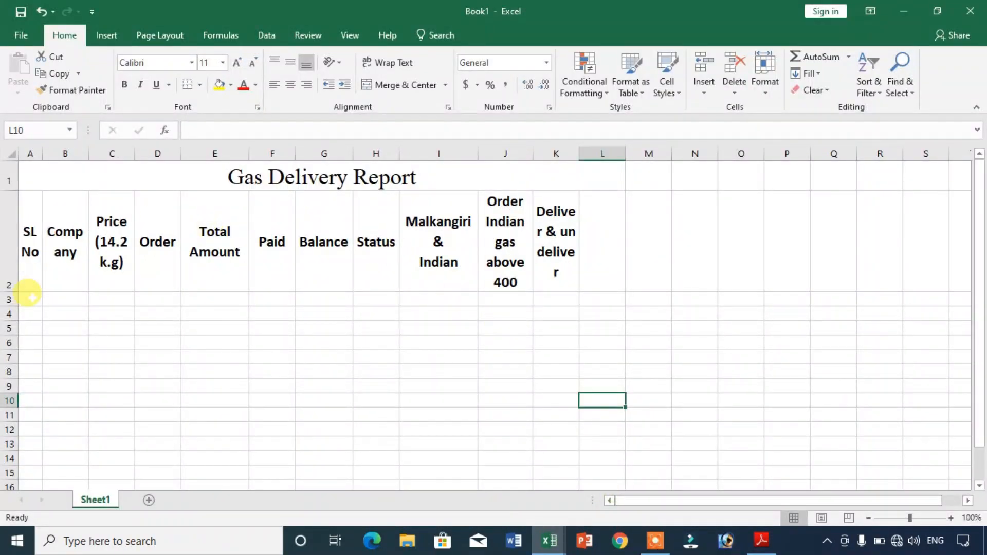
pyautogui.click(30, 298)
pyautogui.write('1')
pyautogui.press('Return')
pyautogui.write('2')
pyautogui.press('Return')
pyautogui.moveTo(31, 298); pyautogui.dragTo(36, 358)
# Centre the contents of columns A to K and widen column B so Company fits on one line.
pyautogui.moveTo(30, 172); pyautogui.dragTo(535, 216)
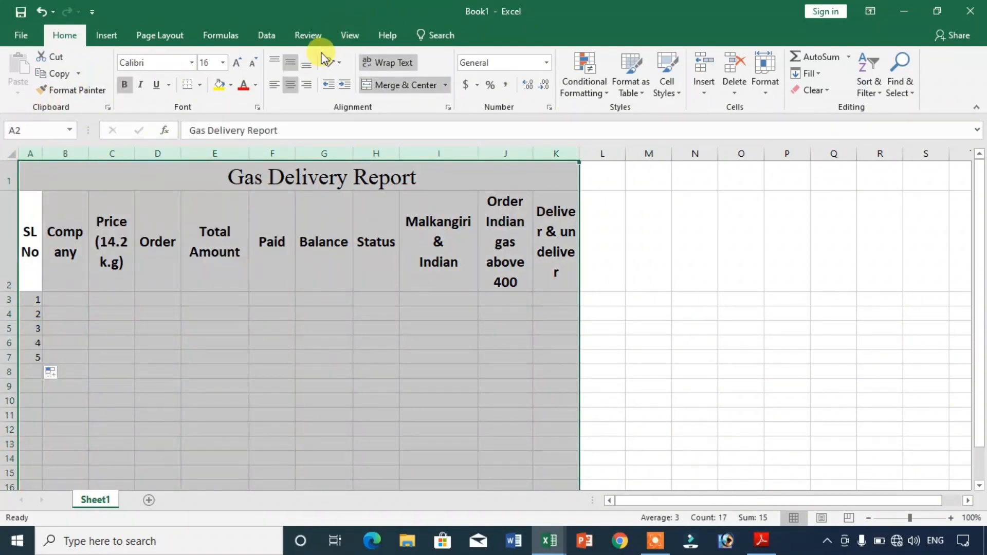
pyautogui.click(291, 85)
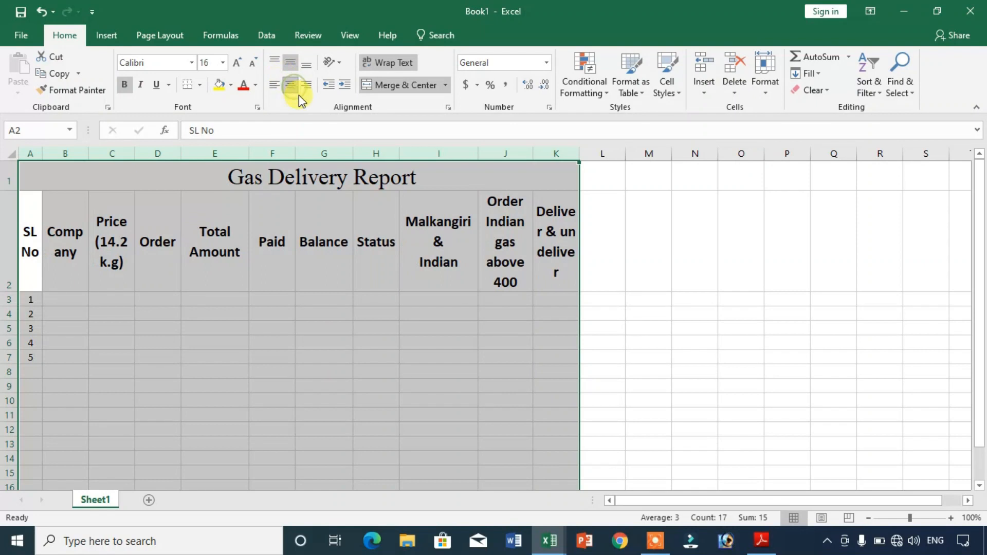
pyautogui.click(56, 305)
pyautogui.moveTo(88, 154); pyautogui.dragTo(108, 154)
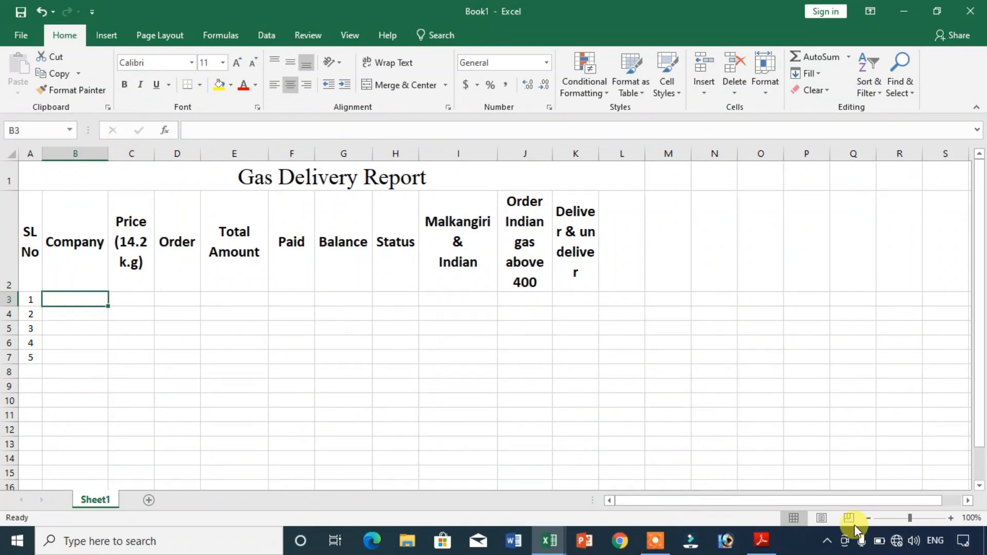
# Check the district names in the test paper and enter Malkangiri, Berhampur, Jeypore, Malkangiri and Malkangiri in cells B3 to B7.
pyautogui.click(764, 540)
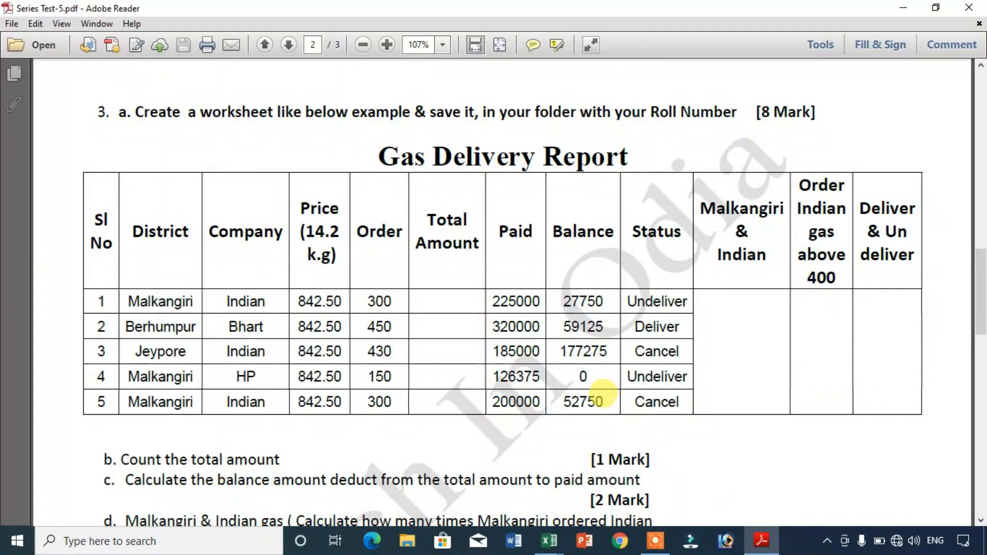
pyautogui.click(549, 539)
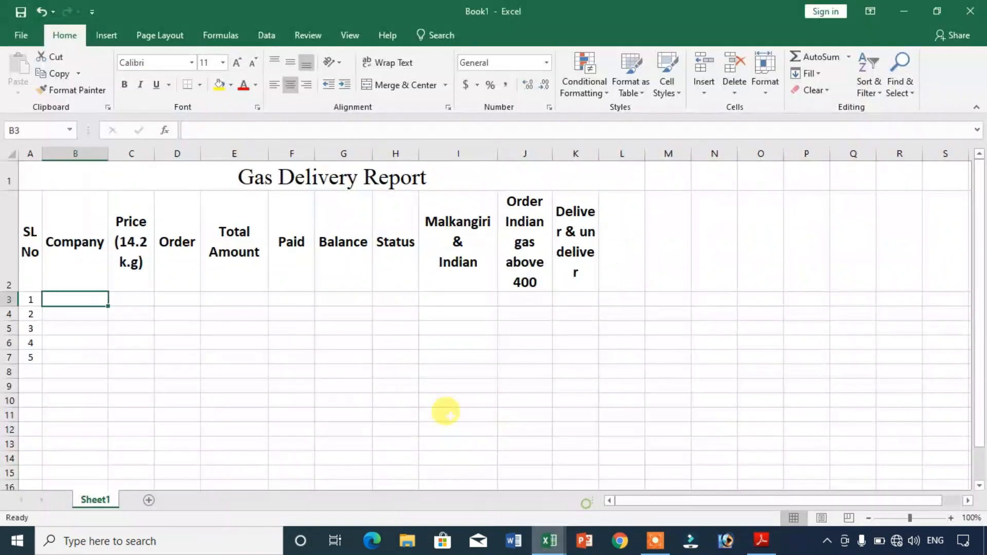
pyautogui.write('Malka')
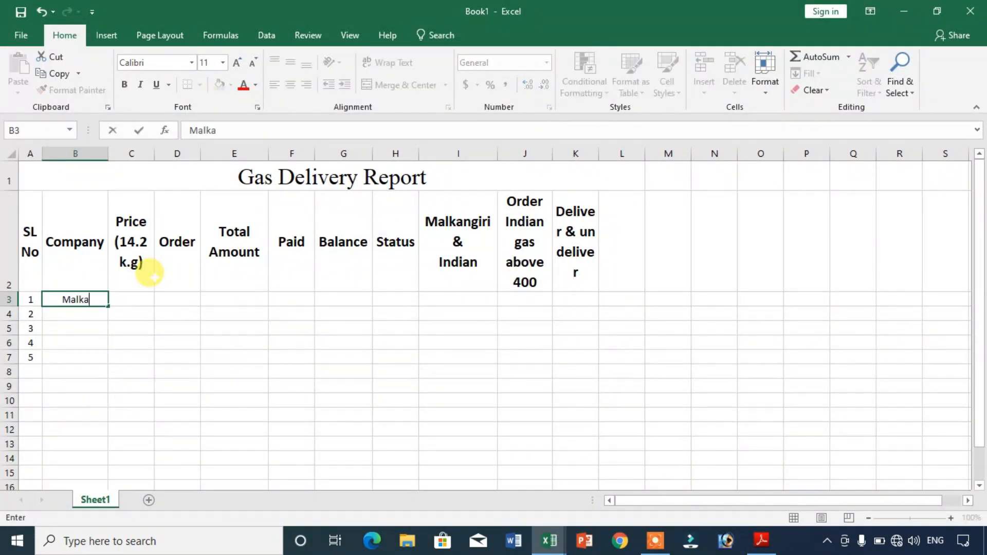
pyautogui.write('ngiri')
pyautogui.press('Return')
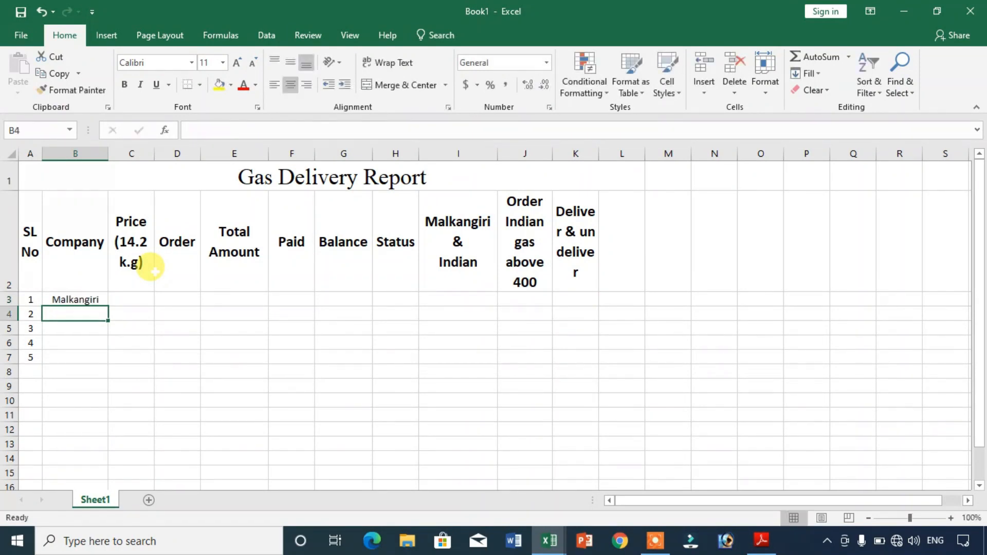
pyautogui.write('Be')
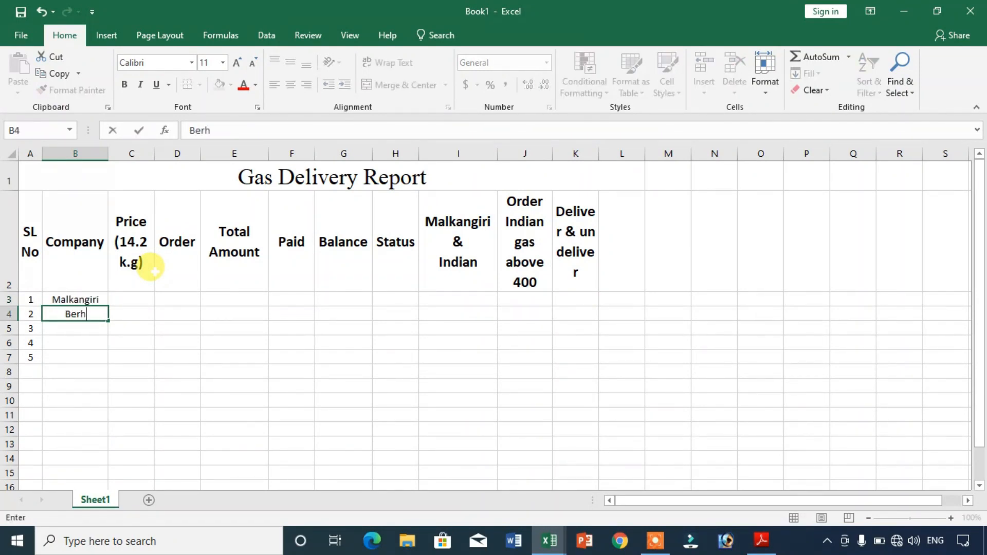
pyautogui.write('rhamp')
pyautogui.press('Return')
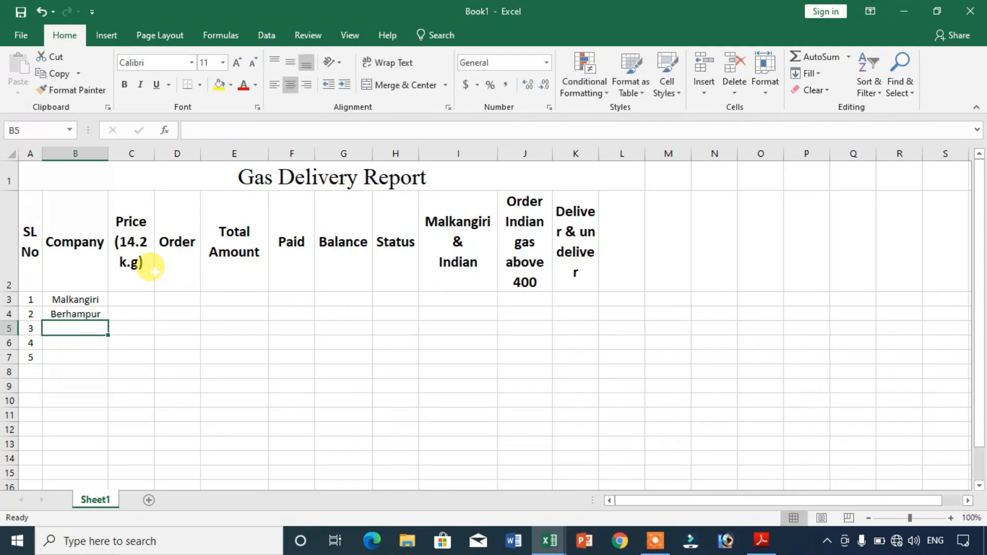
pyautogui.write('Jeypore')
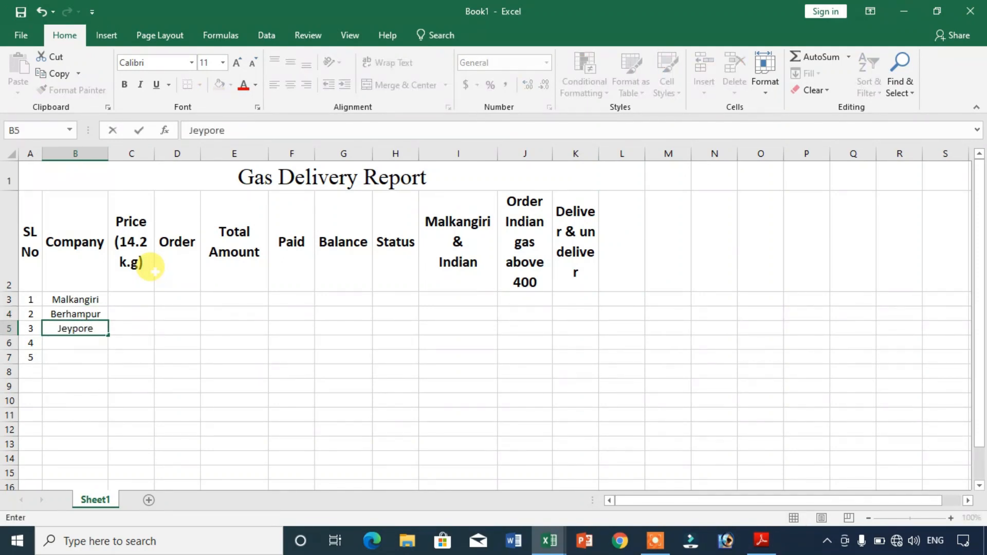
pyautogui.press('Return')
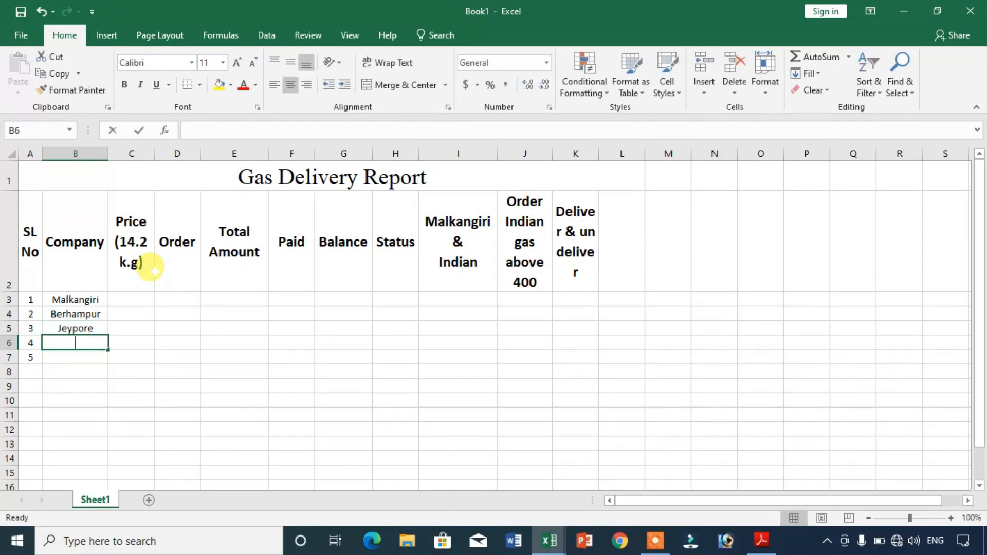
pyautogui.write('Mal')
pyautogui.press('Return')
pyautogui.write('Malkangiri')
pyautogui.press('Return')
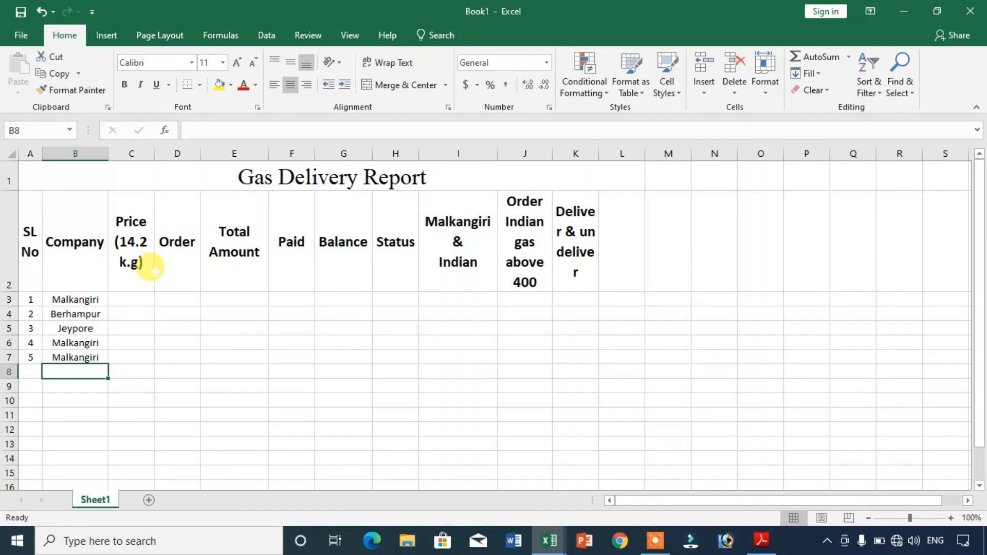
# Check the company names in the test paper and enter Indian, Bharat, Indian, HP and Indian in cells C3 to C7.
pyautogui.click(144, 300)
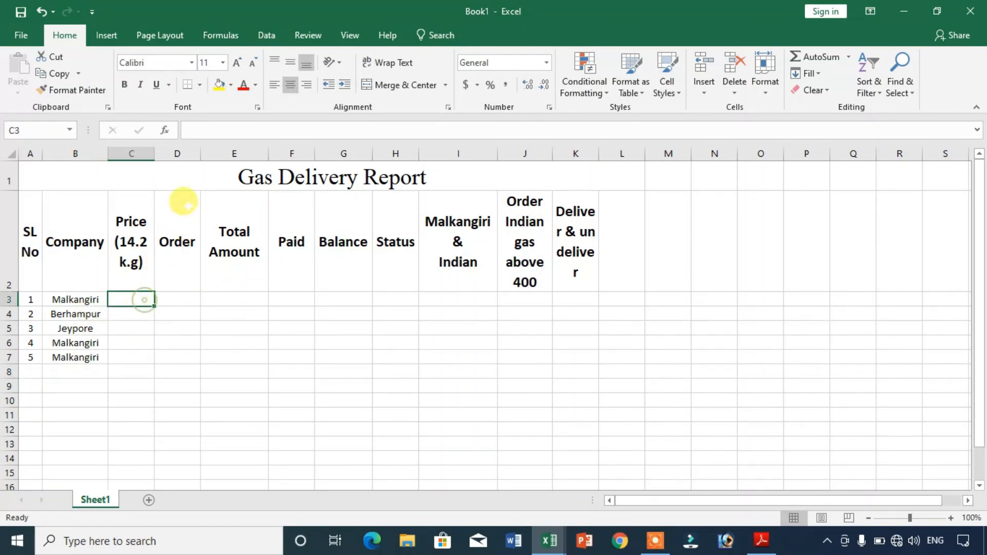
pyautogui.click(761, 540)
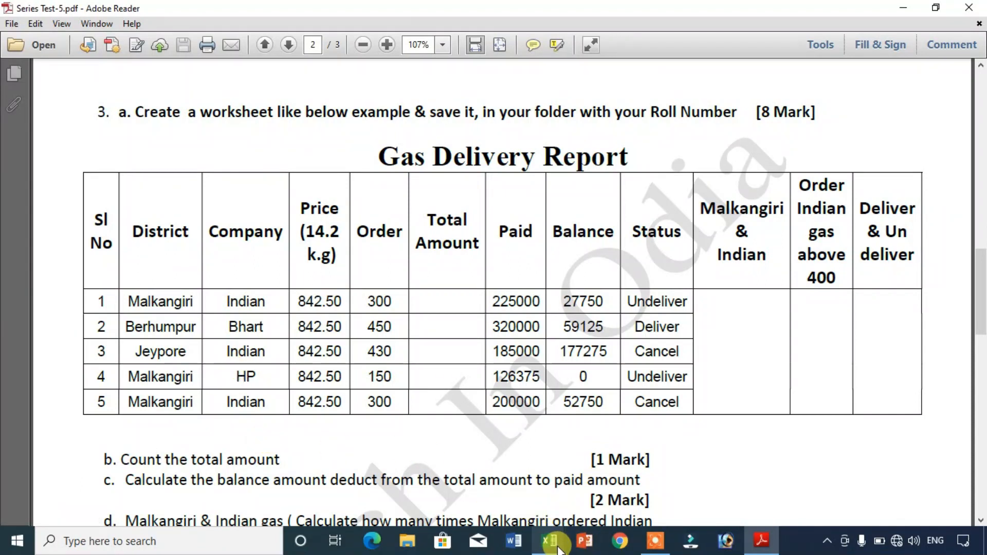
pyautogui.moveTo(558, 549)
pyautogui.click(584, 502)
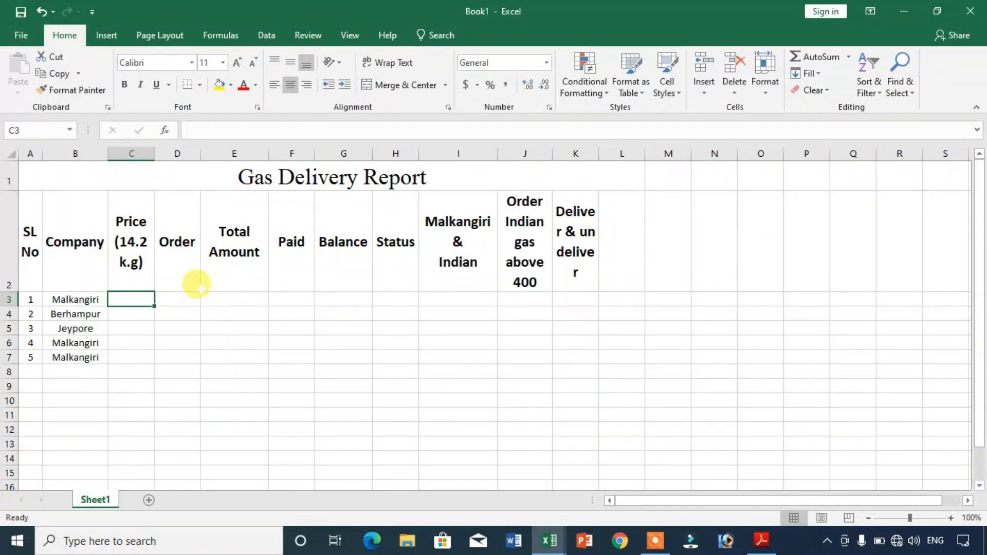
pyautogui.write('Indian')
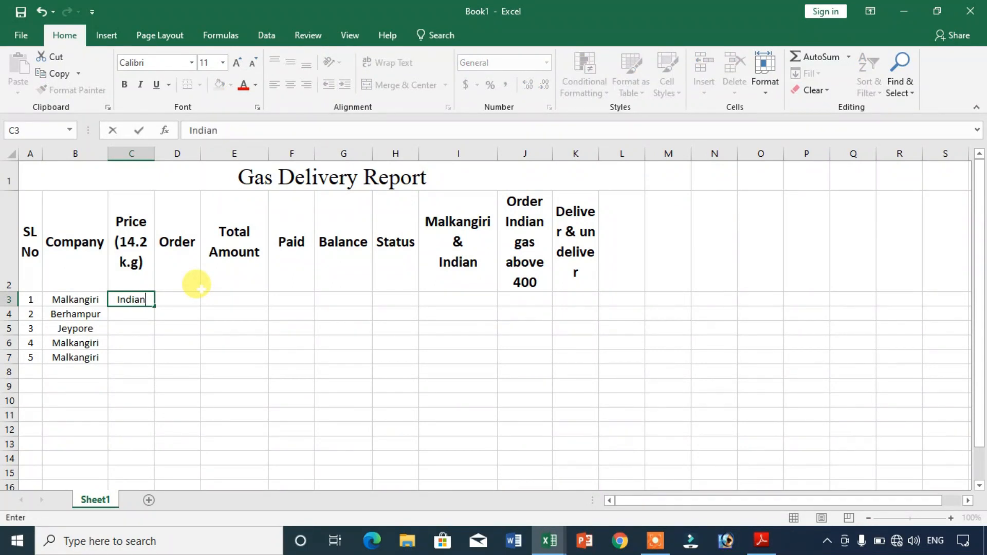
pyautogui.press('Return')
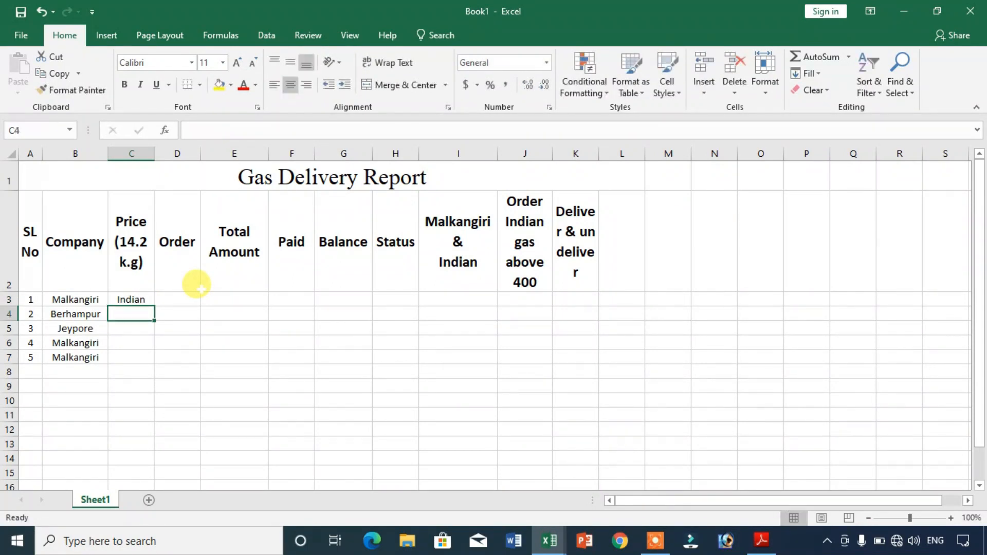
pyautogui.write('Bharat')
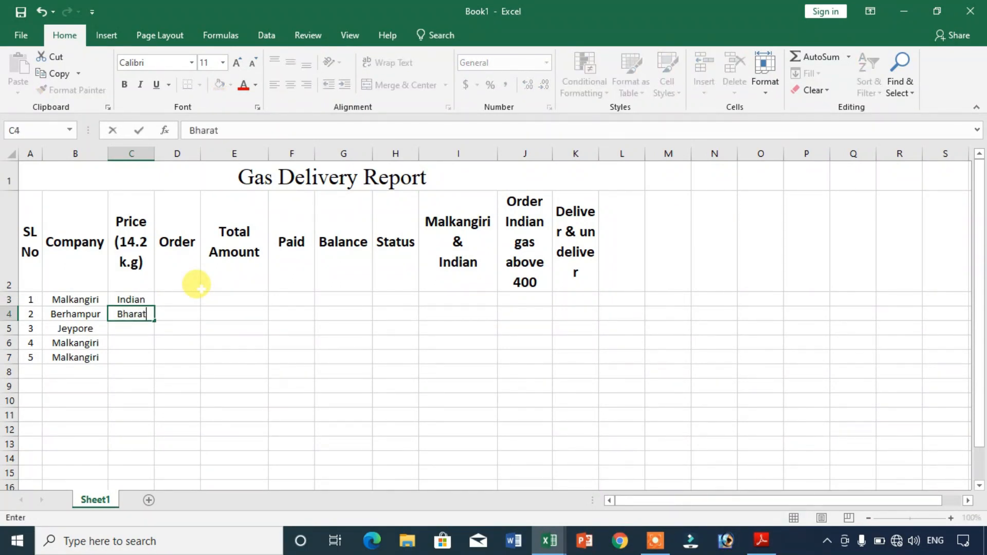
pyautogui.press('Return')
pyautogui.write('Indian')
pyautogui.press('Return')
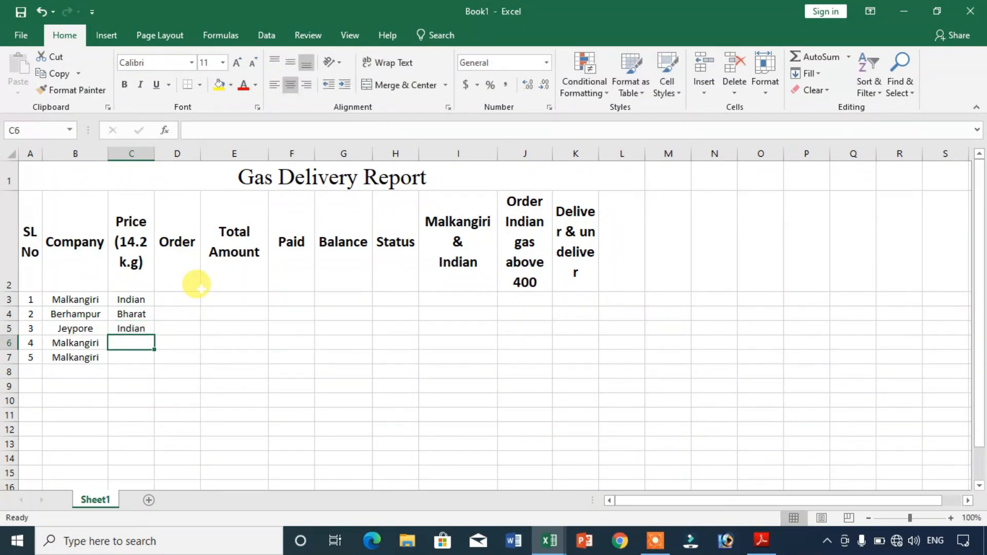
pyautogui.write('HP')
pyautogui.press('Return')
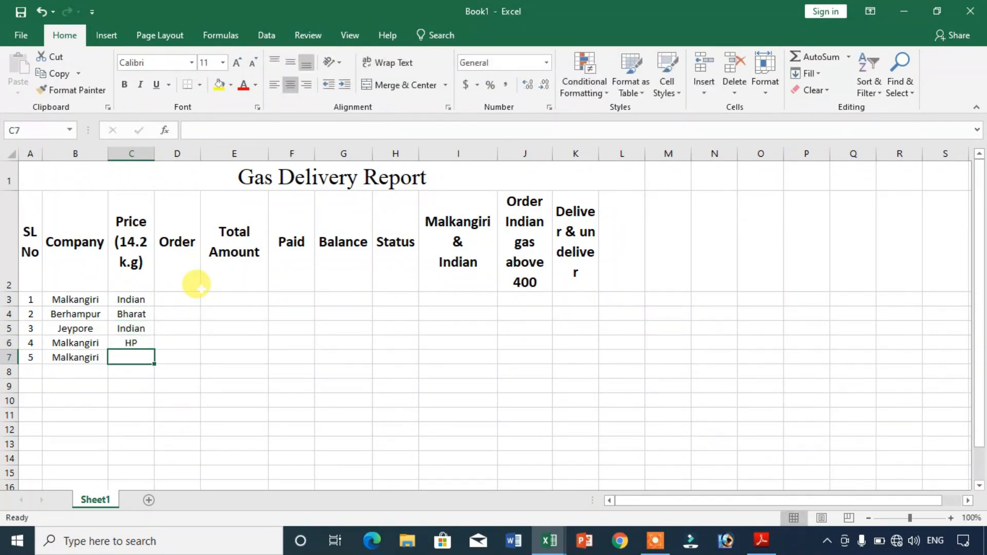
pyautogui.write('Indian')
pyautogui.press('Return')
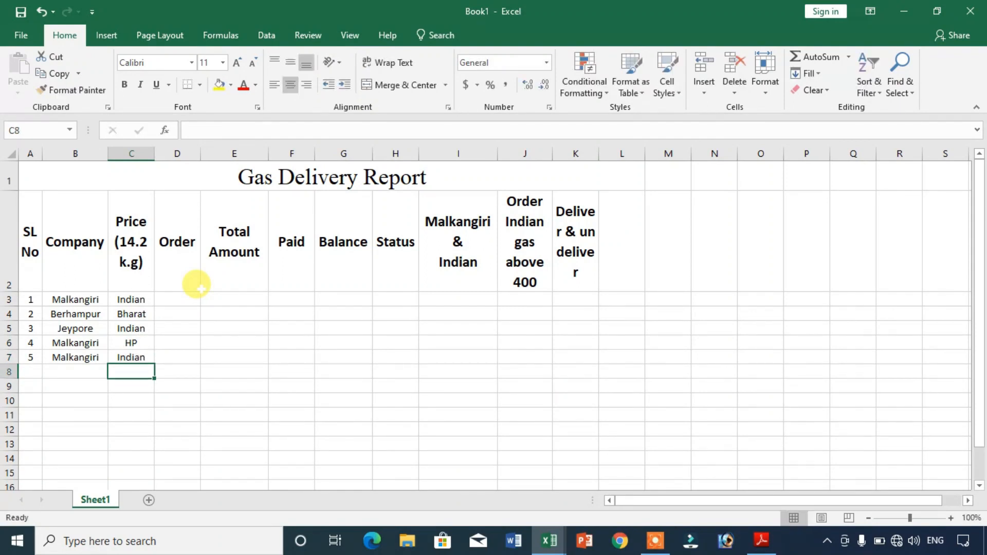
# Compare the column headers with the test paper and insert an empty column between SL No and Company.
pyautogui.click(186, 301)
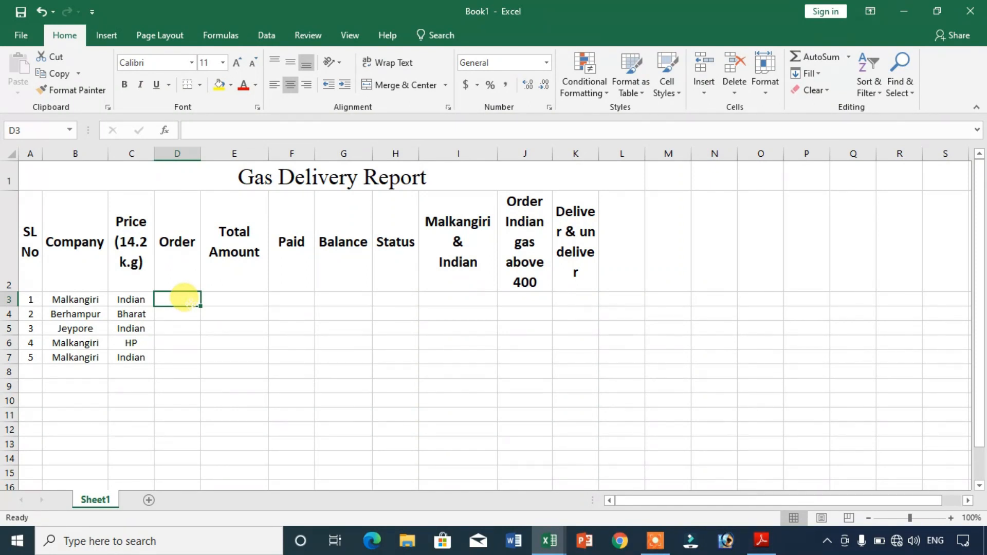
pyautogui.moveTo(688, 499); pyautogui.dragTo(663, 502)
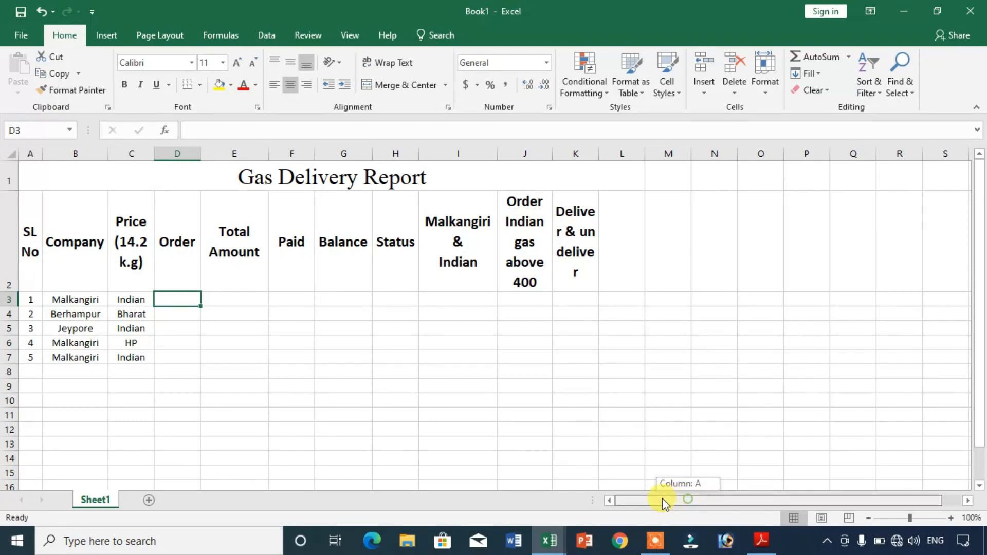
pyautogui.click(768, 553)
pyautogui.moveTo(129, 232); pyautogui.dragTo(274, 234)
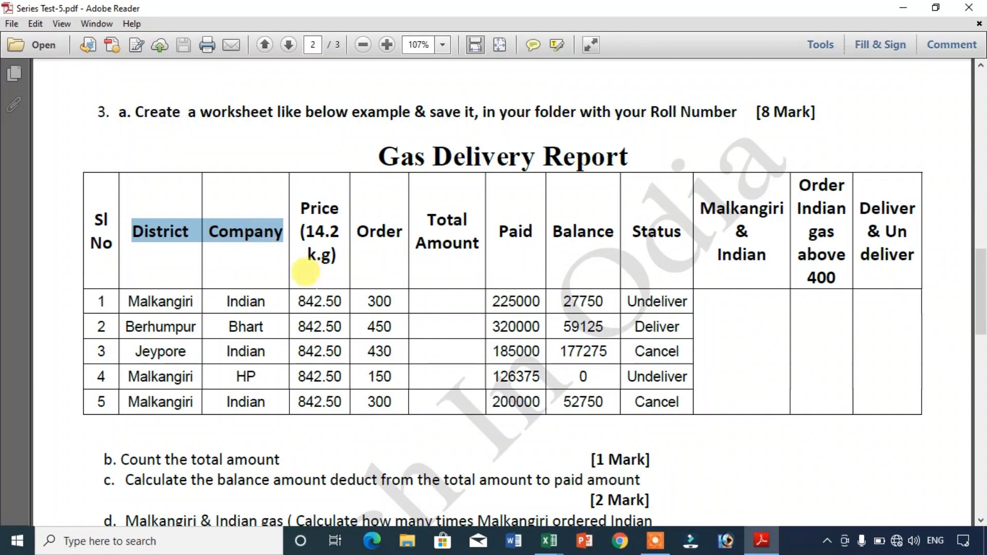
pyautogui.click(315, 284)
pyautogui.moveTo(549, 541)
pyautogui.click(575, 507)
pyautogui.moveTo(193, 386); pyautogui.dragTo(177, 371)
pyautogui.rightClick(77, 155)
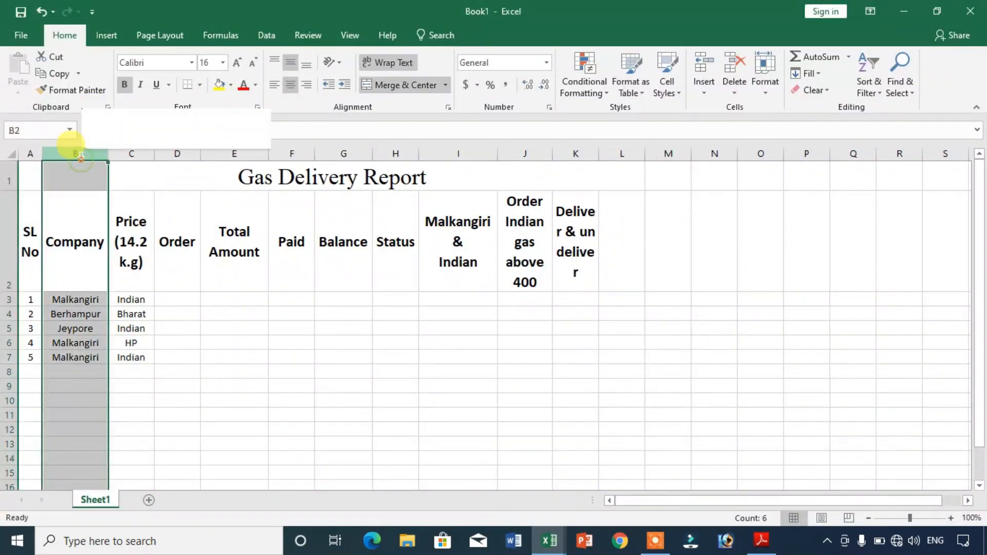
pyautogui.click(126, 261)
pyautogui.click(238, 328)
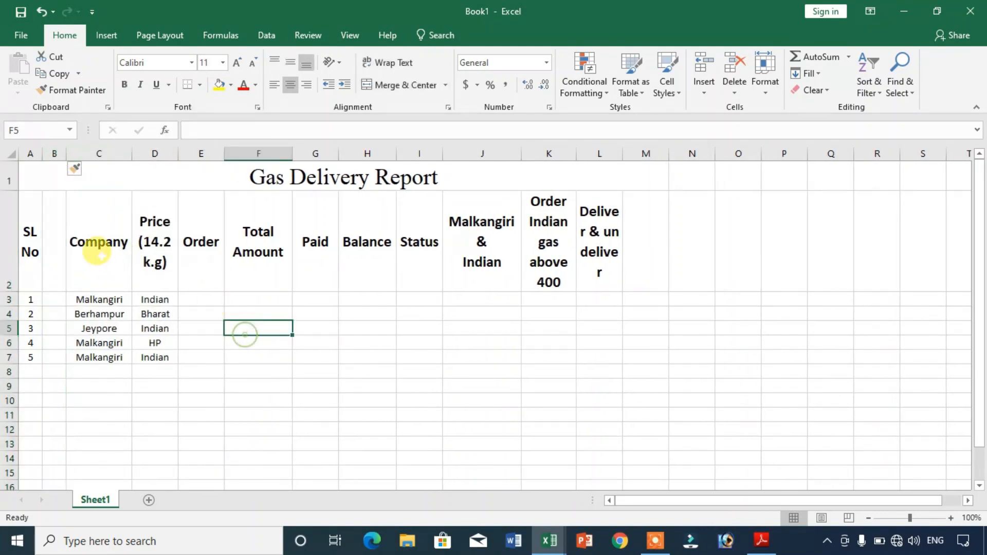
# Widen the empty column B and enter the header District in cell B2.
pyautogui.moveTo(67, 154); pyautogui.dragTo(123, 170)
pyautogui.click(102, 242)
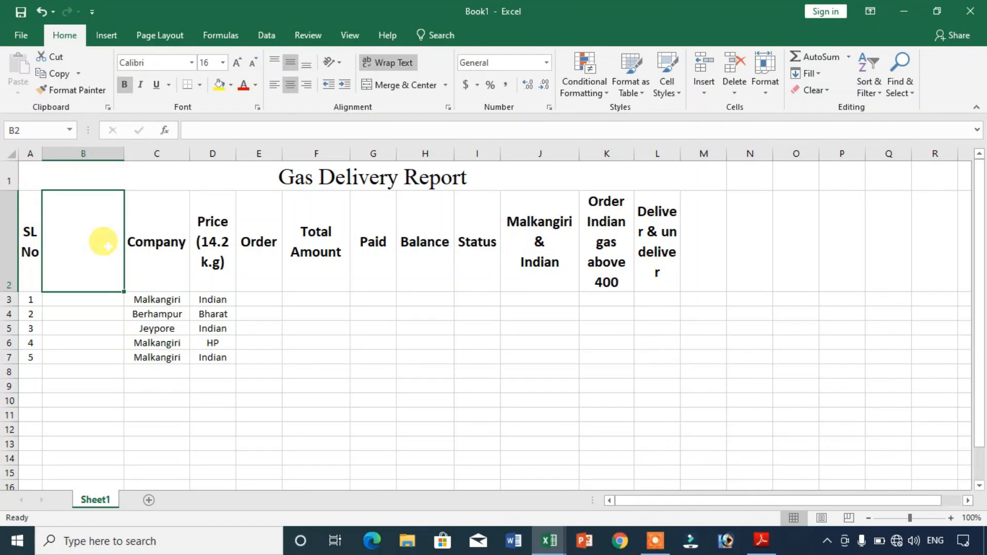
pyautogui.write('District')
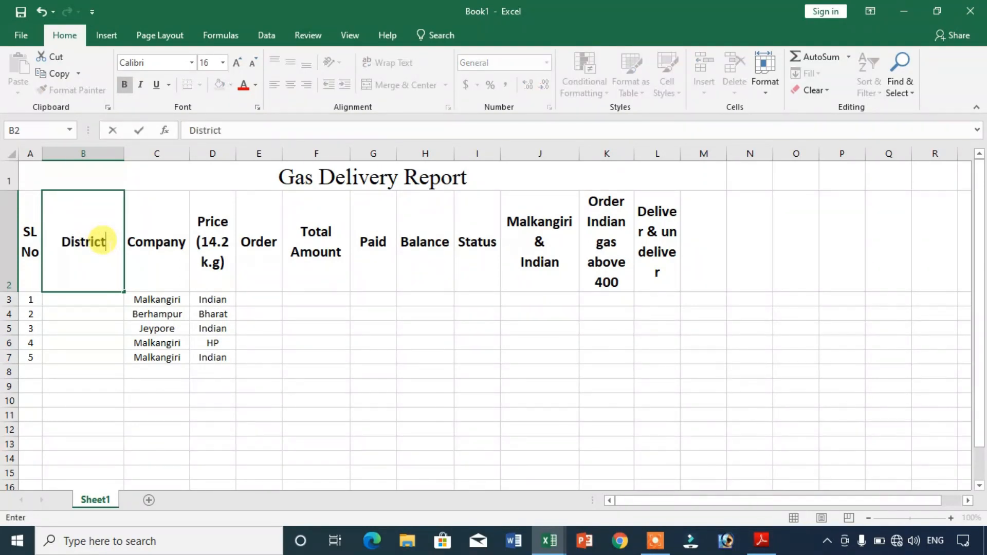
pyautogui.press('Return')
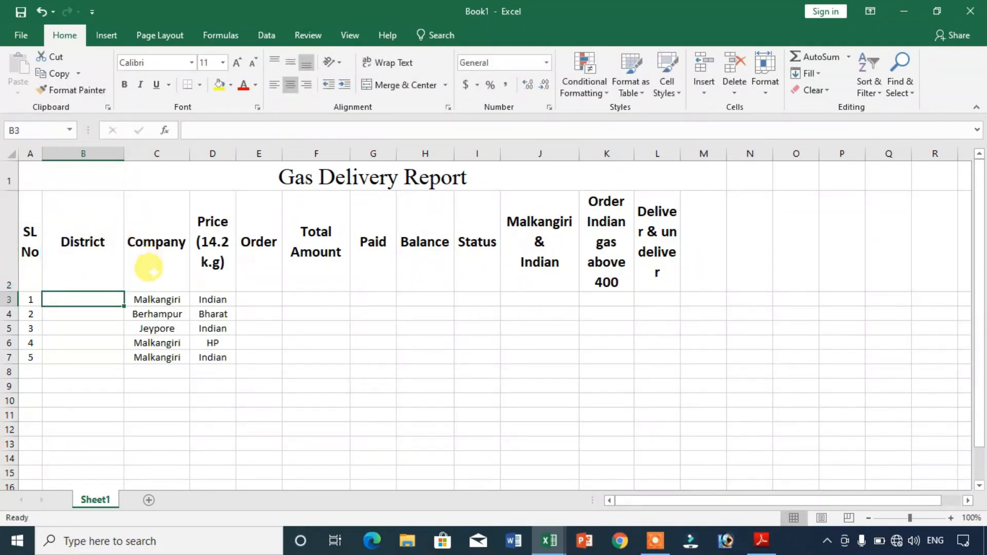
# Move the district names from cells C3 to C7 into the District column, starting at B3.
pyautogui.moveTo(154, 294); pyautogui.dragTo(157, 356)
pyautogui.hotkey('ctrl', 'c')
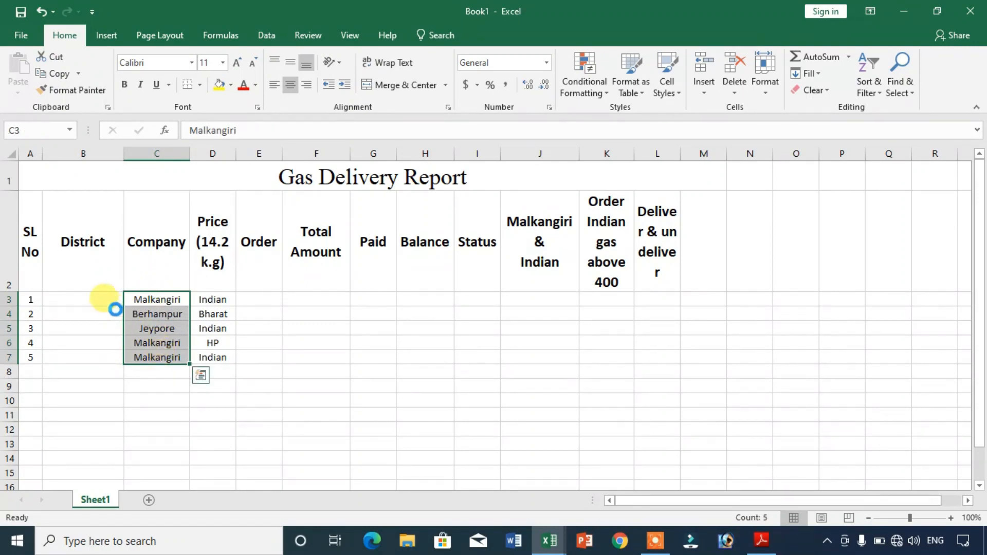
pyautogui.click(106, 302)
pyautogui.hotkey('ctrl', 'v')
pyautogui.click(383, 298)
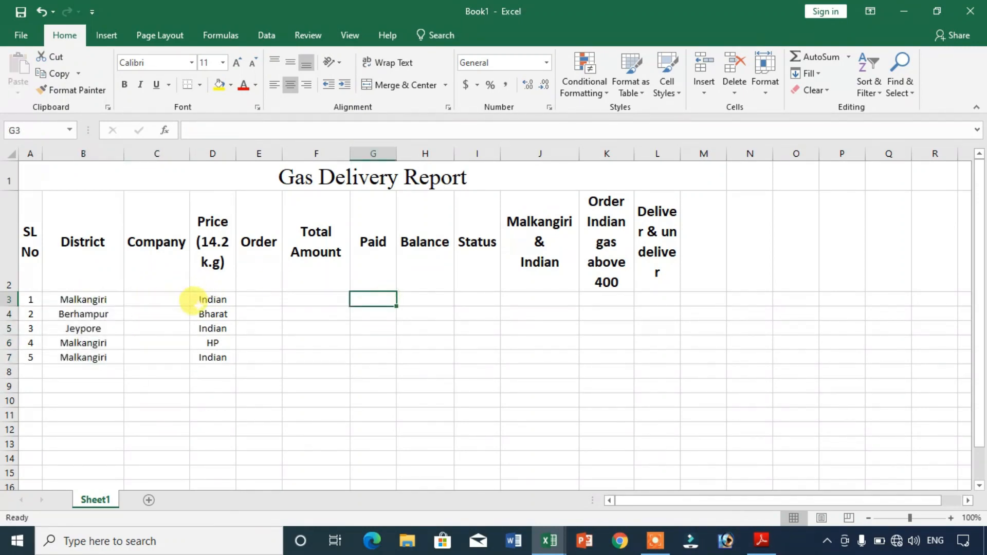
# Move the company names from cells D3 to D7 into the Company column, starting at C3.
pyautogui.click(212, 298)
pyautogui.moveTo(212, 298); pyautogui.dragTo(217, 354)
pyautogui.hotkey('ctrl', 'x')
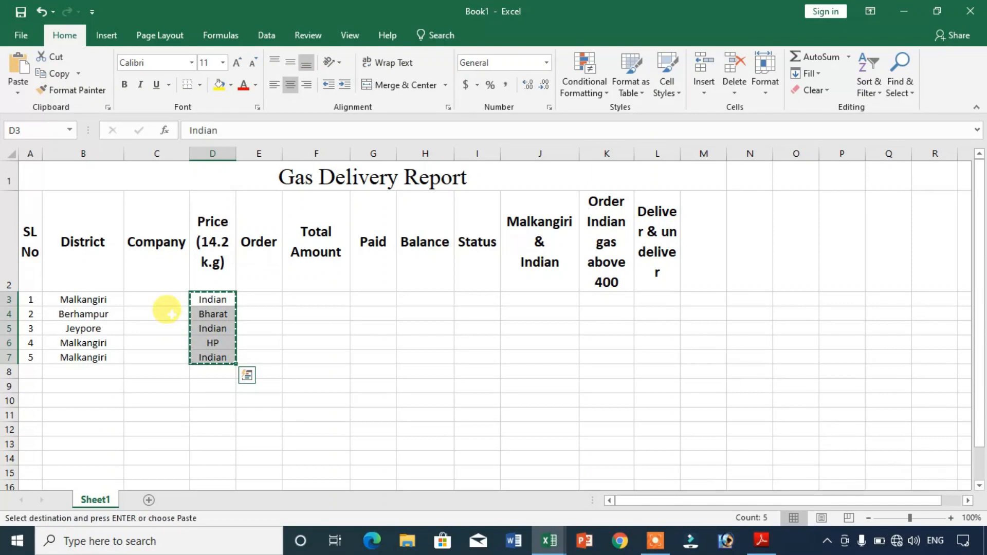
pyautogui.click(162, 298)
pyautogui.hotkey('ctrl', 'v')
pyautogui.click(316, 328)
# Check the prices in the test paper, enter 842.50 in cell D3 and fill it down to D7.
pyautogui.click(207, 296)
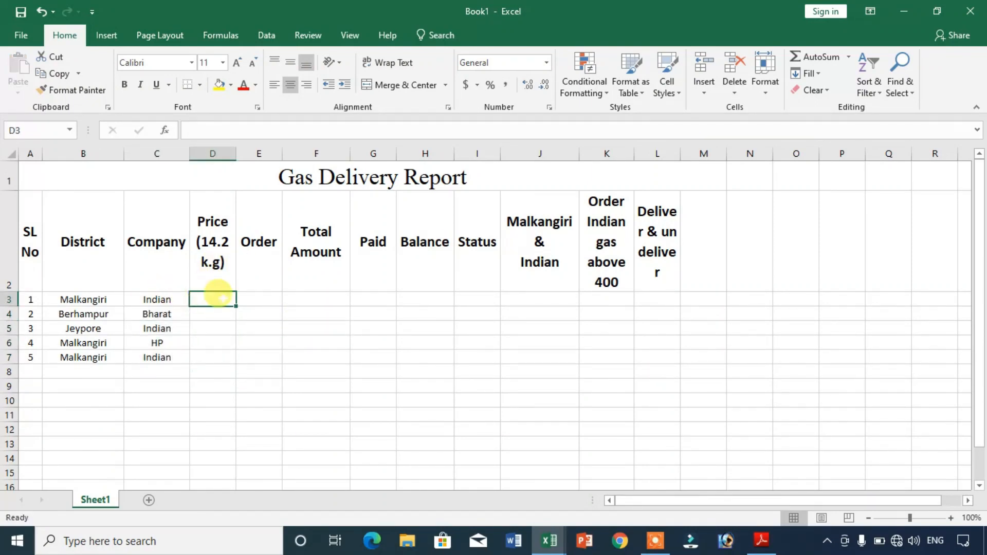
pyautogui.click(761, 540)
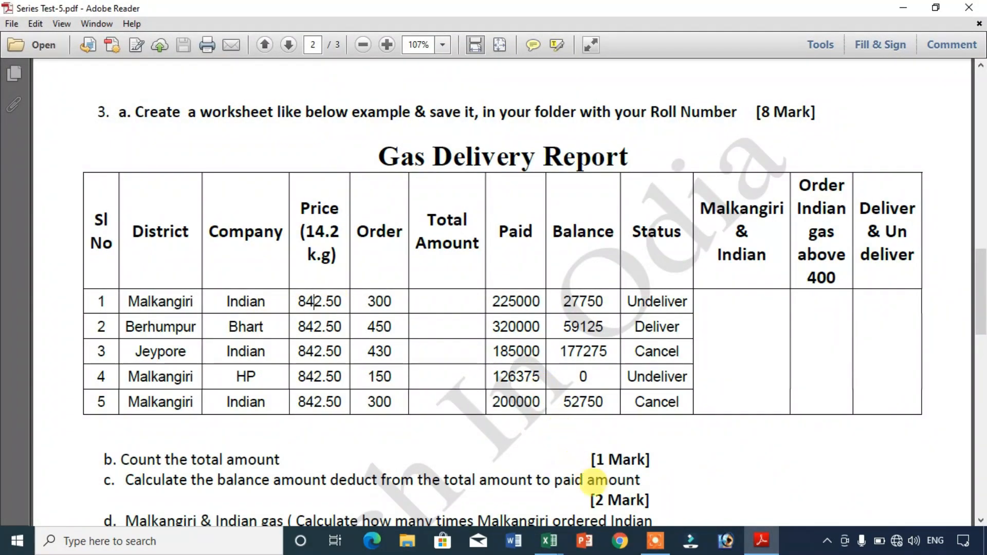
pyautogui.moveTo(549, 540)
pyautogui.click(641, 487)
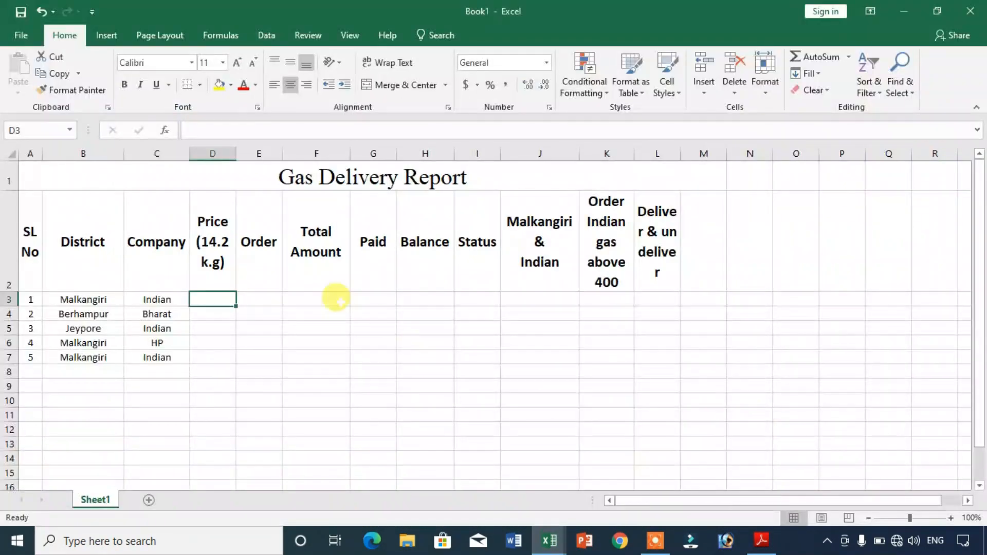
pyautogui.write('42.')
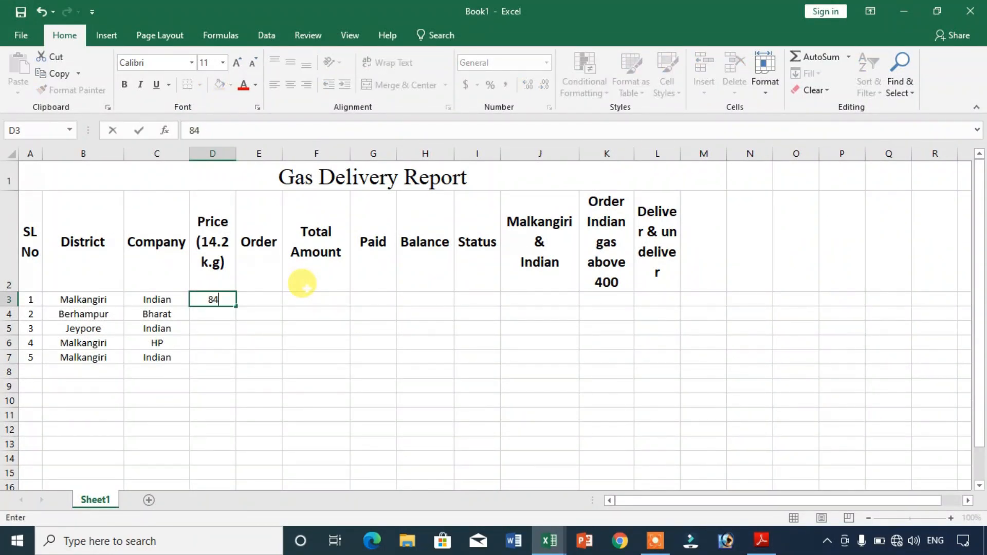
pyautogui.click(776, 543)
pyautogui.click(768, 543)
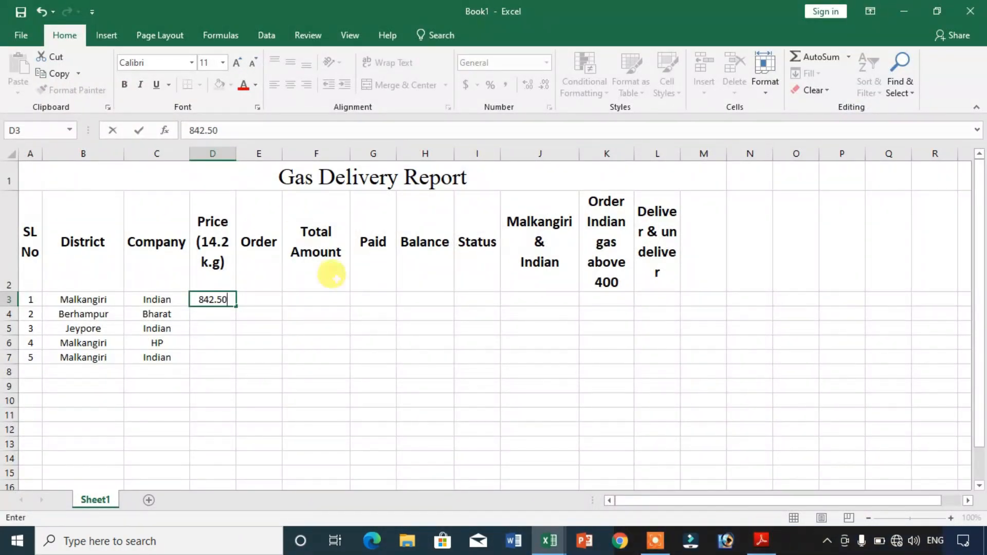
pyautogui.click(421, 327)
pyautogui.click(763, 544)
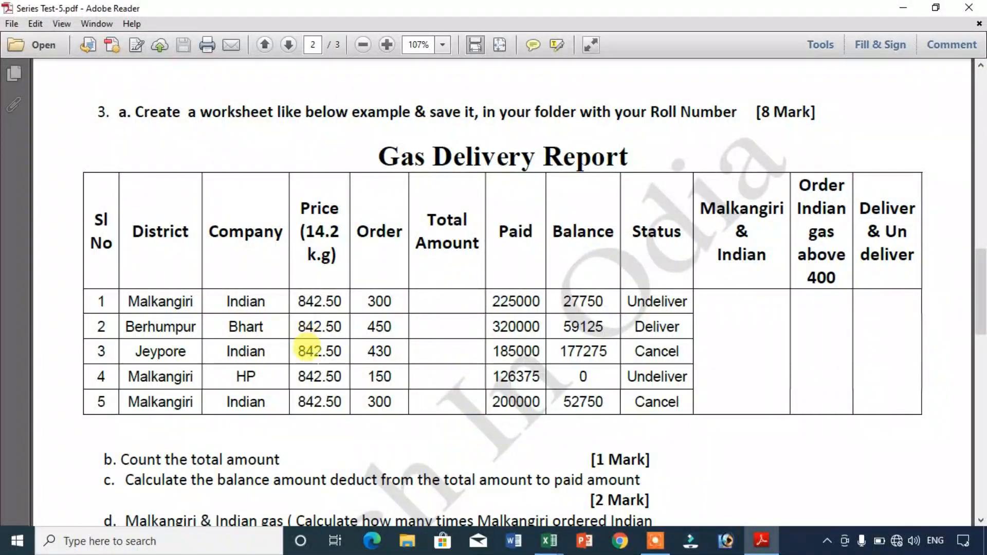
pyautogui.click(549, 540)
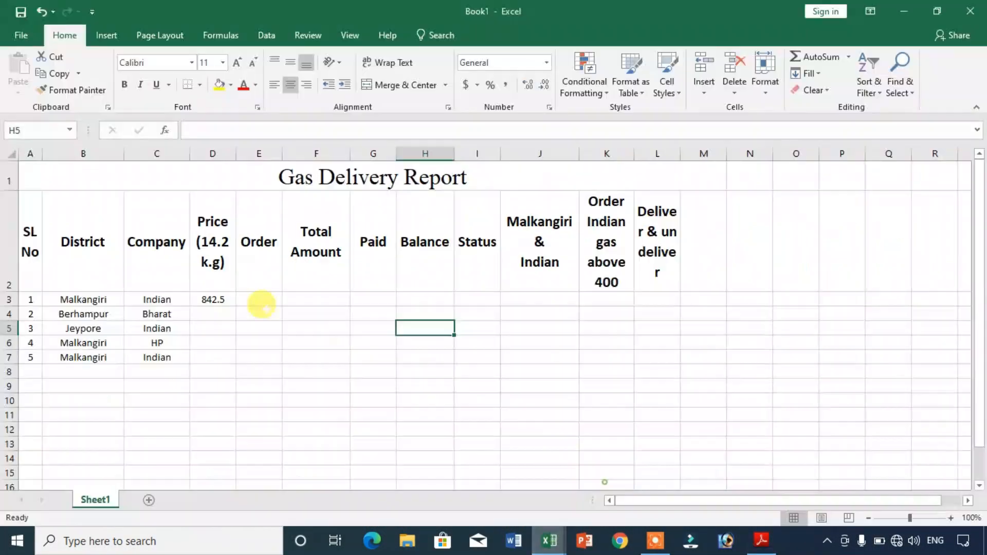
pyautogui.click(203, 299)
pyautogui.moveTo(234, 306); pyautogui.dragTo(234, 361)
# Check the order quantities in the test paper and enter 300, 450, 430, 150 and 300 in cells E3 to E7.
pyautogui.click(259, 299)
pyautogui.click(781, 543)
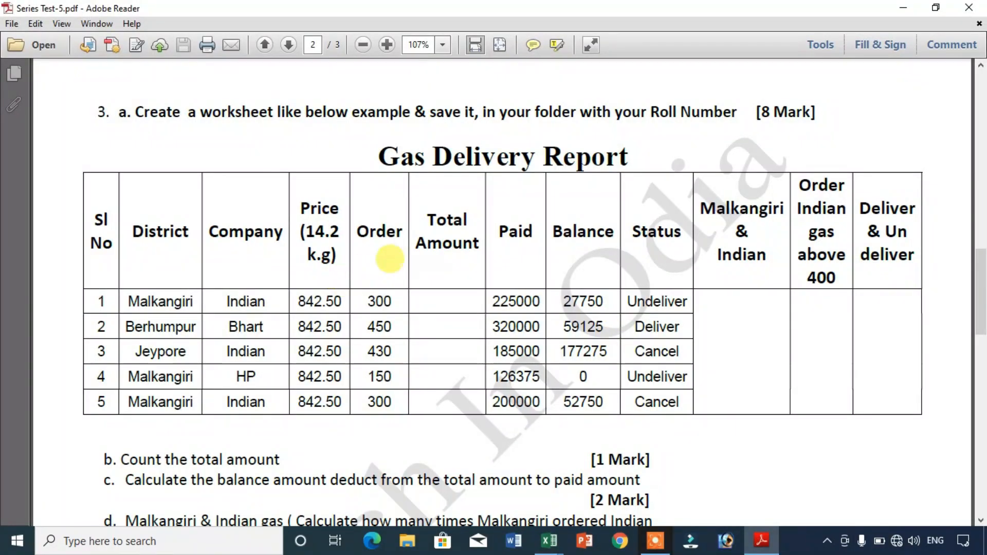
pyautogui.scroll(-1, 390, 259)
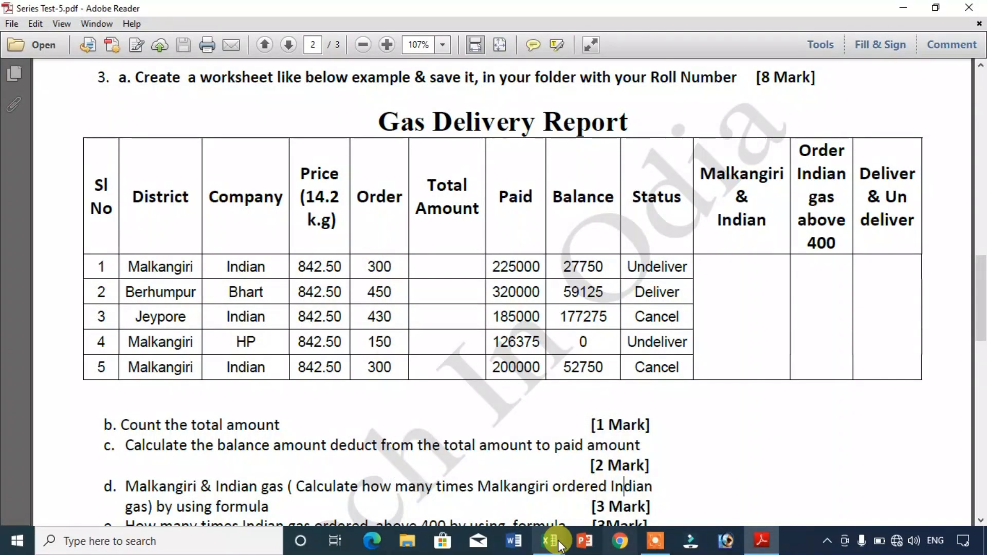
pyautogui.moveTo(549, 540)
pyautogui.click(606, 502)
pyautogui.write('300')
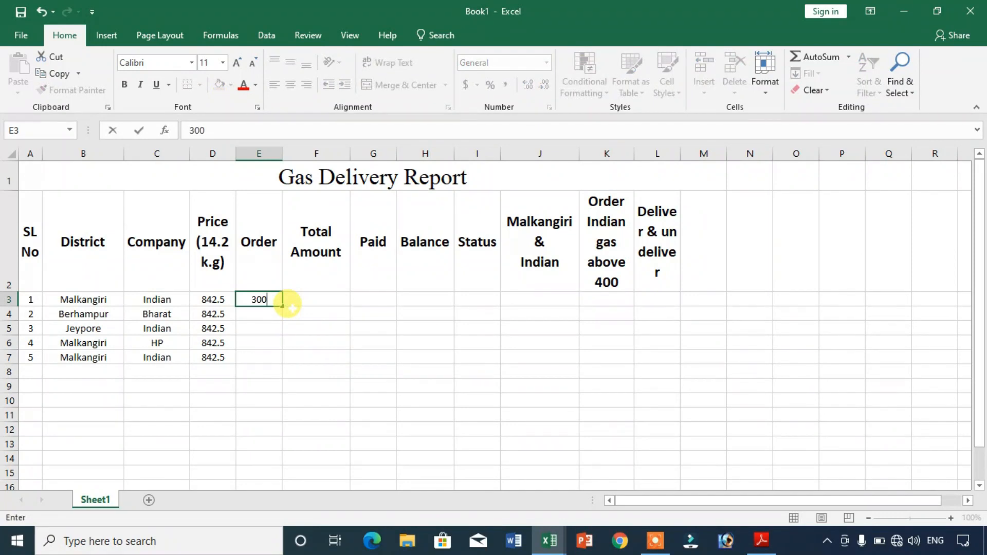
pyautogui.press('Return')
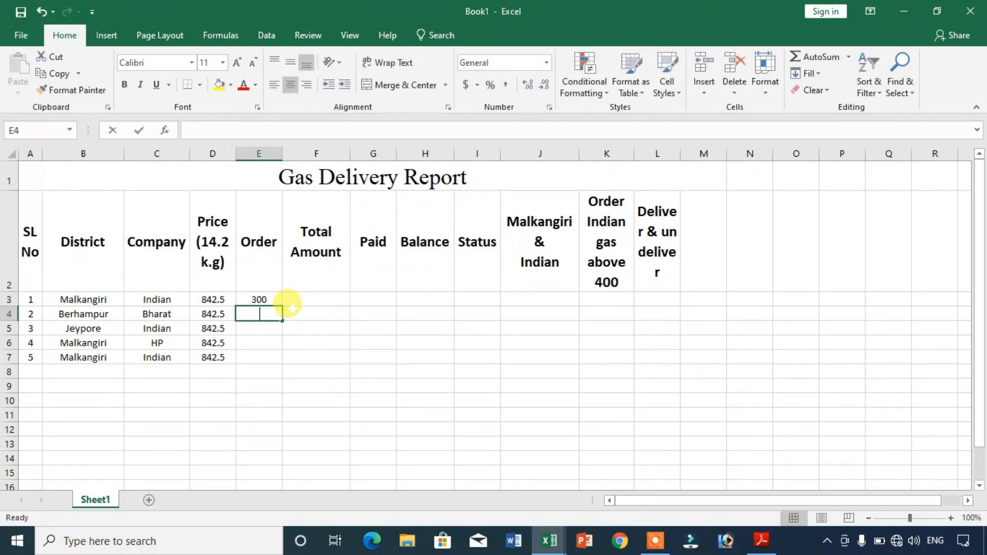
pyautogui.write('450')
pyautogui.press('Return')
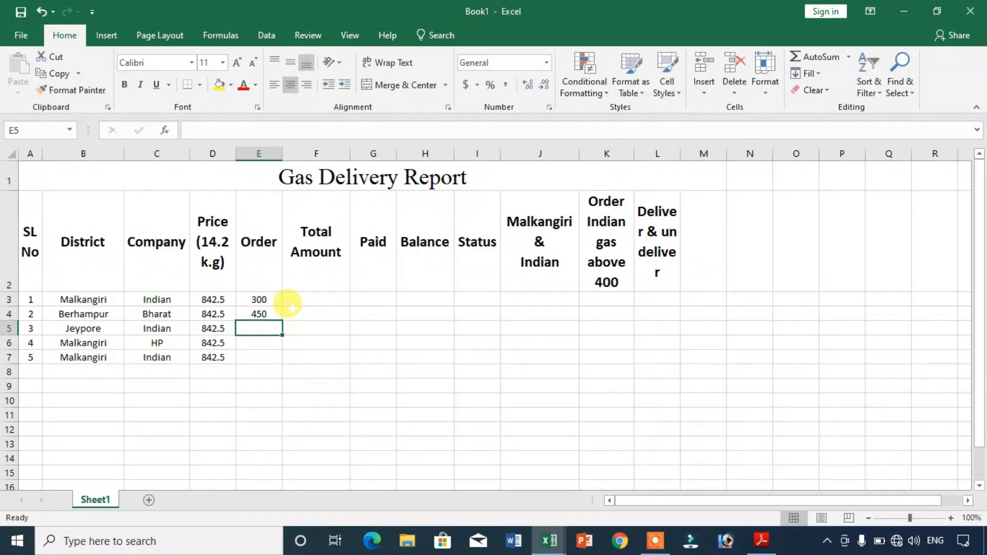
pyautogui.write('430')
pyautogui.press('Return')
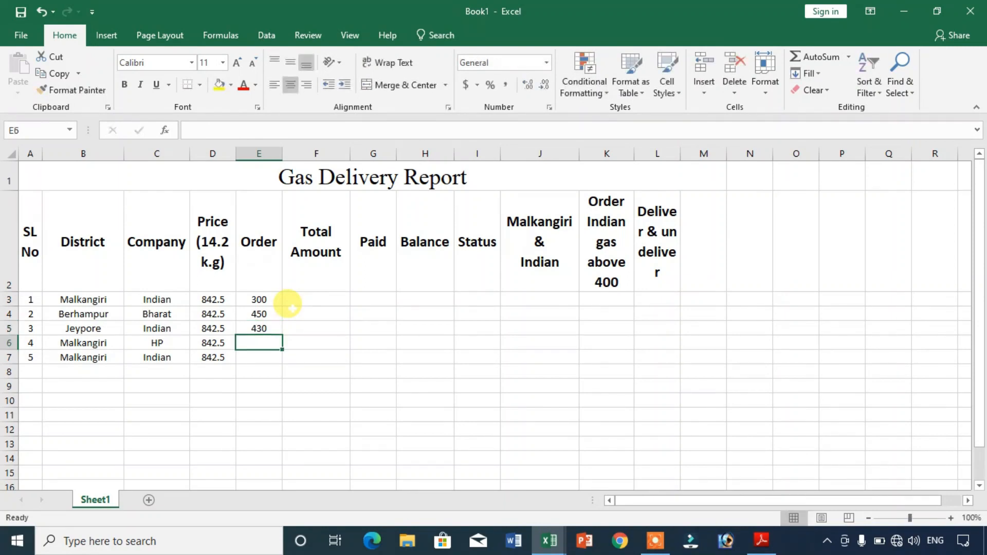
pyautogui.write('15')
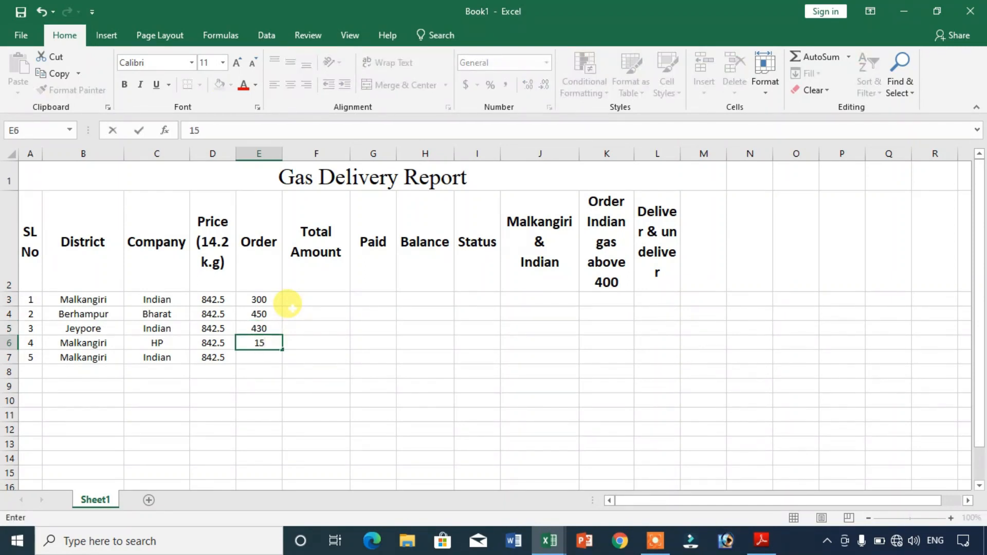
pyautogui.write('0')
pyautogui.press('Return')
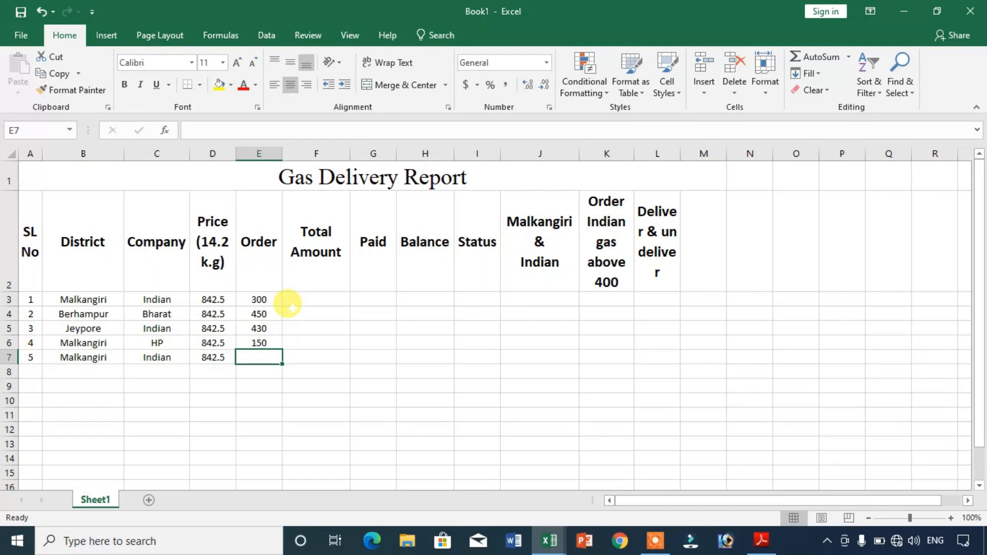
pyautogui.write('300')
pyautogui.press('Return')
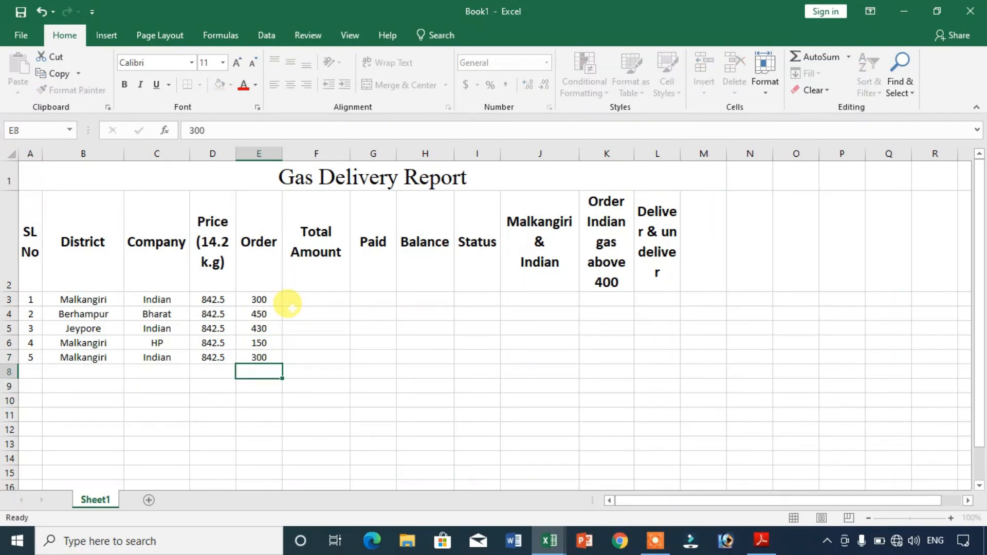
# Check the Total Amount and Paid columns in the test paper's table, moving on to the first Paid cell, G3, in the Book1 worksheet.
pyautogui.click(293, 297)
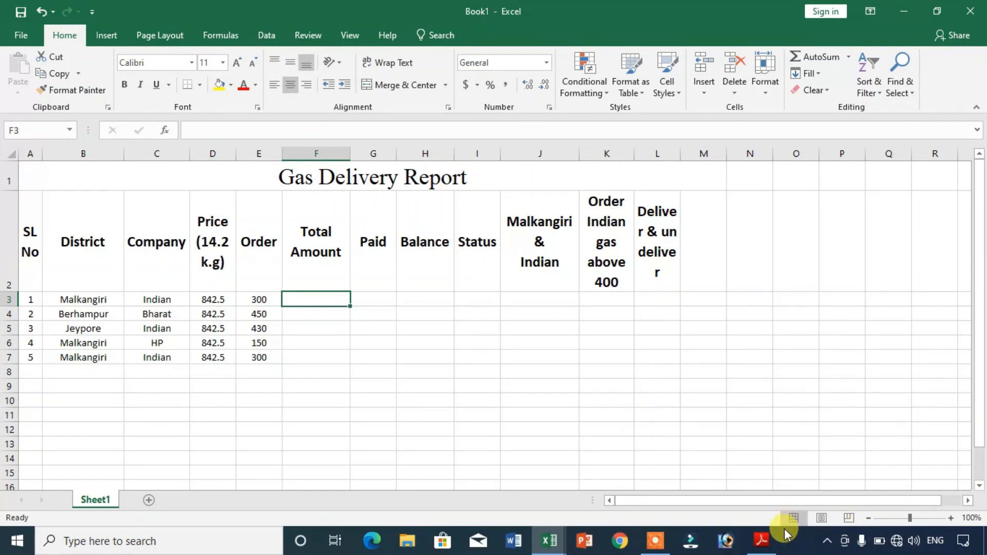
pyautogui.click(761, 540)
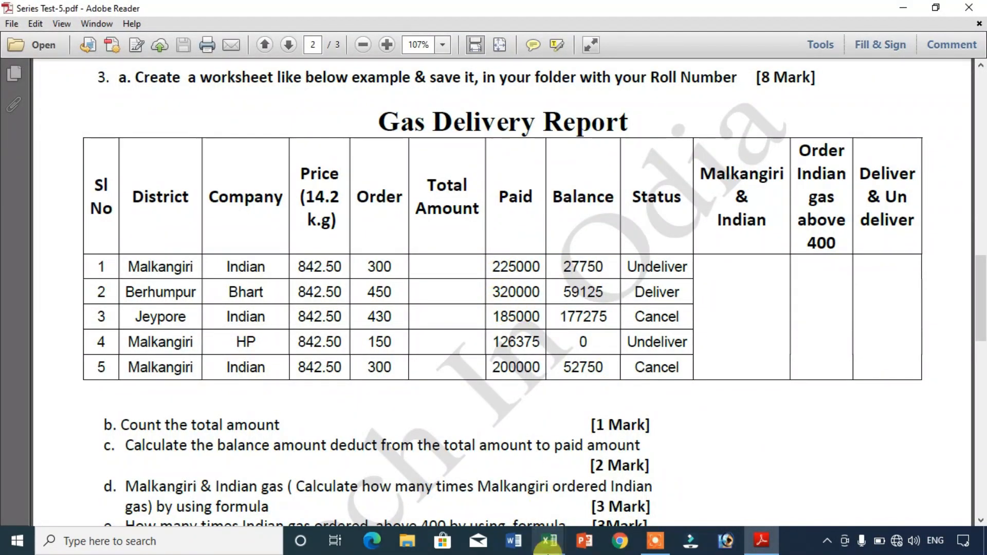
pyautogui.moveTo(549, 540)
pyautogui.click(577, 501)
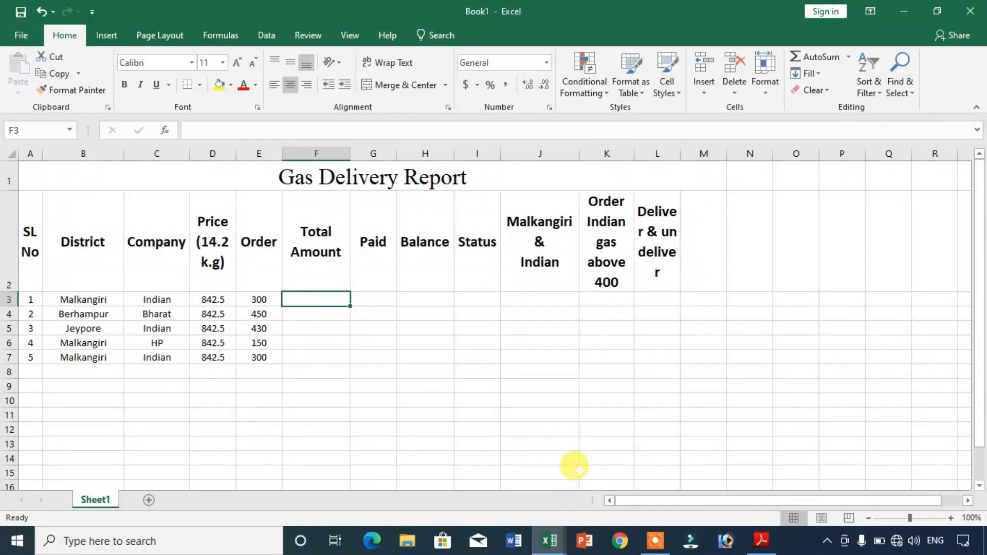
pyautogui.hotkey('ctrl', 'c')
pyautogui.press('Right')
pyautogui.click(762, 541)
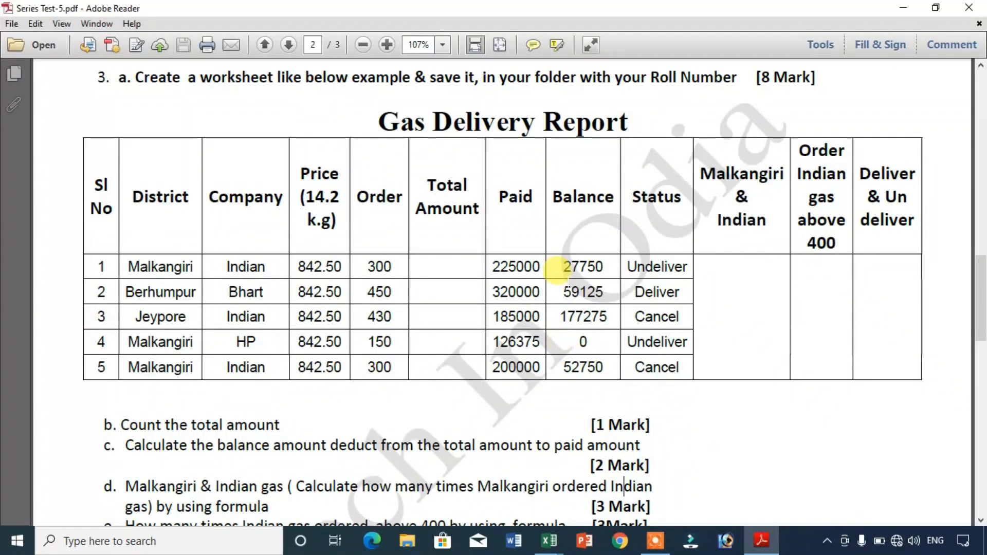
pyautogui.moveTo(549, 540)
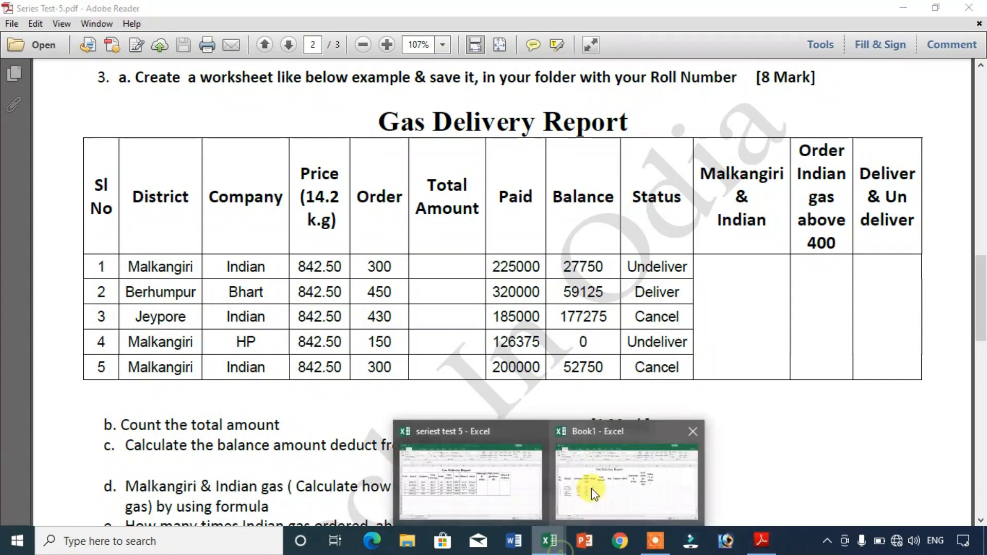
# Switch to Book1 in Excel, paste the copied amounts into the Paid column, and apply all borders to the whole table A1:L7.
pyautogui.click(625, 493)
pyautogui.hotkey('ctrl', 'v')
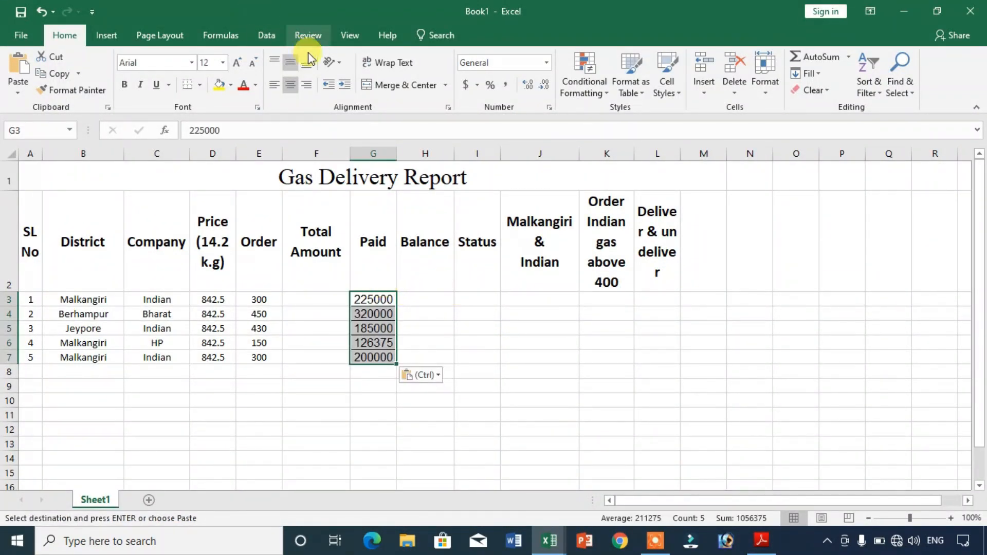
pyautogui.moveTo(49, 175); pyautogui.dragTo(667, 176)
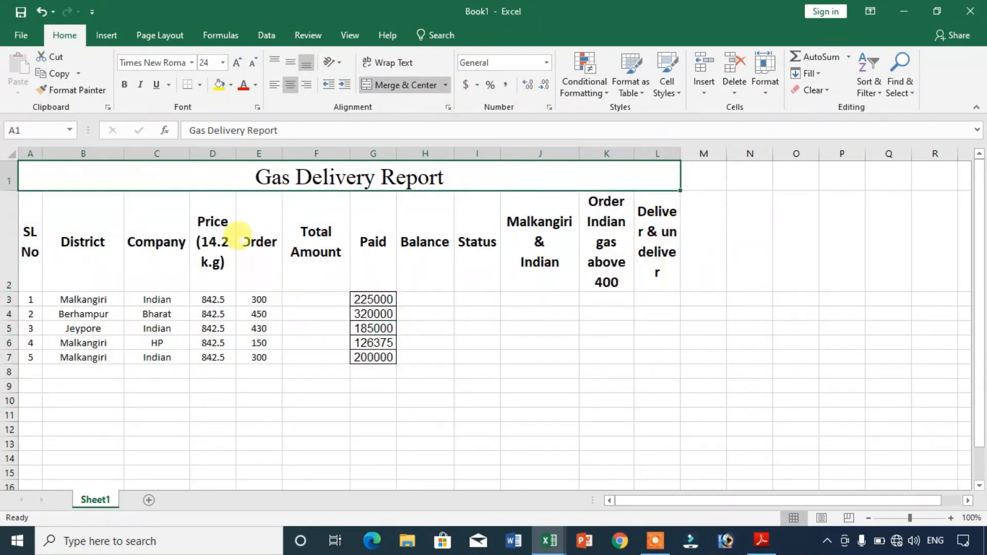
pyautogui.moveTo(228, 177); pyautogui.dragTo(281, 354)
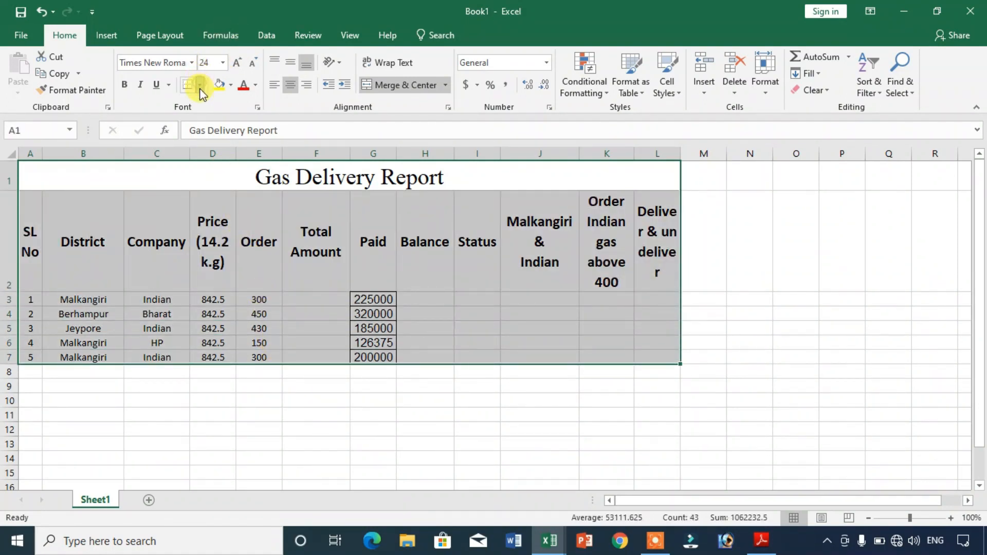
pyautogui.click(200, 85)
pyautogui.click(195, 205)
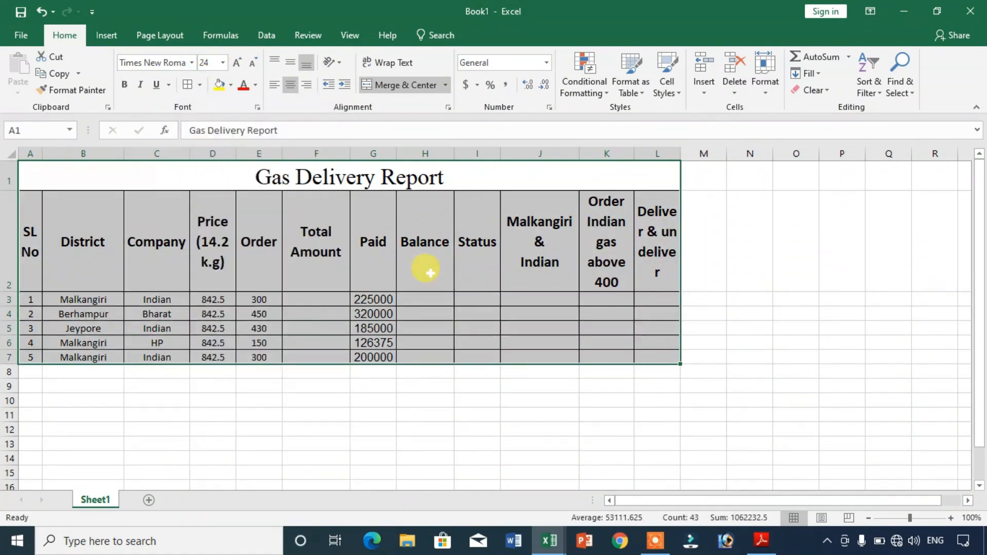
# Check the Balance and Status values in the Gas Delivery Report table in Adobe Reader, and return to Book1 in Excel.
pyautogui.click(425, 299)
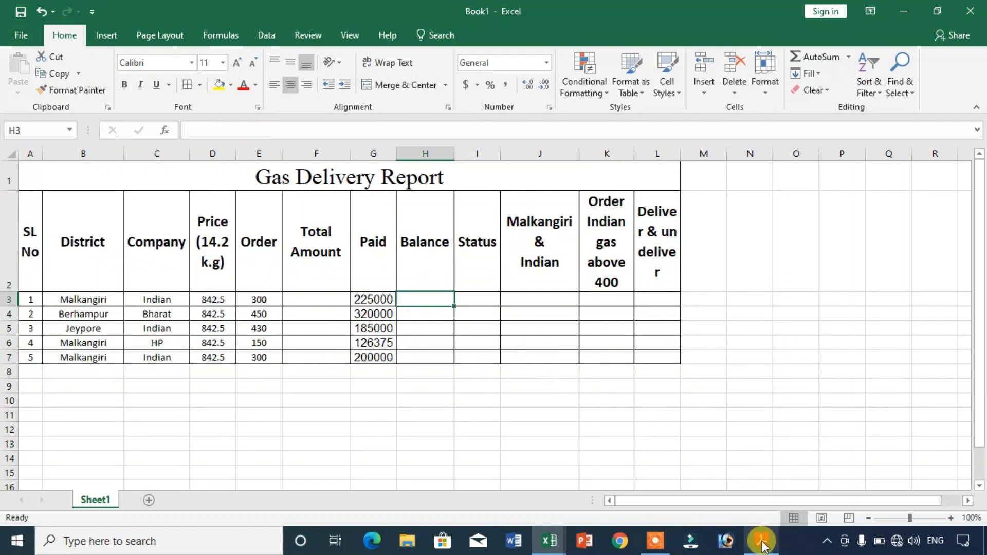
pyautogui.click(762, 542)
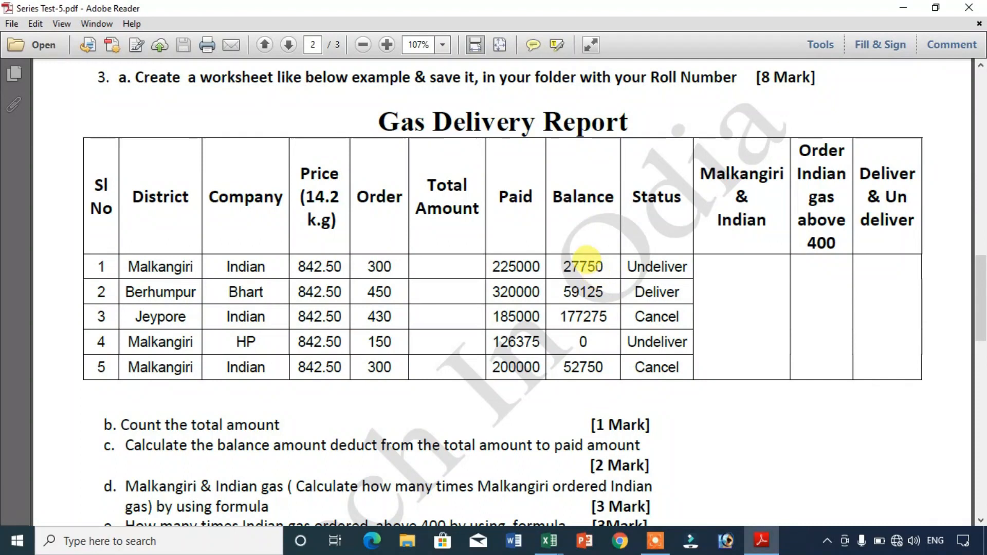
pyautogui.moveTo(563, 264); pyautogui.dragTo(588, 267)
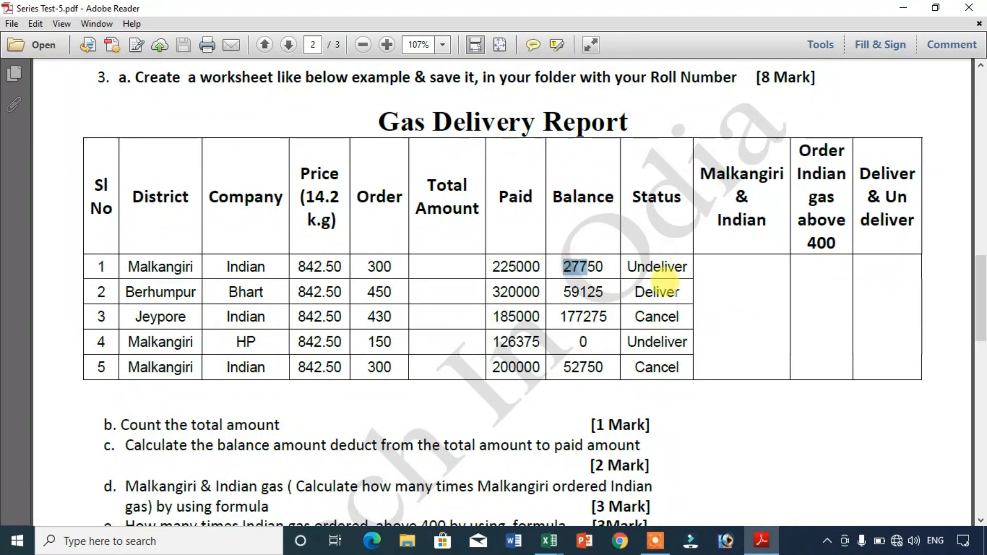
pyautogui.moveTo(549, 540)
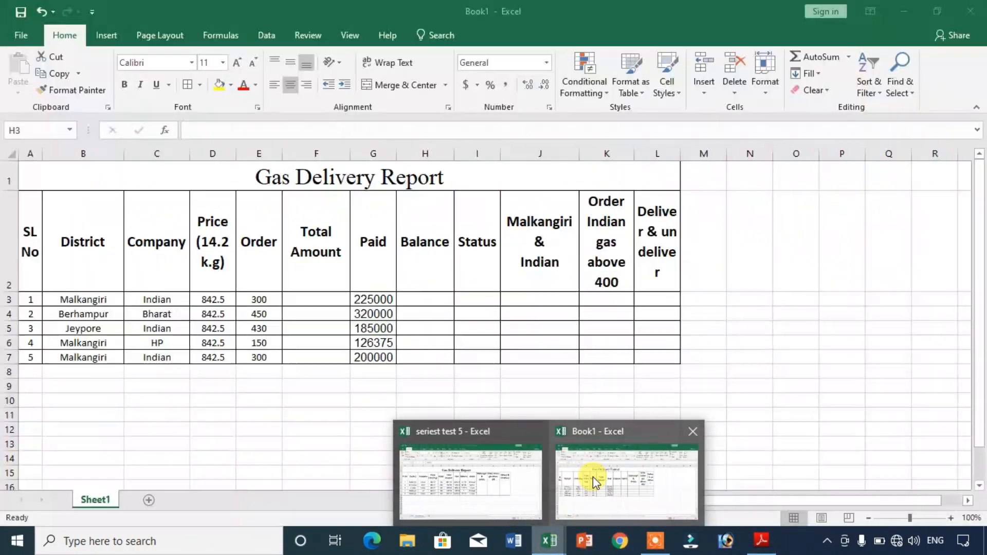
pyautogui.click(593, 477)
pyautogui.click(514, 298)
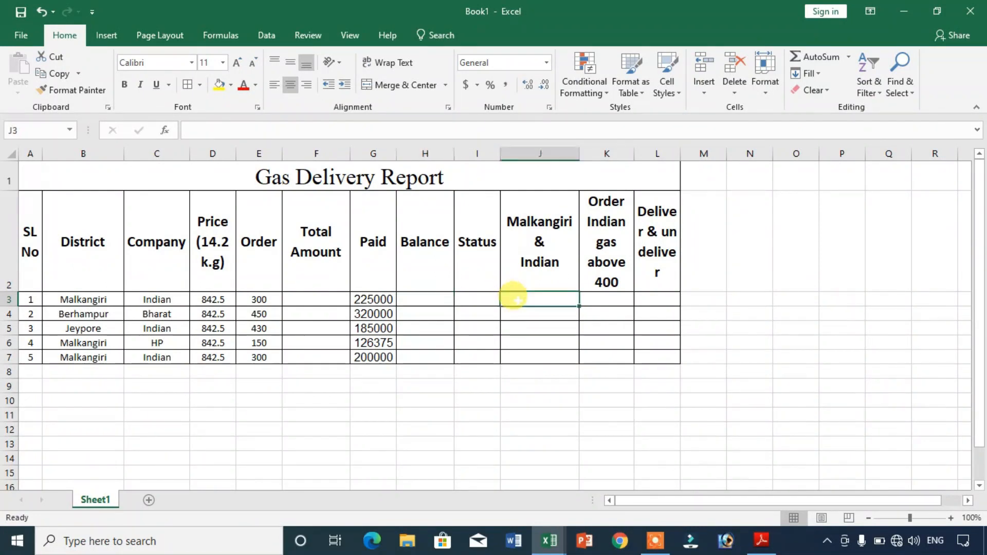
# Fill the Status column for rows 1 to 5 with Undeliver, Deliver, Cancel, Undeliver and Cancel, and widen the column slightly.
pyautogui.click(486, 298)
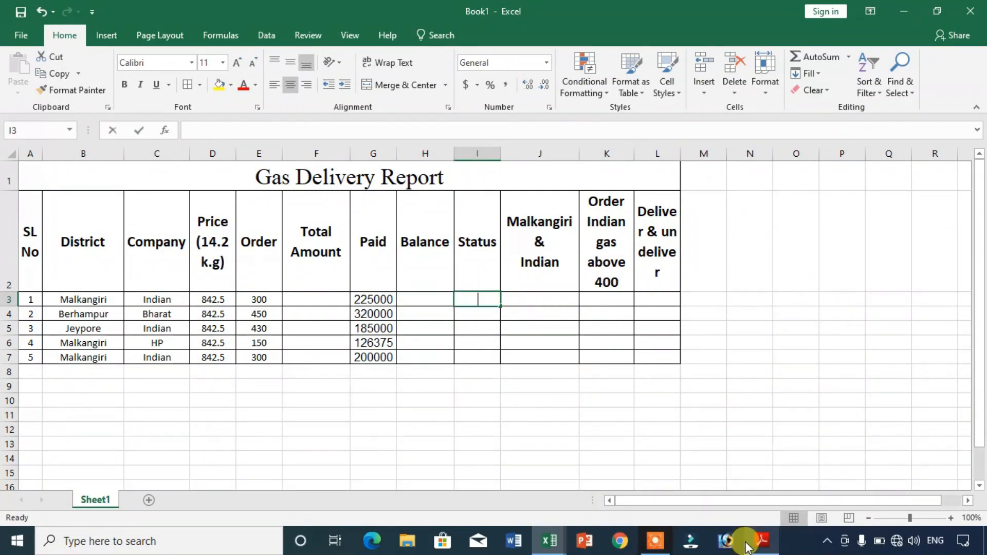
pyautogui.write('Undelive')
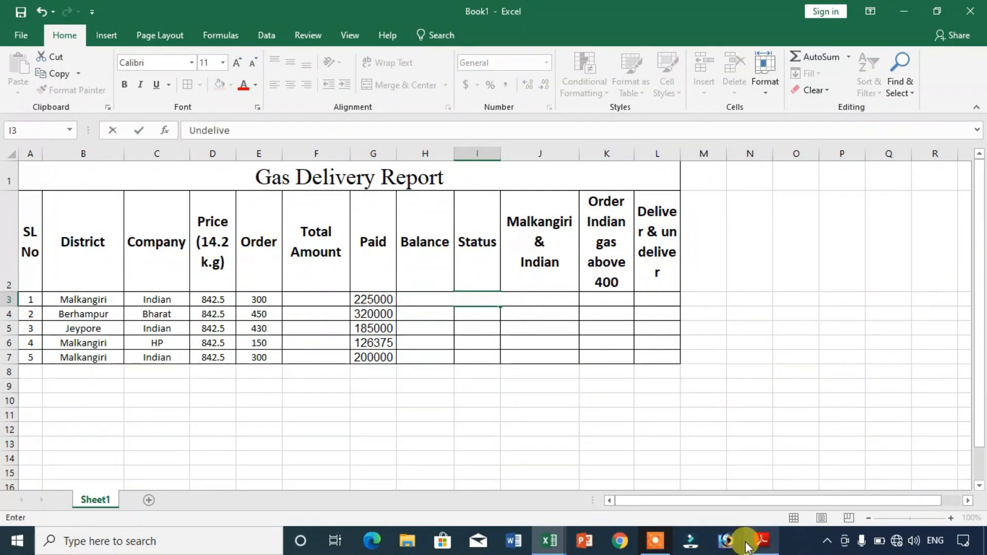
pyautogui.write('r')
pyautogui.press('Return')
pyautogui.write('Deli')
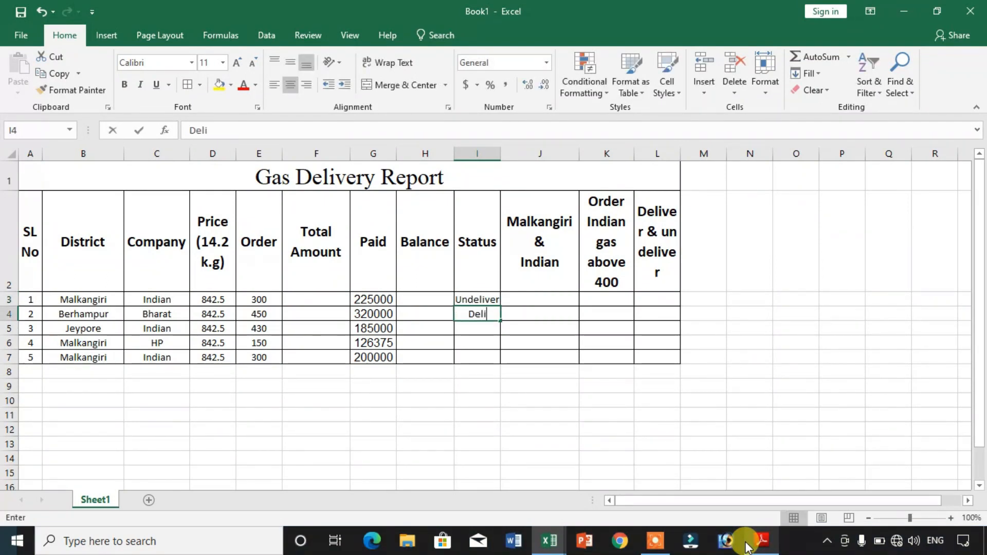
pyautogui.write('ver')
pyautogui.press('Return')
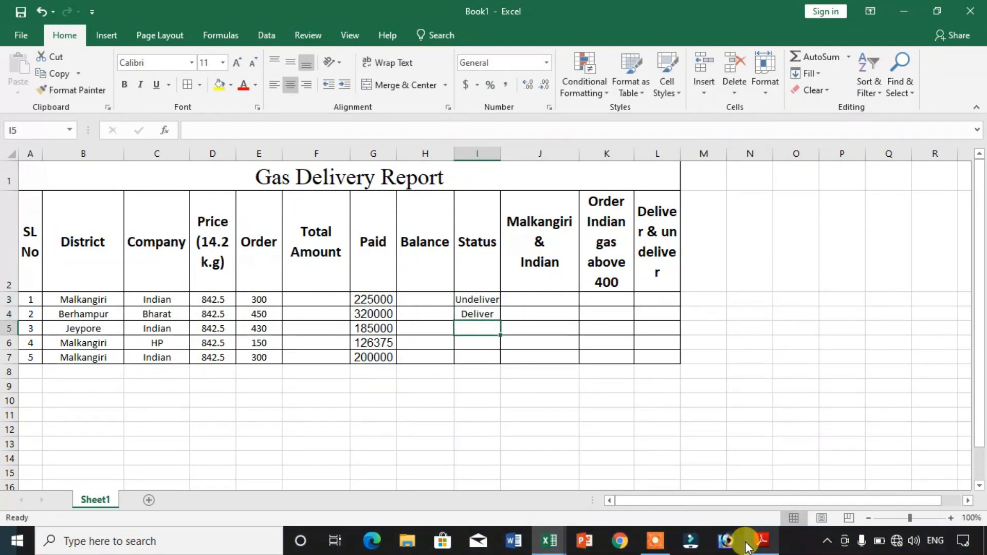
pyautogui.write('Cancel')
pyautogui.press('Return')
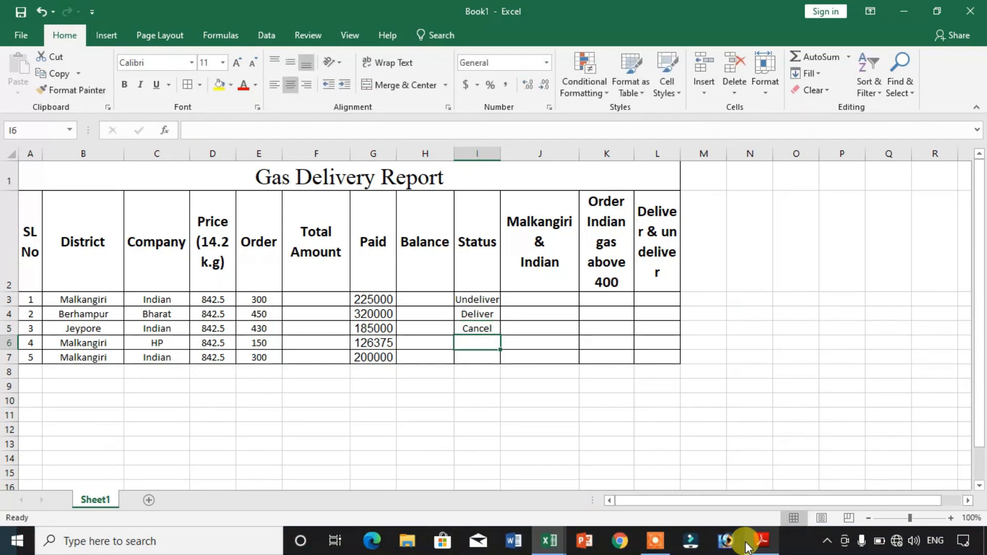
pyautogui.write('un')
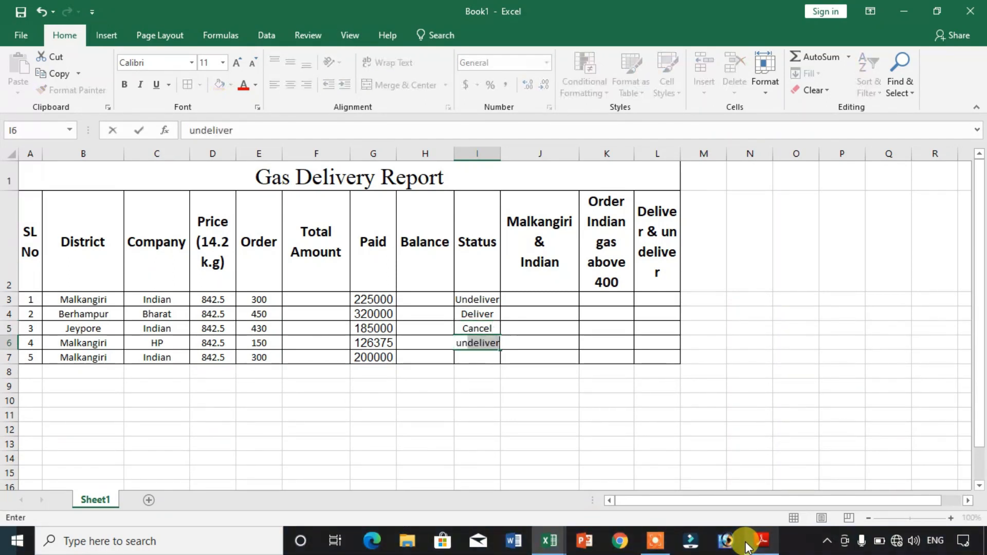
pyautogui.press('Return')
pyautogui.write('cel')
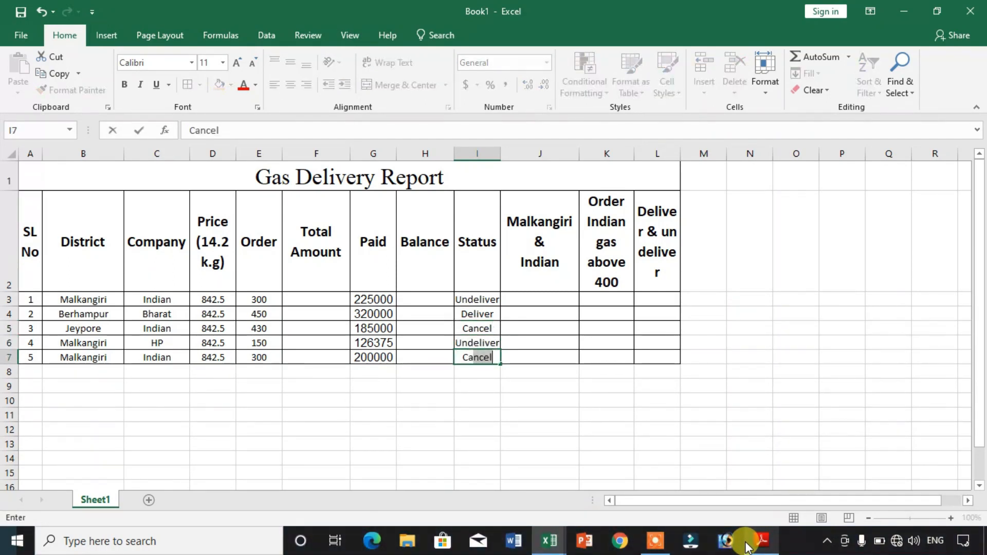
pyautogui.press('Return')
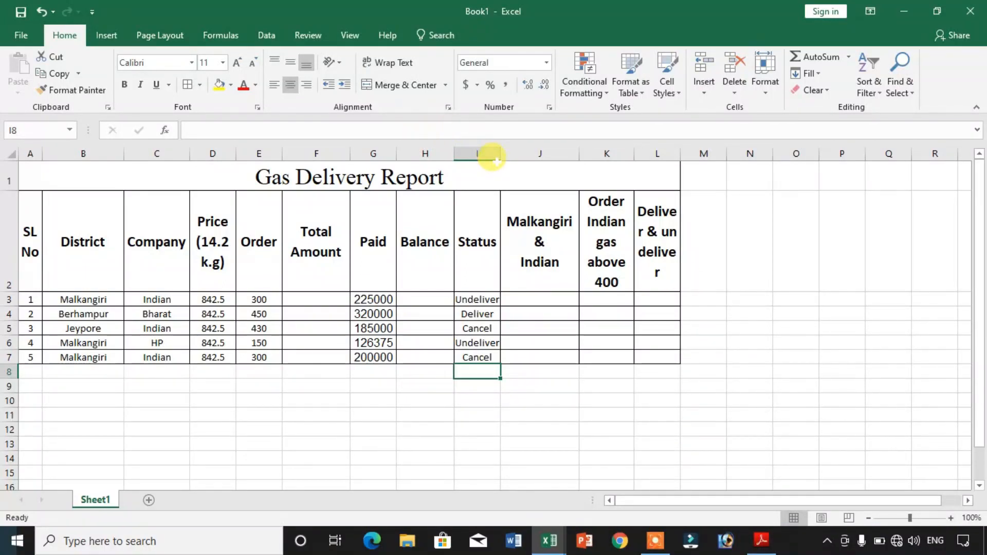
pyautogui.moveTo(497, 153); pyautogui.dragTo(501, 153)
# Compare the worksheet's columns with the Gas Delivery Report table in Adobe Reader, and return to Excel.
pyautogui.click(566, 299)
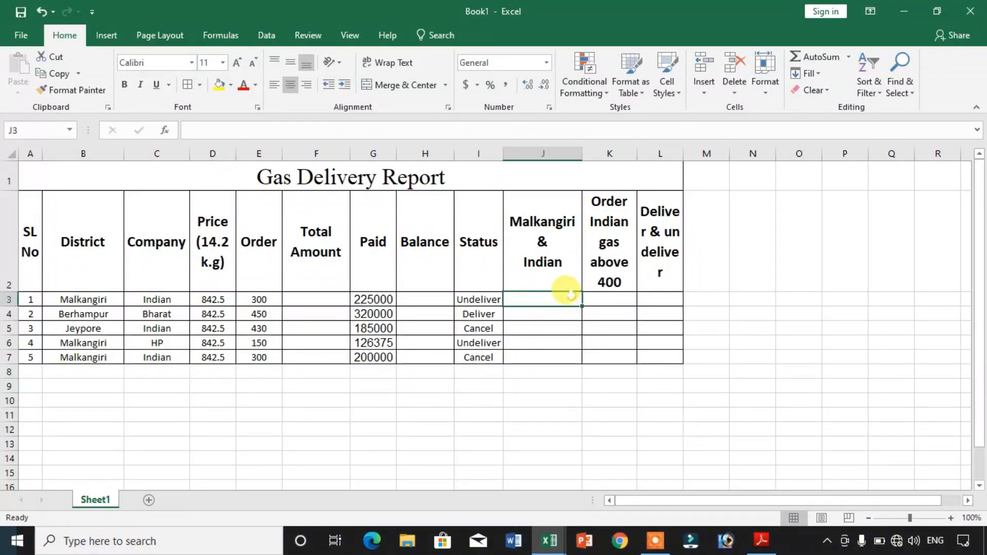
pyautogui.click(763, 541)
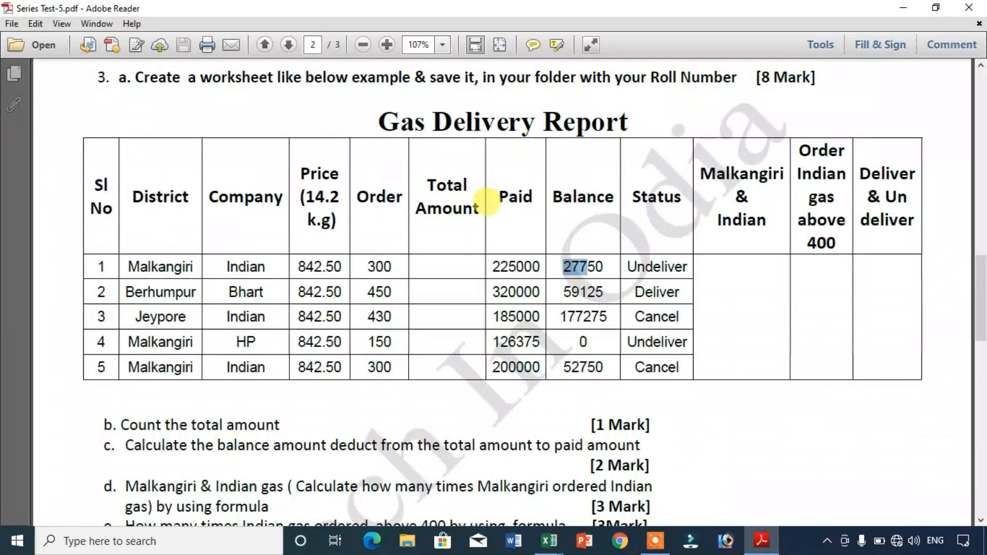
pyautogui.click(659, 261)
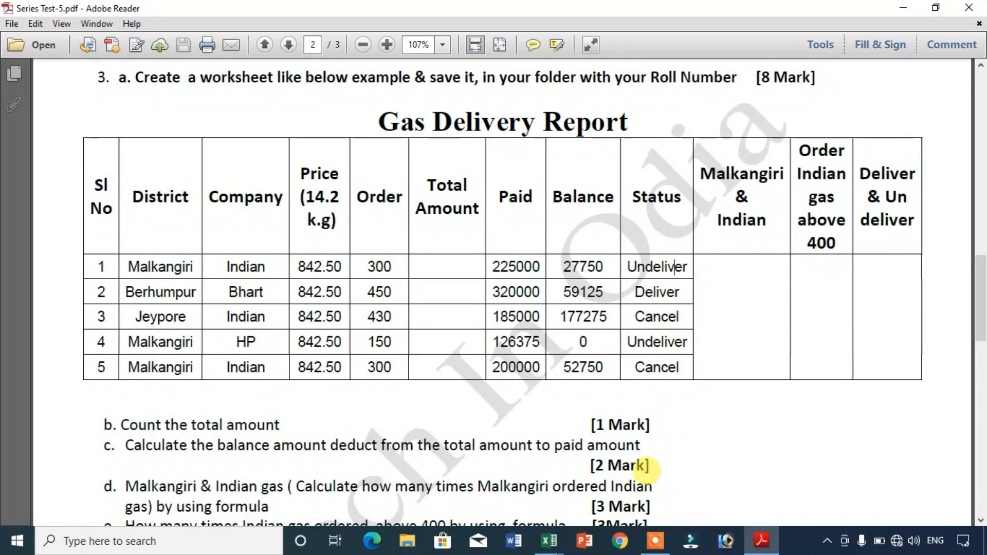
pyautogui.click(558, 546)
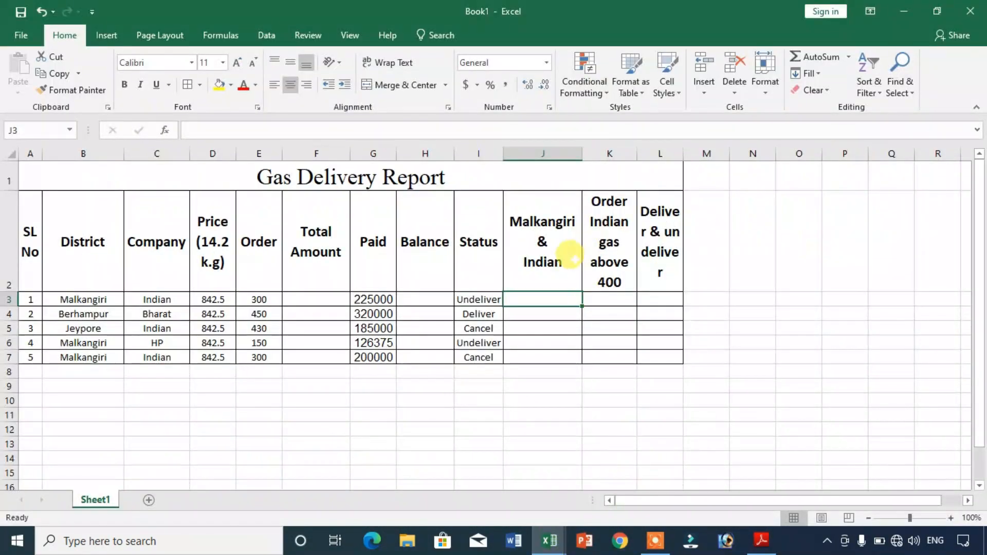
pyautogui.click(758, 547)
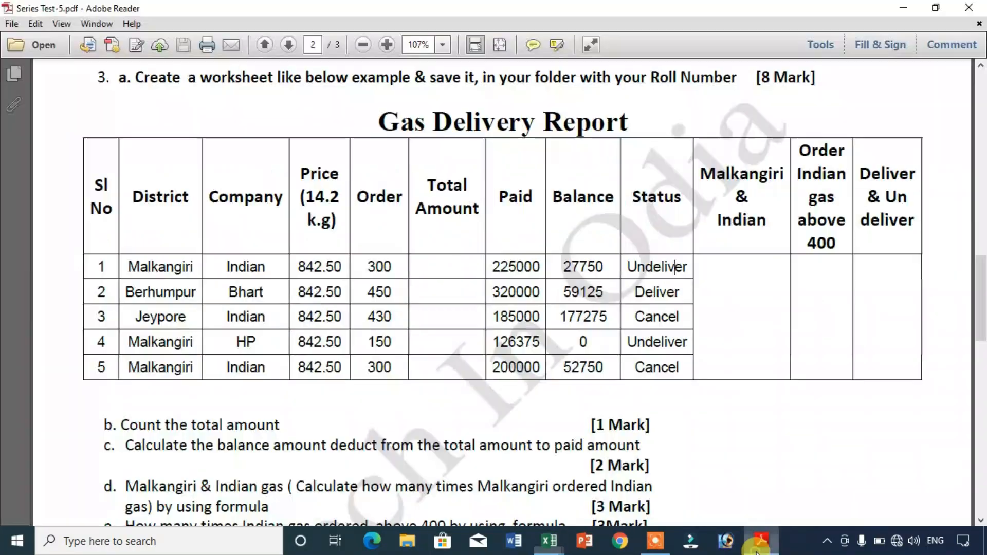
pyautogui.click(758, 549)
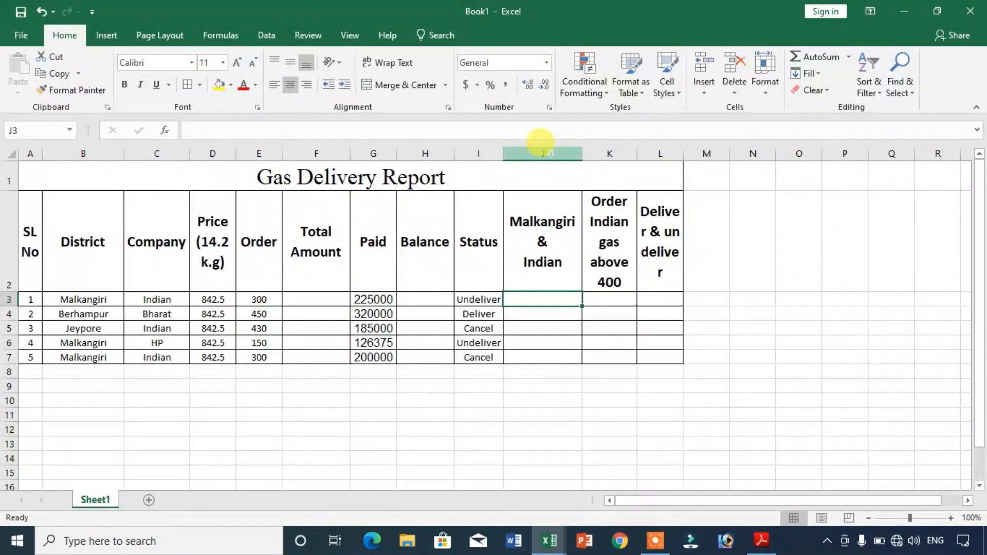
# Set the font size of the table's data rows 3 to 7 to 12.
pyautogui.moveTo(108, 172); pyautogui.dragTo(206, 361)
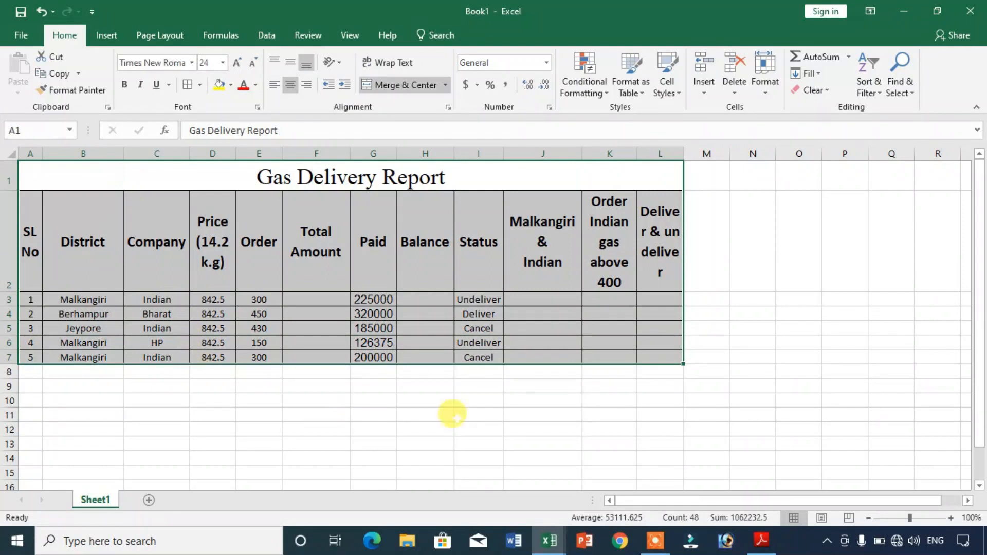
pyautogui.click(759, 544)
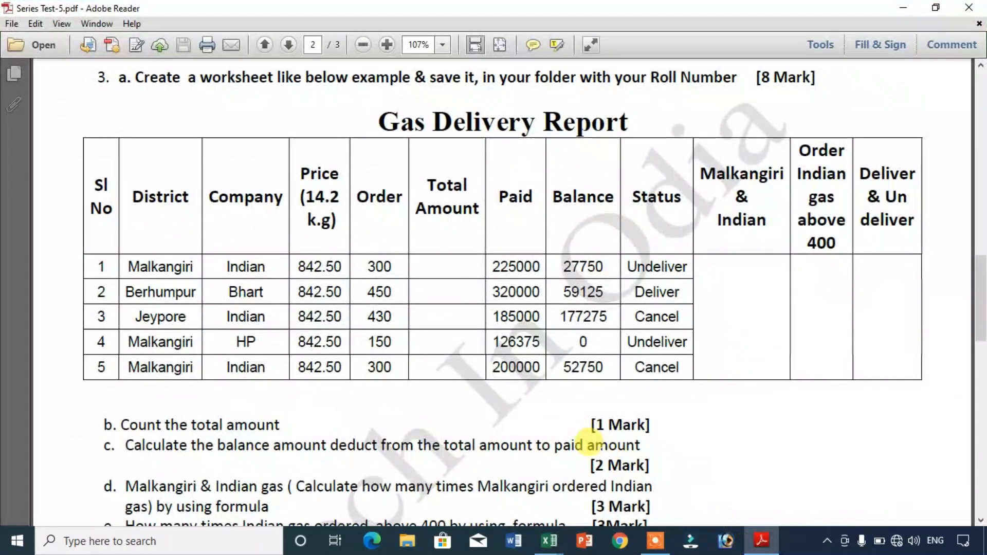
pyautogui.click(761, 542)
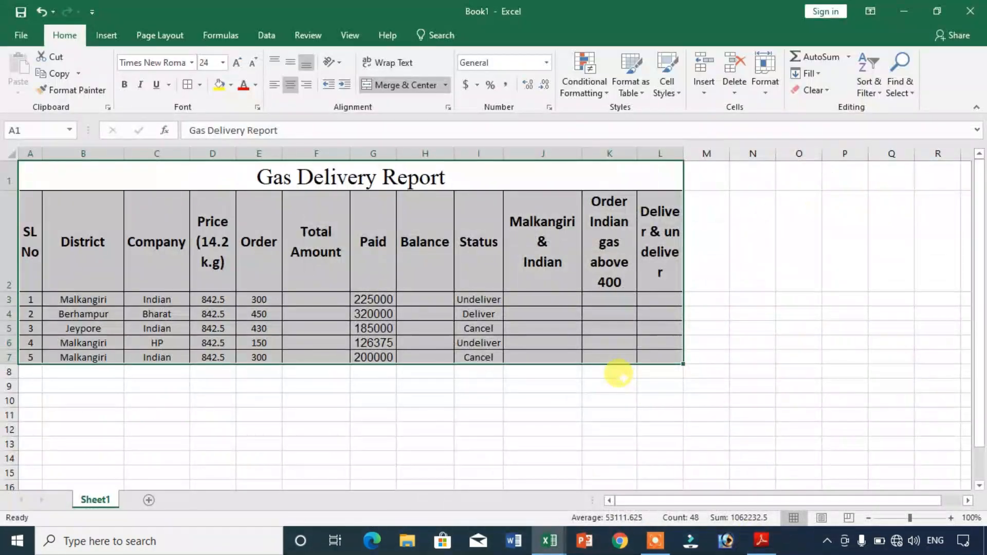
pyautogui.click(410, 346)
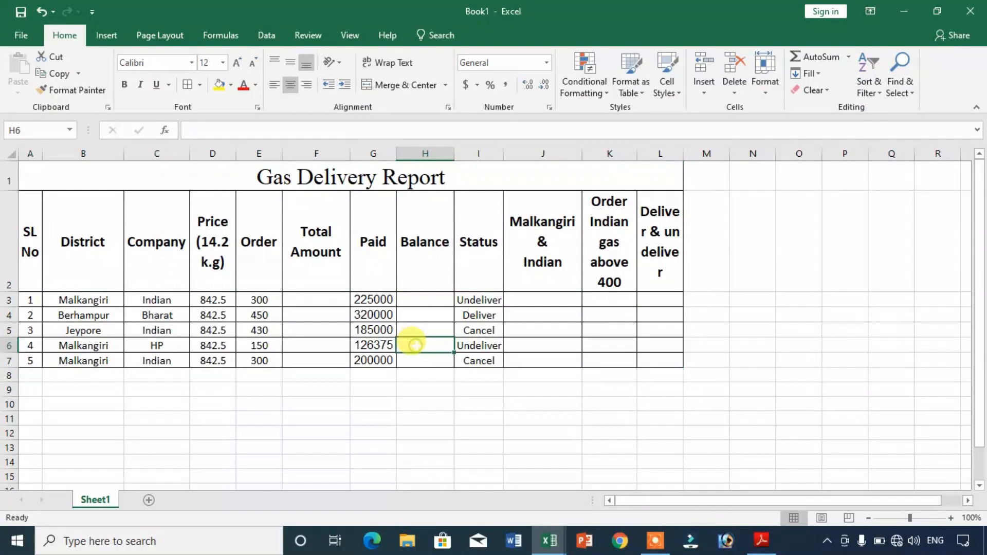
# Switch to Adobe Reader and read questions b to f, checking how the Total Amount column relates to price and order.
pyautogui.click(760, 542)
pyautogui.scroll(-1, 643, 265)
pyautogui.scroll(2, 586, 187)
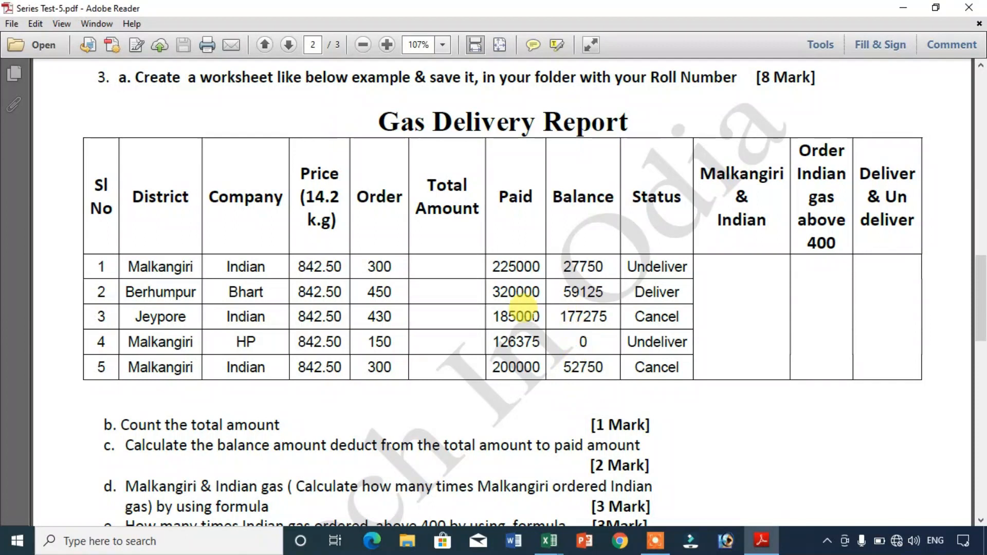
pyautogui.scroll(-2, 529, 304)
pyautogui.scroll(-1, 278, 370)
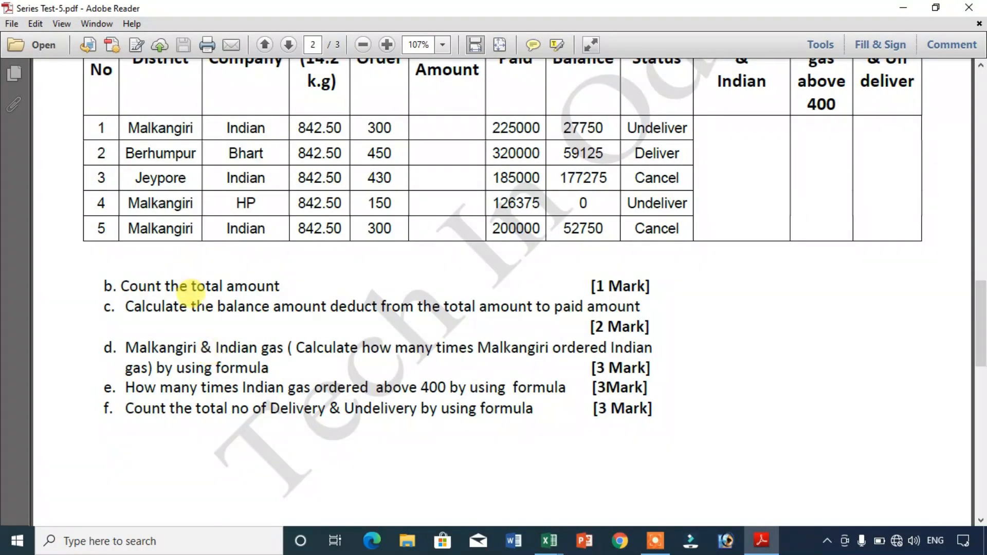
pyautogui.moveTo(192, 286); pyautogui.dragTo(413, 306)
pyautogui.click(486, 272)
pyautogui.scroll(3, 468, 267)
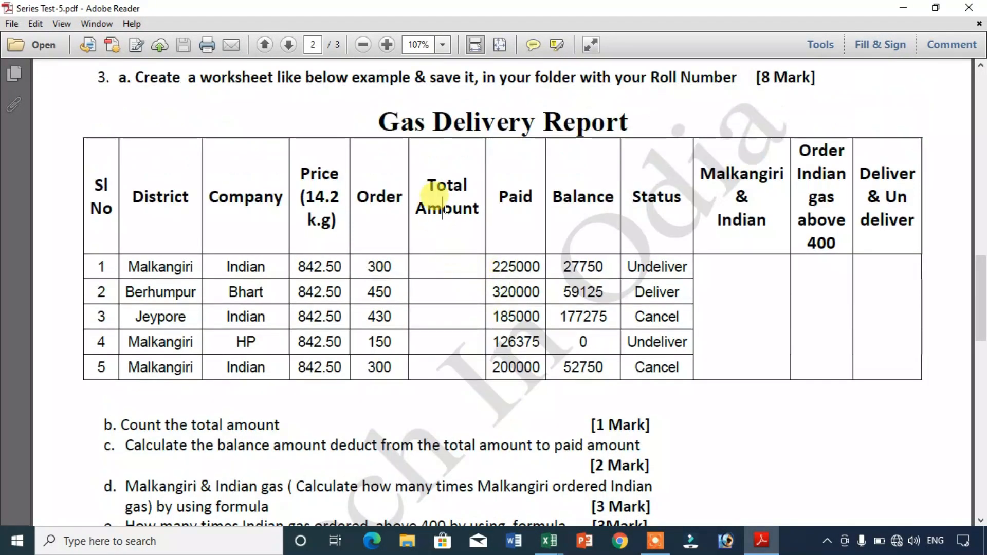
pyautogui.moveTo(274, 279); pyautogui.dragTo(430, 335)
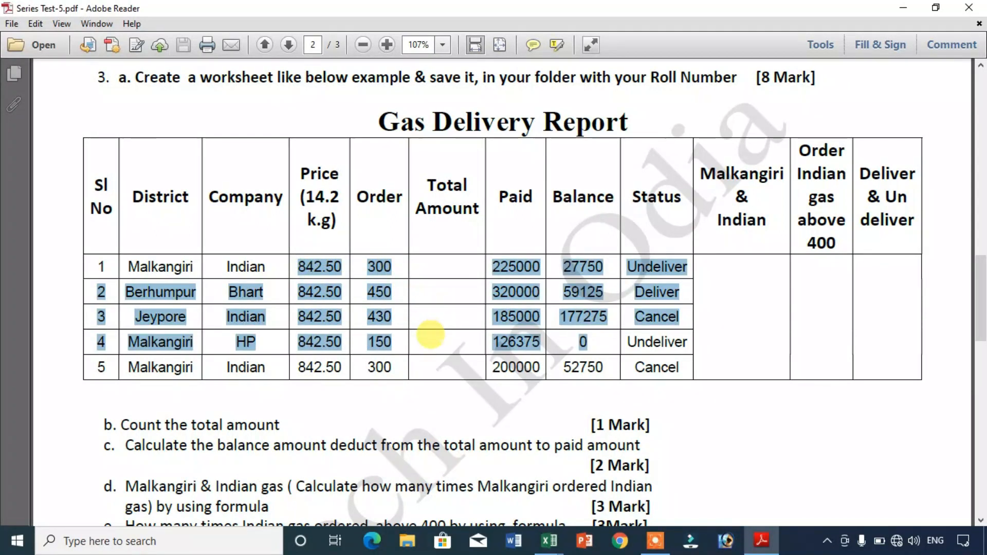
pyautogui.click(434, 298)
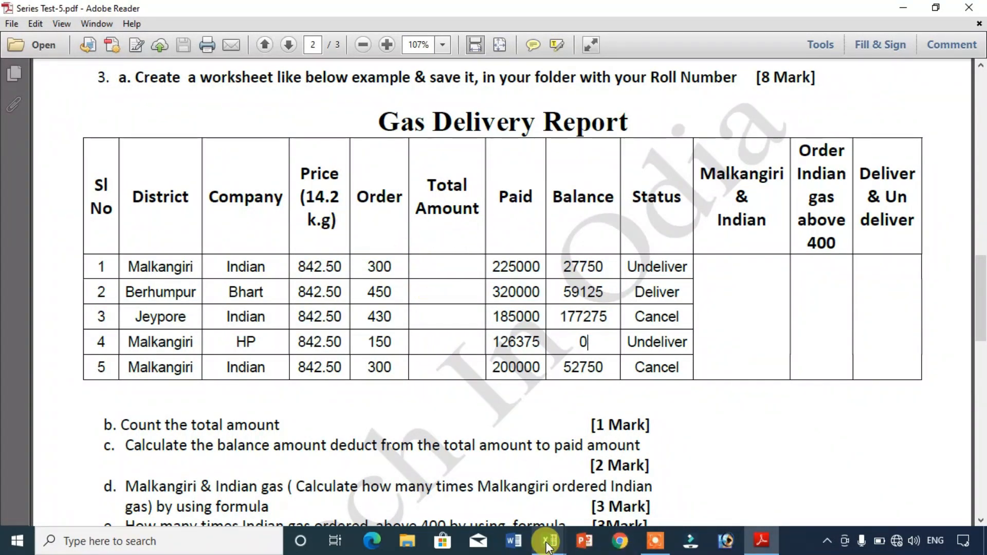
# Switch to Excel and calculate Total Amount with =D3*E3 in F3, filling the formula down to F7.
pyautogui.moveTo(548, 546)
pyautogui.click(617, 488)
pyautogui.click(316, 298)
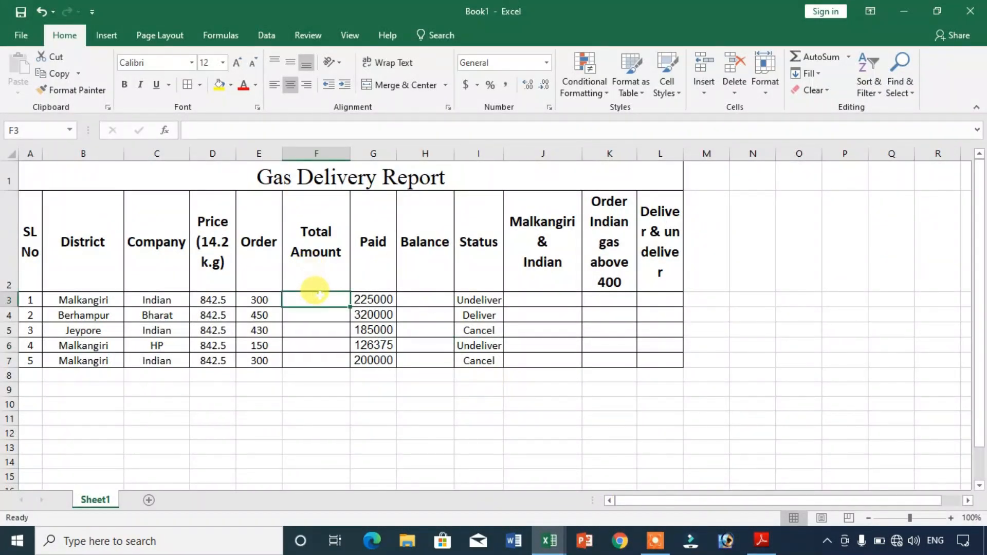
pyautogui.write('=')
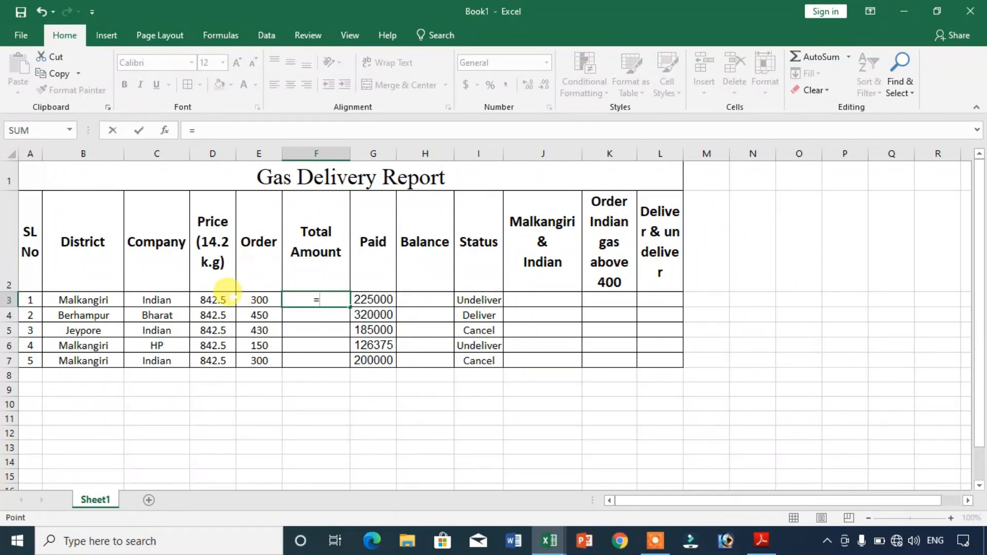
pyautogui.click(226, 295)
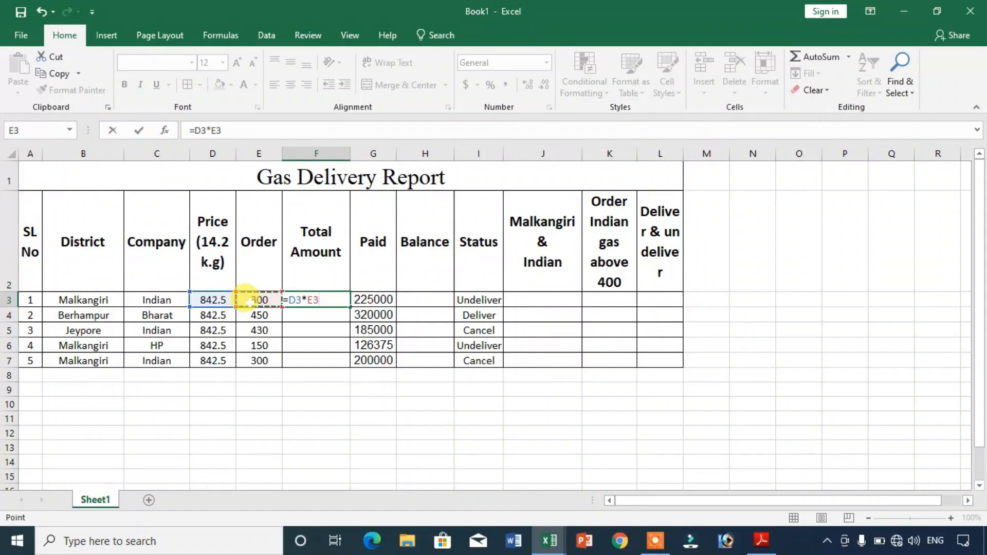
pyautogui.press('Return')
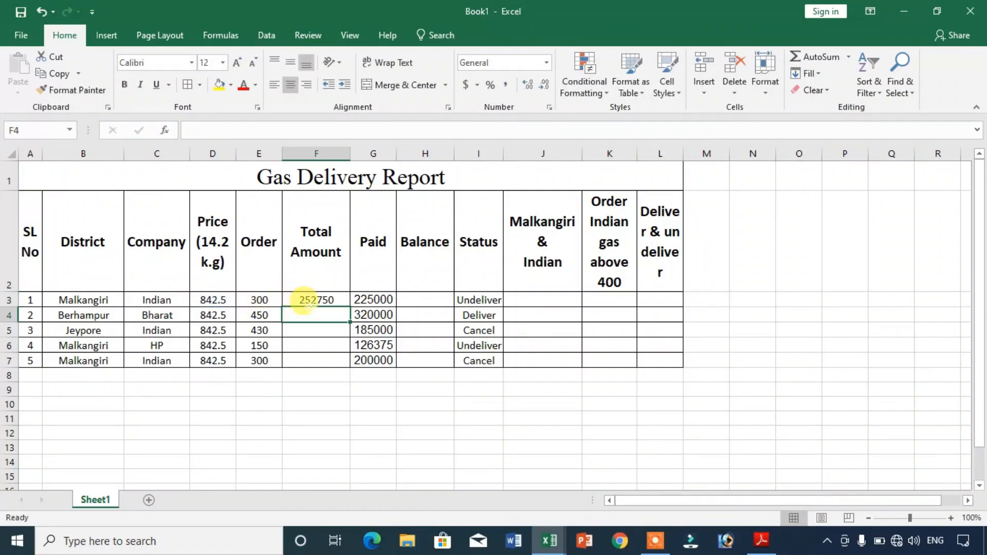
pyautogui.click(341, 294)
pyautogui.moveTo(348, 303); pyautogui.dragTo(349, 364)
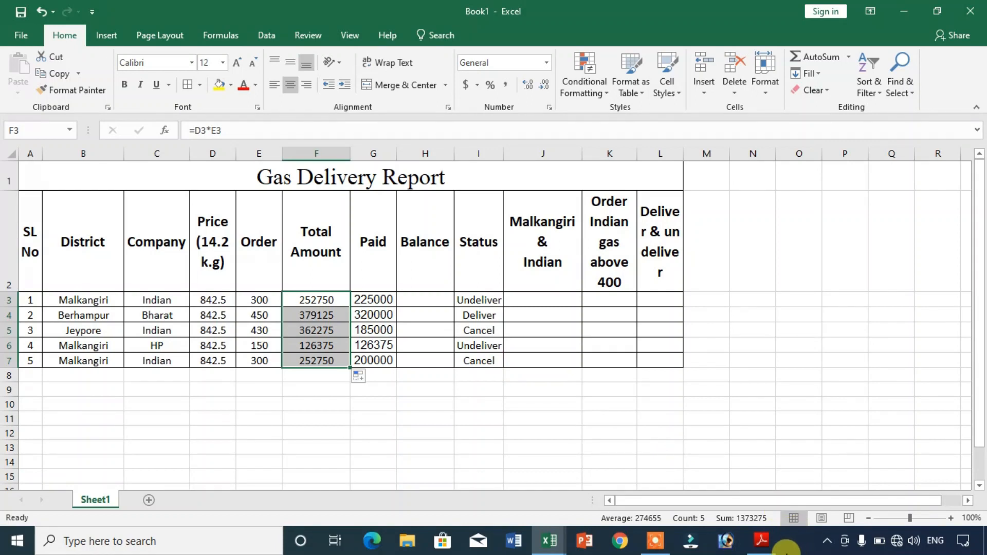
# Switch to Adobe Reader and read question c on how the balance derives from the total and paid amounts.
pyautogui.click(762, 541)
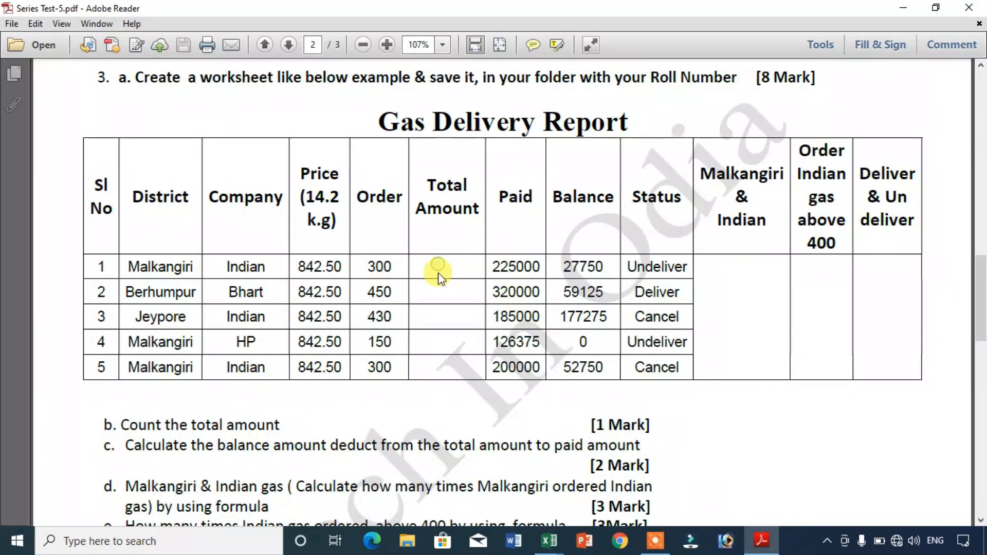
pyautogui.scroll(-3, 412, 381)
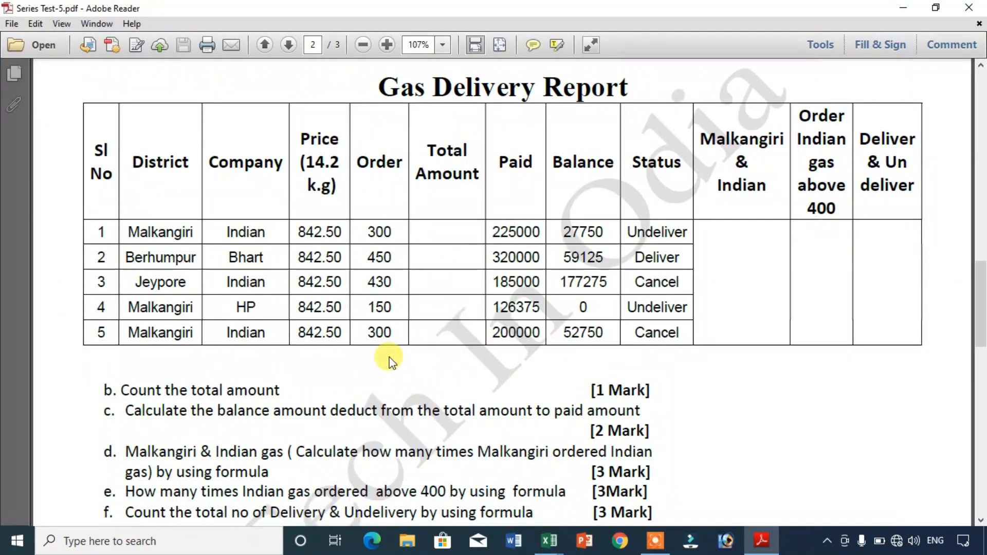
pyautogui.moveTo(198, 341); pyautogui.dragTo(326, 342)
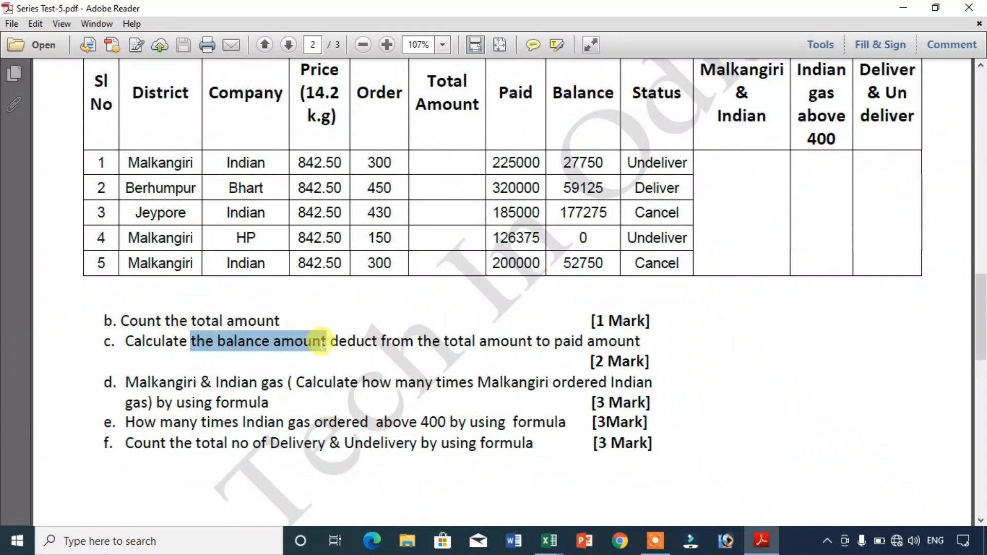
pyautogui.scroll(3, 566, 267)
pyautogui.click(444, 263)
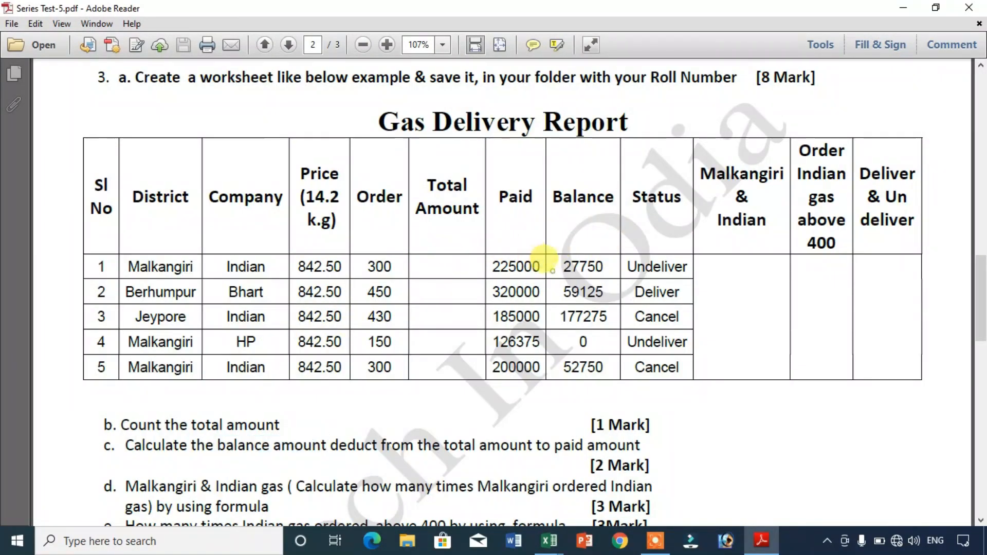
pyautogui.scroll(-3, 463, 322)
pyautogui.scroll(-3, 216, 370)
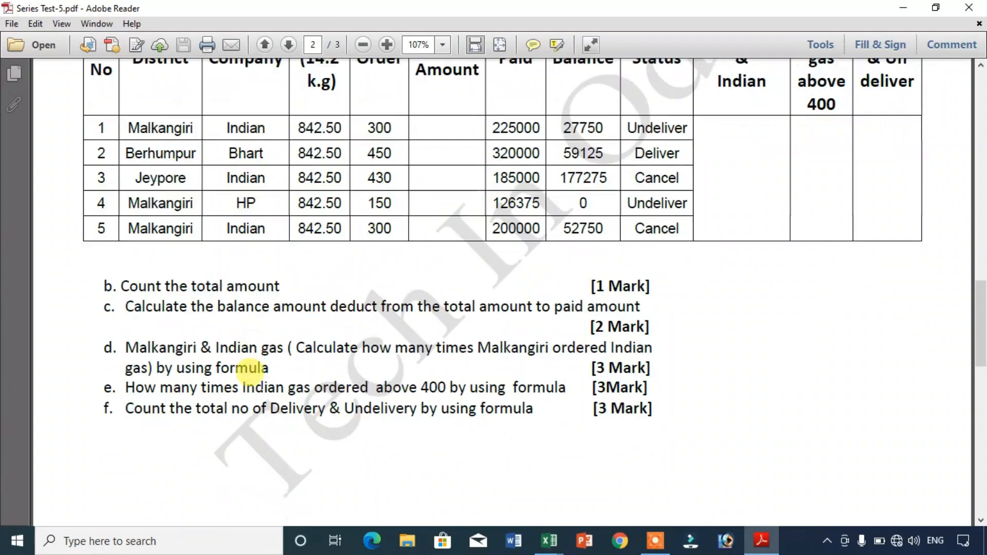
pyautogui.scroll(2, 253, 348)
pyautogui.moveTo(273, 307); pyautogui.dragTo(532, 306)
pyautogui.scroll(2, 514, 306)
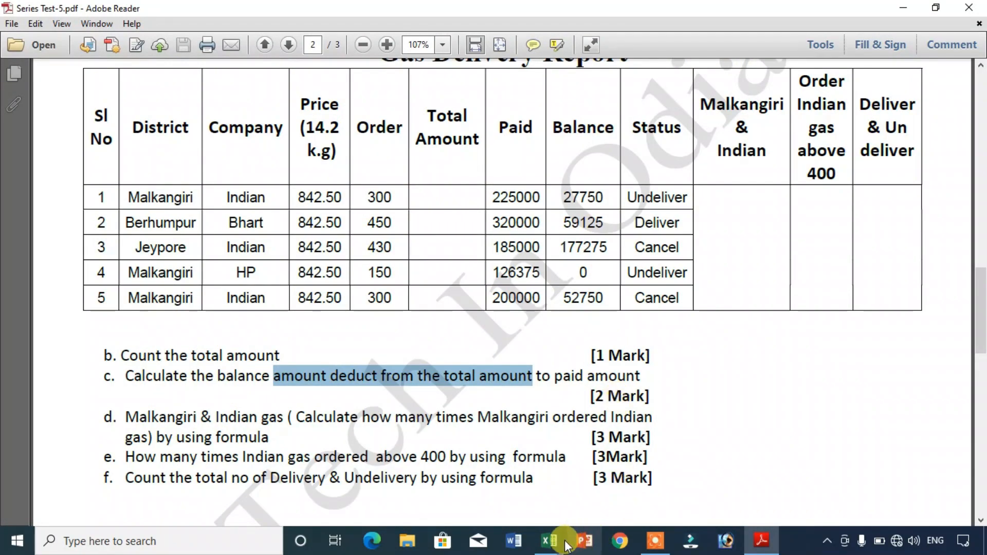
# Switch to Excel and calculate Balance with =F3-G3 in H3, filling the formula down to H7.
pyautogui.moveTo(549, 541)
pyautogui.click(613, 487)
pyautogui.click(431, 300)
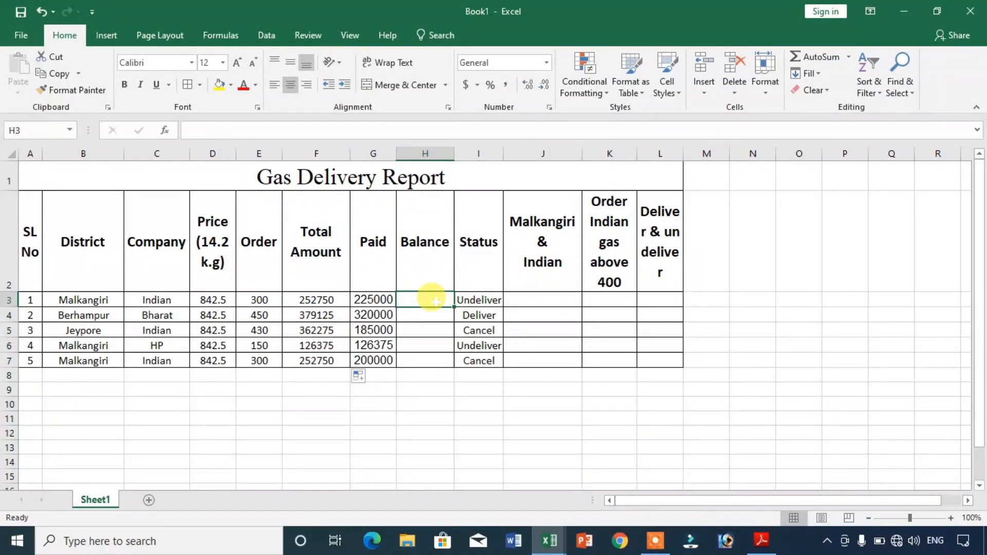
pyautogui.write('=')
pyautogui.click(317, 298)
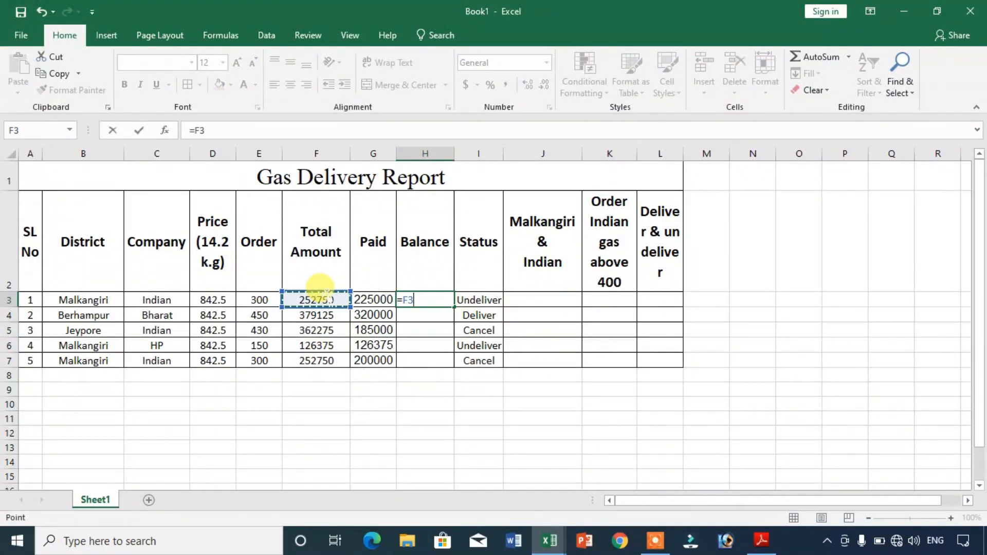
pyautogui.click(353, 294)
pyautogui.press('Return')
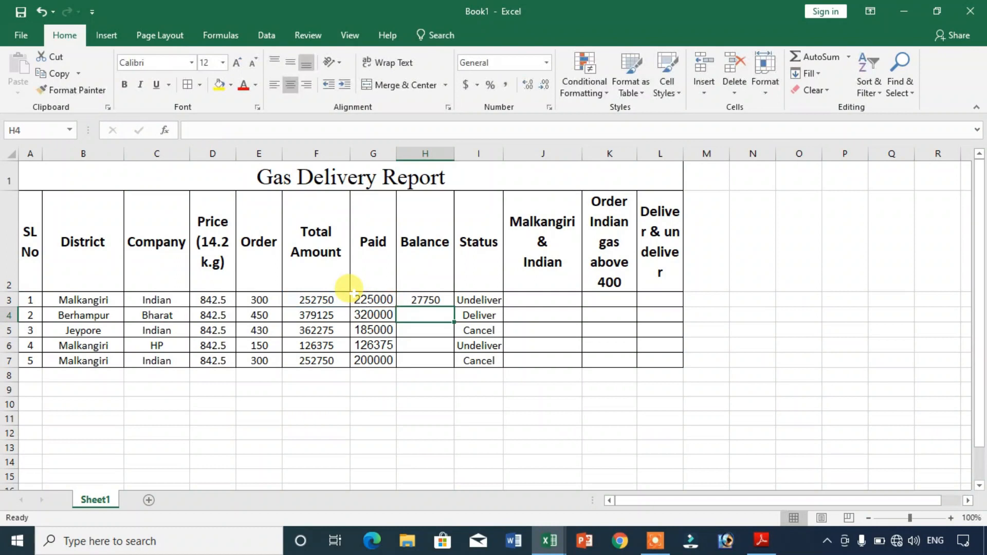
pyautogui.click(431, 298)
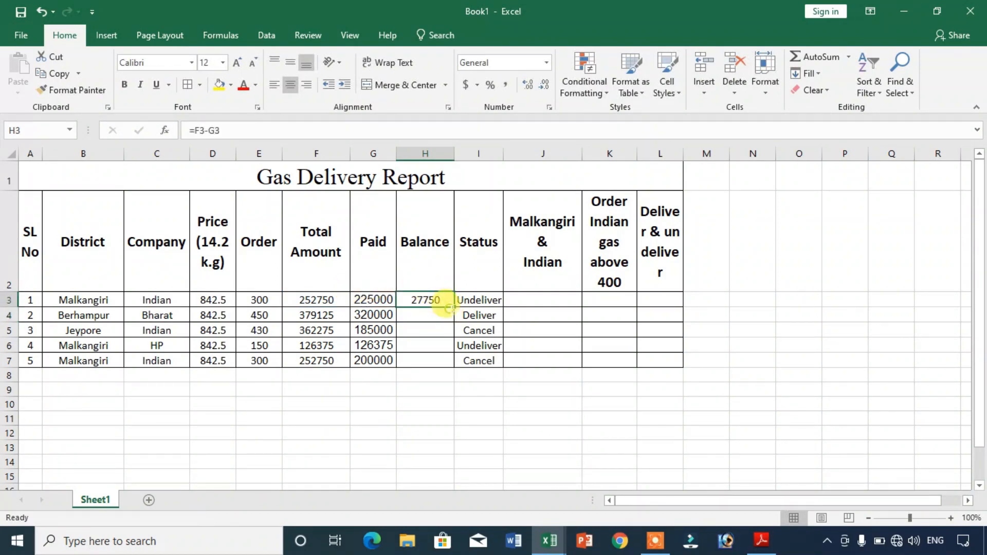
pyautogui.doubleClick(450, 307)
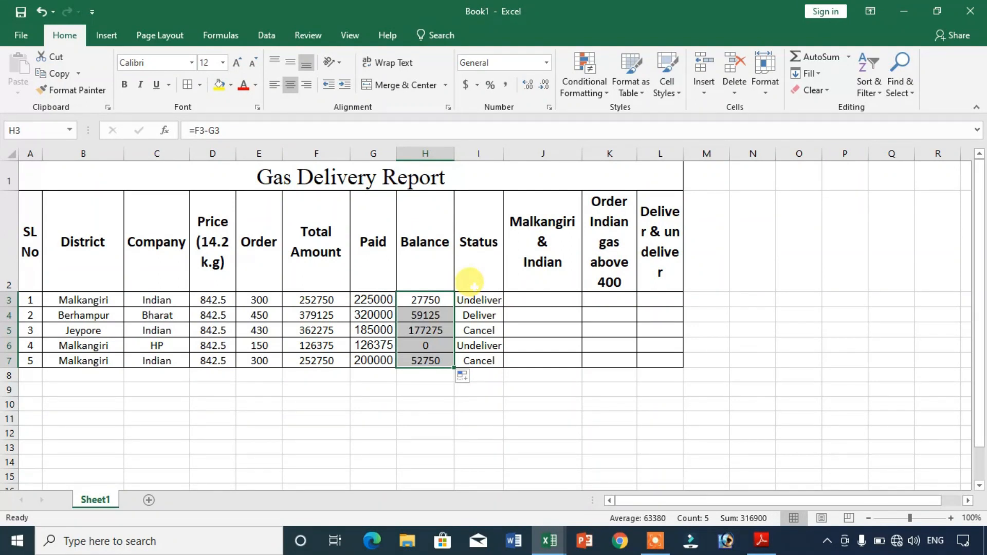
pyautogui.click(517, 296)
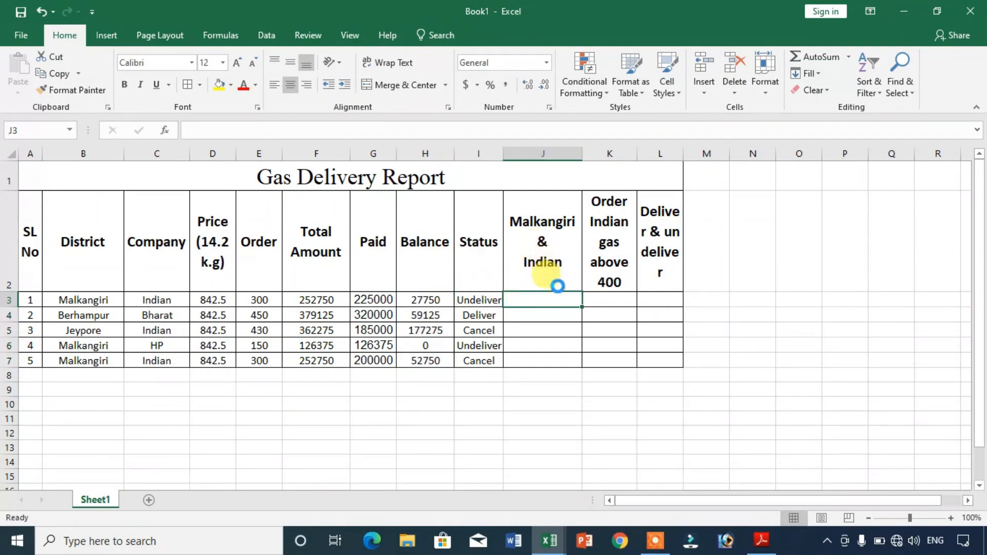
pyautogui.hotkey('ctrl', 's')
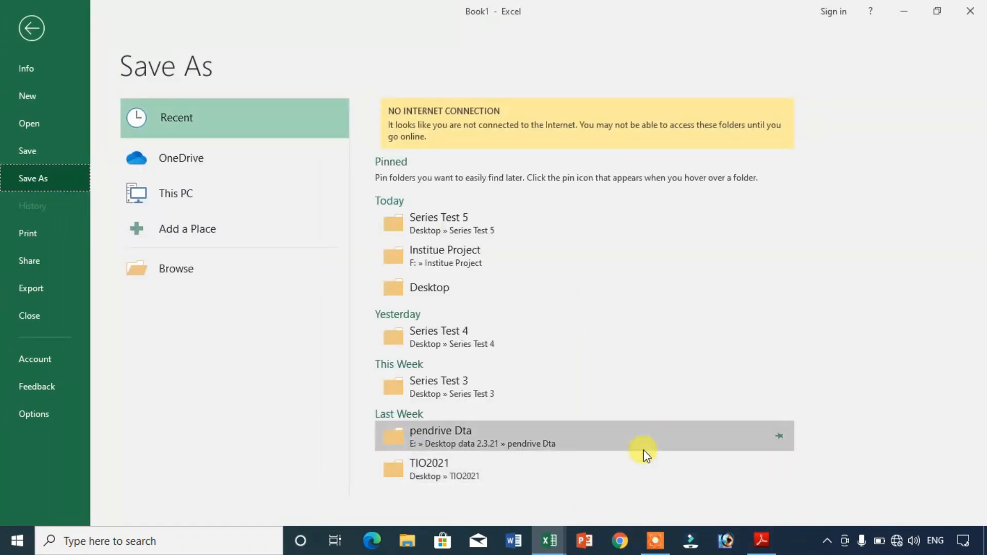
pyautogui.press('Escape')
# After checking the PDF table in Adobe Reader, merge and center J3:J7 in Excel and copy the merged cell to columns K and L.
pyautogui.click(761, 540)
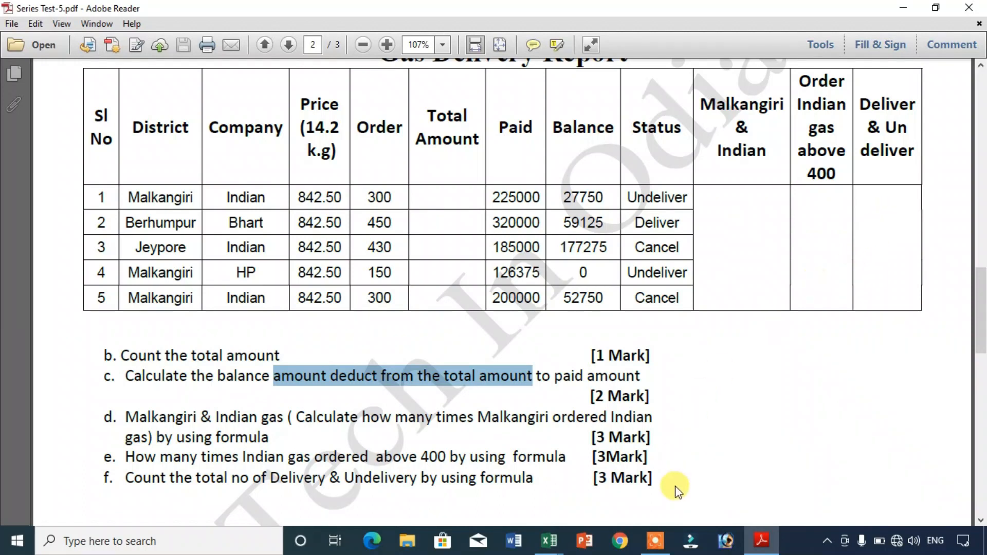
pyautogui.click(559, 542)
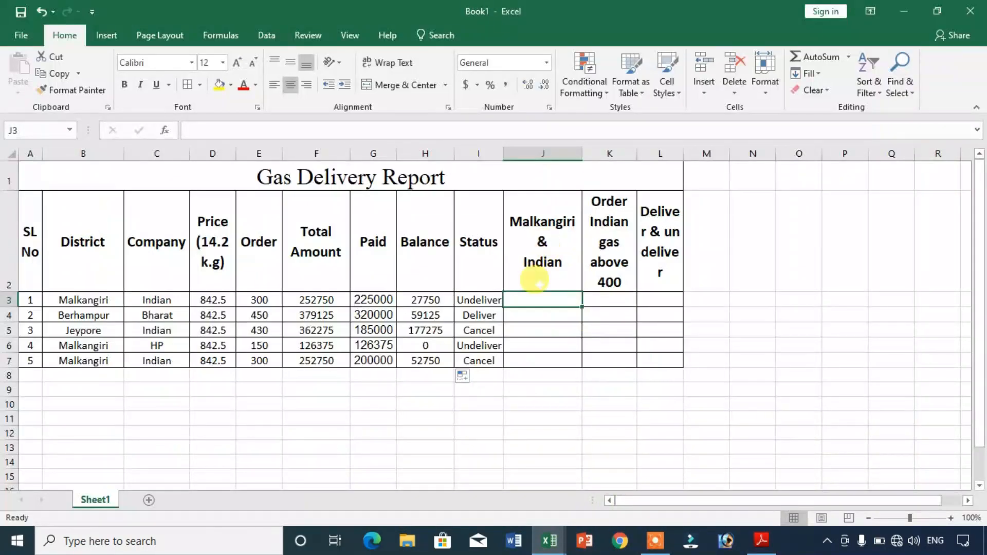
pyautogui.moveTo(539, 298); pyautogui.dragTo(550, 355)
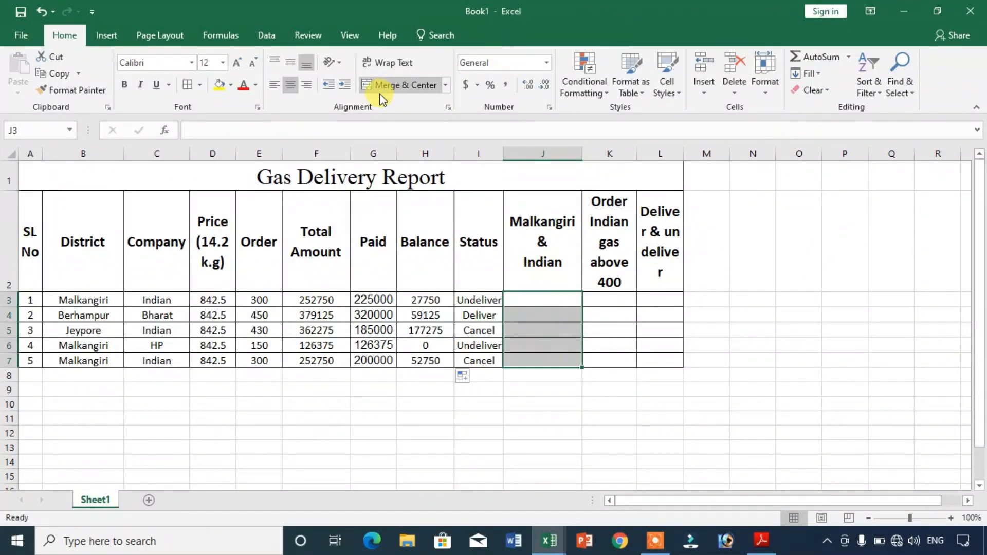
pyautogui.click(386, 86)
pyautogui.hotkey('ctrl', 'c')
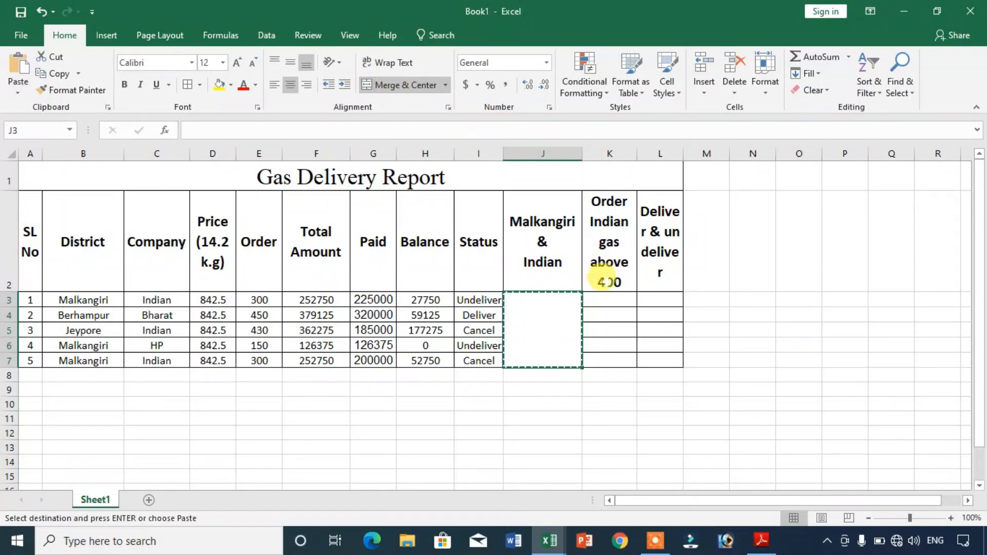
pyautogui.click(609, 298)
pyautogui.hotkey('ctrl', 'v')
pyautogui.click(652, 299)
pyautogui.hotkey('ctrl', 'v')
pyautogui.click(544, 277)
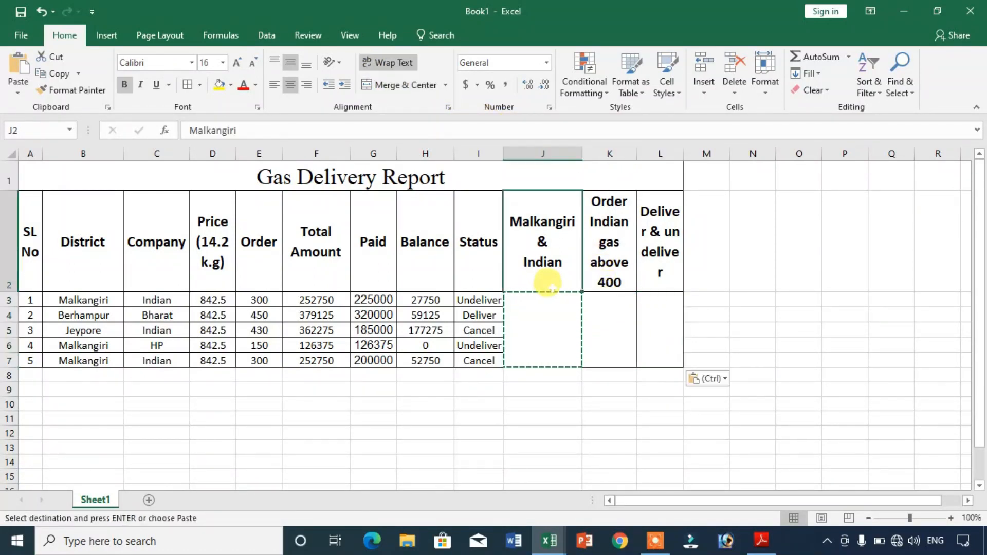
pyautogui.press('Escape')
pyautogui.hotkey('ctrl', 's')
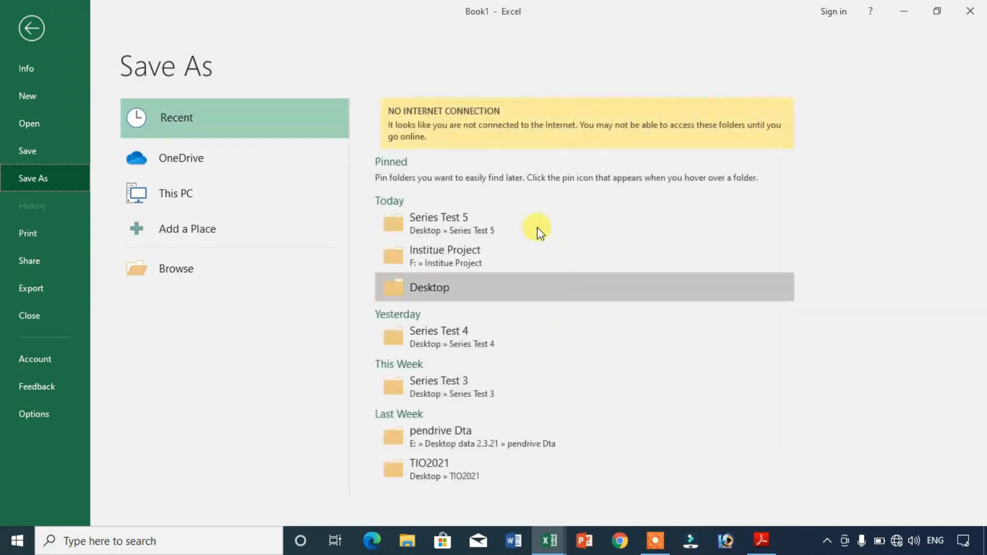
pyautogui.press('Escape')
# Switch to Adobe Reader and examine the Malkangiri & Indian column in the Gas Delivery Report table.
pyautogui.click(538, 353)
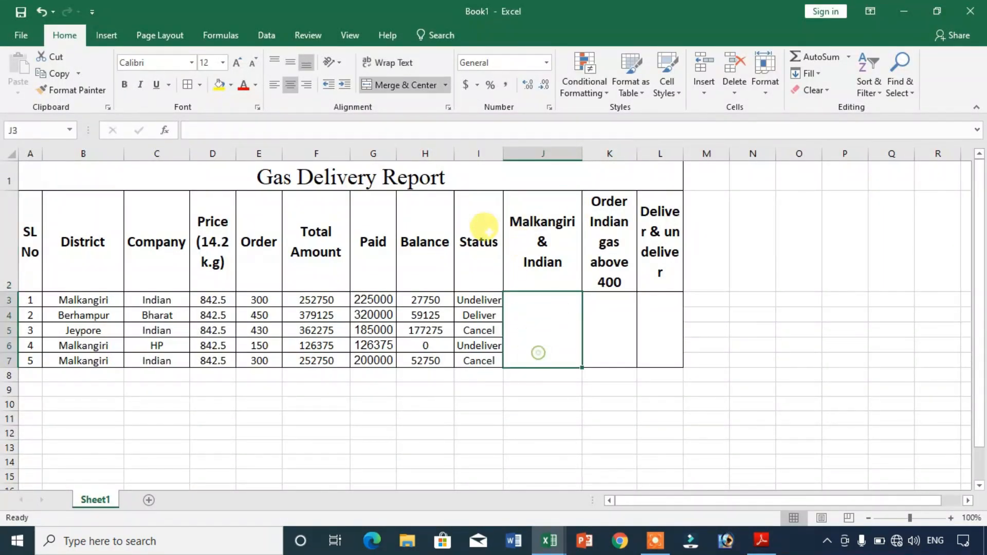
pyautogui.click(763, 539)
pyautogui.scroll(-1, 478, 360)
pyautogui.scroll(2, 468, 347)
pyautogui.click(793, 277)
pyautogui.scroll(-1, 551, 177)
pyautogui.scroll(2, 892, 137)
pyautogui.moveTo(740, 192); pyautogui.dragTo(752, 260)
pyautogui.click(735, 203)
# Read question d and check which table rows combine the Malkangiri district with the Indian company.
pyautogui.scroll(-3, 642, 275)
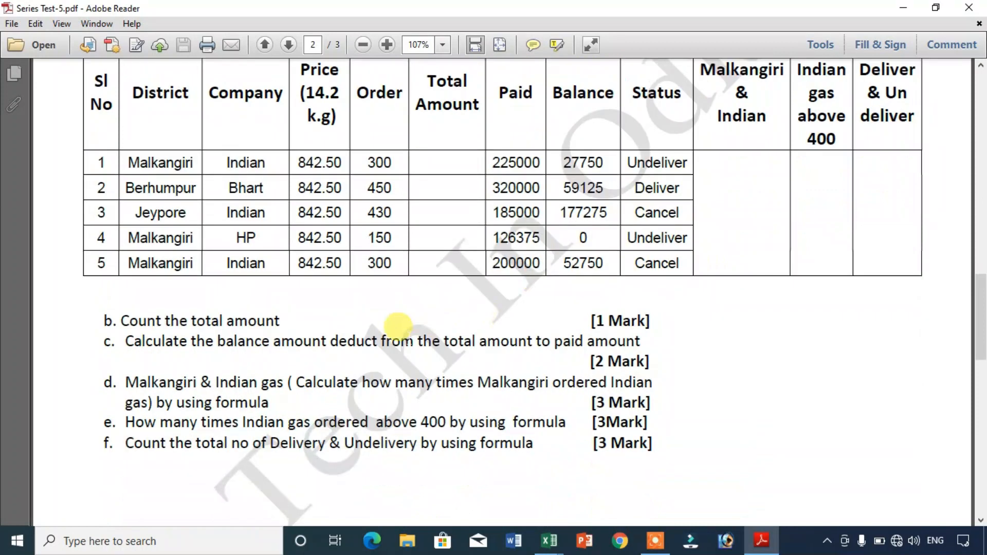
pyautogui.moveTo(189, 382); pyautogui.dragTo(249, 382)
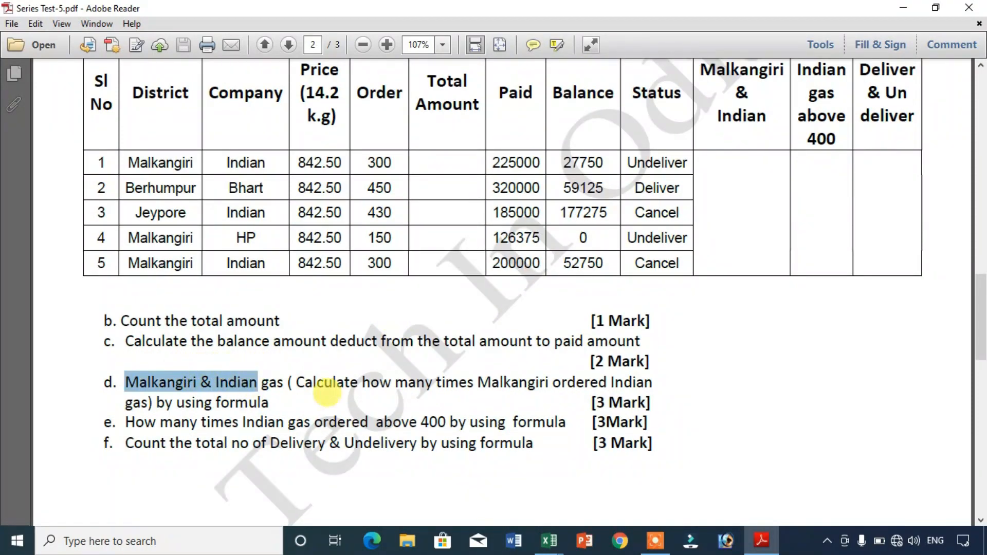
pyautogui.click(326, 388)
pyautogui.moveTo(393, 381); pyautogui.dragTo(473, 381)
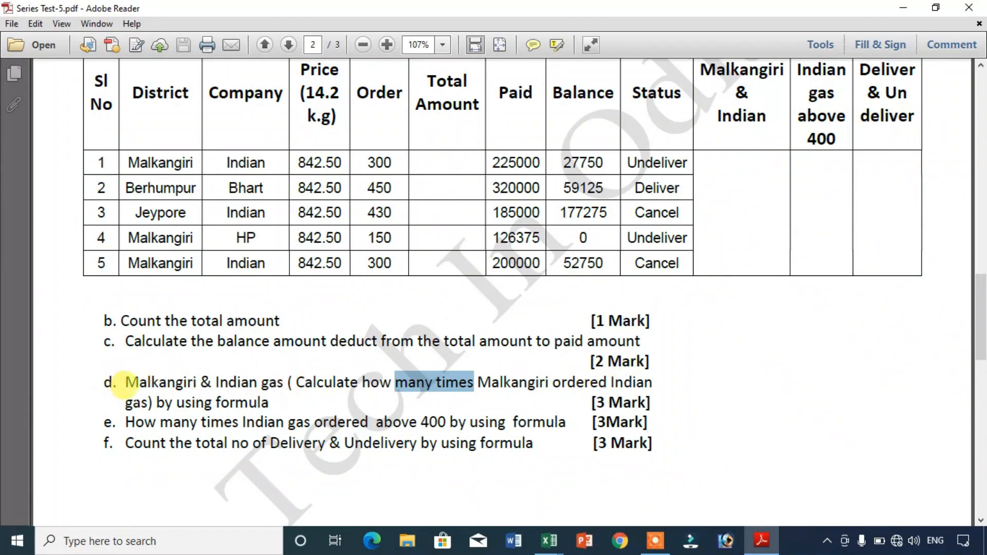
pyautogui.doubleClick(144, 395)
pyautogui.moveTo(226, 394); pyautogui.dragTo(319, 401)
pyautogui.scroll(2, 319, 366)
pyautogui.click(308, 312)
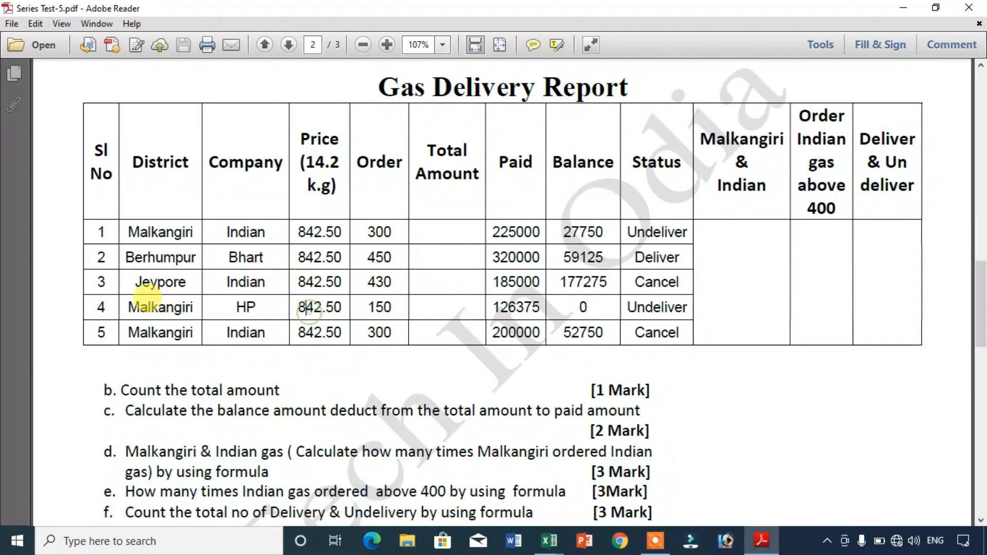
pyautogui.click(148, 333)
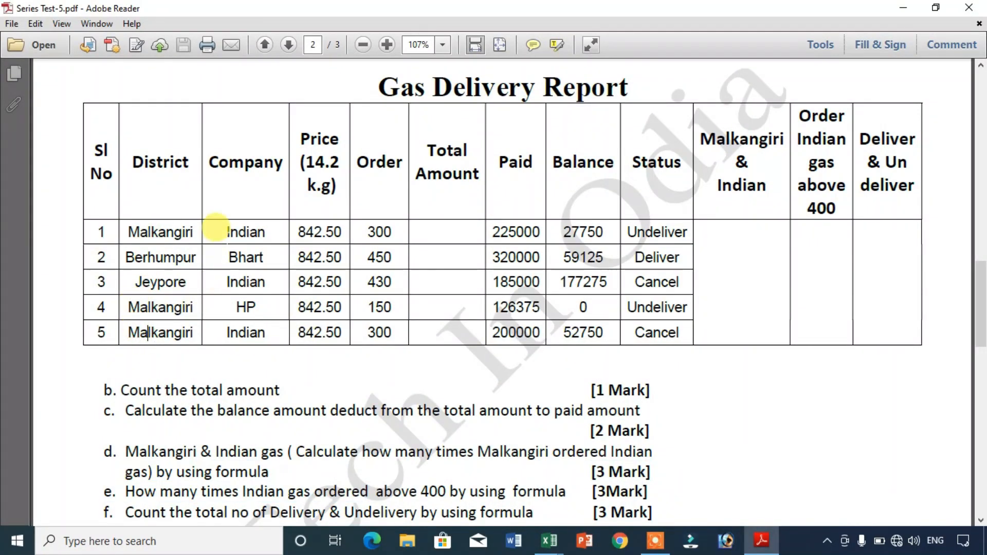
pyautogui.moveTo(248, 236); pyautogui.dragTo(251, 258)
pyautogui.click(240, 336)
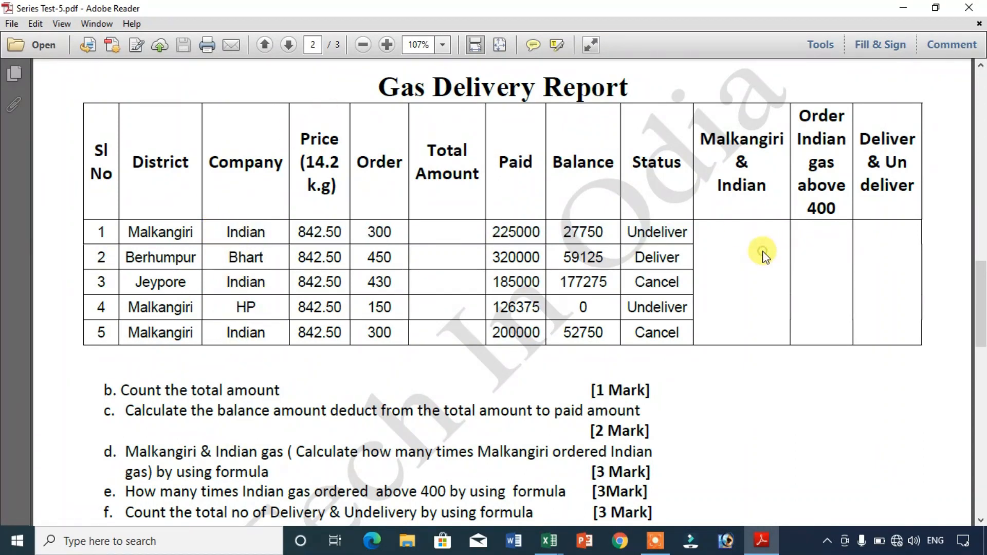
# Switch to Excel and begin a COUNTIFS formula in J3 with range B3:B7 and the criterion "Malkangiri".
pyautogui.click(560, 548)
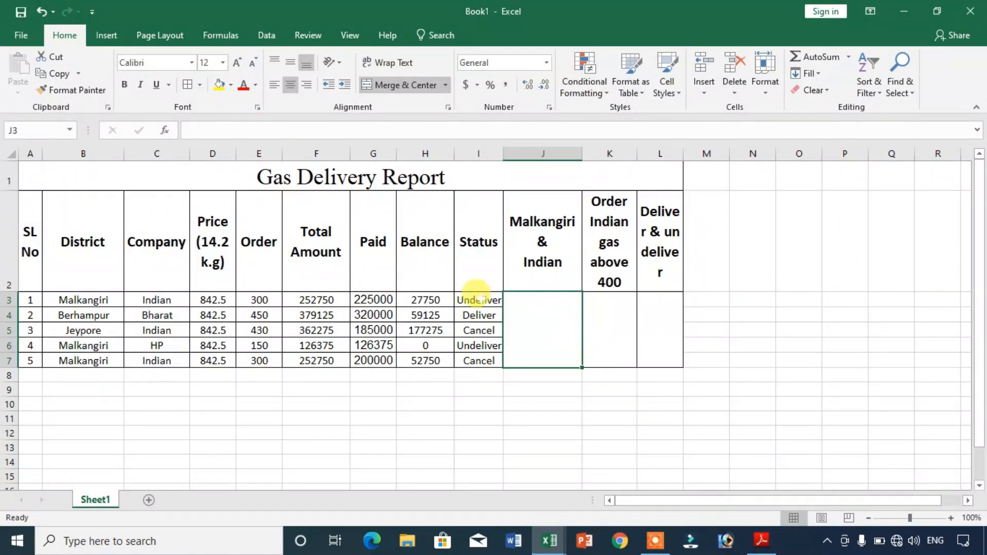
pyautogui.write('=coun')
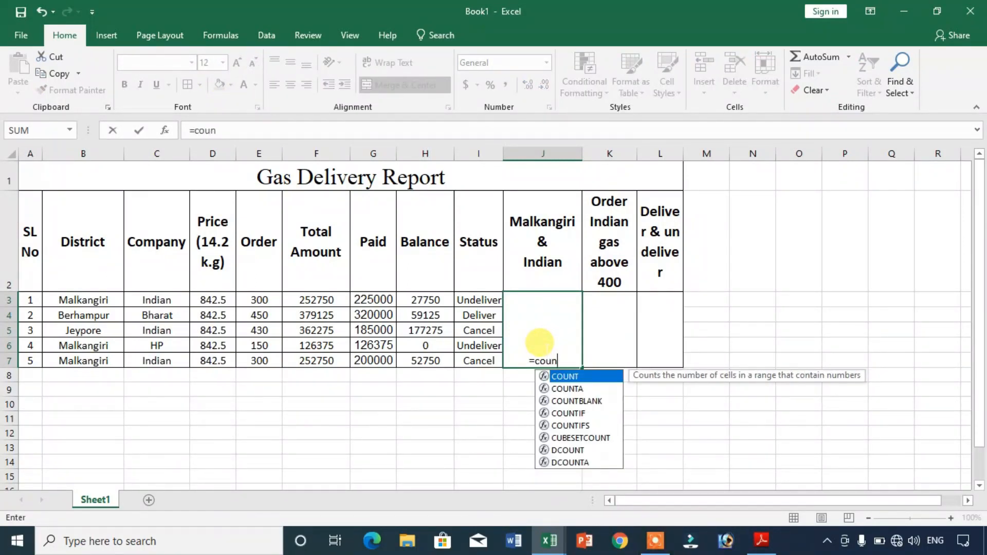
pyautogui.write('tifs')
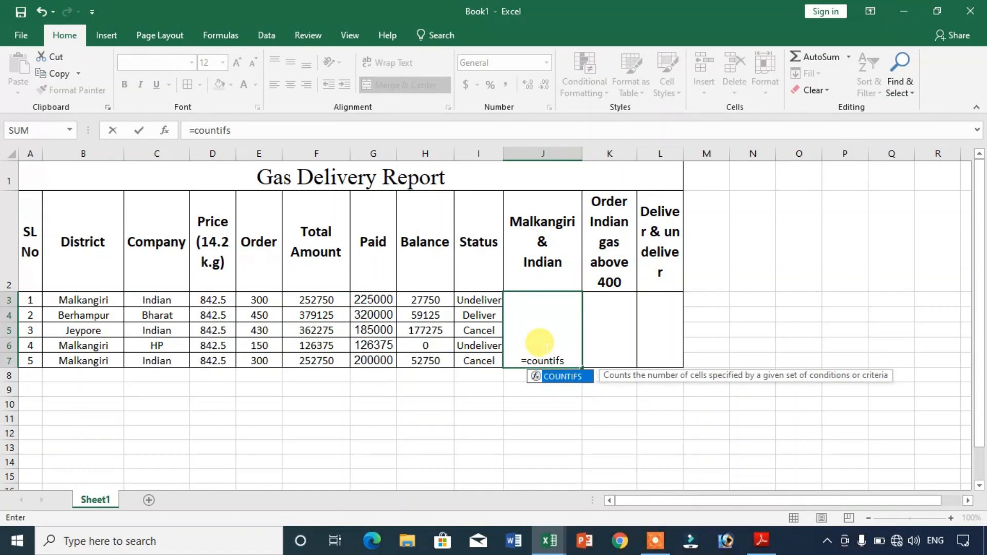
pyautogui.write('(')
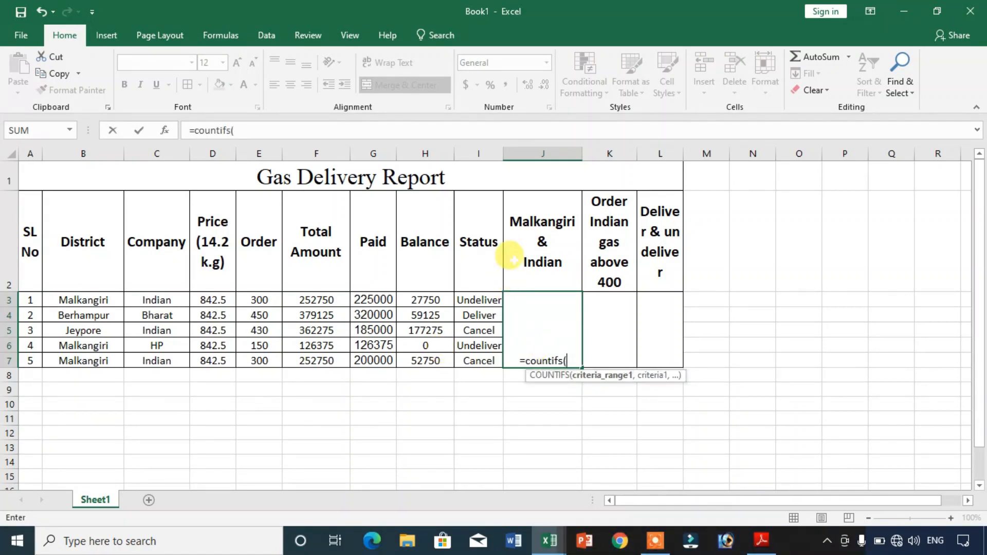
pyautogui.moveTo(92, 300); pyautogui.dragTo(103, 353)
pyautogui.write(',"')
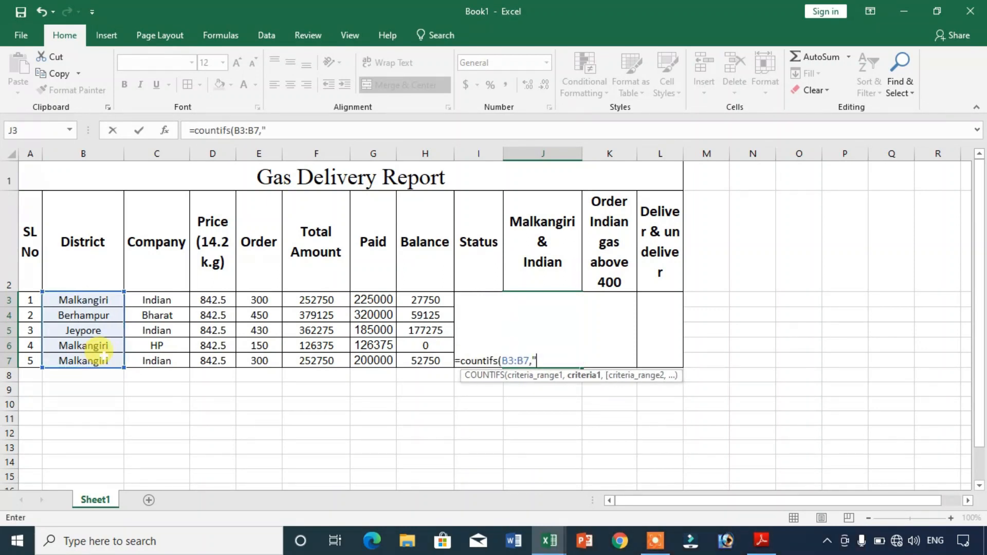
pyautogui.write('Malkangiri",')
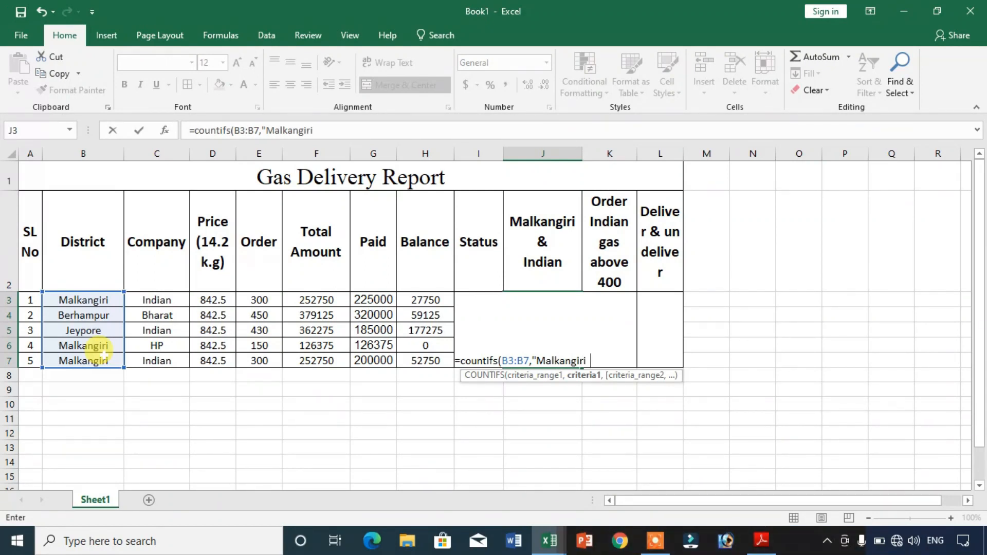
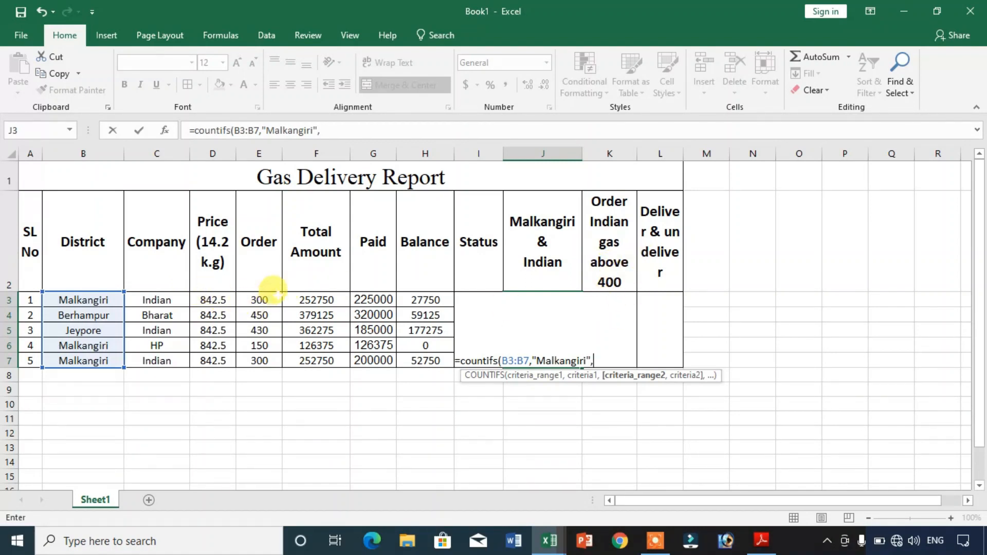
# Complete the COUNTIFS formula in J3 with the second range C3:C7 and the criterion "Indian".
pyautogui.moveTo(259, 300)
pyautogui.mouseDown()
pyautogui.moveTo(259, 331)
pyautogui.moveTo(260, 301)
pyautogui.mouseUp()
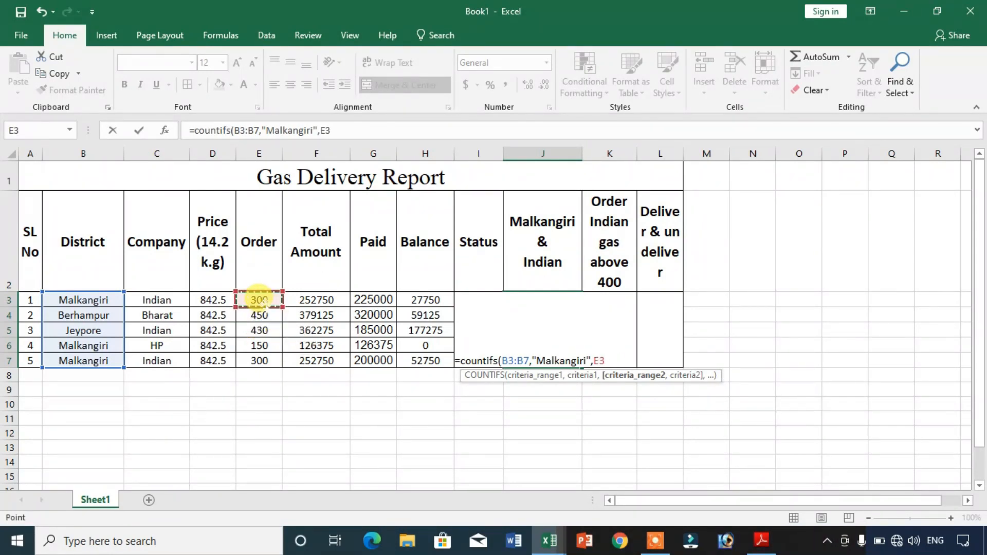
pyautogui.press('BackSpace')
pyautogui.press('BackSpace')
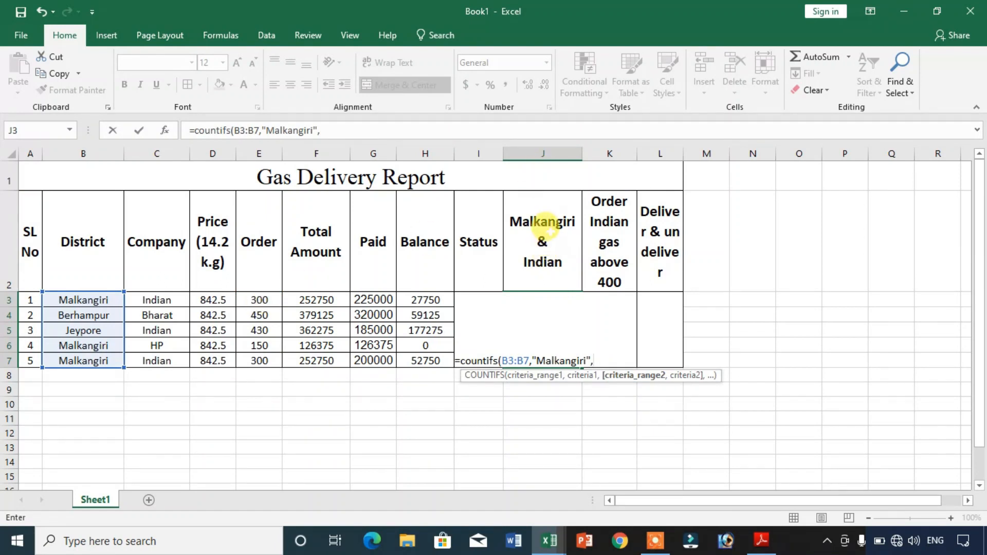
pyautogui.moveTo(141, 294); pyautogui.dragTo(154, 359)
pyautogui.write(',"I')
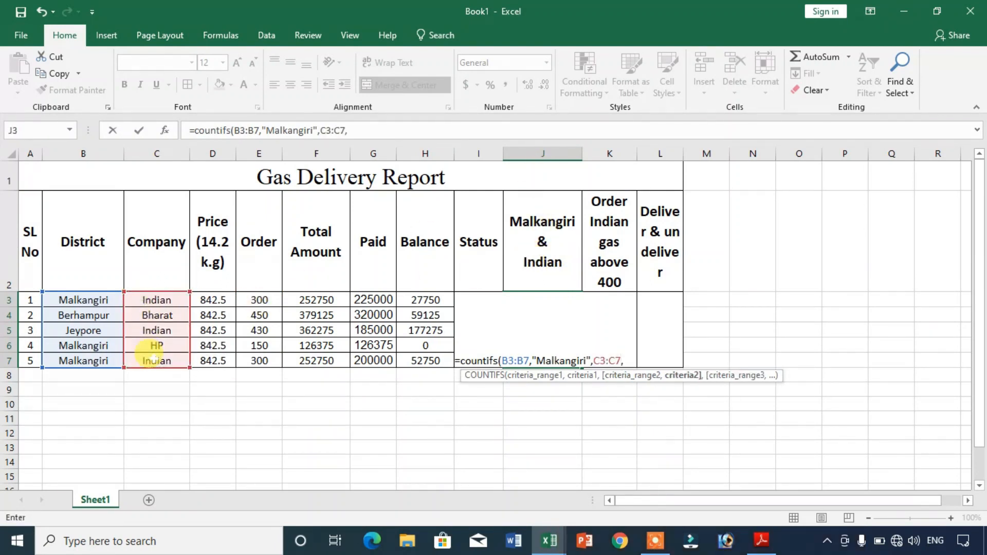
pyautogui.write('ndian"')
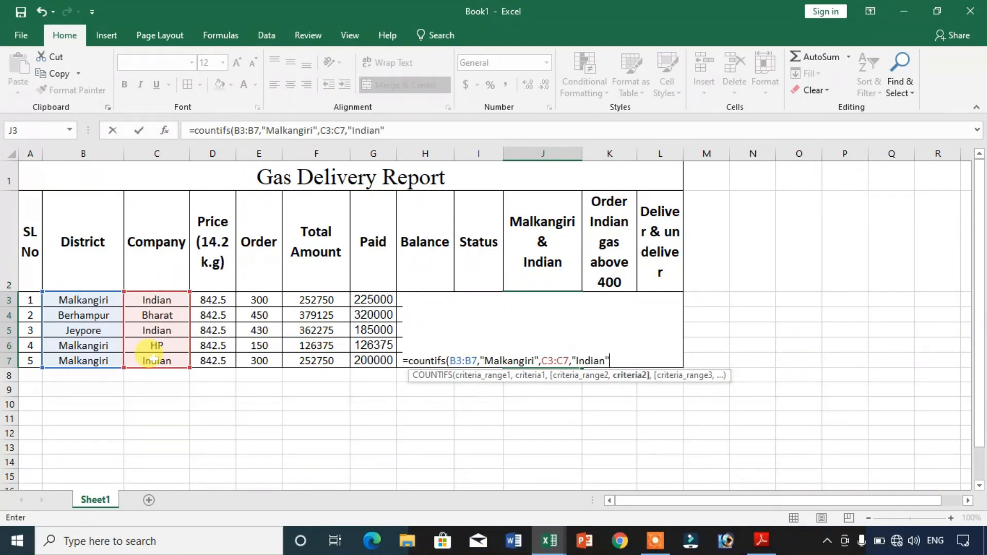
pyautogui.write(')')
pyautogui.press('Return')
# Middle-align the merged answer cells in columns J to L vertically and review the COUNTIFS formula in J3.
pyautogui.moveTo(559, 329); pyautogui.dragTo(650, 331)
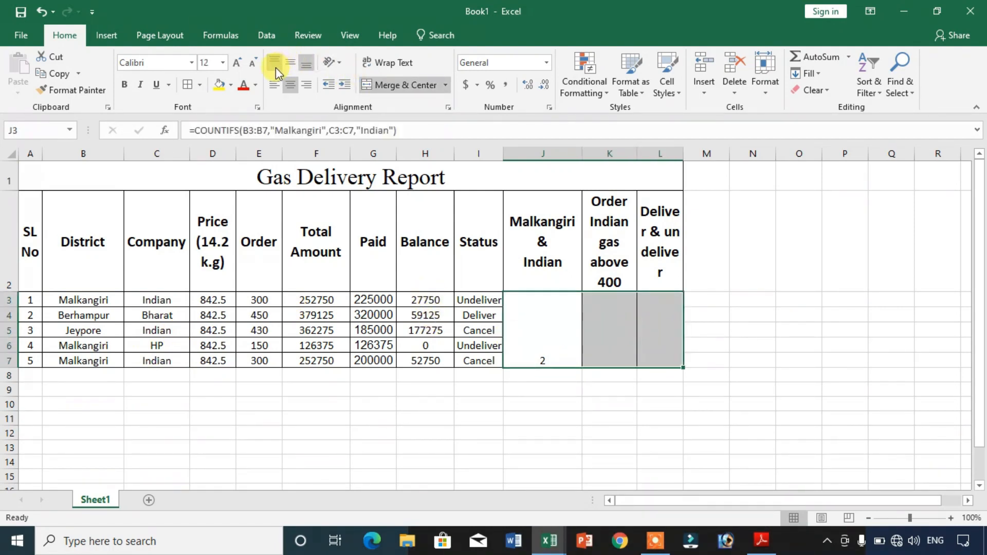
pyautogui.click(567, 329)
pyautogui.doubleClick(565, 330)
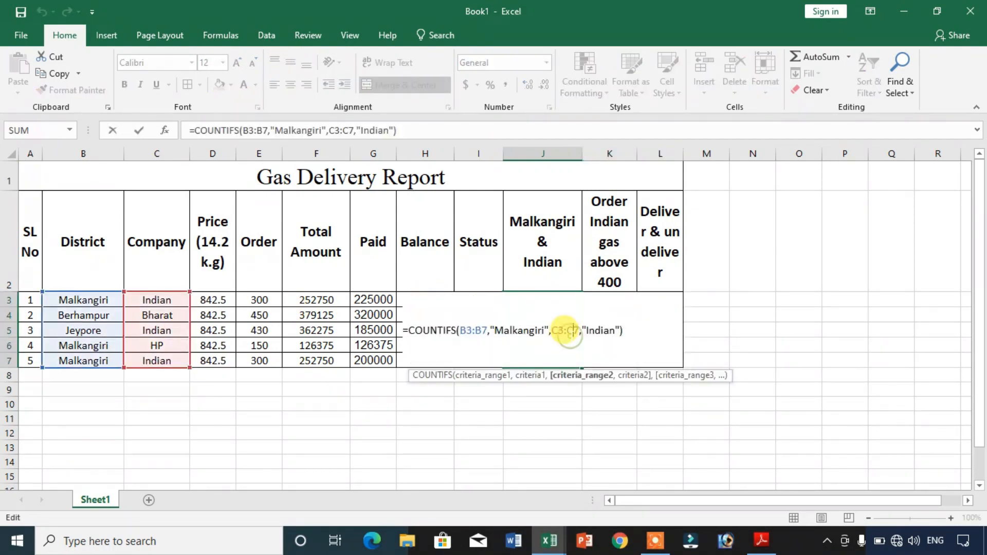
pyautogui.press('Escape')
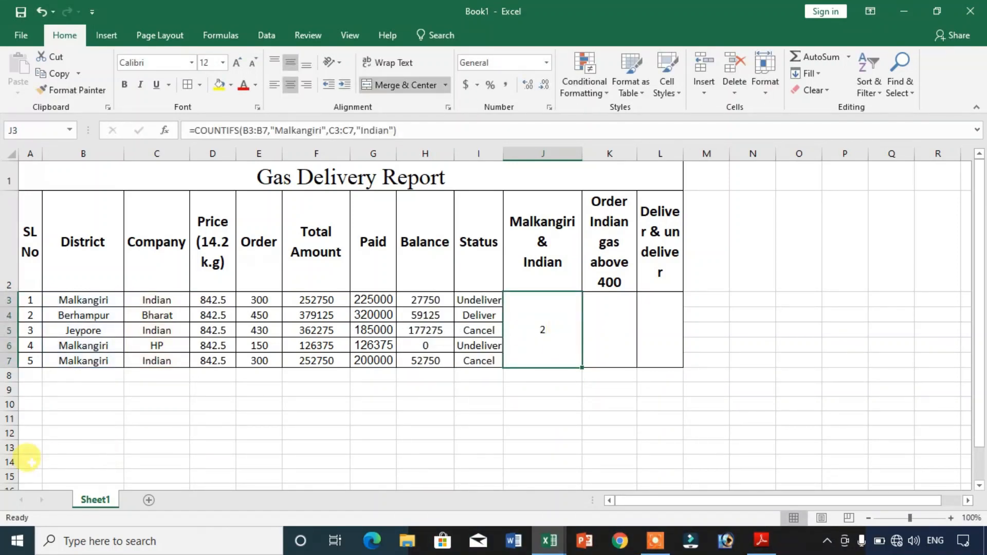
# Check the Malkangiri and Indian rows against the count in J3, and look at the Order Indian gas above 400 column.
pyautogui.click(66, 303)
pyautogui.press('Right')
pyautogui.click(67, 361)
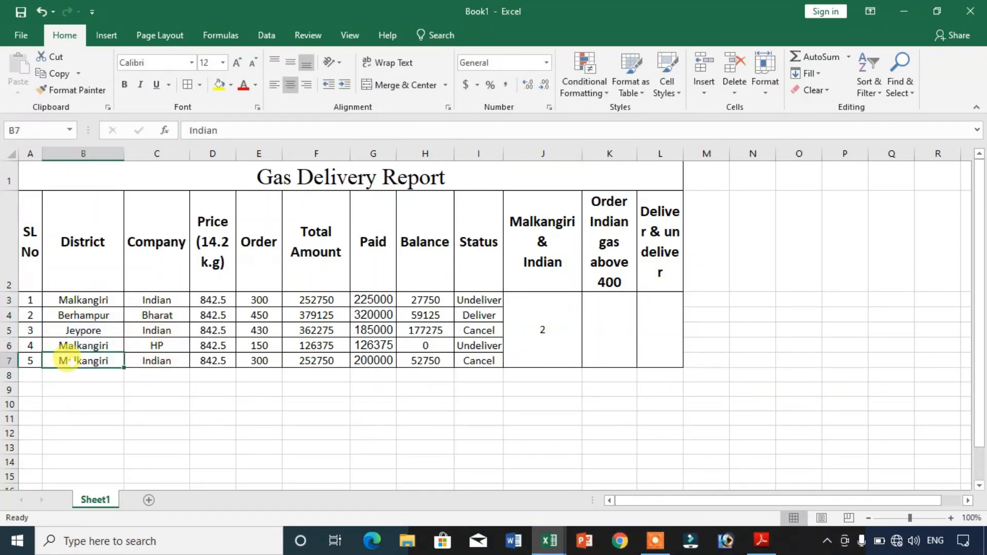
pyautogui.click(129, 360)
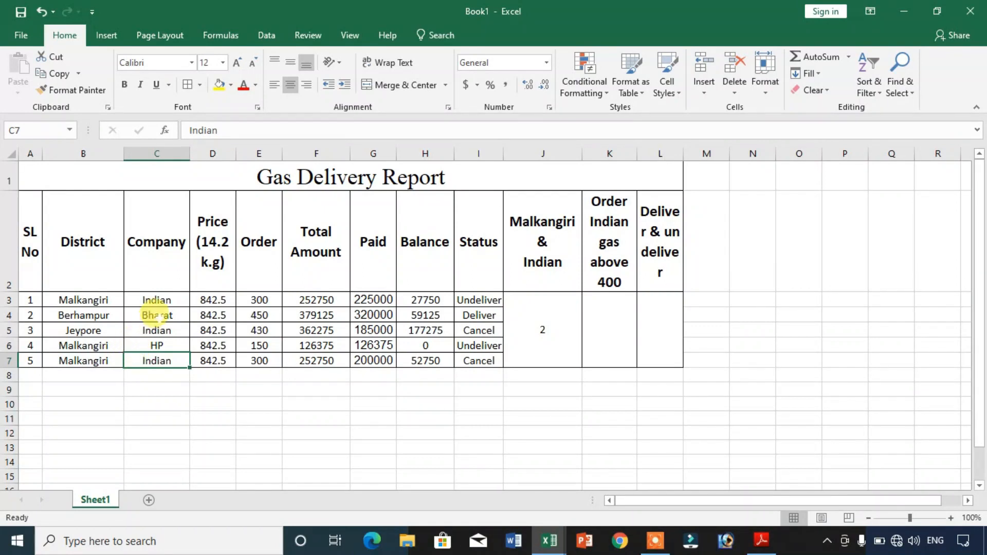
pyautogui.click(549, 329)
pyautogui.click(606, 205)
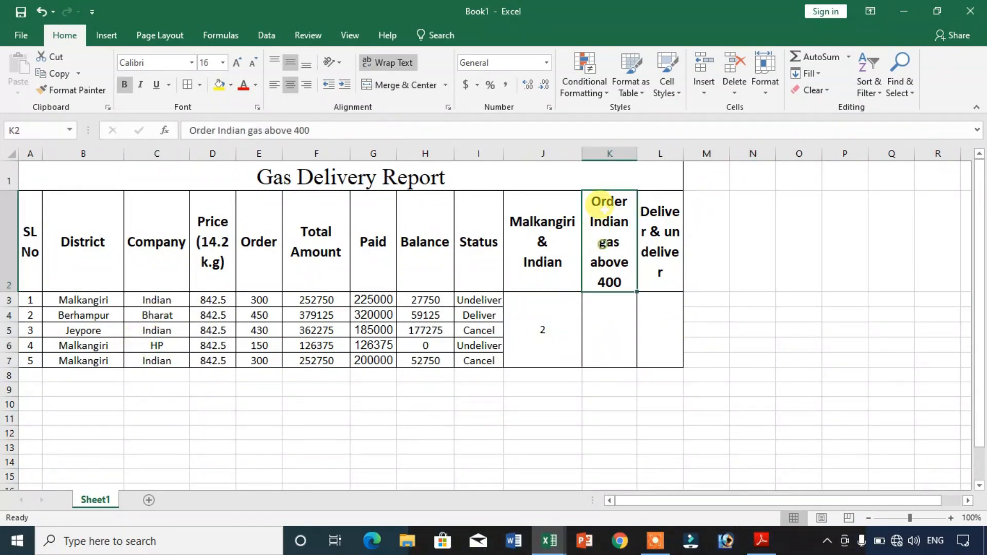
pyautogui.click(615, 317)
pyautogui.scroll(-3, 509, 293)
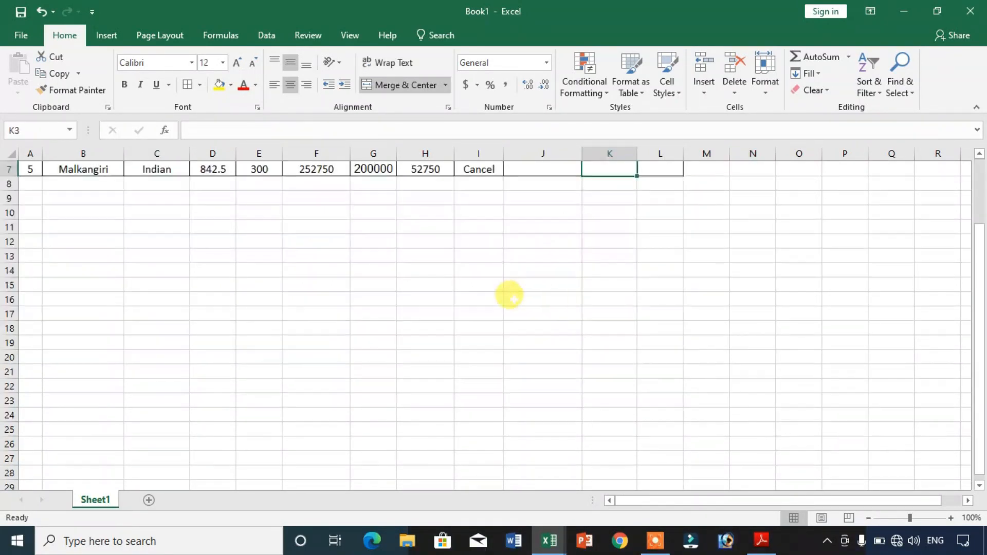
pyautogui.scroll(3, 443, 290)
pyautogui.scroll(1, 443, 290)
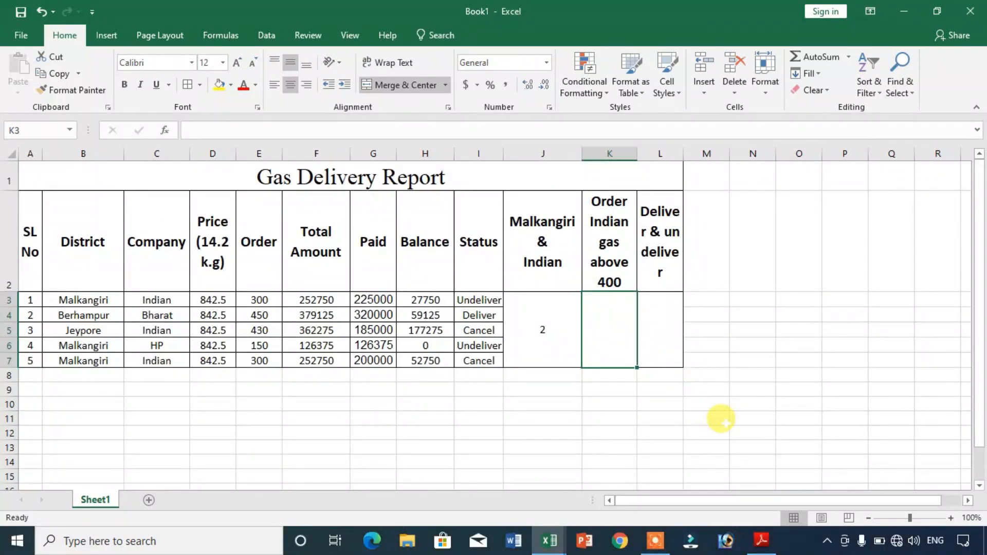
# Switch to Adobe Reader, read question e, and examine the Company entries in the table for Indian gas orders above 400.
pyautogui.click(761, 540)
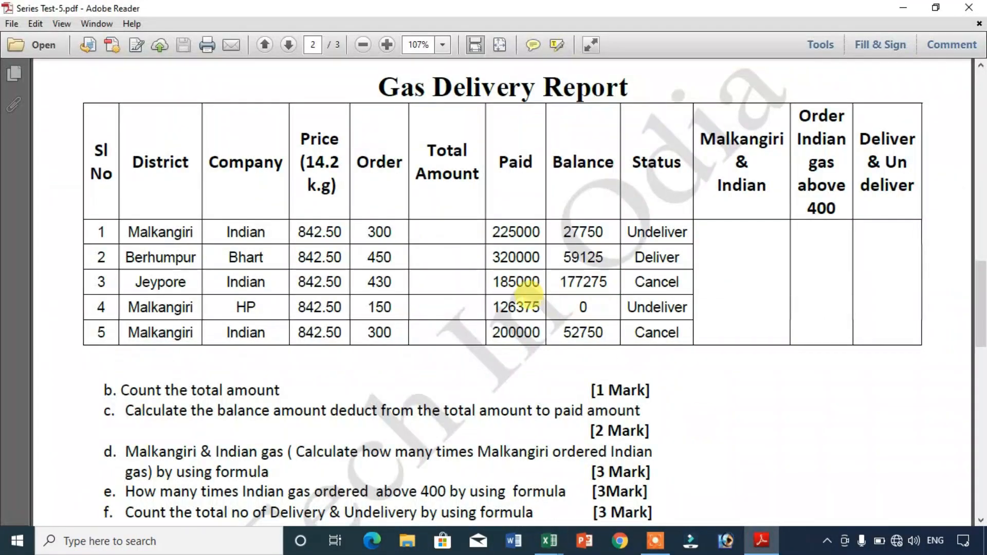
pyautogui.scroll(-3, 514, 314)
pyautogui.scroll(3, 242, 390)
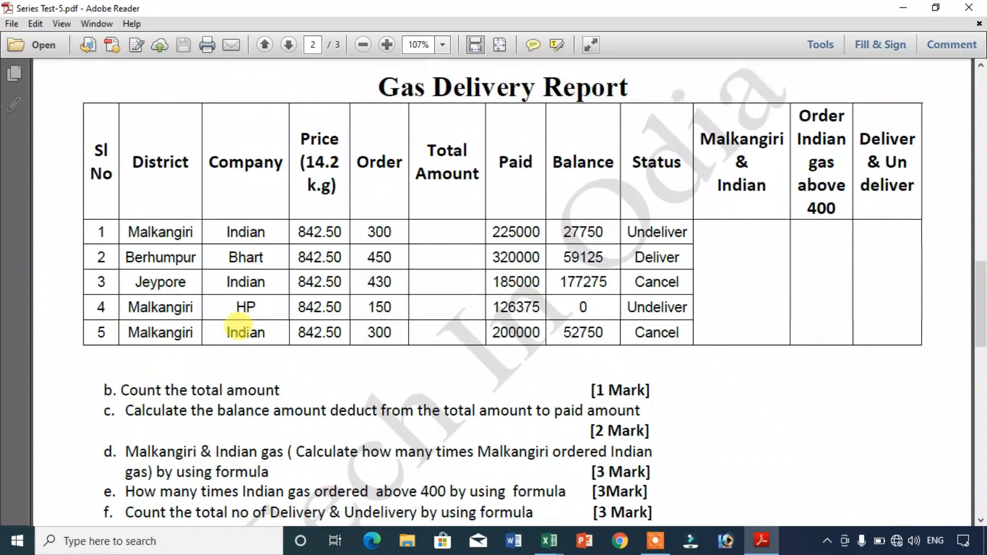
pyautogui.scroll(-4, 442, 291)
pyautogui.moveTo(125, 352); pyautogui.dragTo(565, 340)
pyautogui.scroll(3, 567, 340)
pyautogui.click(806, 273)
pyautogui.scroll(-1, 415, 335)
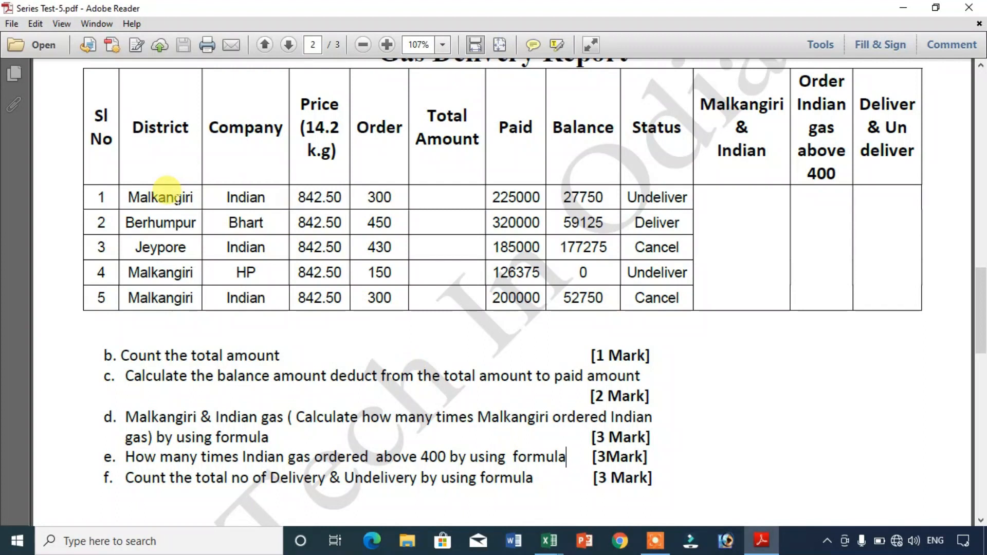
pyautogui.moveTo(216, 192); pyautogui.dragTo(237, 271)
pyautogui.click(240, 252)
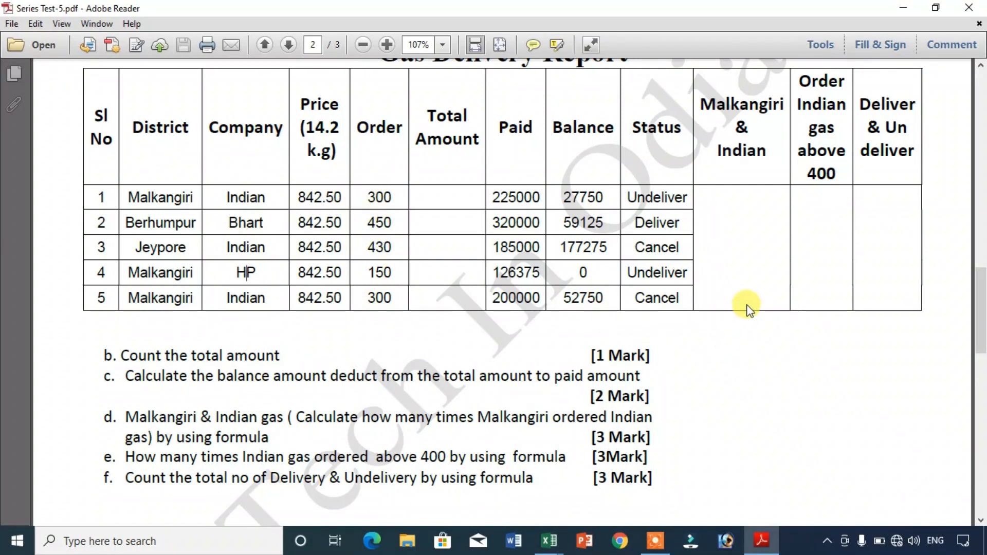
pyautogui.click(790, 260)
# Switch to Excel and count Indian gas orders above 400 in K3 with =COUNTIFS(C3:C7,"Indian",E3:E7,">400").
pyautogui.click(549, 541)
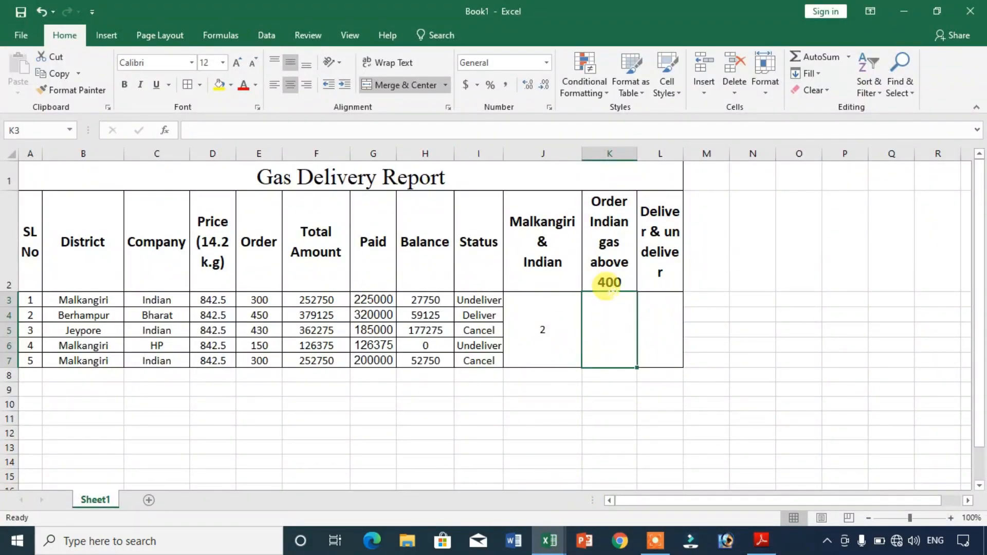
pyautogui.write('=')
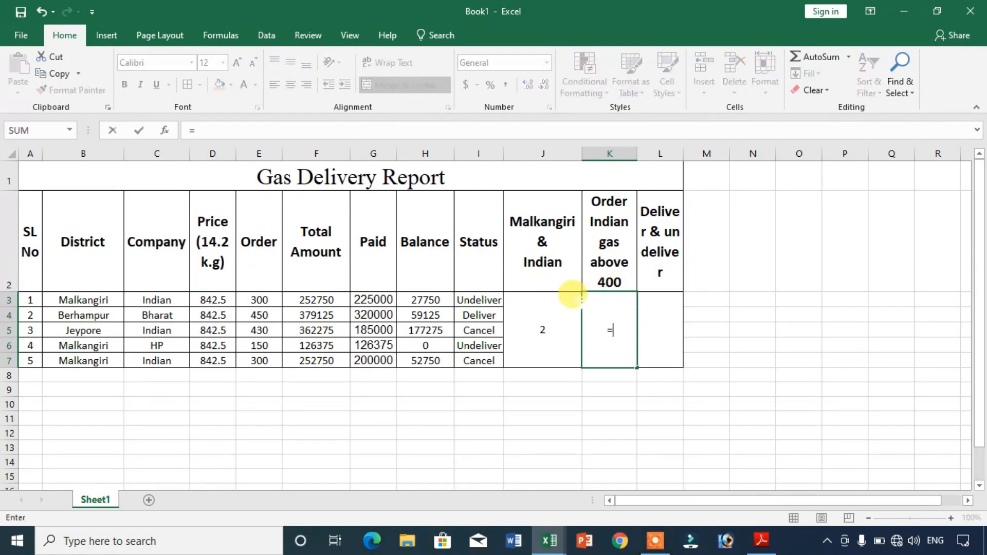
pyautogui.write('countifs(')
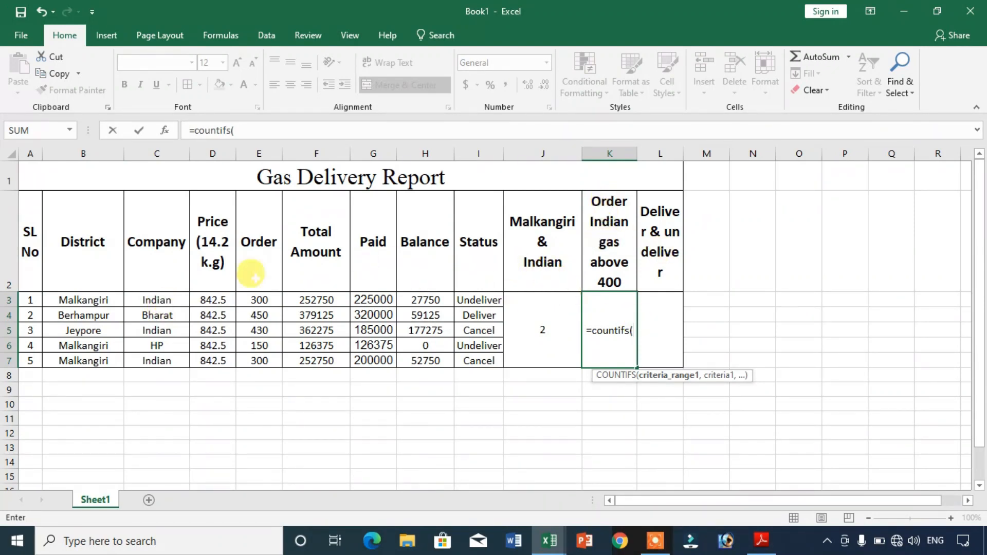
pyautogui.moveTo(146, 298); pyautogui.dragTo(156, 349)
pyautogui.write(',"')
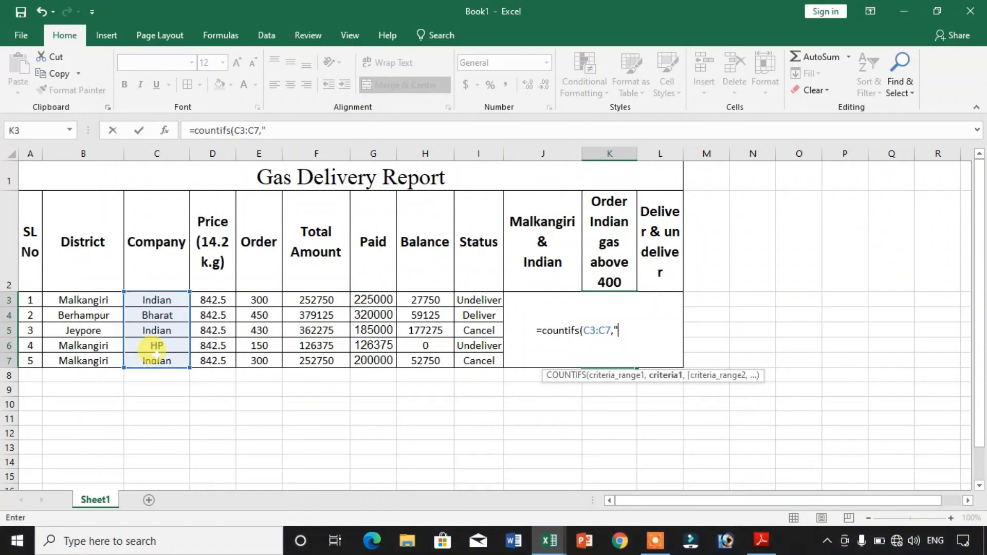
pyautogui.write('Indian",')
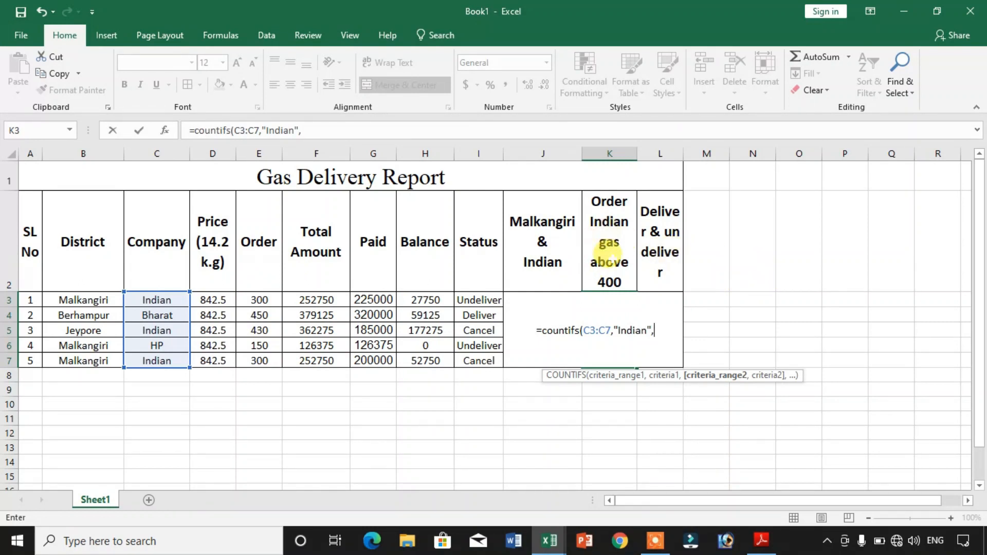
pyautogui.moveTo(259, 298); pyautogui.dragTo(258, 355)
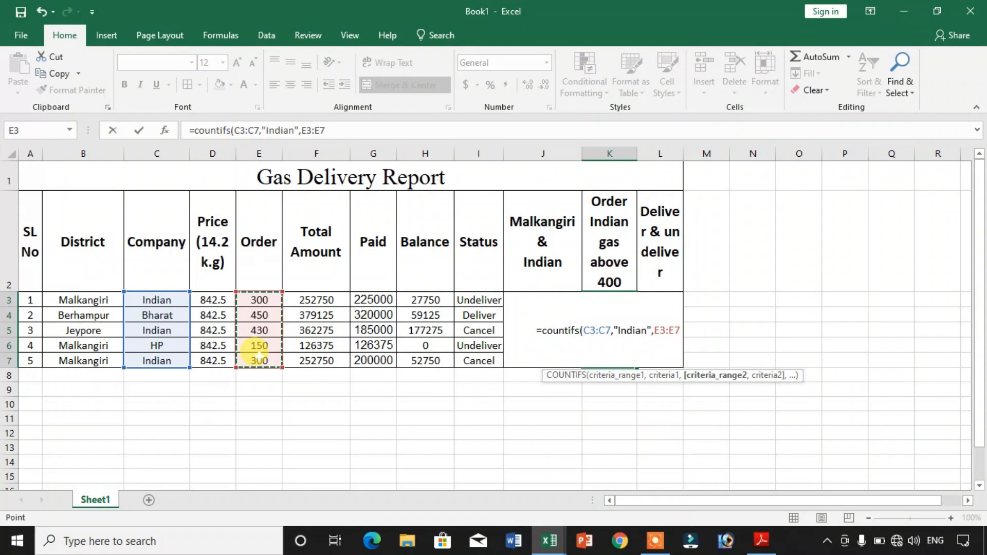
pyautogui.write(',"')
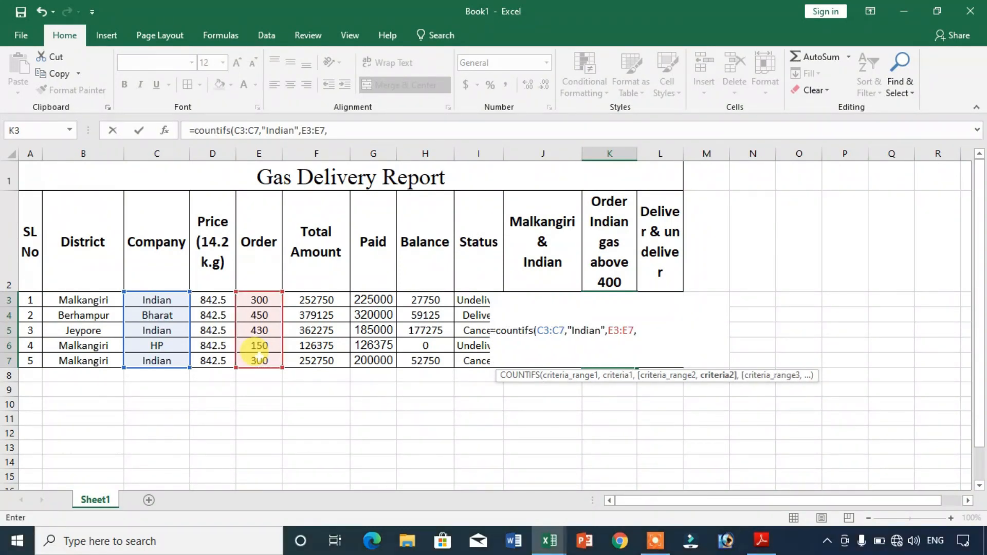
pyautogui.write('>400")')
pyautogui.press('Return')
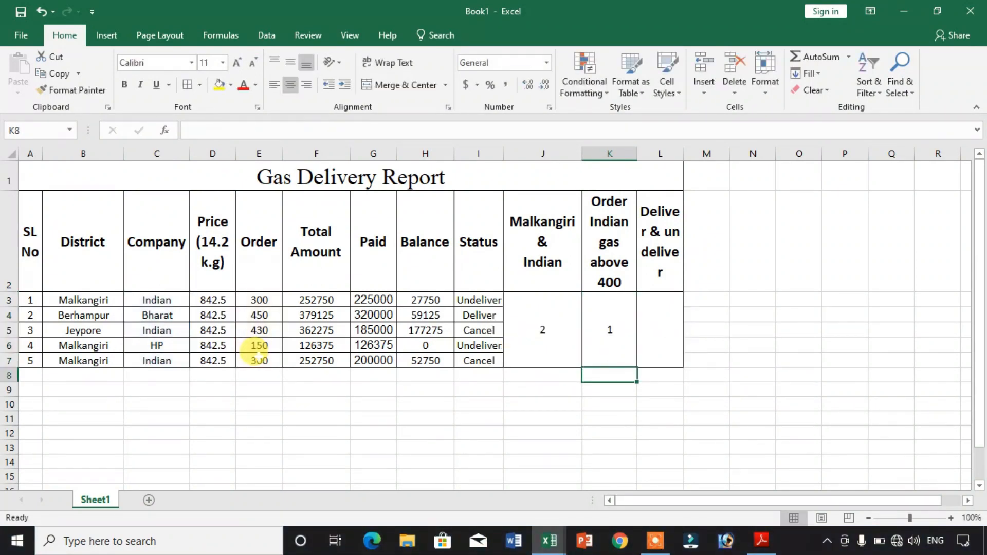
# Check the Indian rows' order quantities against the count in K3 and open its COUNTIFS formula for review.
pyautogui.click(614, 331)
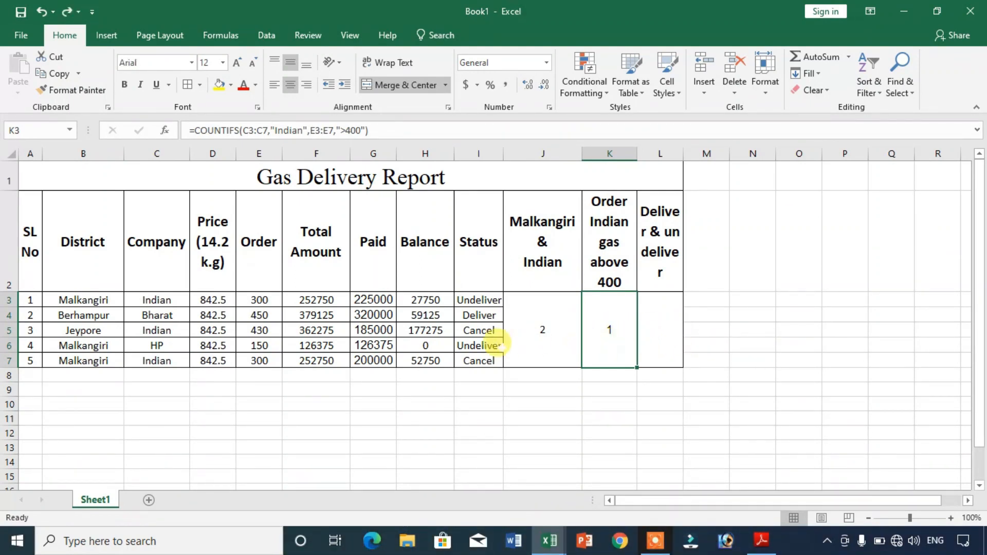
pyautogui.click(157, 301)
pyautogui.click(260, 298)
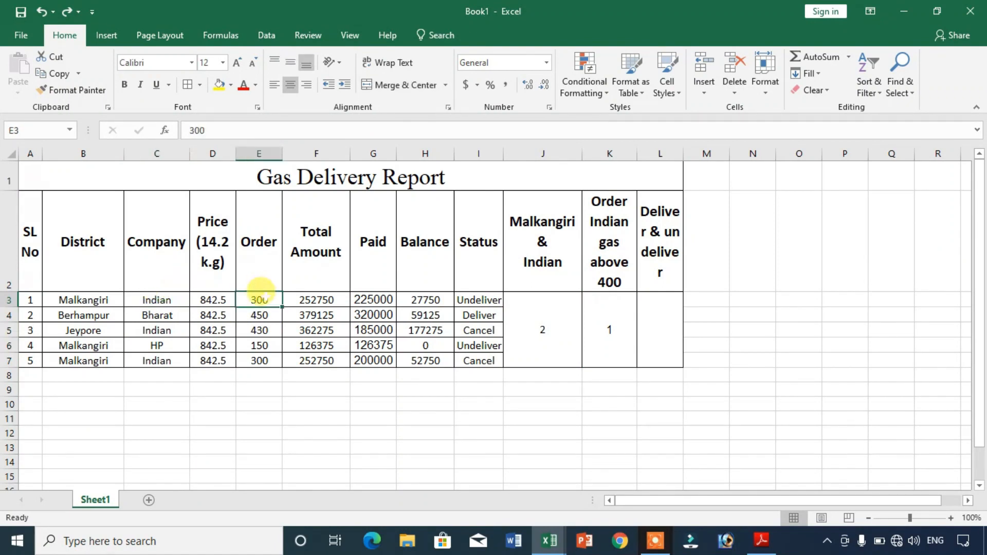
pyautogui.click(157, 330)
pyautogui.click(260, 330)
pyautogui.click(259, 360)
pyautogui.click(261, 327)
pyautogui.moveTo(188, 329); pyautogui.dragTo(259, 330)
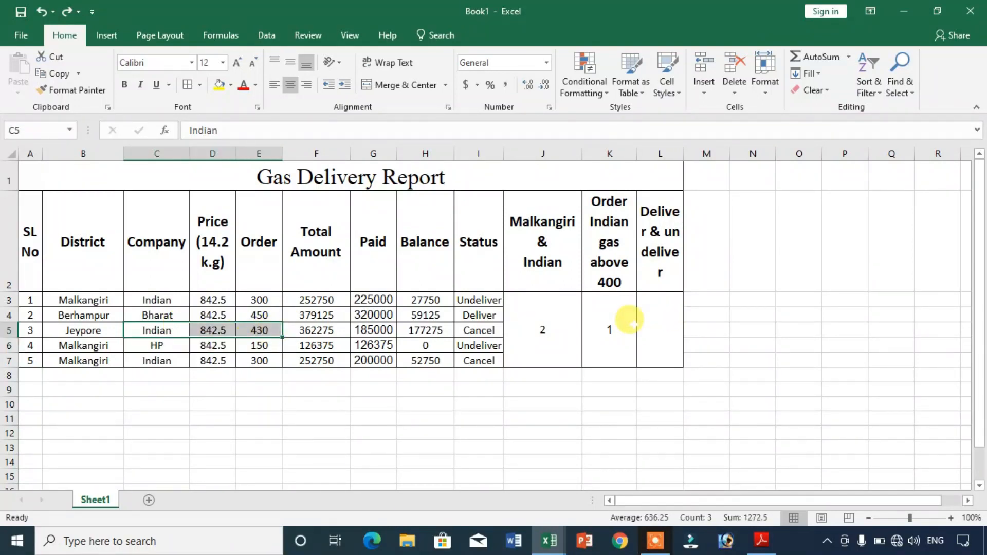
pyautogui.doubleClick(629, 320)
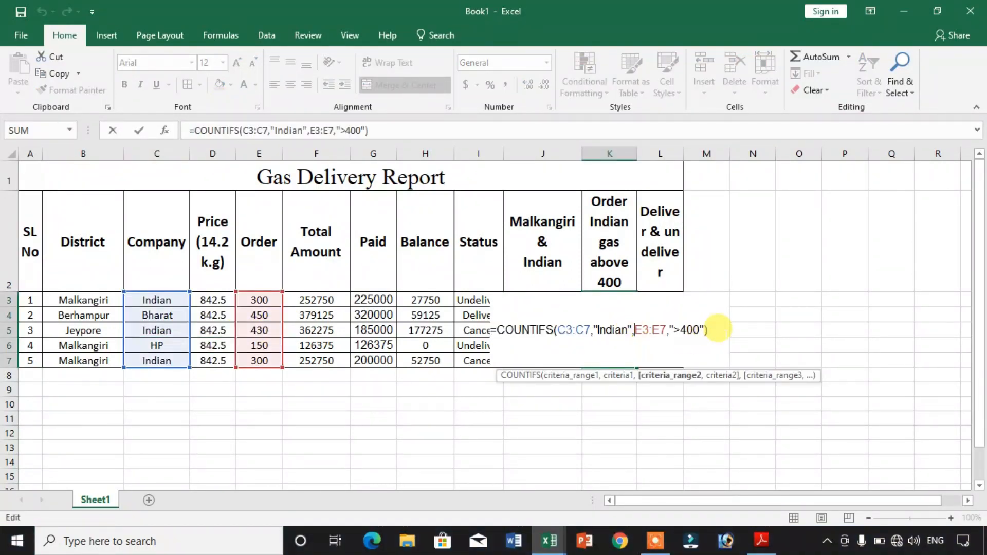
# Close the K3 formula unchanged and widen column L slightly so its Deliver & un deliver header wraps between whole words.
pyautogui.press('Return')
pyautogui.click(654, 309)
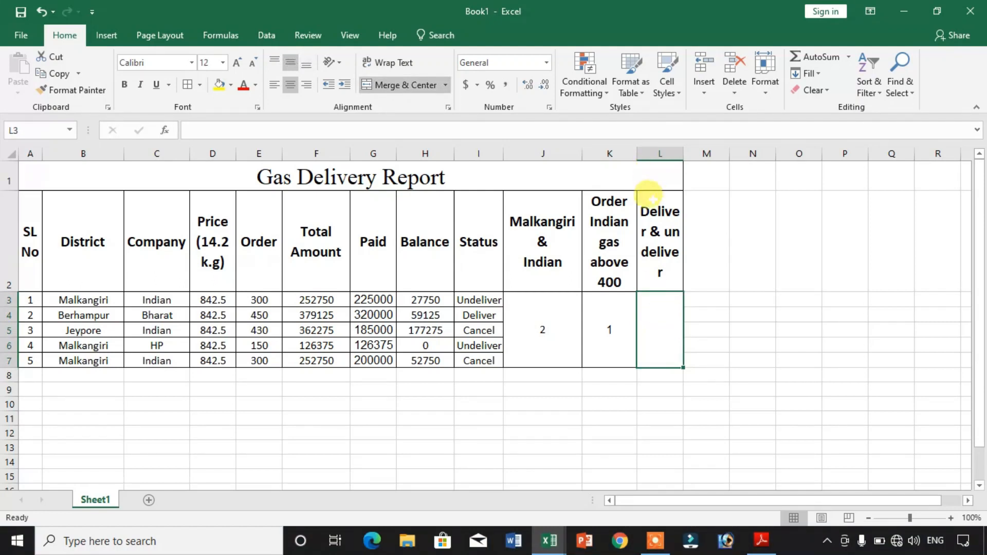
pyautogui.moveTo(680, 155); pyautogui.dragTo(688, 155)
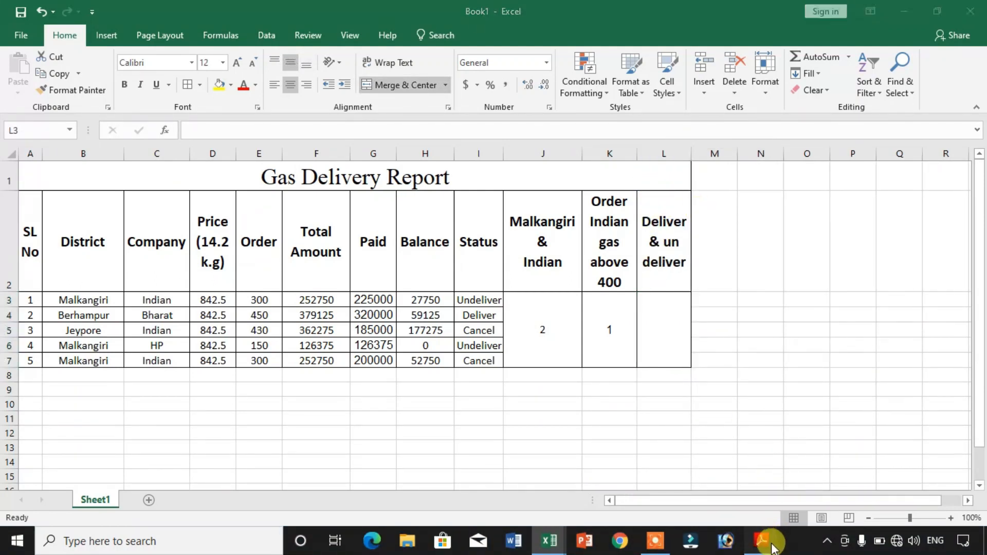
# Switch to Adobe Reader, read question f on counting Delivery and Undelivery, and examine the Status and Deliver & Un deliver columns.
pyautogui.click(761, 540)
pyautogui.scroll(1, 658, 247)
pyautogui.scroll(-3, 822, 231)
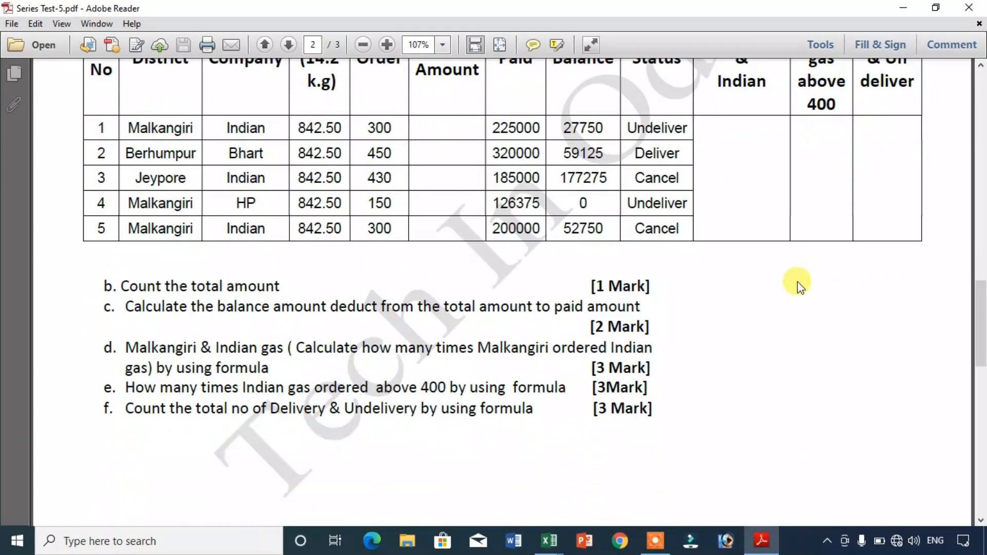
pyautogui.scroll(1, 111, 381)
pyautogui.scroll(1, 111, 382)
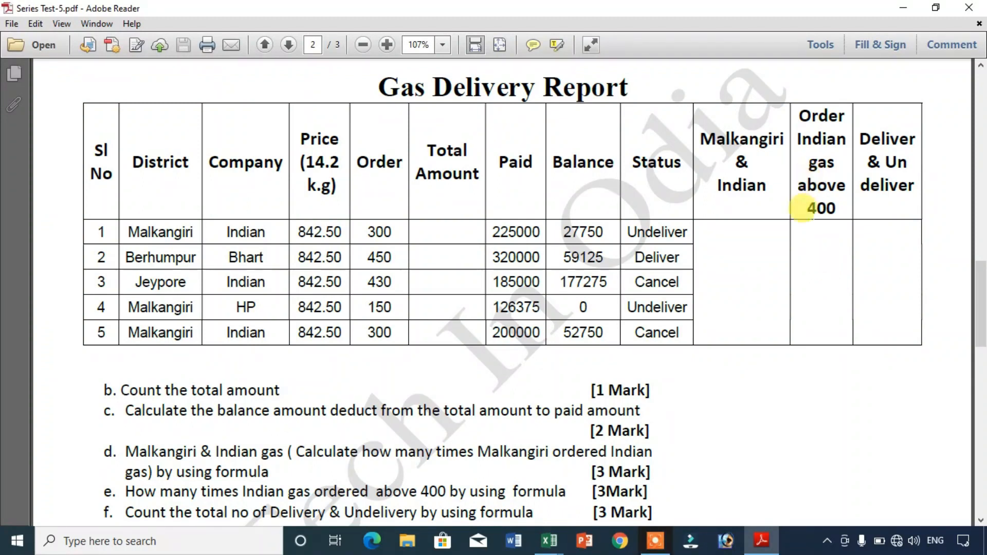
pyautogui.scroll(-3, 294, 437)
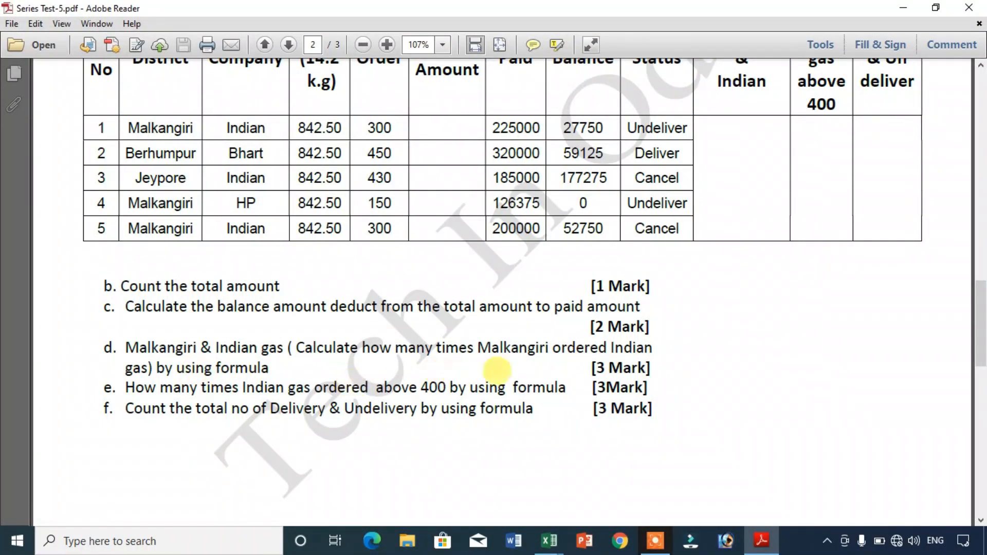
pyautogui.moveTo(126, 409); pyautogui.dragTo(411, 408)
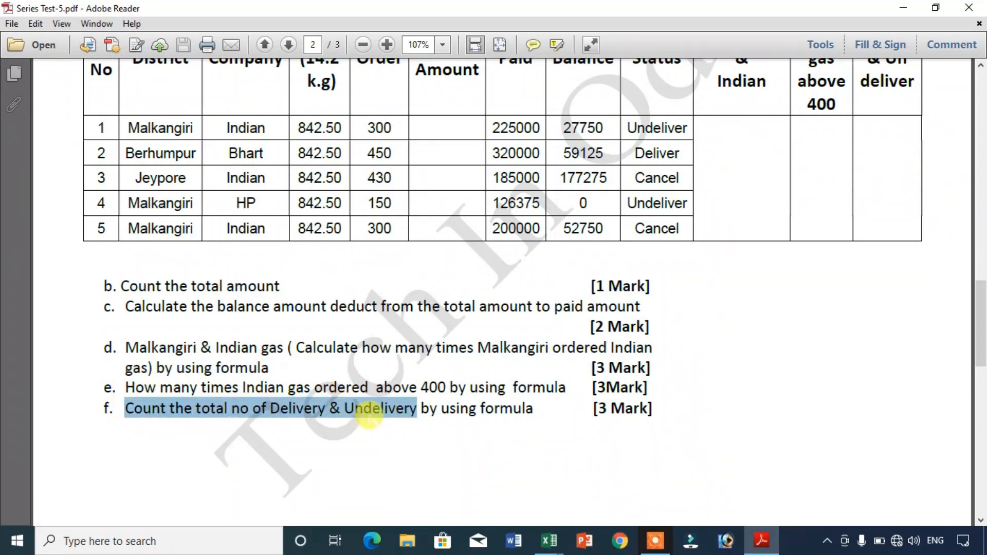
pyautogui.click(406, 449)
pyautogui.moveTo(344, 409); pyautogui.dragTo(533, 408)
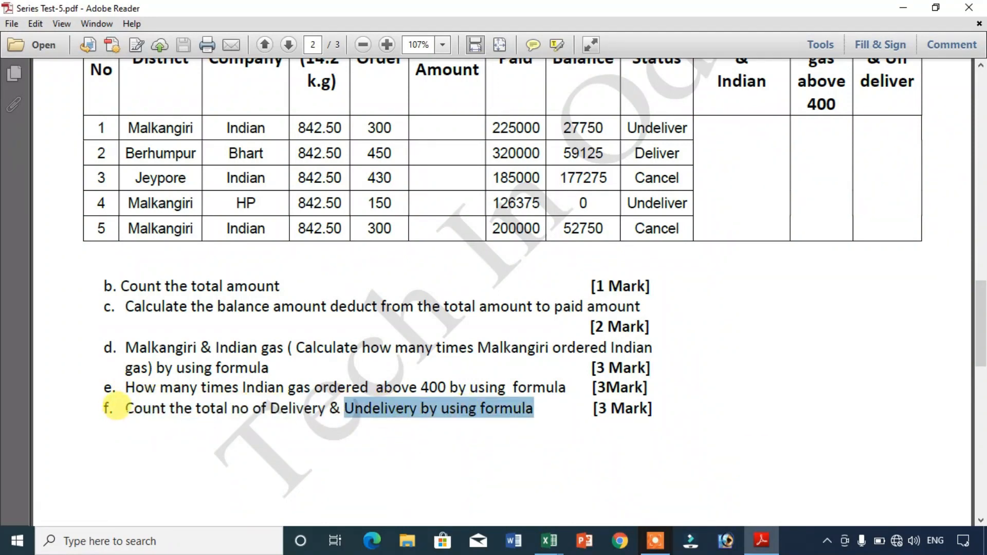
pyautogui.click(116, 408)
pyautogui.moveTo(231, 409); pyautogui.dragTo(522, 411)
pyautogui.scroll(5, 621, 369)
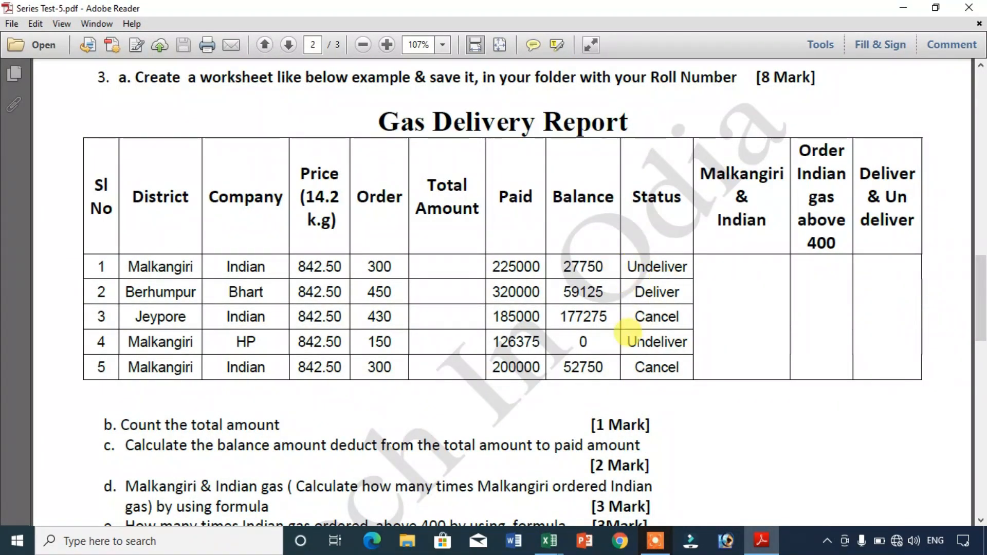
pyautogui.click(886, 300)
pyautogui.click(888, 324)
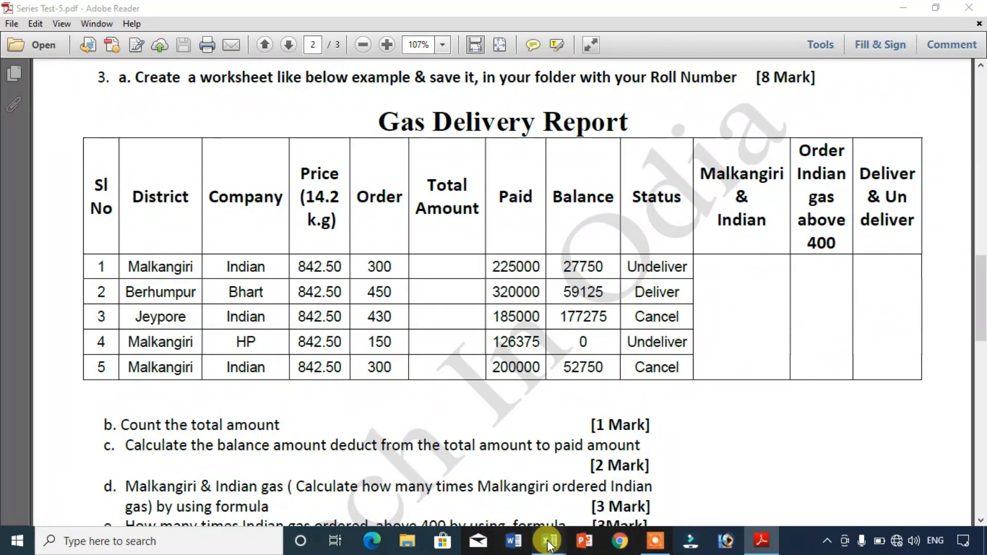
# Switch to Excel and count the delivered and undelivered orders in L3 with =SUM(COUNTIFS(I3:I7,{"deliver","undeliver"})), accepting the suggested formula correction.
pyautogui.click(549, 540)
pyautogui.click(631, 448)
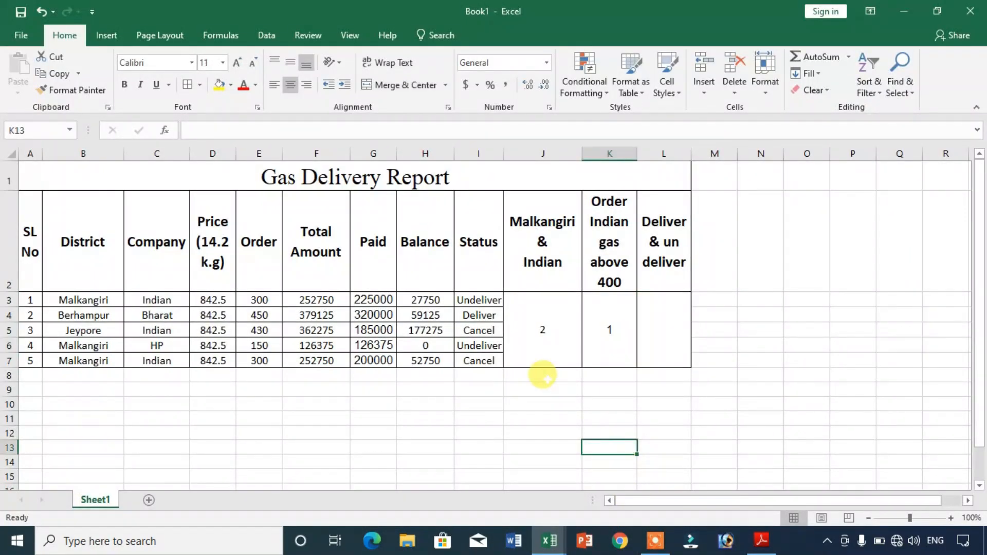
pyautogui.click(665, 340)
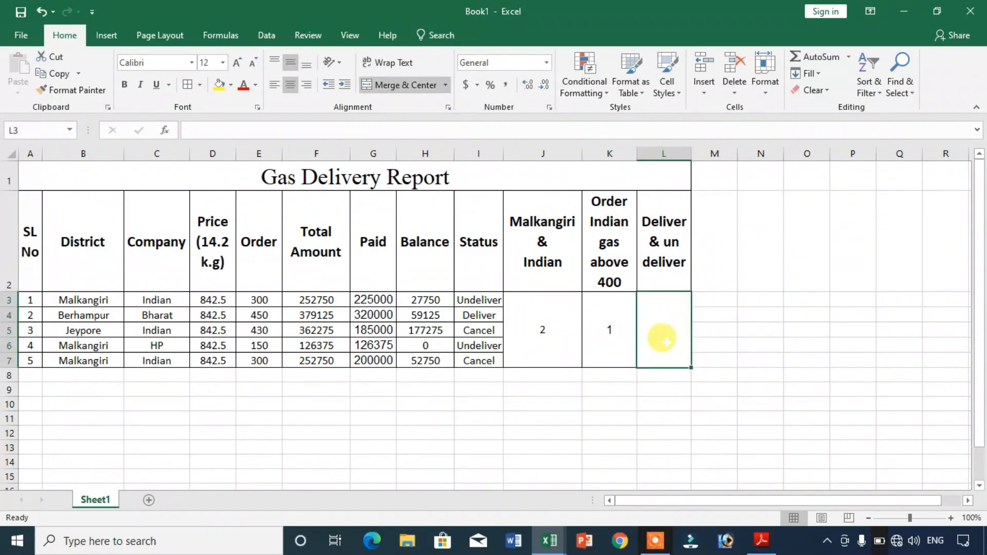
pyautogui.write('=sum')
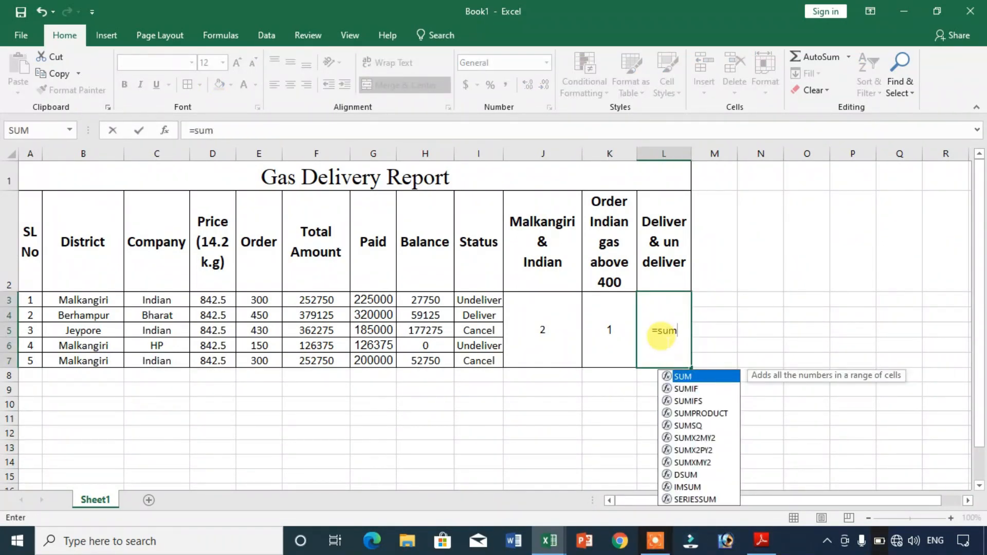
pyautogui.write('(')
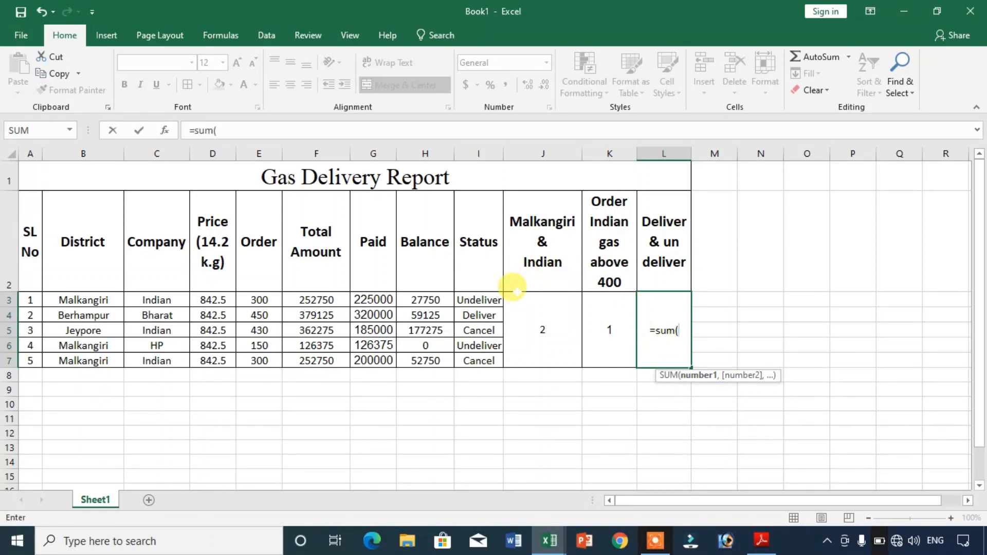
pyautogui.write('co')
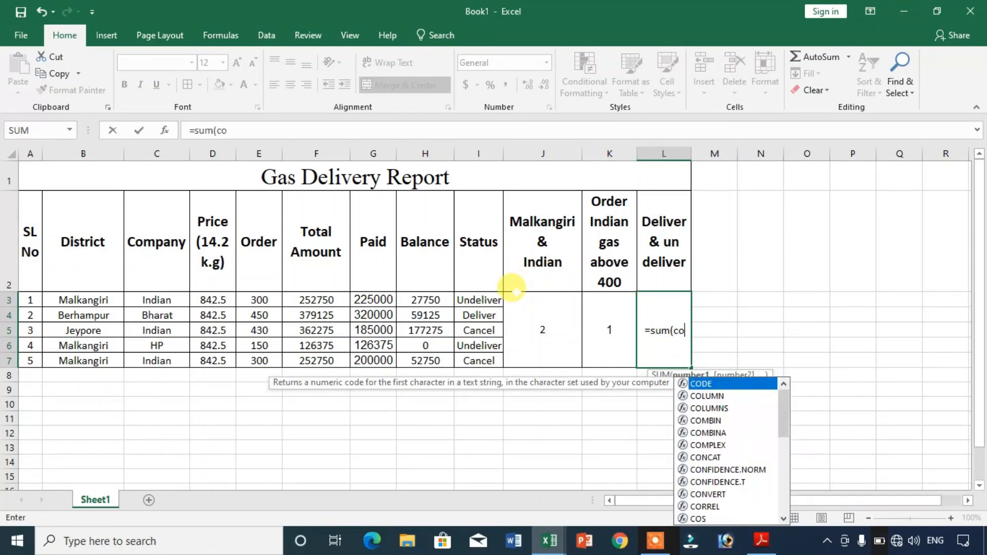
pyautogui.write('untifs(')
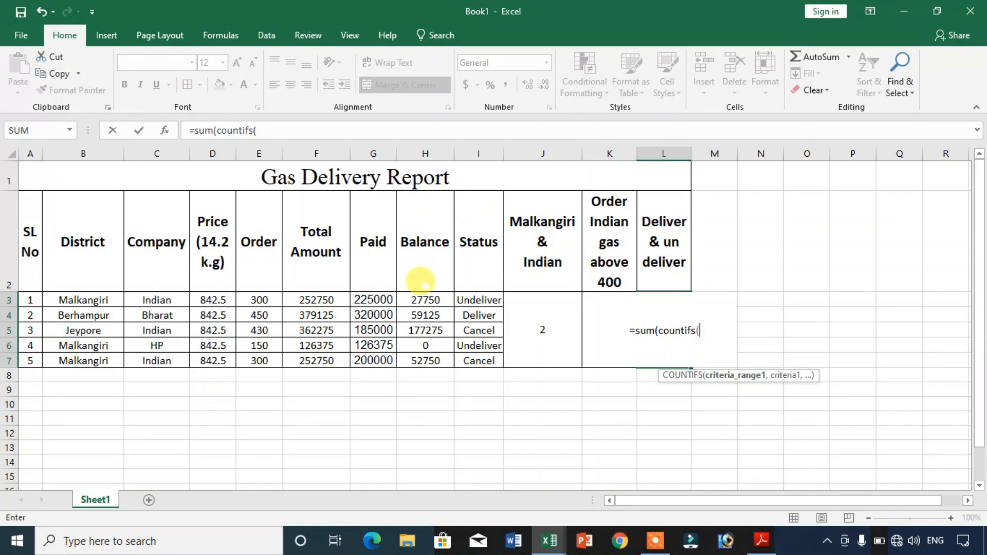
pyautogui.moveTo(460, 296); pyautogui.dragTo(466, 355)
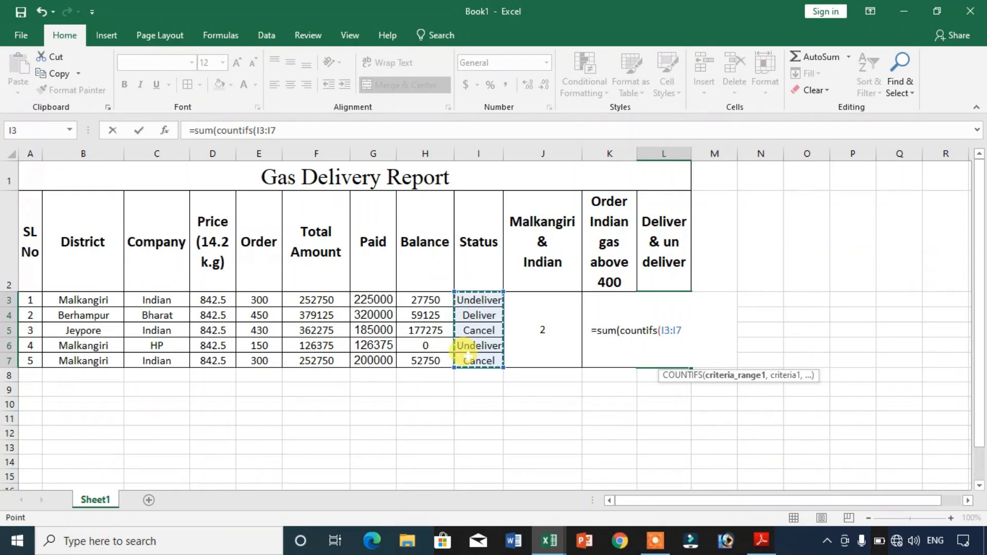
pyautogui.write(',')
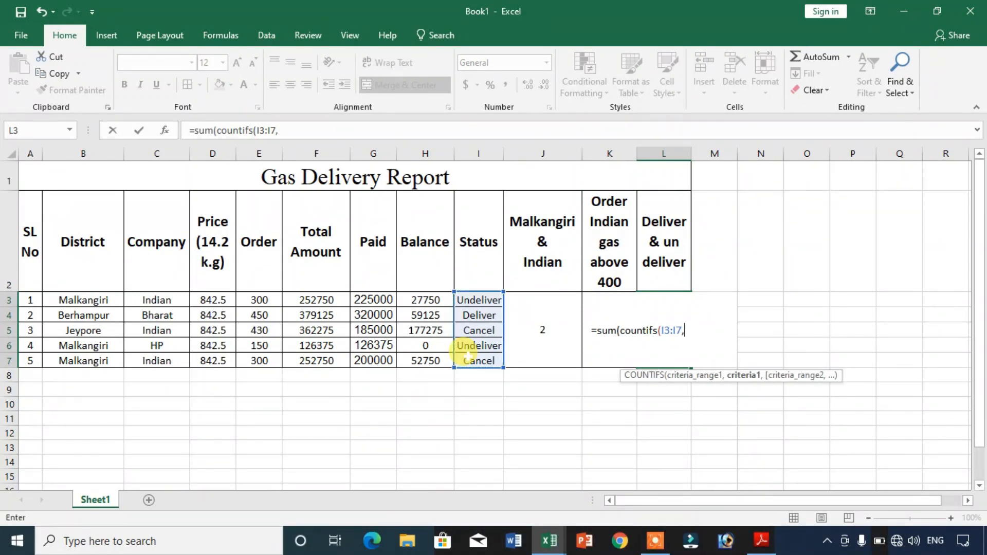
pyautogui.write('{"deliver')
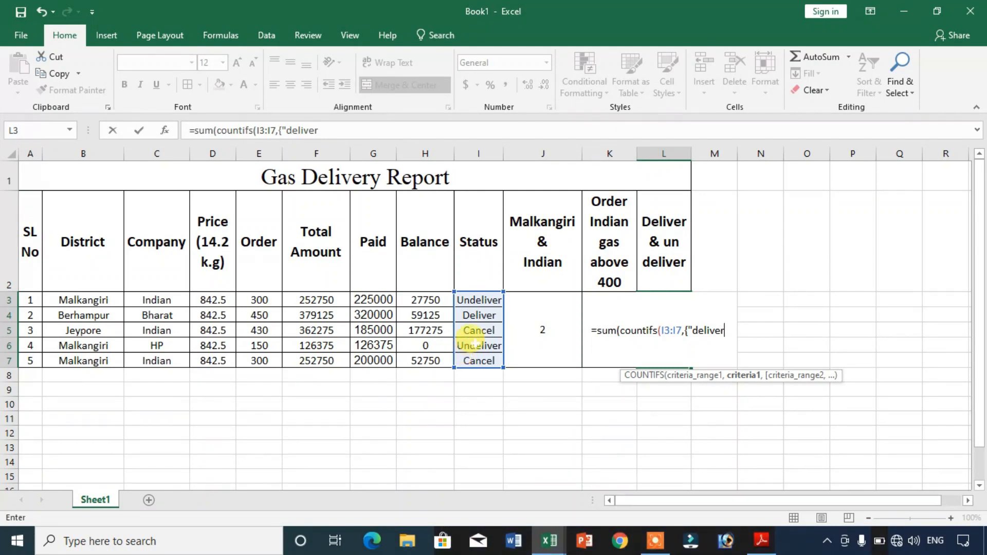
pyautogui.write('"')
pyautogui.write(',"u')
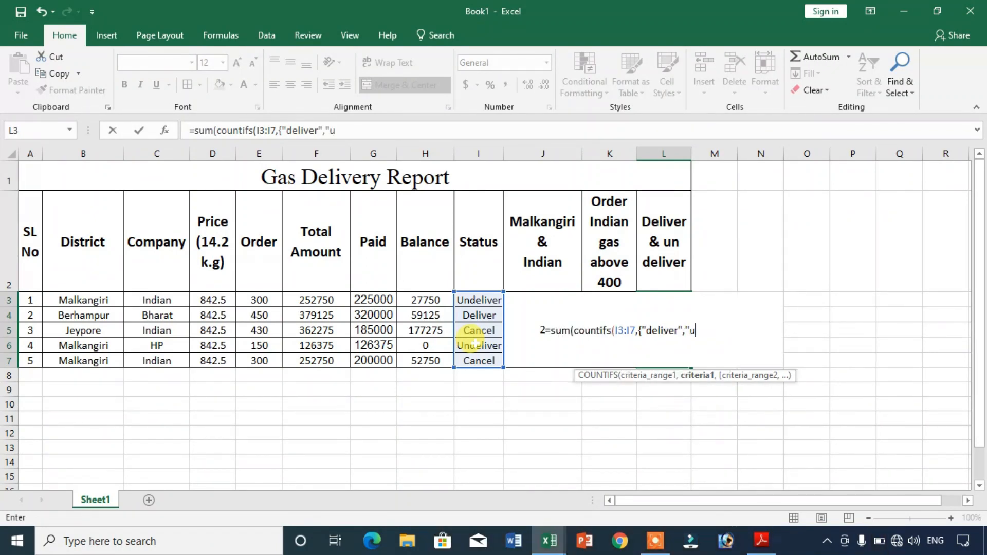
pyautogui.write('ndel')
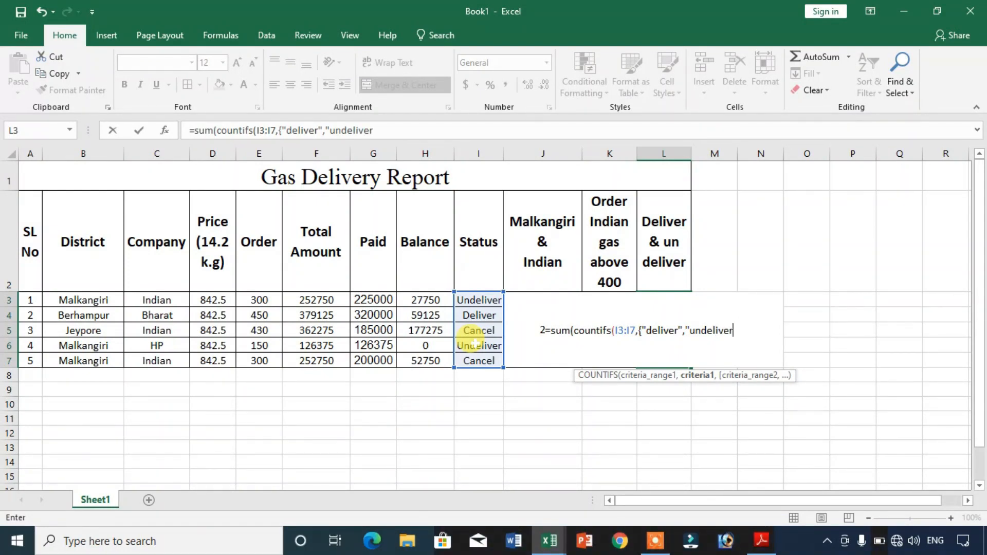
pyautogui.write('iver}')
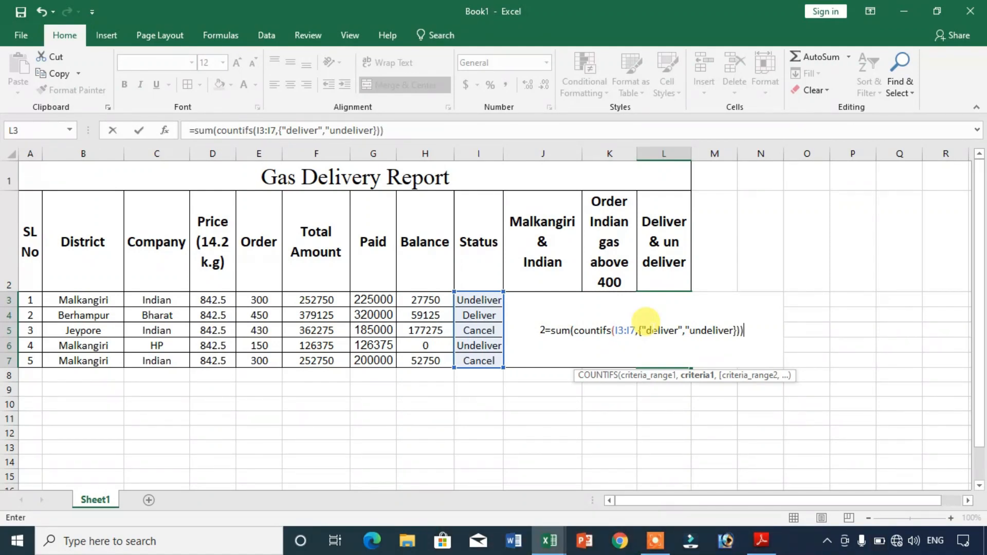
pyautogui.press('Return')
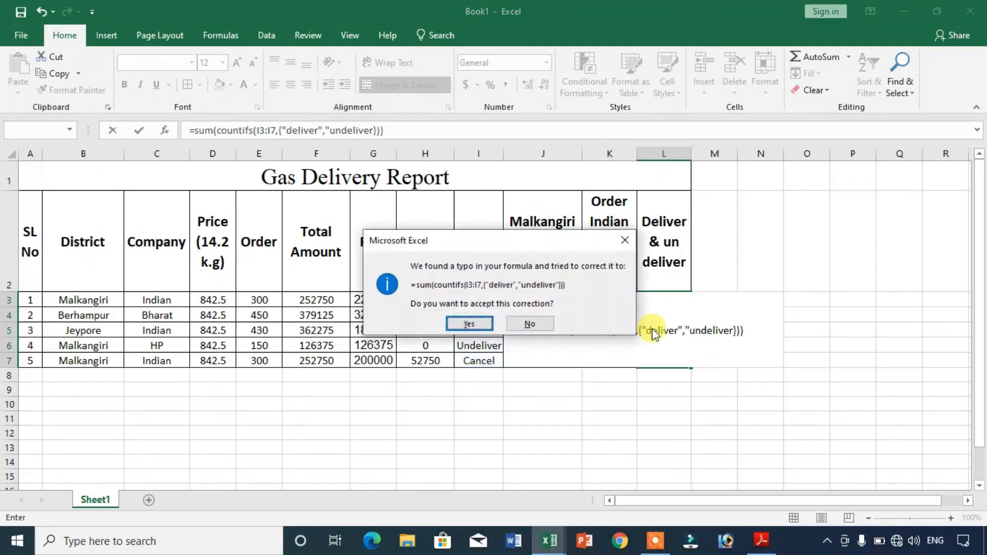
pyautogui.click(470, 324)
# Review the SUM(COUNTIFS) formula in L3 and check its count against the Deliver and Undeliver entries in the Status column.
pyautogui.doubleClick(668, 331)
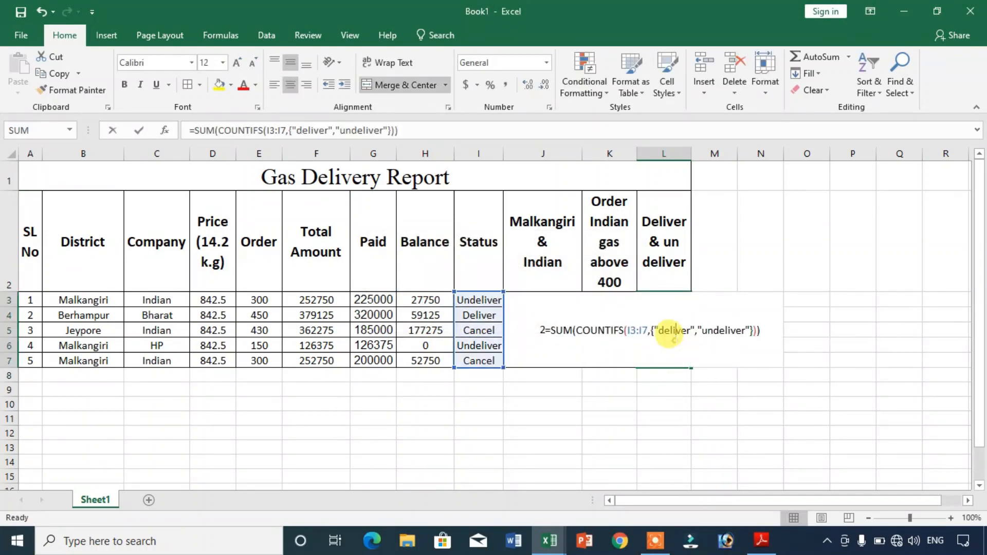
pyautogui.click(543, 329)
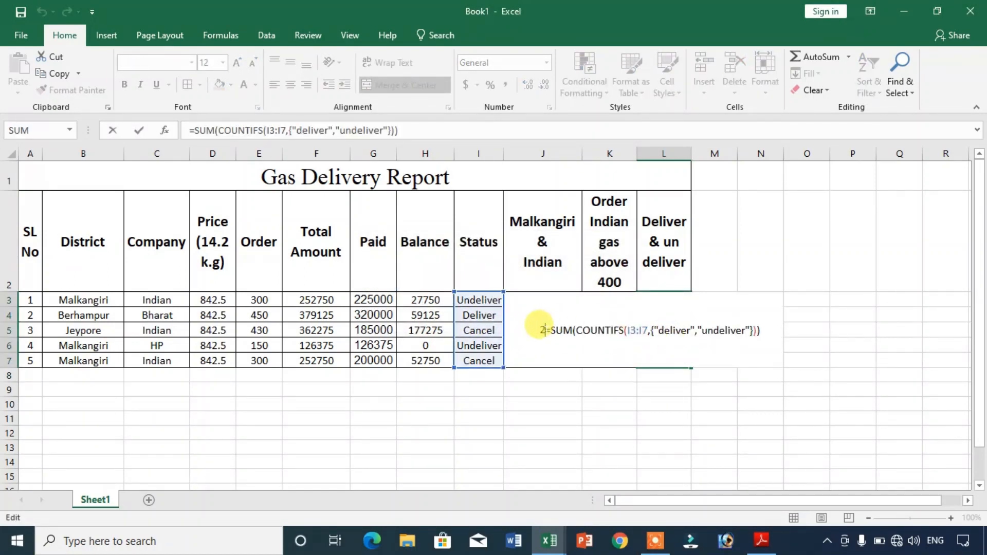
pyautogui.press('Return')
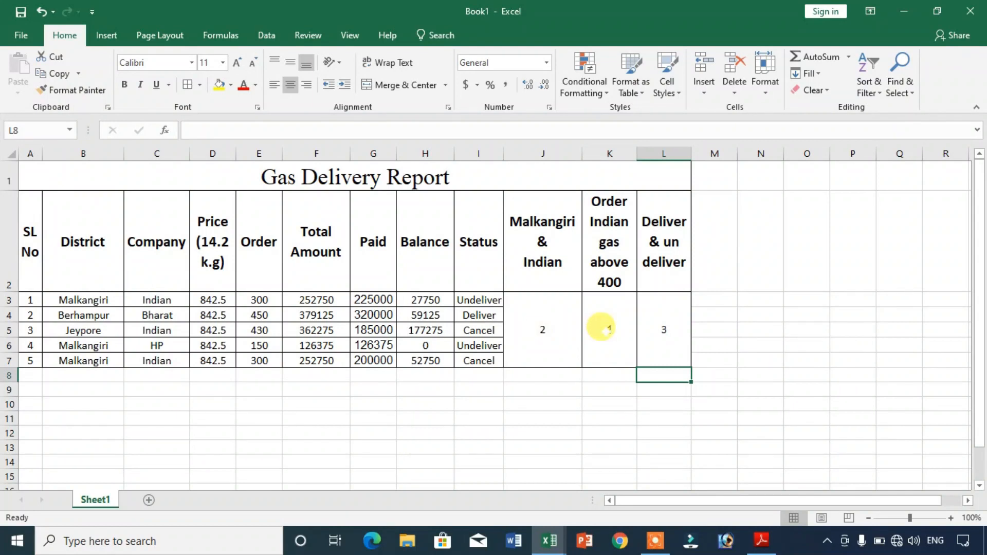
pyautogui.click(663, 327)
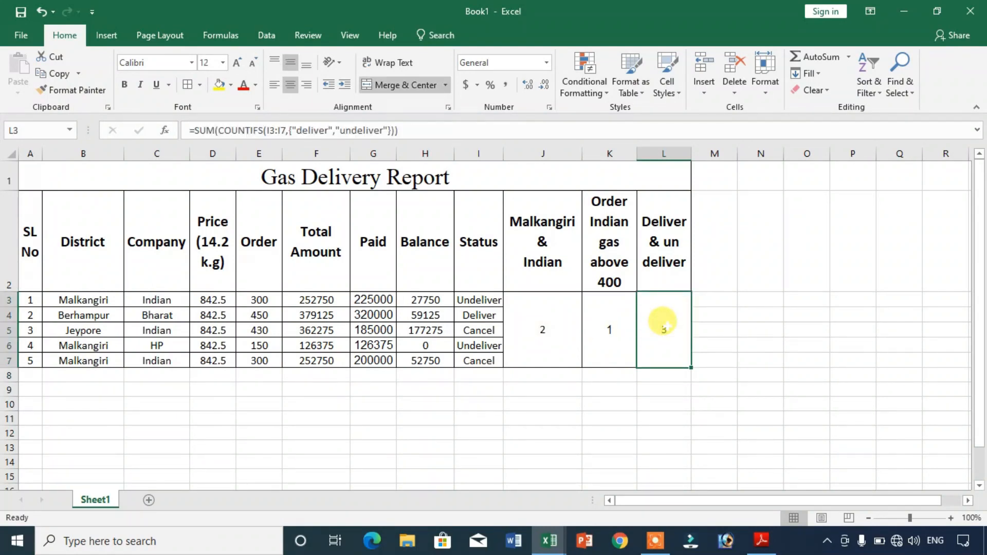
pyautogui.moveTo(476, 298); pyautogui.dragTo(480, 316)
pyautogui.click(479, 341)
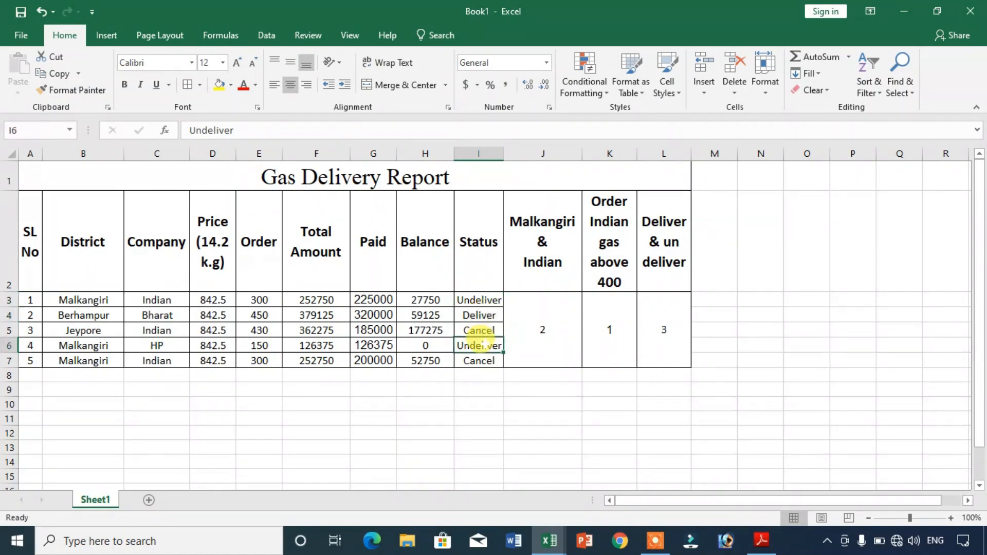
pyautogui.click(666, 335)
pyautogui.doubleClick(668, 331)
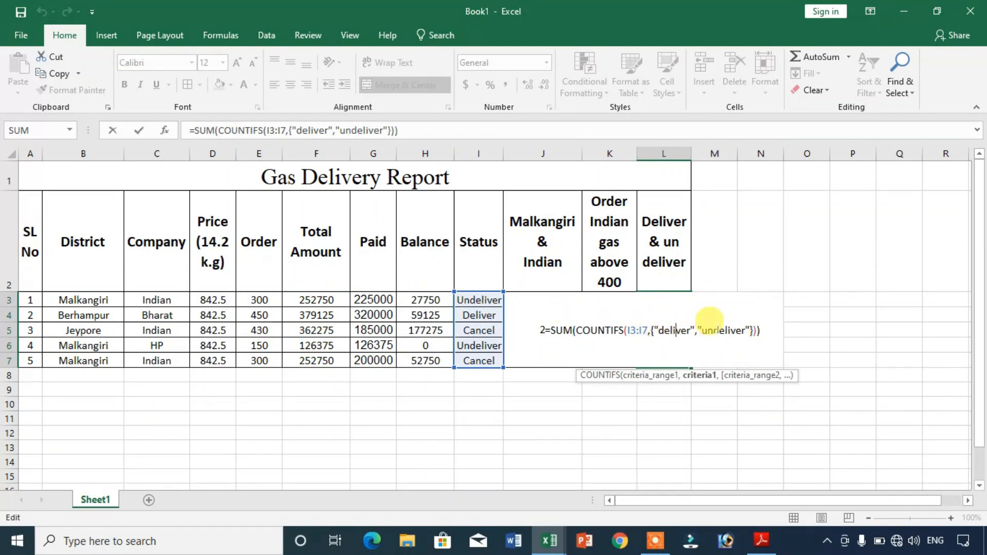
pyautogui.press('Return')
pyautogui.click(710, 327)
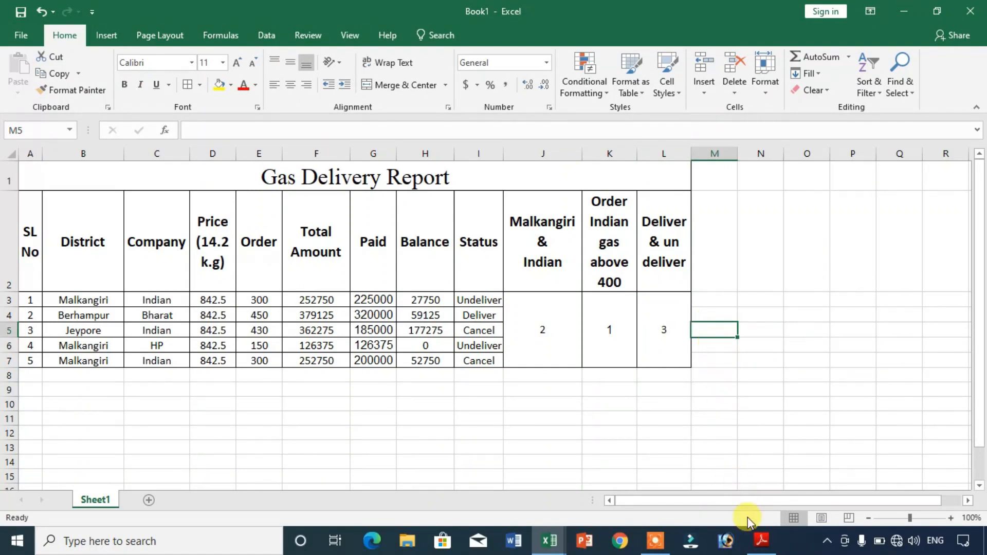
# Switch to Adobe Reader and review question 3a with its Gas Delivery Report table.
pyautogui.click(761, 540)
pyautogui.scroll(3, 561, 221)
pyautogui.moveTo(374, 263); pyautogui.dragTo(694, 278)
pyautogui.scroll(-3, 685, 265)
pyautogui.click(616, 238)
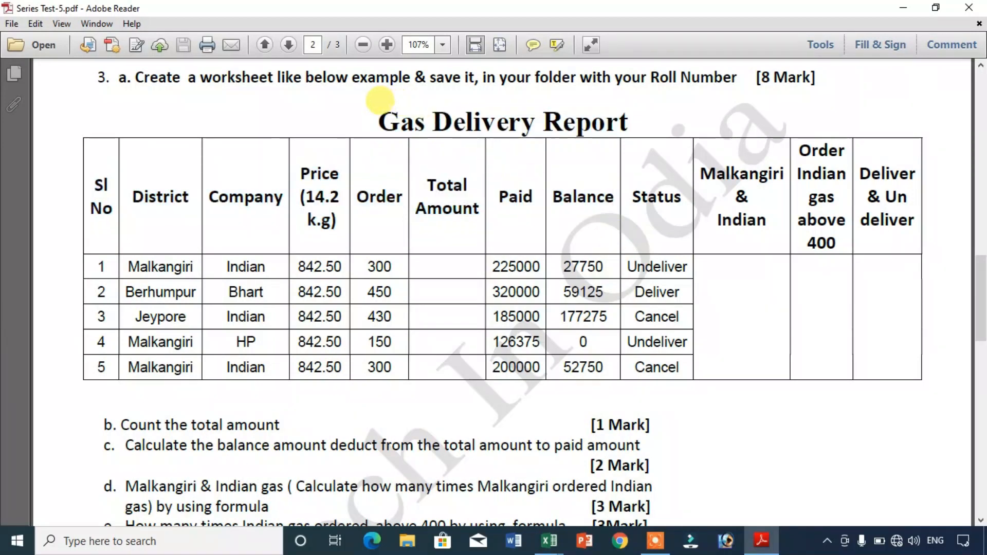
pyautogui.hotkey('ctrl', 'a')
pyautogui.click(718, 304)
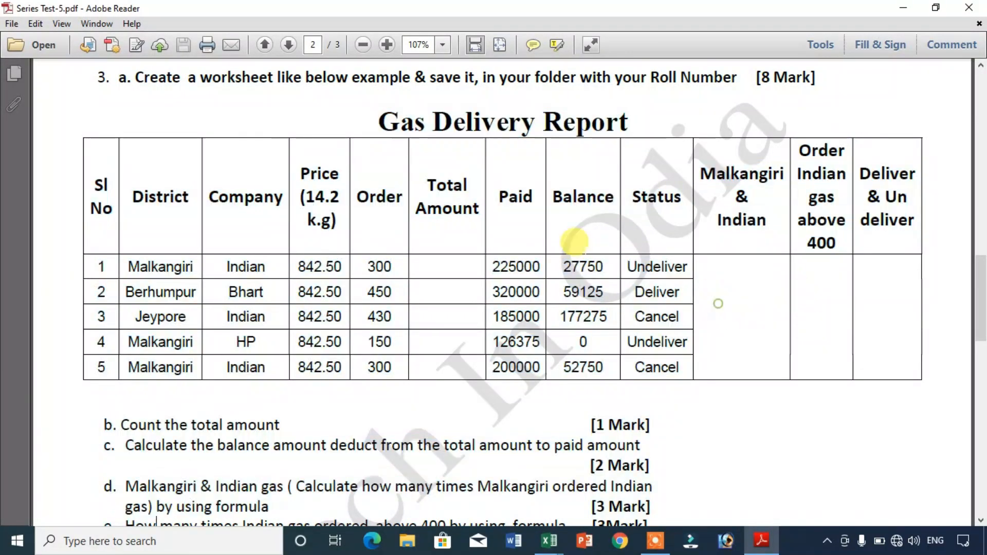
# Review questions b to f against the Gas Delivery Report table, and switch back to the Excel worksheet.
pyautogui.scroll(-3, 574, 240)
pyautogui.click(118, 286)
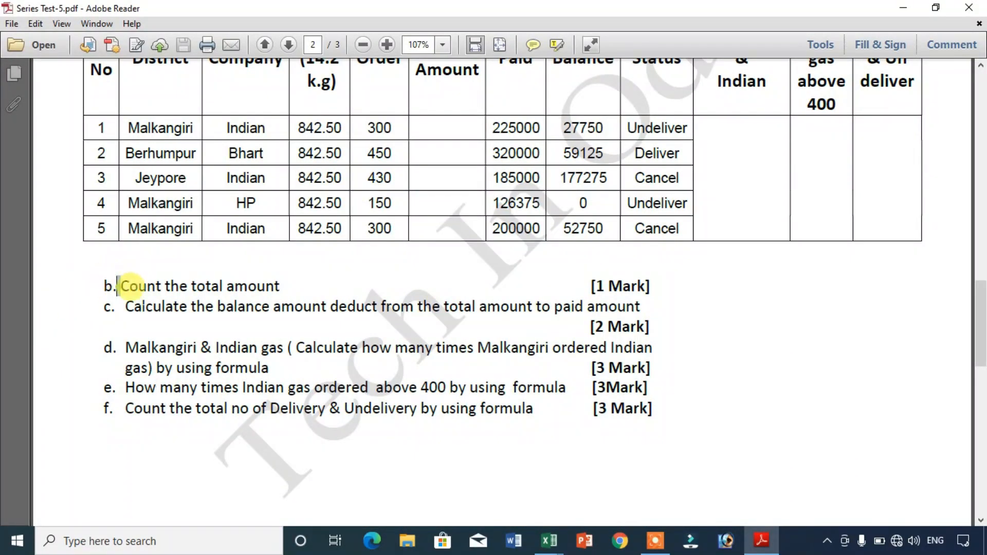
pyautogui.moveTo(131, 284); pyautogui.dragTo(562, 425)
pyautogui.click(502, 452)
pyautogui.scroll(3, 480, 423)
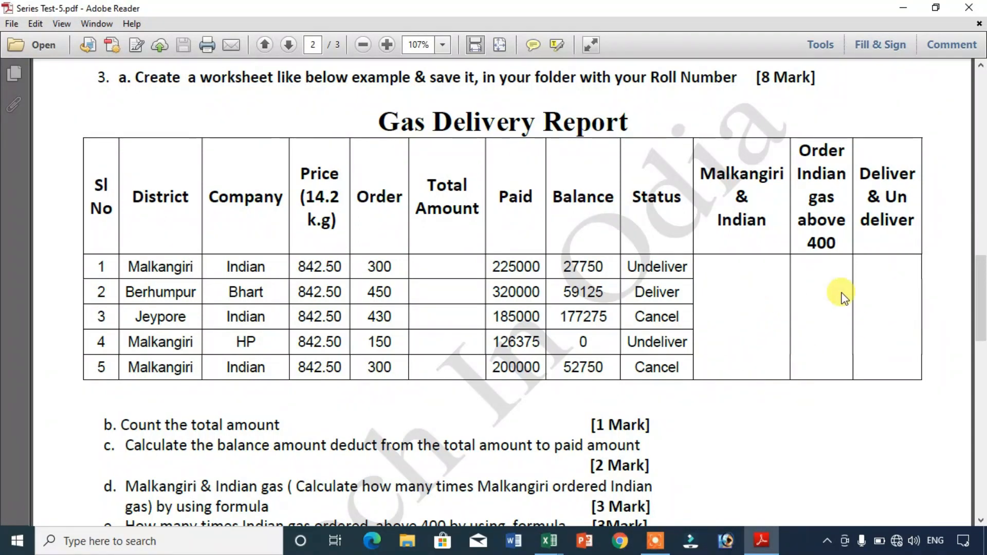
pyautogui.scroll(-3, 738, 312)
pyautogui.scroll(4, 738, 314)
pyautogui.scroll(-4, 737, 312)
pyautogui.scroll(4, 737, 312)
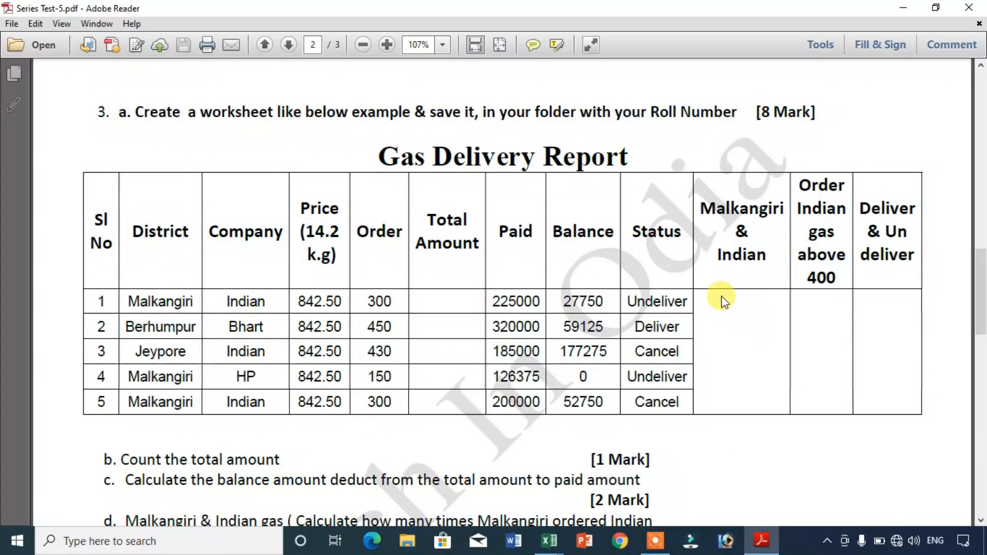
pyautogui.moveTo(549, 539)
pyautogui.click(576, 475)
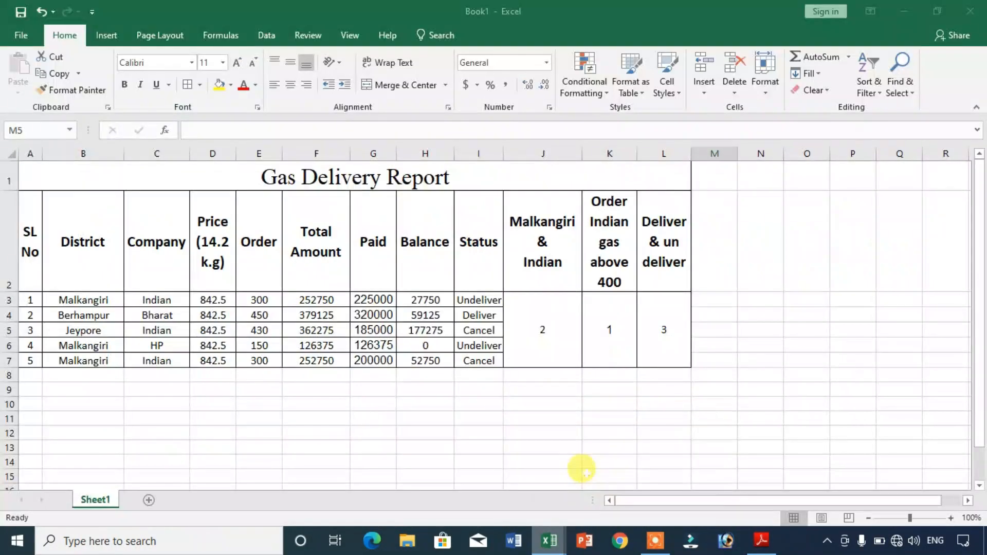
# Save the workbook as tio in the TIO2021 folder on the Desktop, and close it.
pyautogui.hotkey('ctrl', 's')
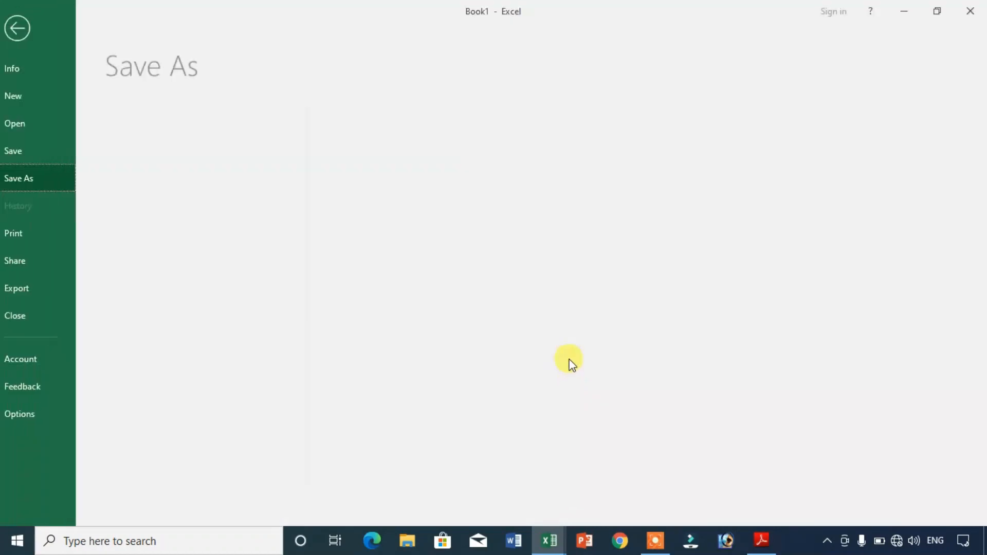
pyautogui.click(190, 202)
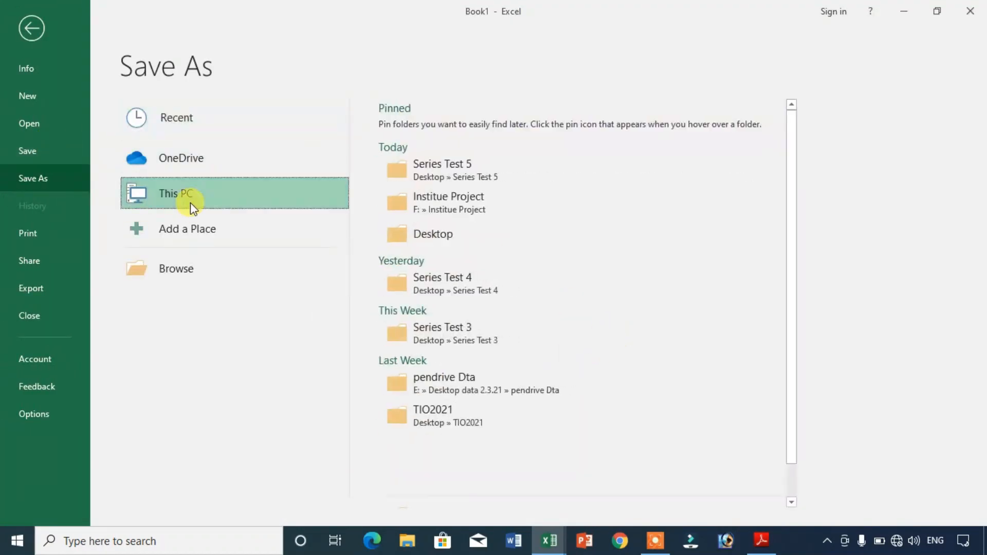
pyautogui.click(454, 244)
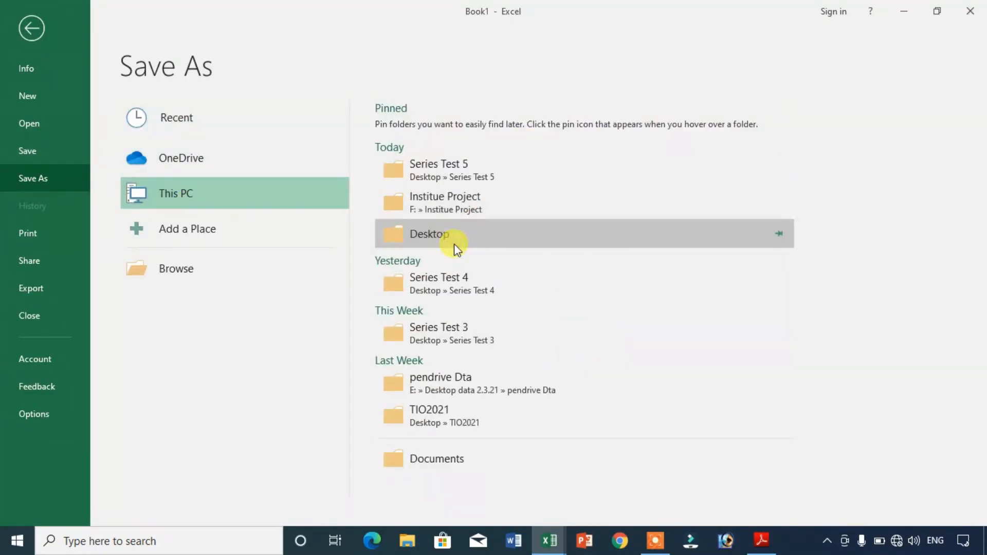
pyautogui.doubleClick(243, 170)
pyautogui.doubleClick(200, 248)
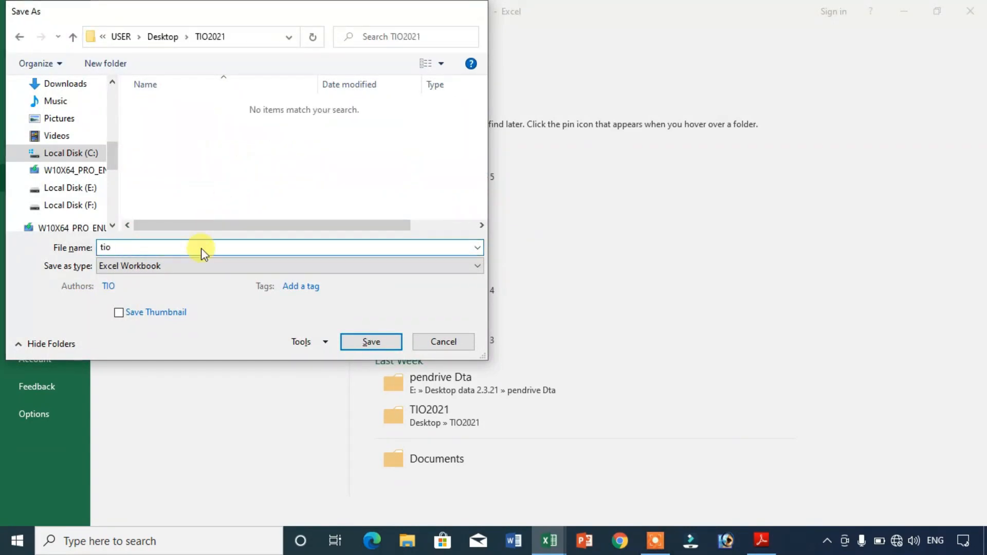
pyautogui.press('Return')
pyautogui.click(970, 11)
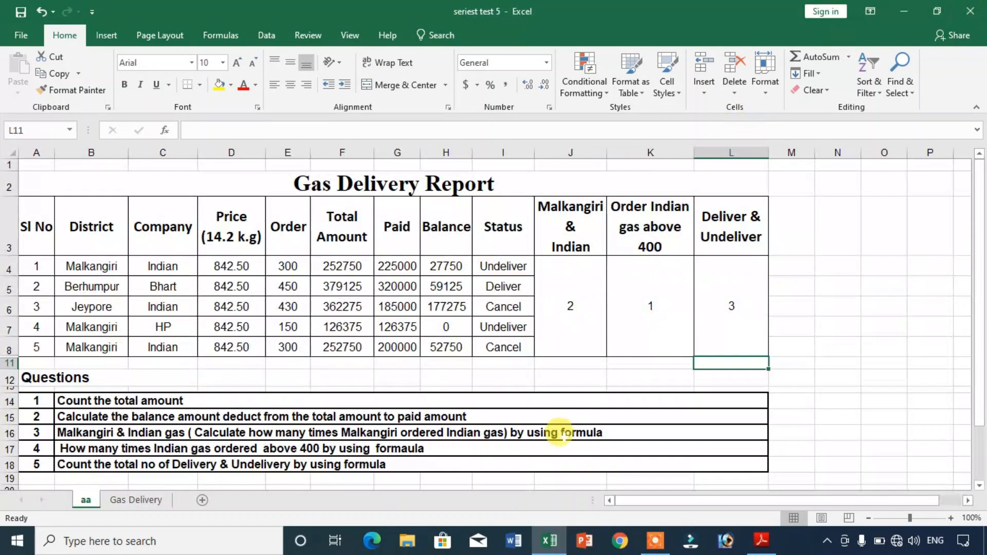
# Switch to Adobe Reader and examine question 4 on creating a PowerPoint presentation, including its parts a to d and the student table.
pyautogui.click(761, 540)
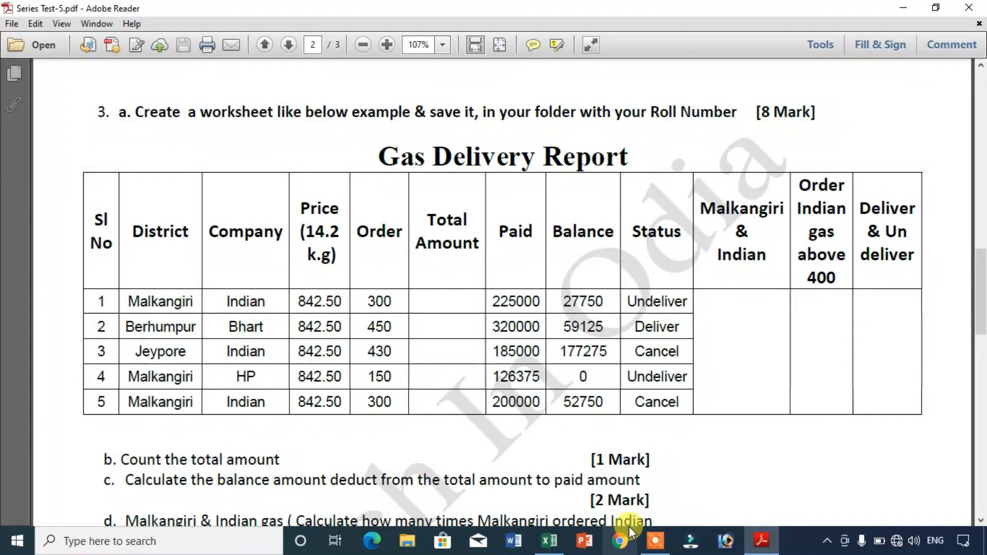
pyautogui.scroll(3, 668, 391)
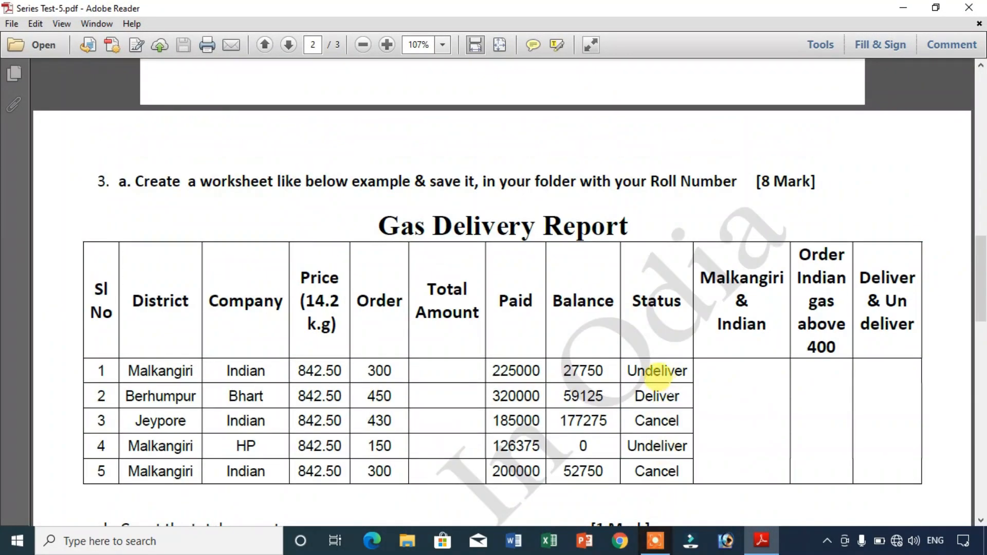
pyautogui.scroll(-18, 657, 371)
pyautogui.scroll(10, 656, 376)
pyautogui.scroll(8, 642, 366)
pyautogui.scroll(-15, 657, 377)
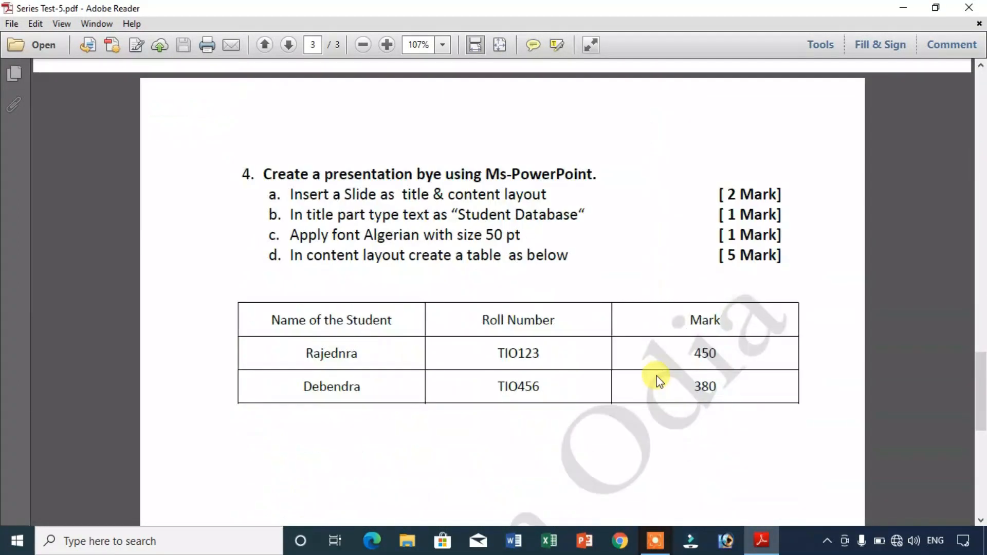
pyautogui.scroll(-8, 591, 354)
pyautogui.scroll(6, 463, 283)
pyautogui.moveTo(257, 118); pyautogui.dragTo(600, 131)
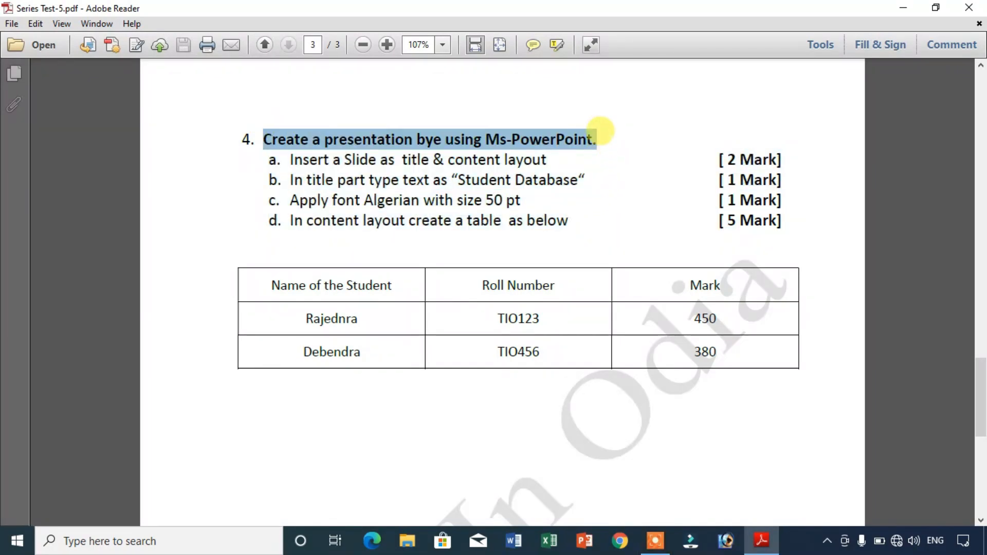
pyautogui.click(613, 147)
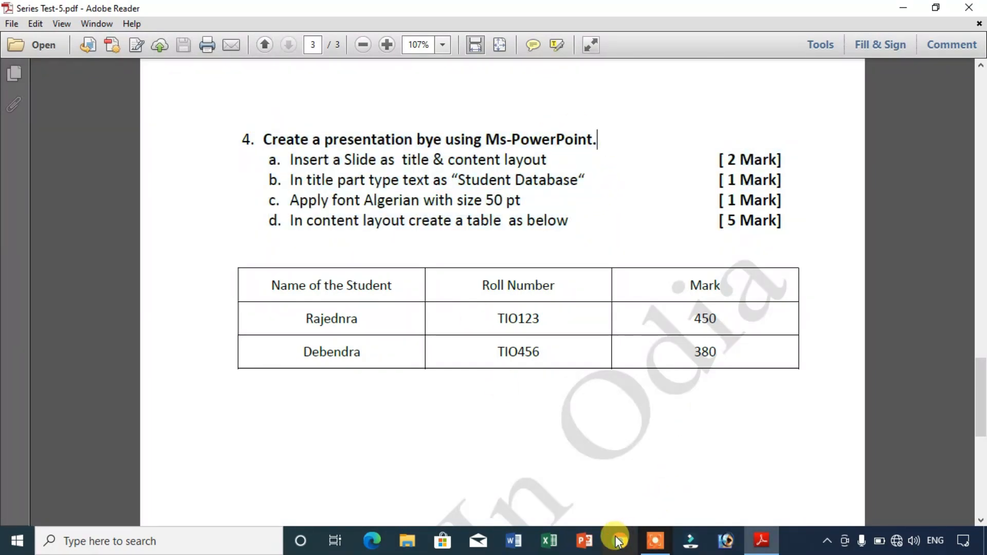
# Create a blank PowerPoint presentation and, following question 4a in the PDF, give its slide the Title and Content layout.
pyautogui.click(584, 541)
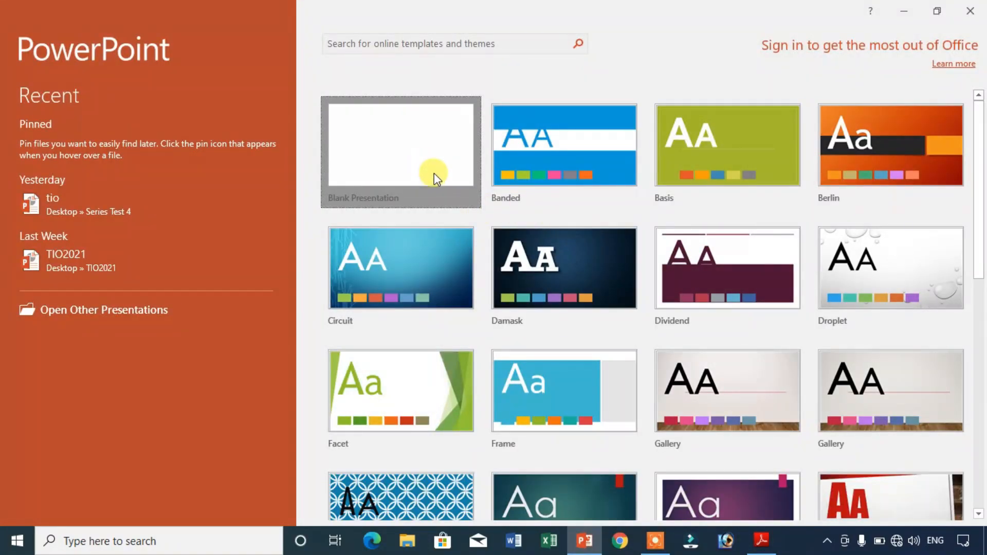
pyautogui.click(433, 172)
pyautogui.click(761, 541)
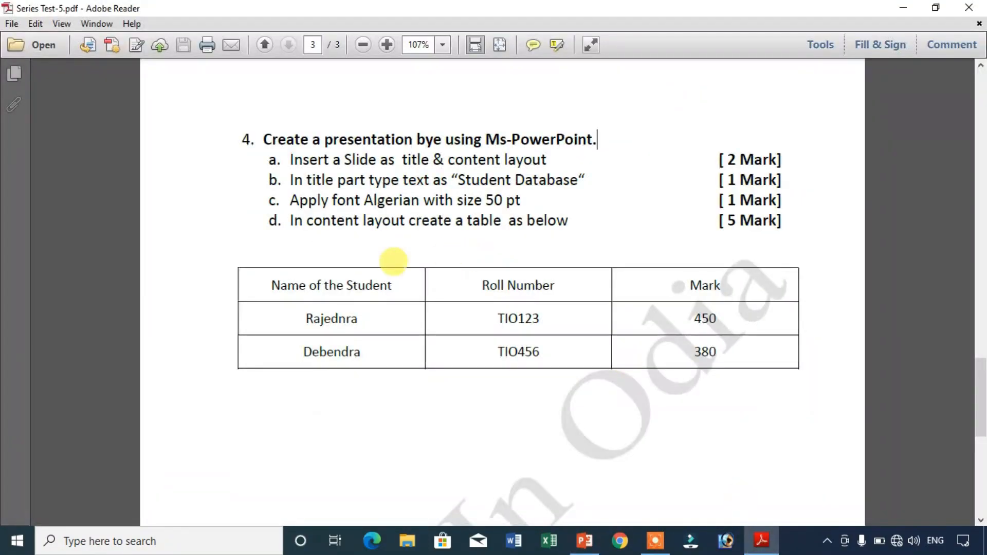
pyautogui.moveTo(323, 136); pyautogui.dragTo(591, 124)
pyautogui.click(628, 183)
pyautogui.moveTo(288, 159); pyautogui.dragTo(548, 155)
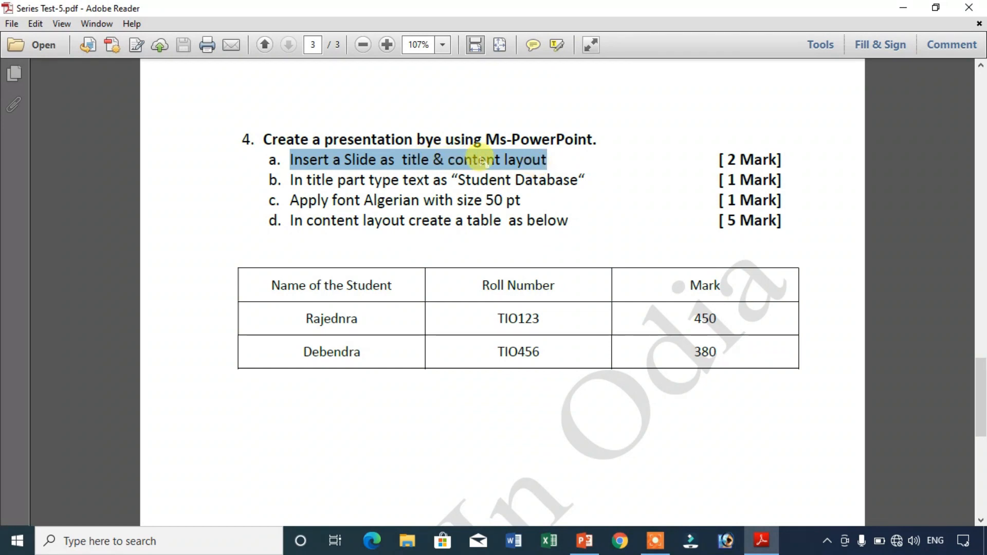
pyautogui.click(585, 539)
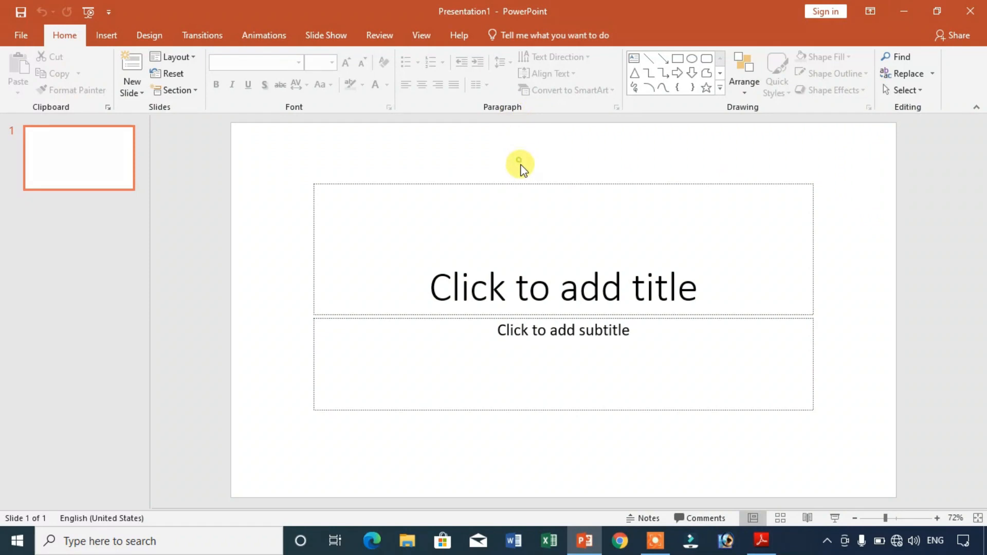
pyautogui.click(177, 58)
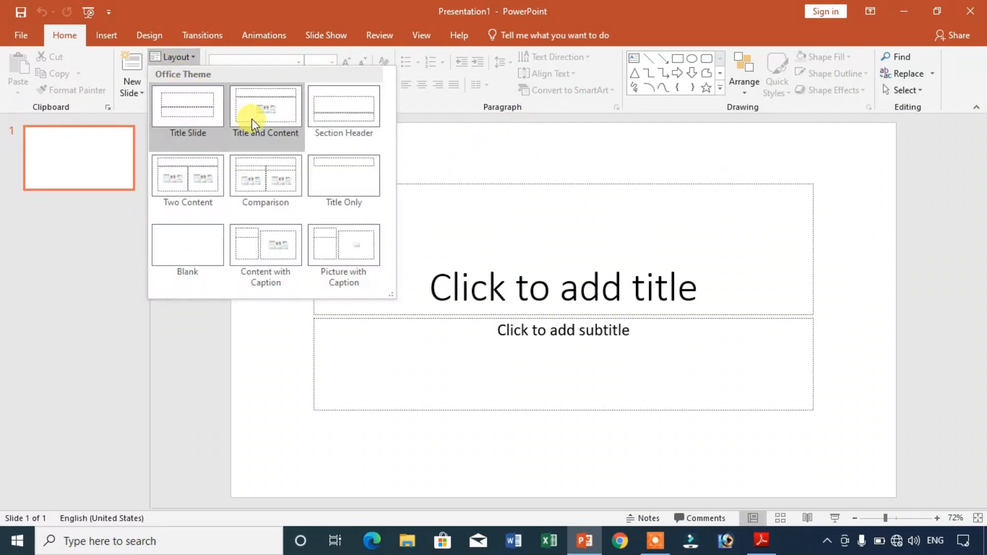
pyautogui.click(251, 118)
# Check question 4b in Adobe Reader and enter "Student Database" as the slide title in PowerPoint.
pyautogui.click(760, 537)
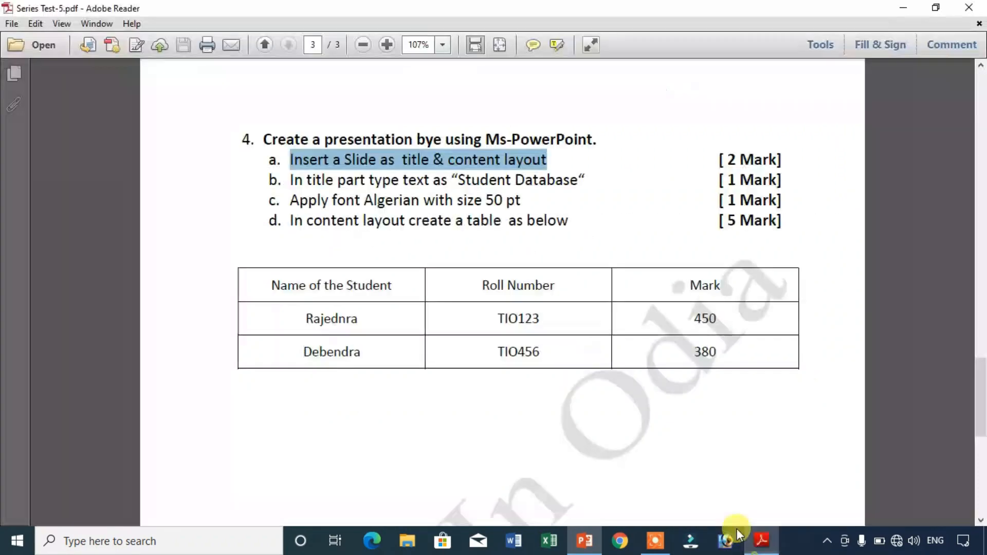
pyautogui.click(335, 181)
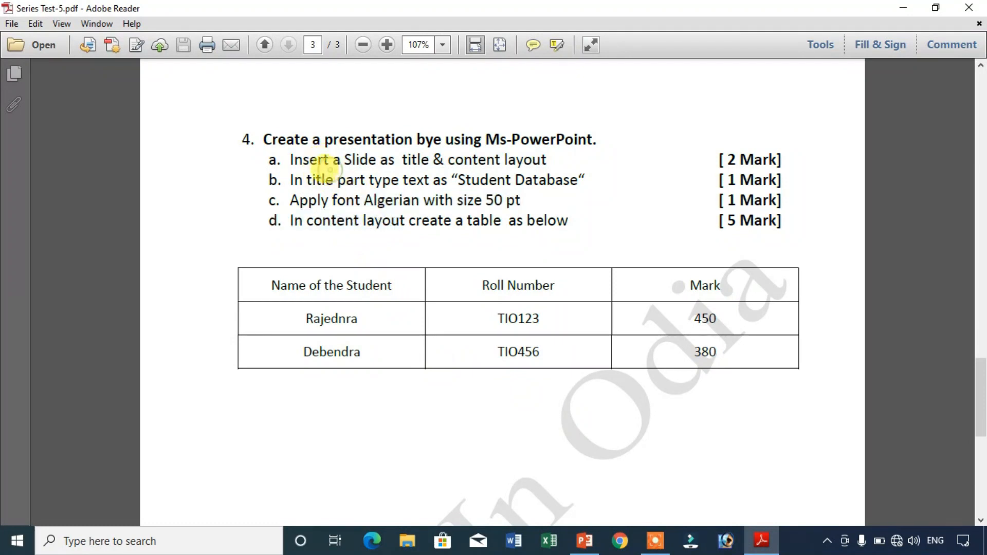
pyautogui.click(582, 147)
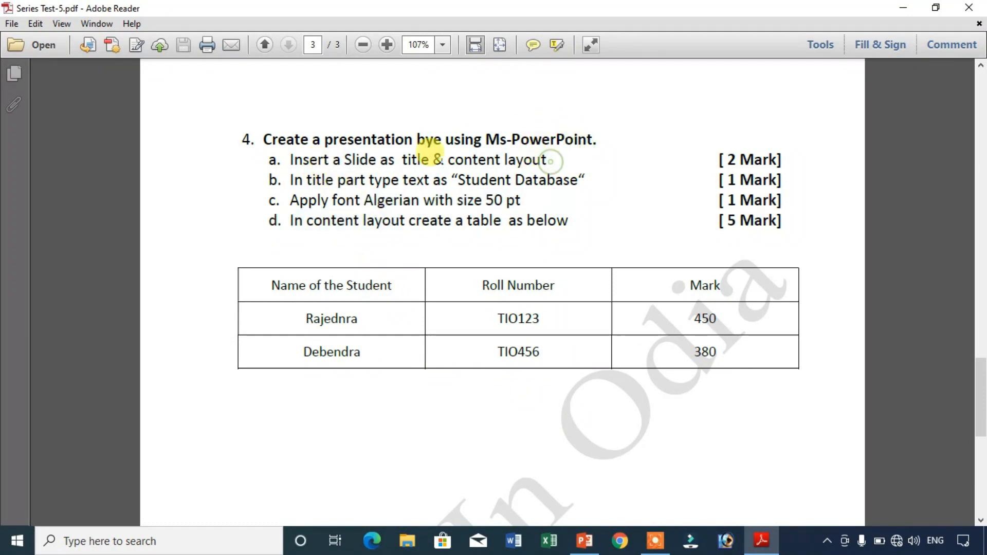
pyautogui.moveTo(289, 174); pyautogui.dragTo(564, 180)
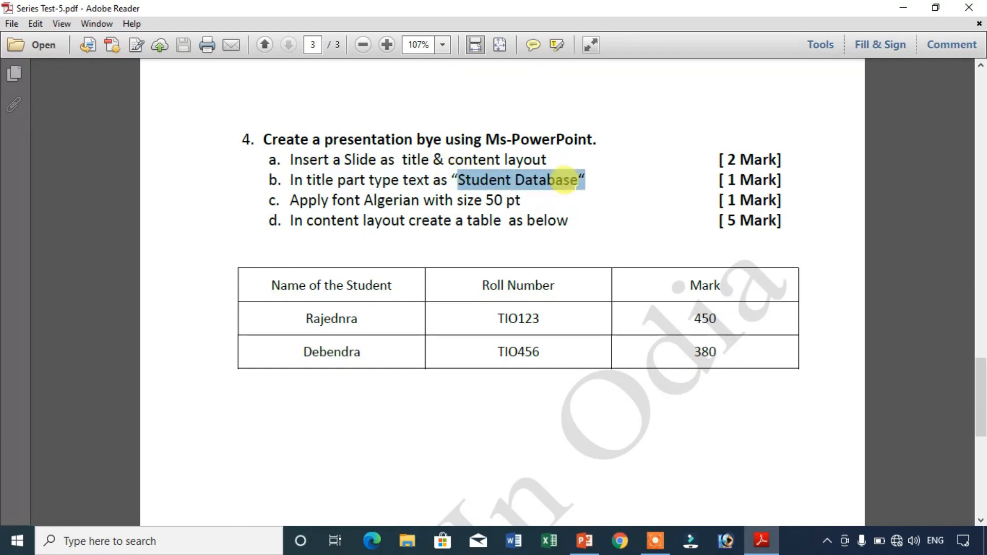
pyautogui.click(584, 541)
pyautogui.click(511, 194)
pyautogui.write('Student')
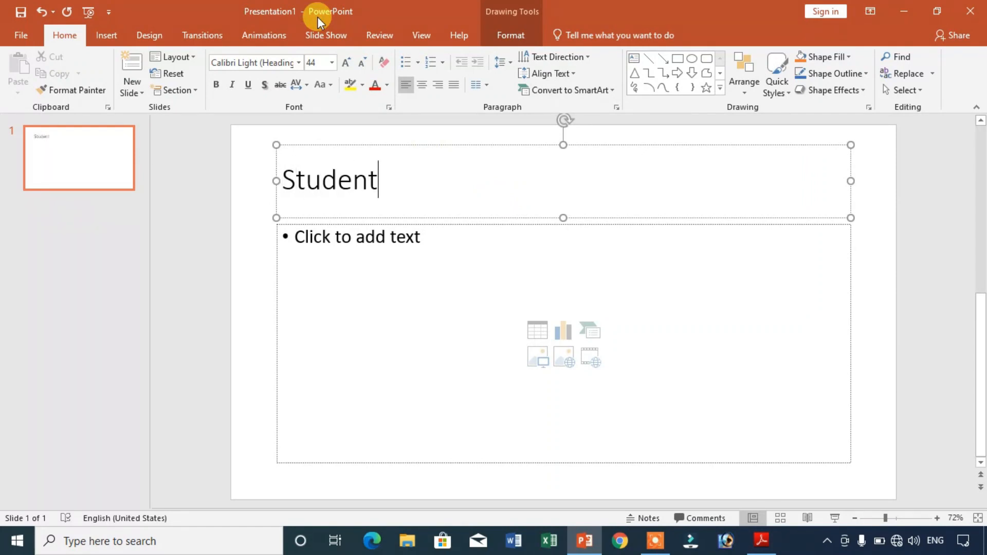
pyautogui.write(' Database')
pyautogui.click(453, 330)
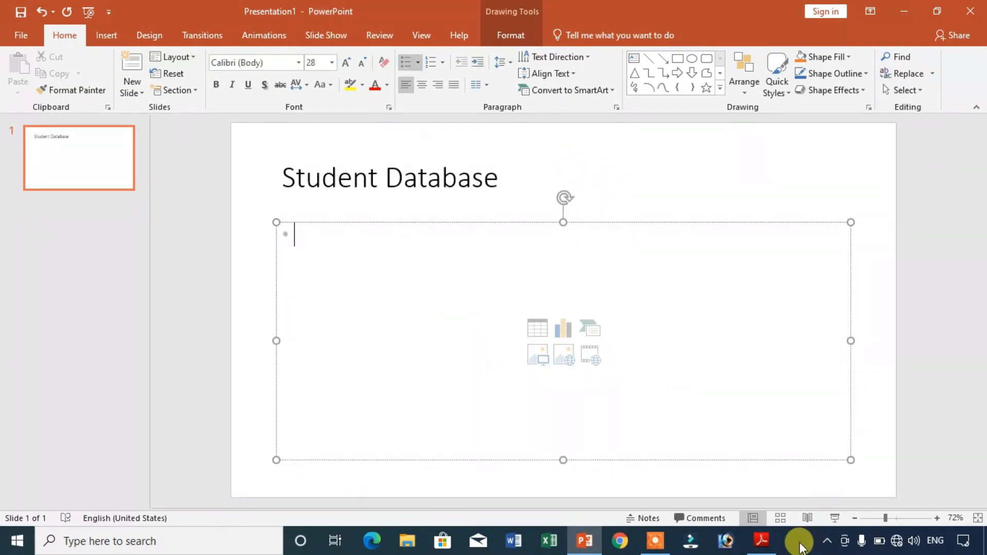
# Check question 4c in Adobe Reader and format the PowerPoint slide title in Algerian at 50 pt.
pyautogui.click(762, 540)
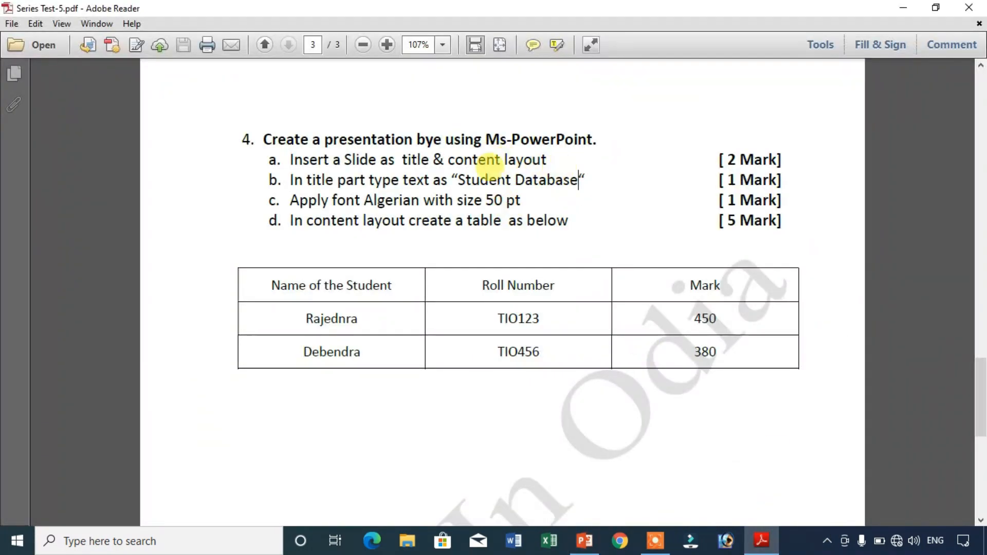
pyautogui.moveTo(424, 199); pyautogui.dragTo(316, 158)
pyautogui.click(600, 269)
pyautogui.click(584, 541)
pyautogui.click(514, 158)
pyautogui.click(254, 62)
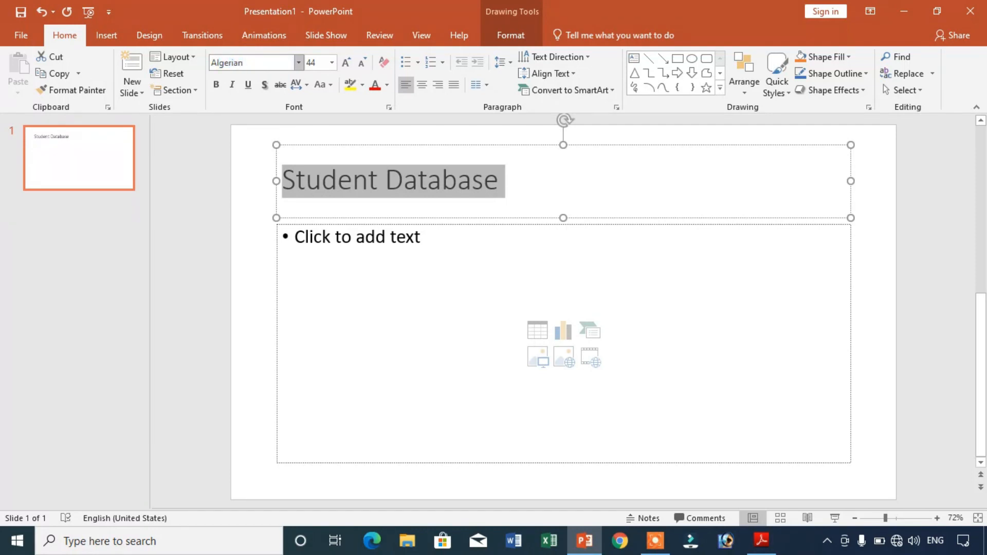
pyautogui.write('Algerian')
pyautogui.press('Return')
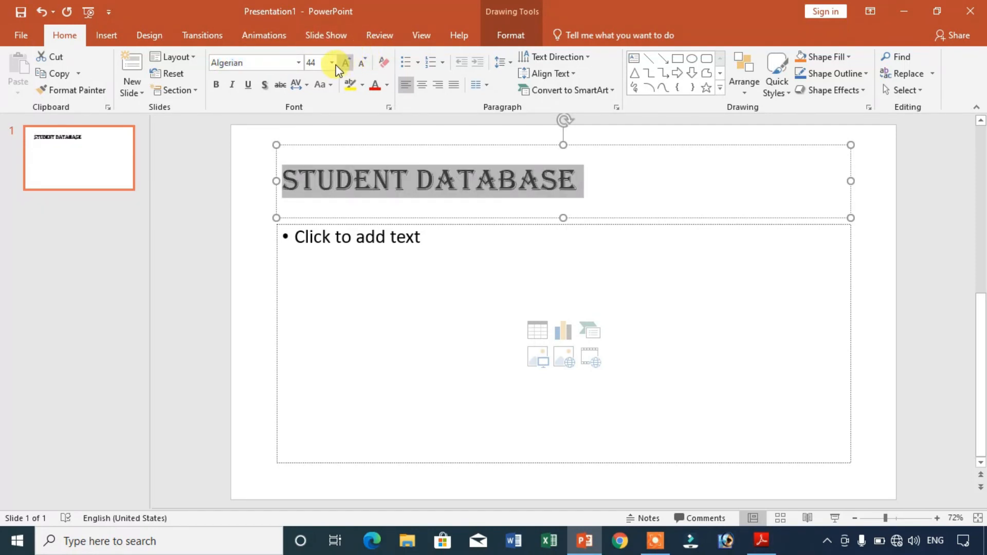
pyautogui.click(333, 63)
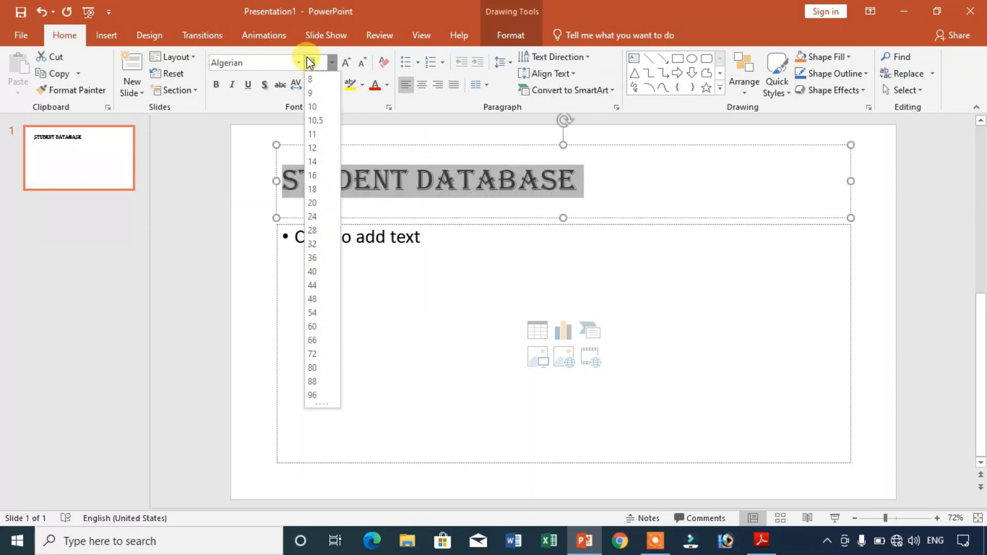
pyautogui.click(312, 271)
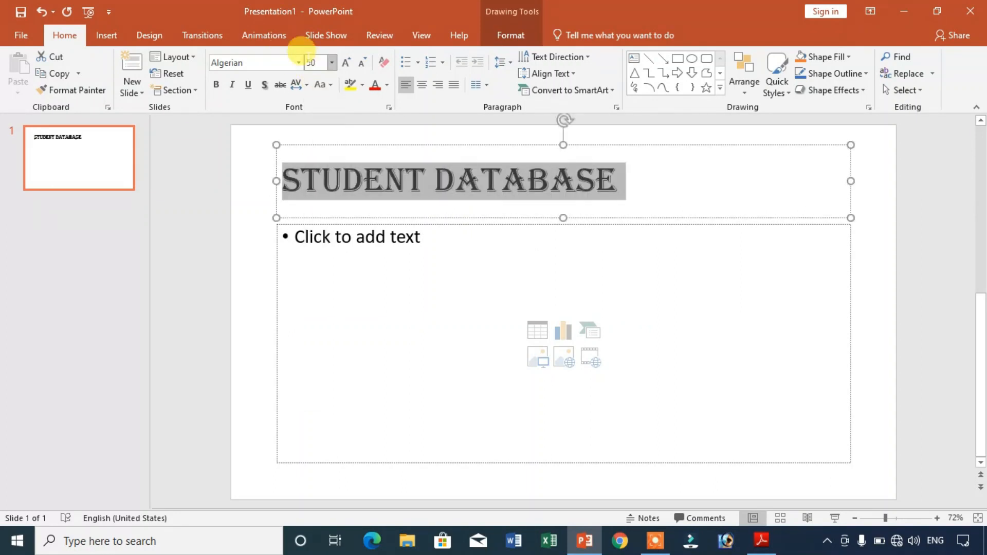
pyautogui.click(529, 227)
pyautogui.click(657, 194)
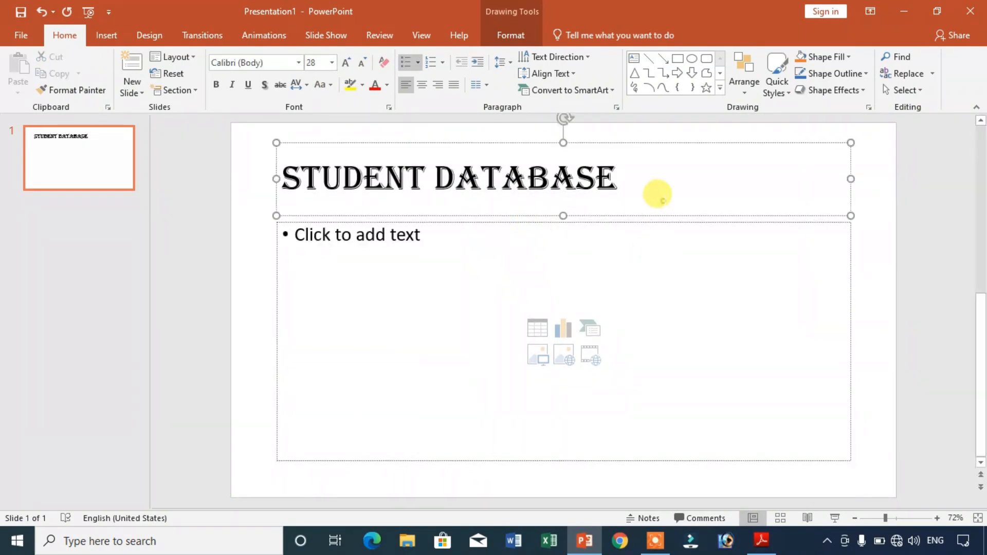
# Switch to Adobe Reader and review question 4d with the layout of its student table.
pyautogui.click(760, 539)
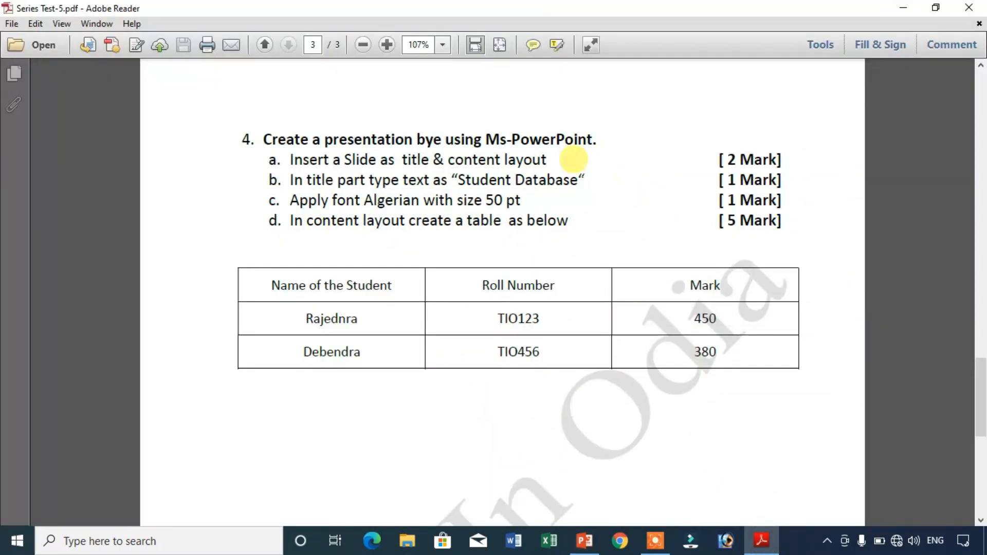
pyautogui.scroll(-1, 545, 151)
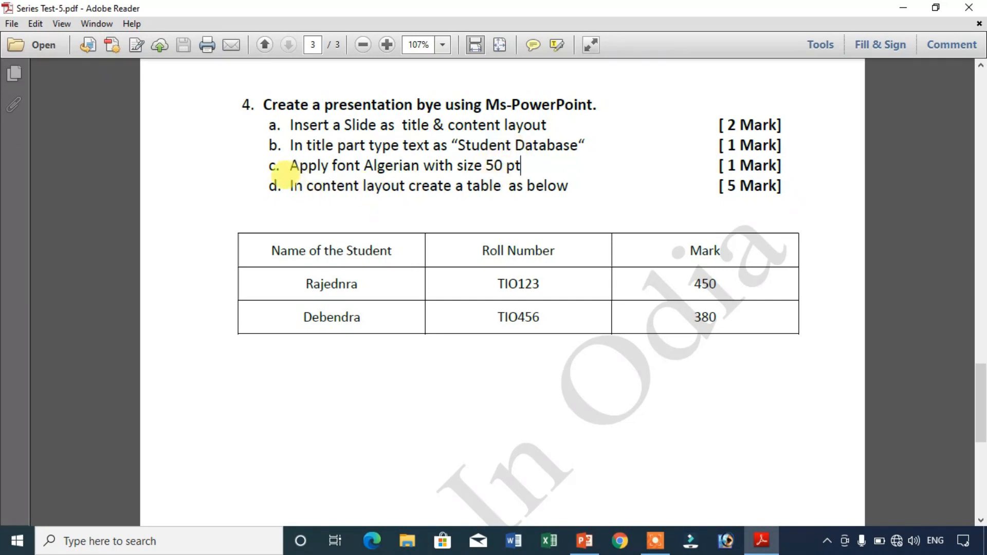
pyautogui.moveTo(521, 167); pyautogui.dragTo(472, 146)
pyautogui.click(461, 217)
pyautogui.moveTo(289, 186); pyautogui.dragTo(501, 186)
pyautogui.click(580, 322)
pyautogui.moveTo(264, 227); pyautogui.dragTo(649, 365)
pyautogui.click(650, 365)
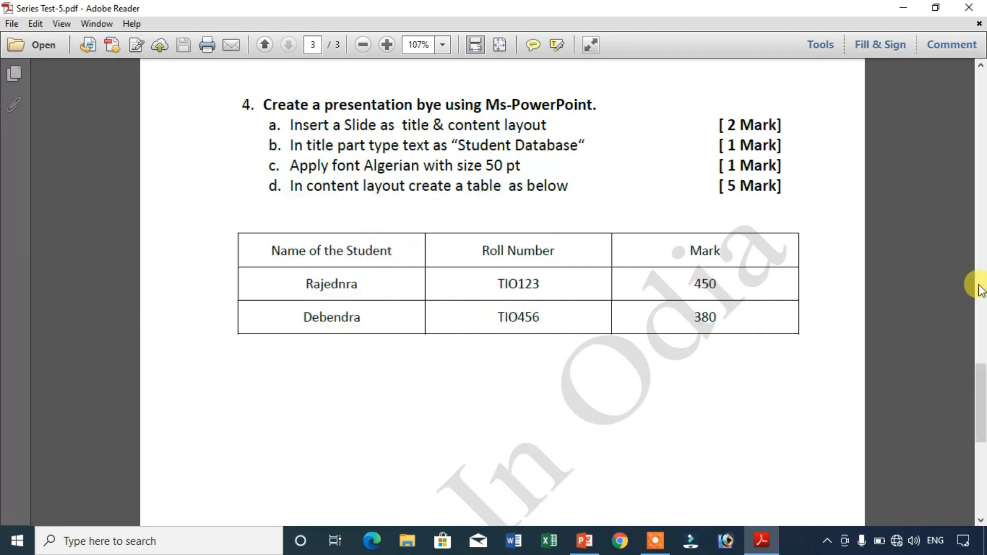
# Switch to PowerPoint, insert a table with 3 columns and 3 rows in the content placeholder, and apply the unfilled black grid table style.
pyautogui.click(586, 540)
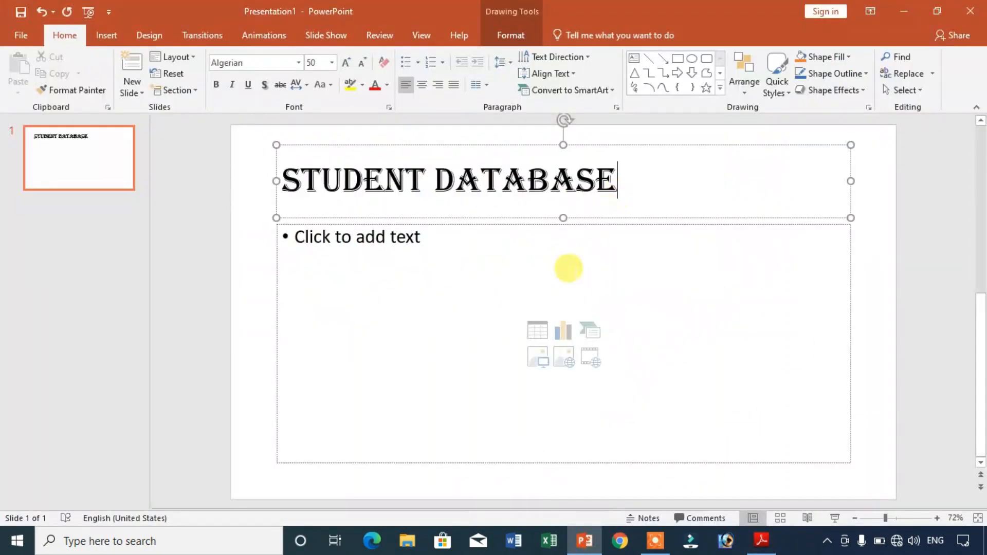
pyautogui.click(536, 332)
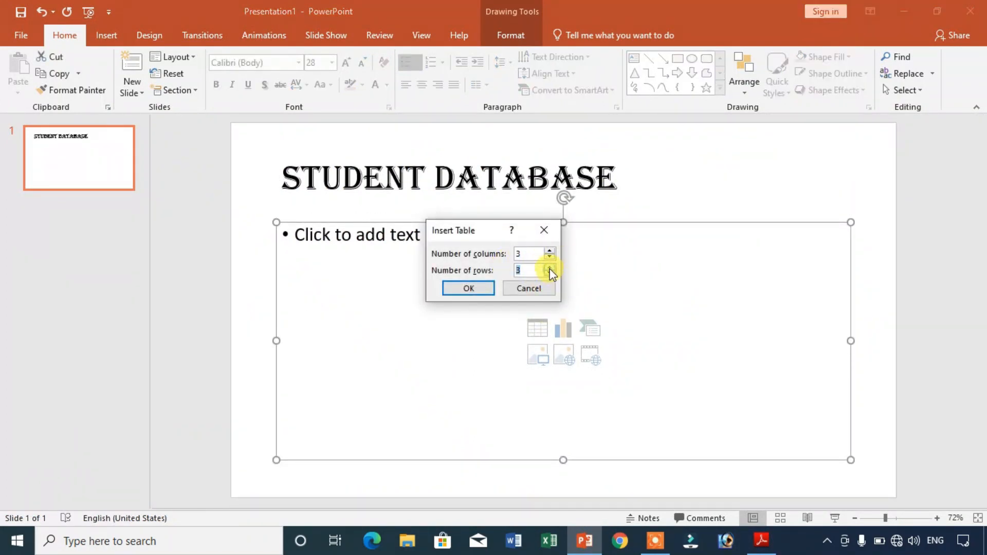
pyautogui.click(462, 288)
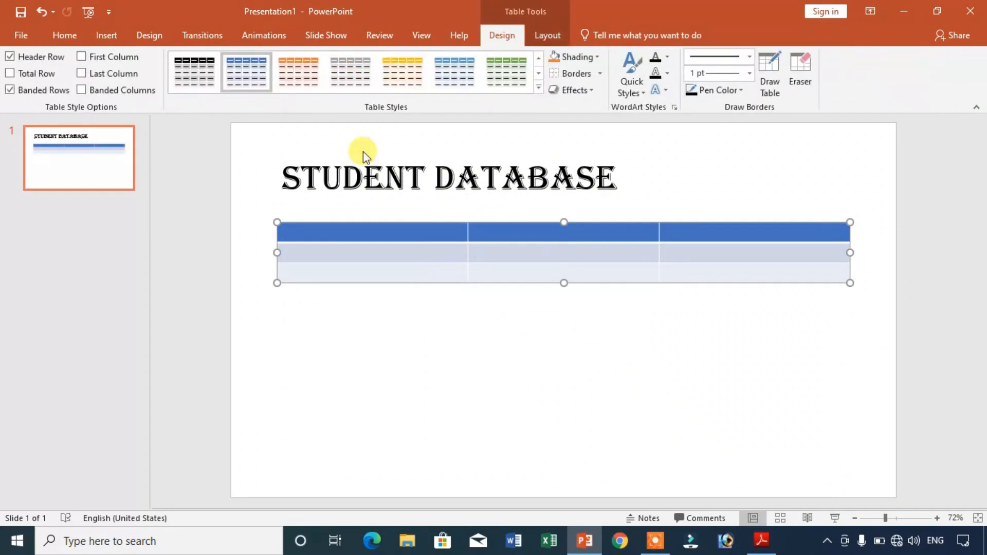
pyautogui.click(539, 88)
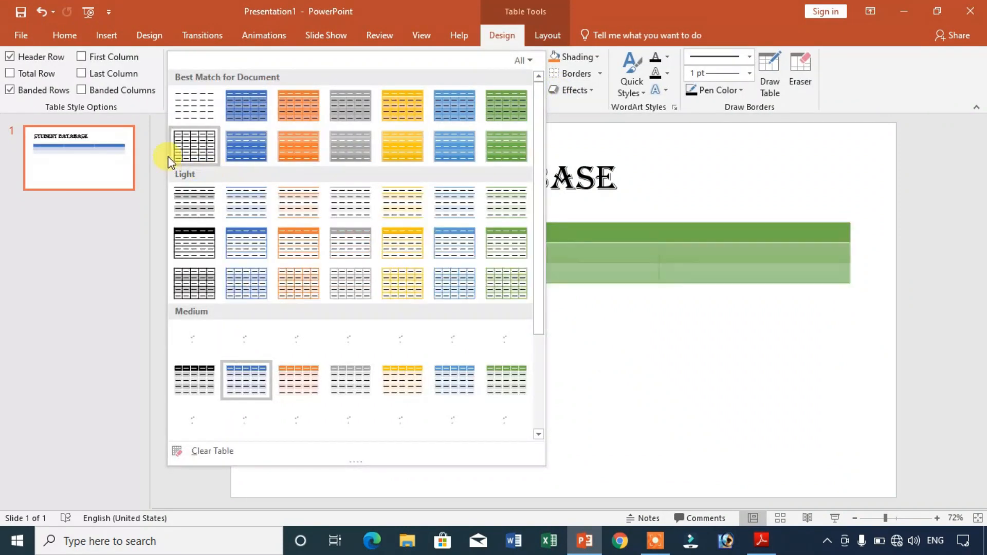
pyautogui.click(192, 144)
pyautogui.click(420, 235)
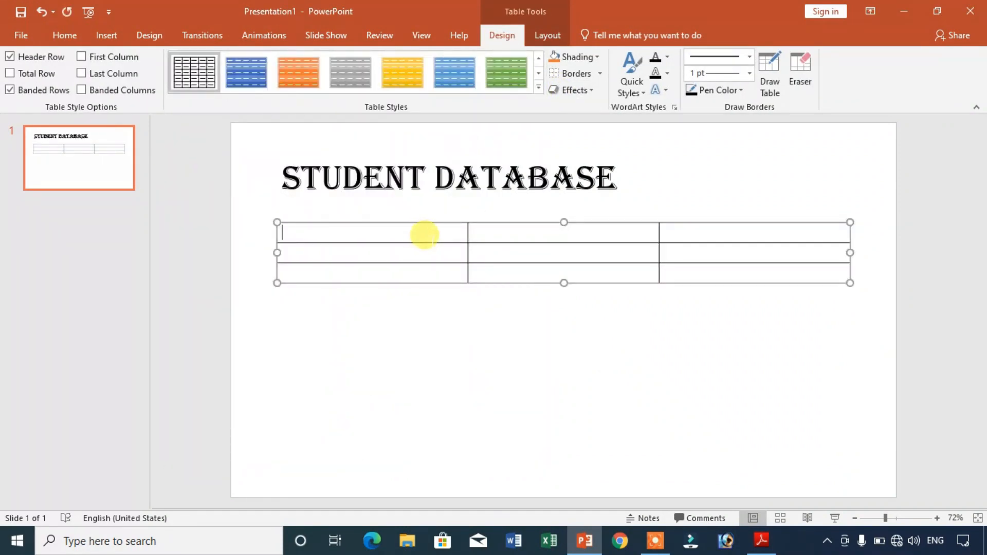
# Check the table headings in Adobe Reader and enter "Name of the Student", "Roll Number" and "Mark" in the header row of the PowerPoint table.
pyautogui.click(762, 540)
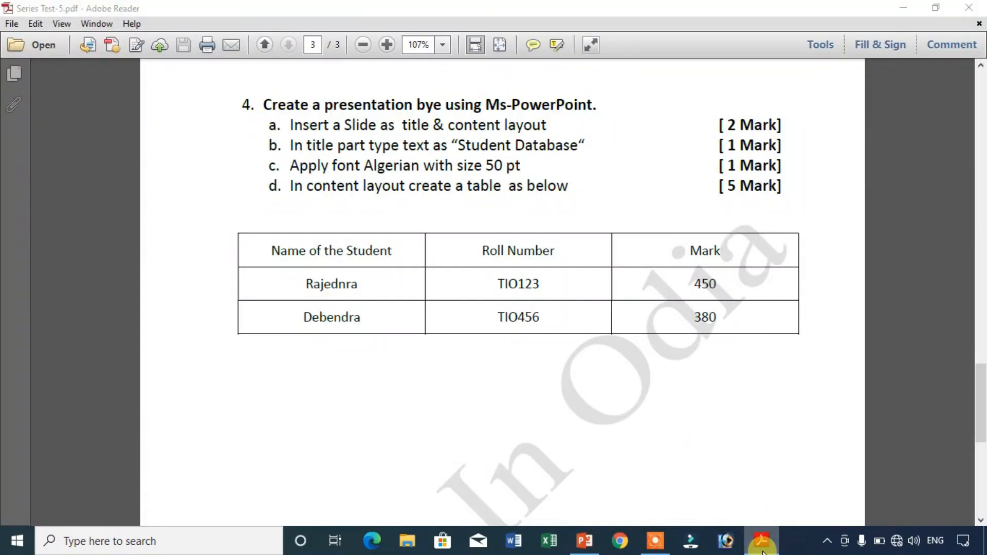
pyautogui.click(761, 541)
pyautogui.write('Name of the Student')
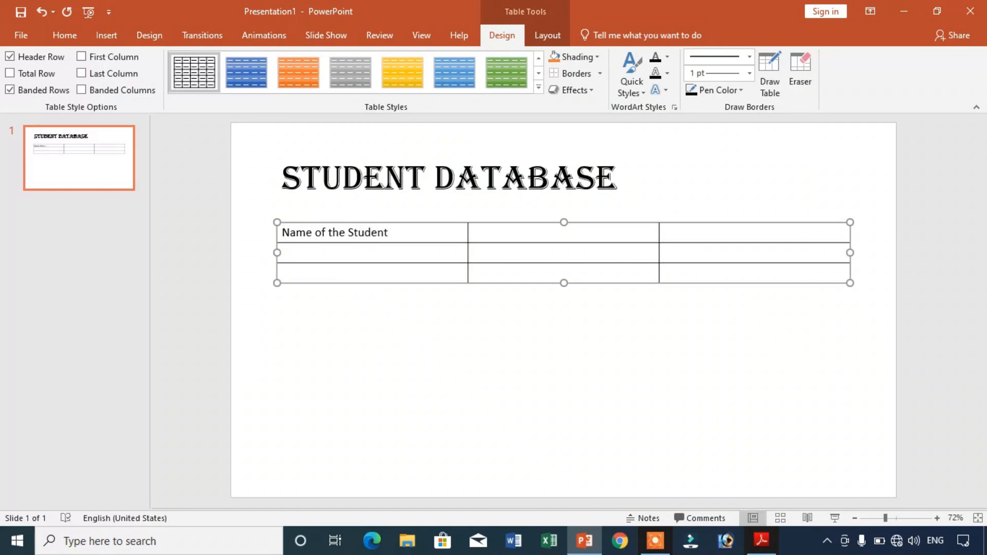
pyautogui.click(771, 546)
pyautogui.click(771, 545)
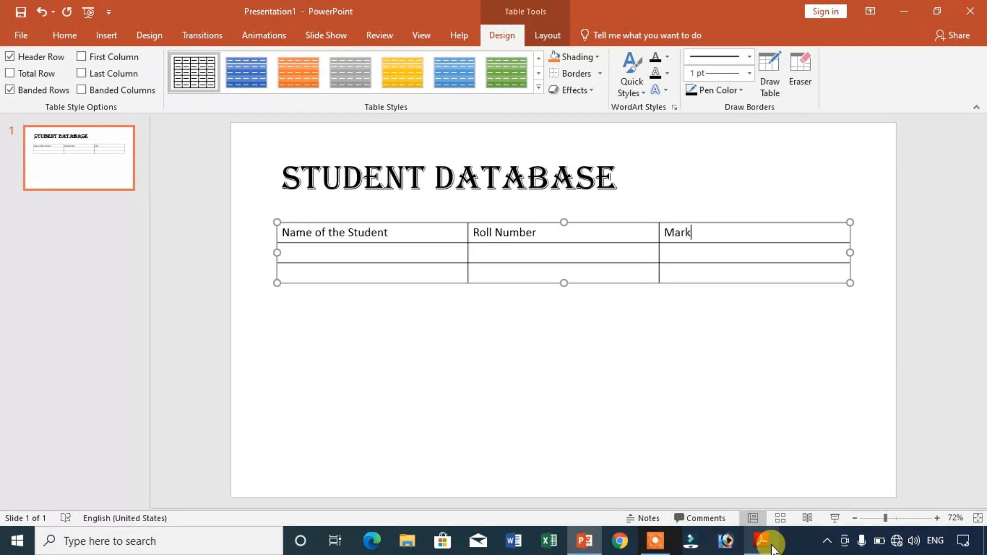
# Check the student rows in Adobe Reader and enter both students' names and roll numbers in the PowerPoint table.
pyautogui.click(766, 549)
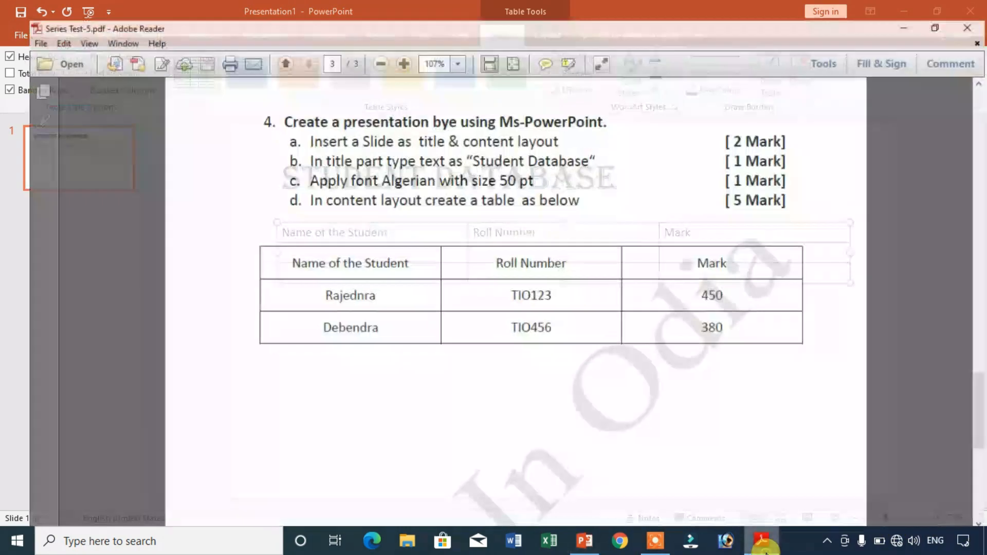
pyautogui.click(763, 545)
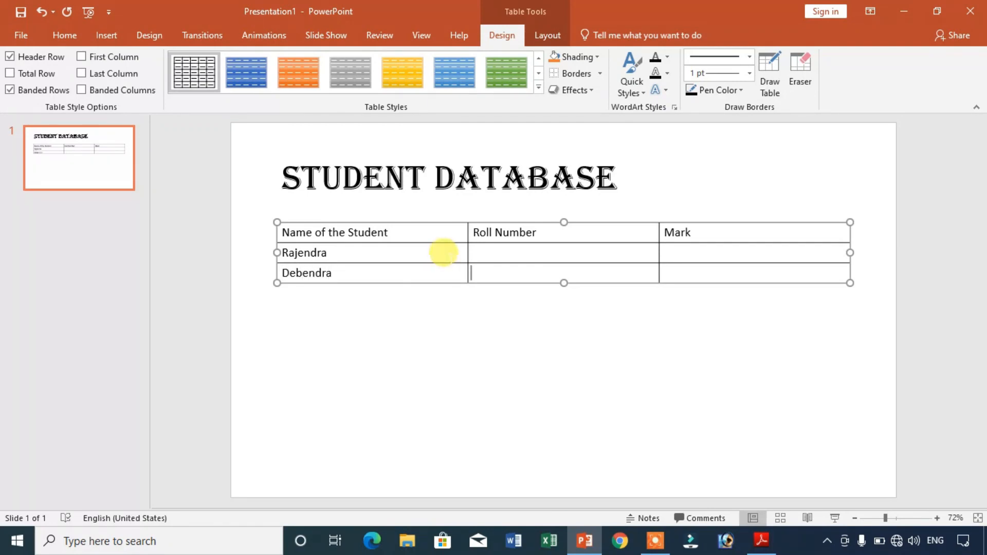
pyautogui.click(501, 252)
pyautogui.click(761, 540)
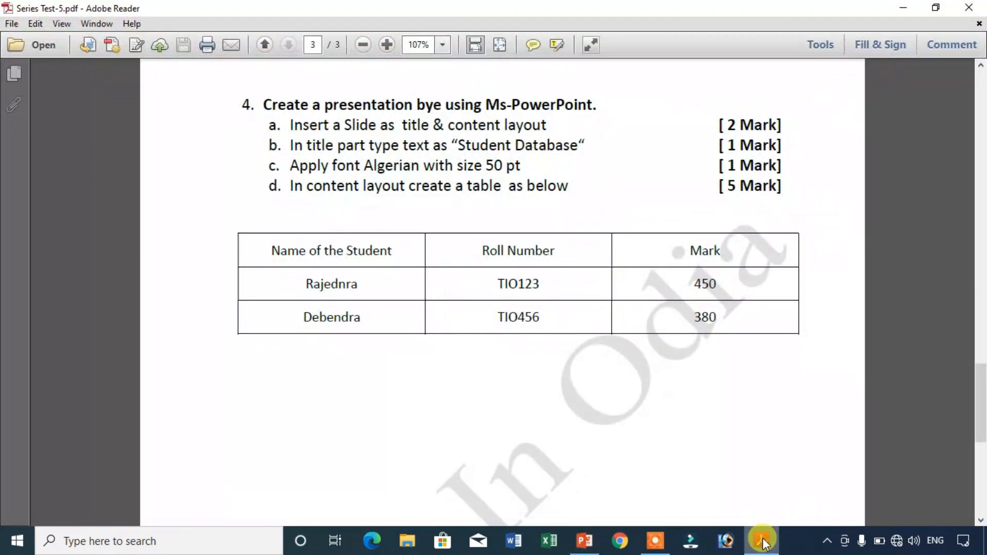
pyautogui.click(763, 540)
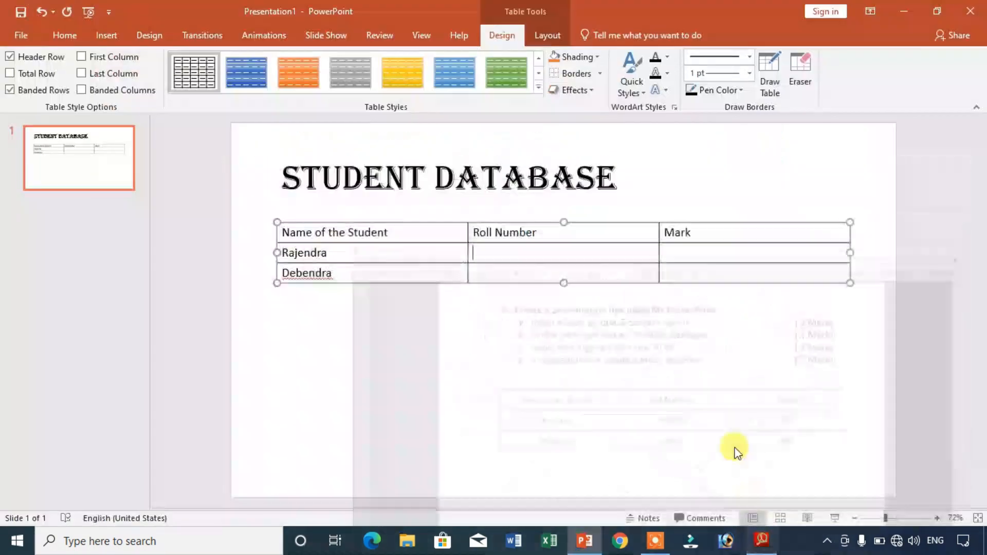
pyautogui.write('TIO45')
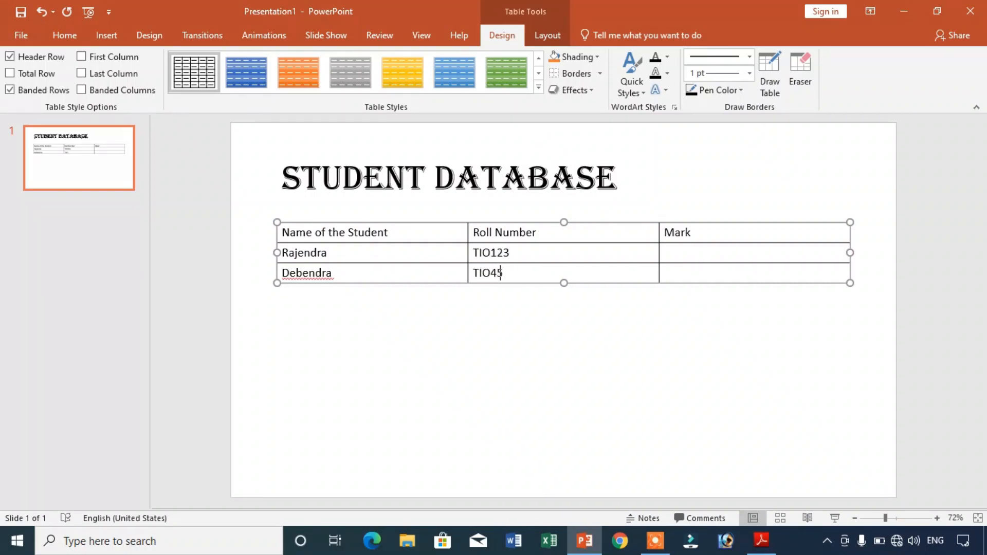
# Check the marks in Adobe Reader and enter 450 and 380 in the Mark column of the PowerPoint table.
pyautogui.click(714, 245)
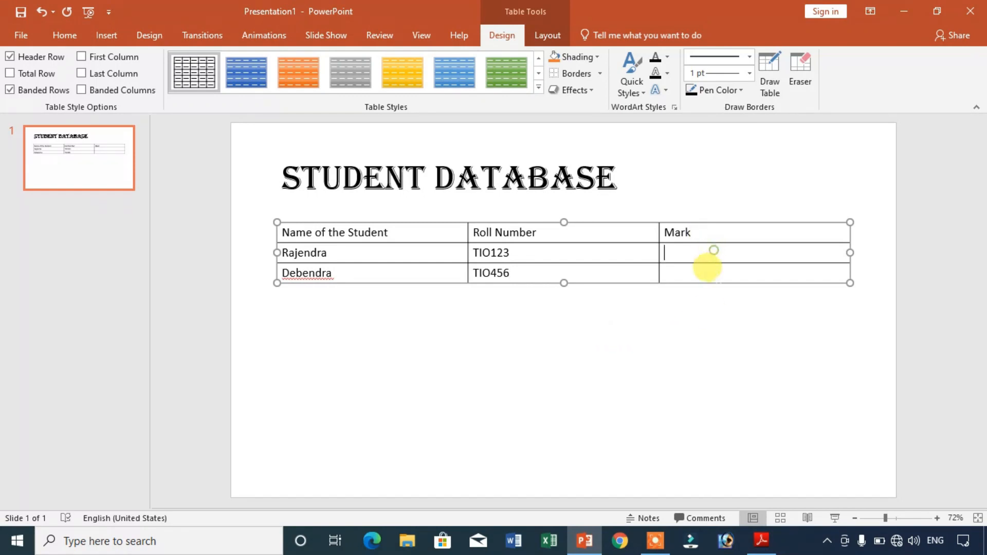
pyautogui.click(762, 541)
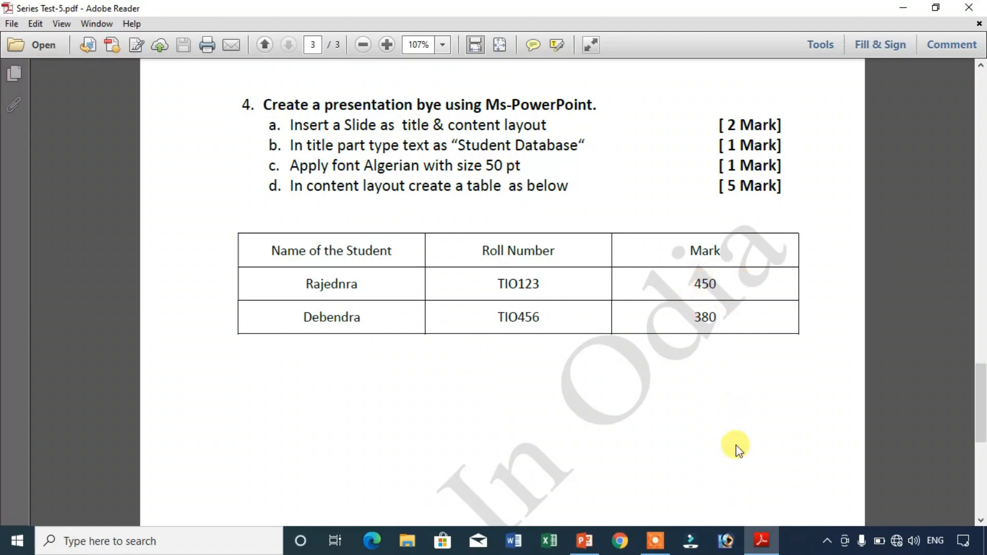
pyautogui.click(760, 539)
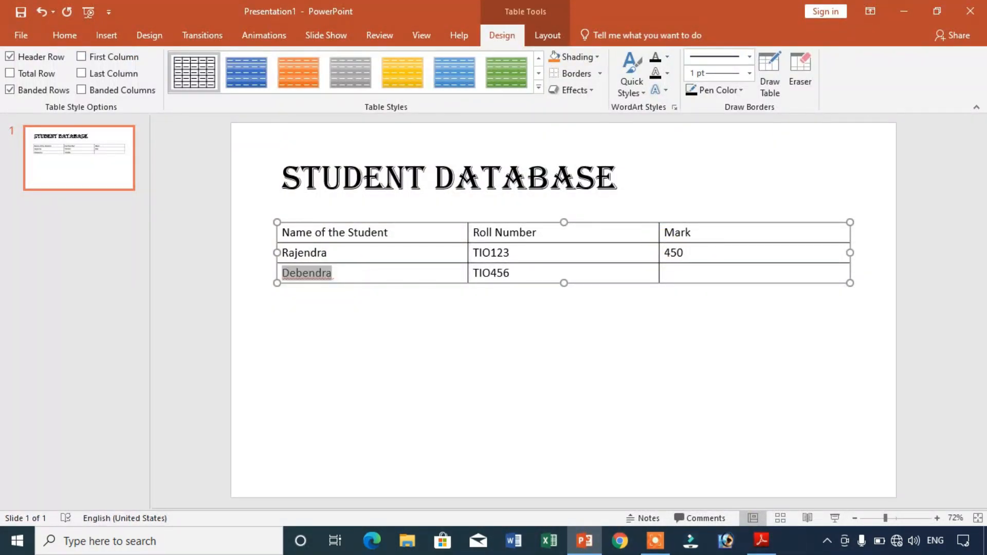
pyautogui.write('380')
pyautogui.hotkey('ctrl', 'z')
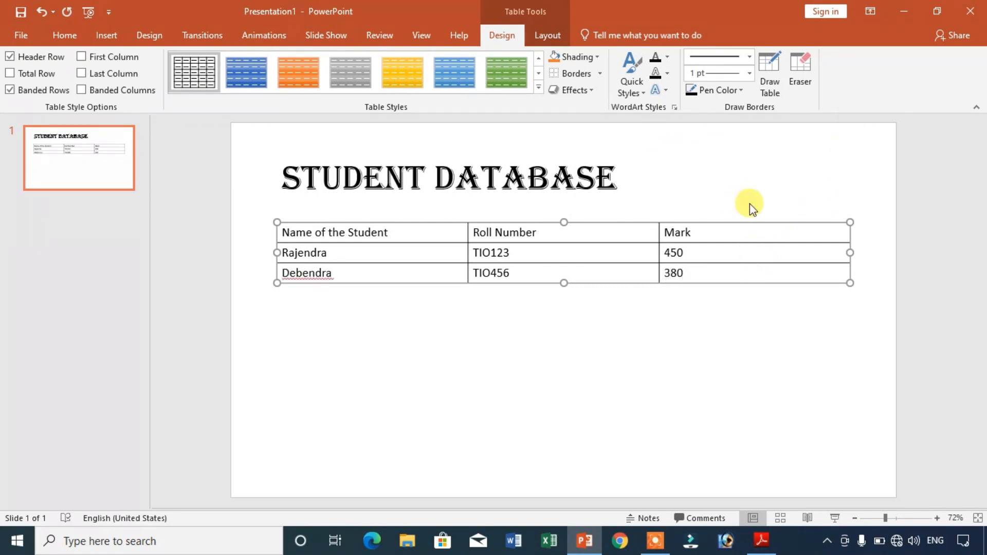
pyautogui.click(738, 250)
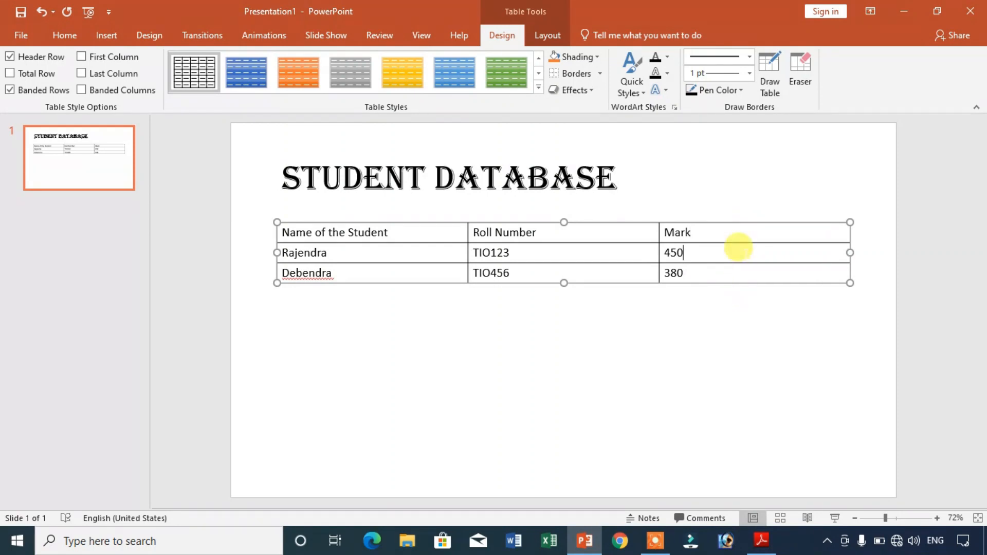
# Compare the finished table on the PowerPoint slide with the question 4d table in Adobe Reader.
pyautogui.click(760, 541)
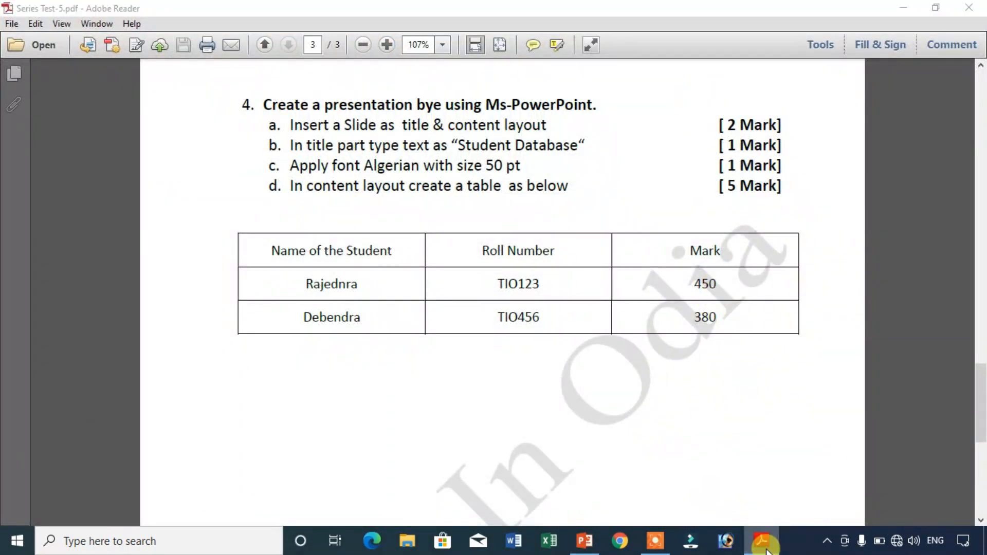
pyautogui.hotkey('alt', 'Tab')
pyautogui.click(600, 368)
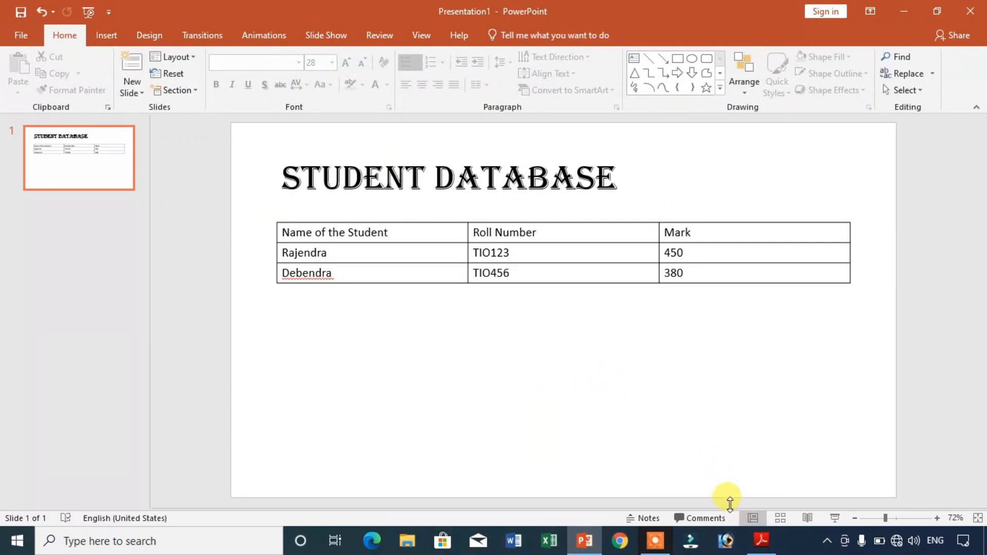
pyautogui.hotkey('alt', 'Tab')
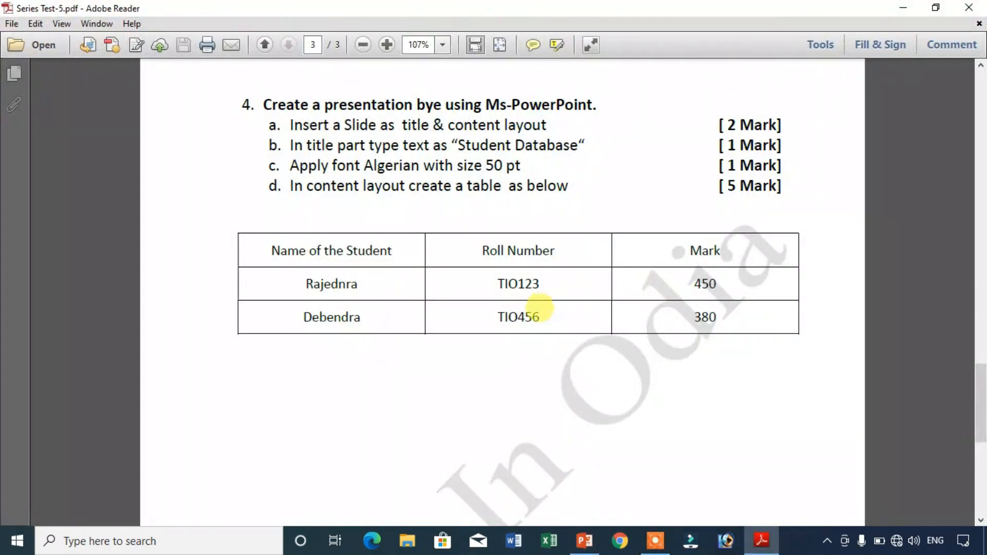
pyautogui.moveTo(341, 232); pyautogui.dragTo(518, 290)
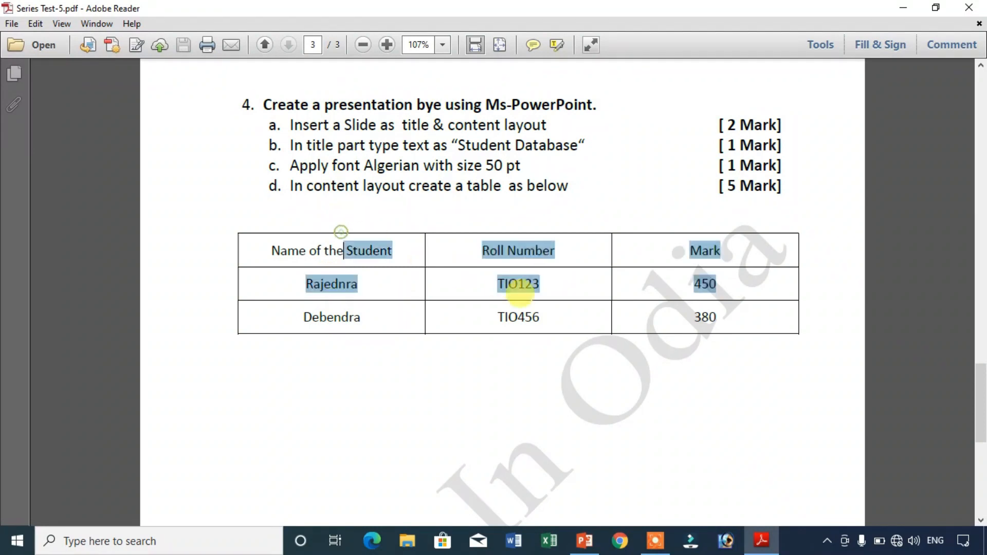
pyautogui.click(623, 425)
pyautogui.hotkey('alt', 'Tab')
pyautogui.click(643, 396)
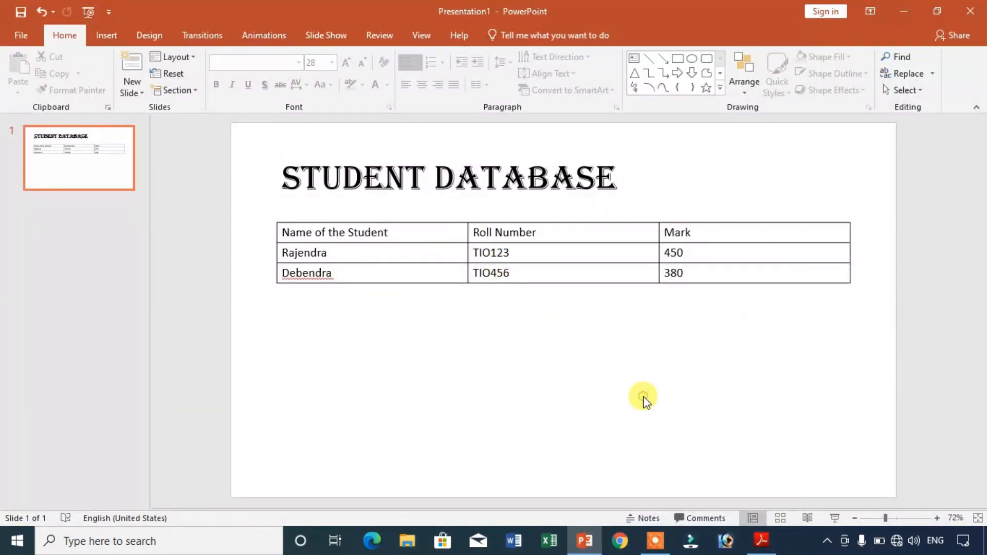
# Switch to Adobe Reader and review question 1 and the Indian Festival text on the first page of the test.
pyautogui.click(761, 540)
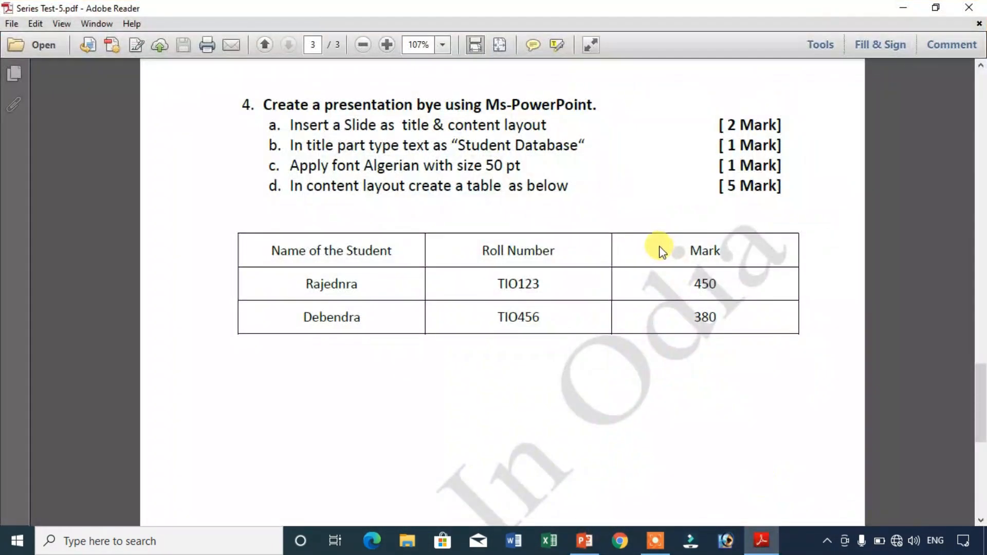
pyautogui.scroll(3, 658, 251)
pyautogui.scroll(20, 659, 250)
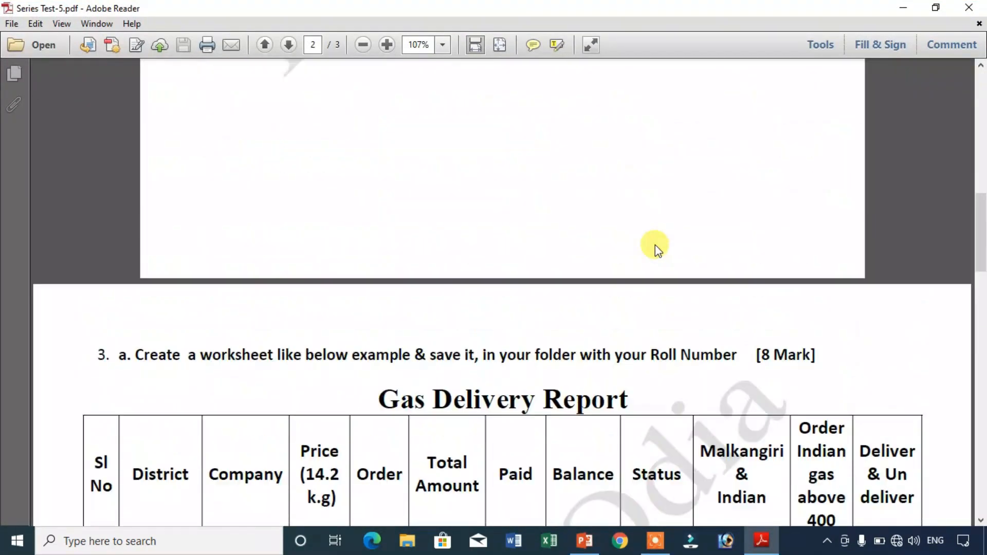
pyautogui.scroll(6, 861, 289)
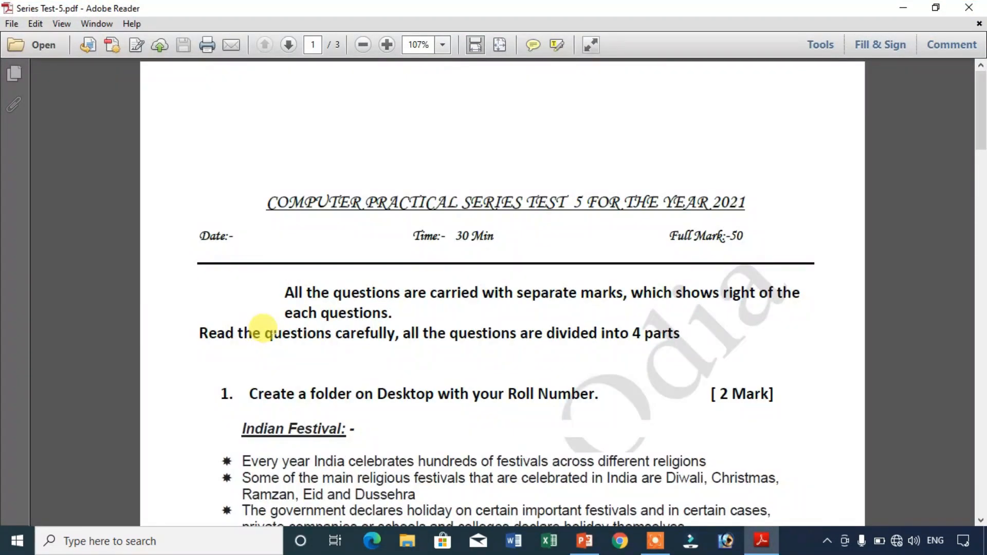
pyautogui.scroll(-10, 263, 329)
pyautogui.scroll(9, 273, 341)
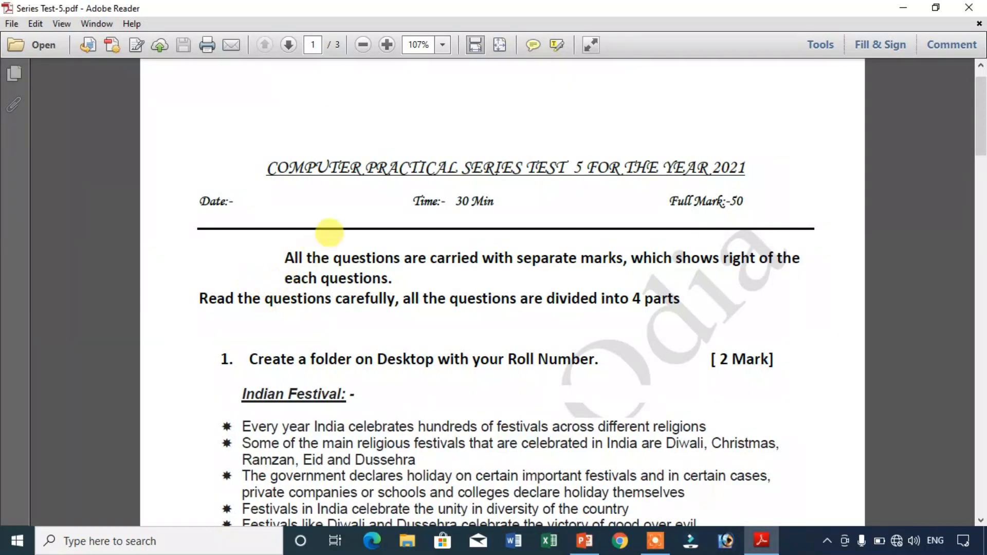
pyautogui.moveTo(311, 359); pyautogui.dragTo(410, 369)
pyautogui.scroll(-3, 323, 254)
pyautogui.moveTo(226, 208); pyautogui.dragTo(632, 349)
pyautogui.click(223, 192)
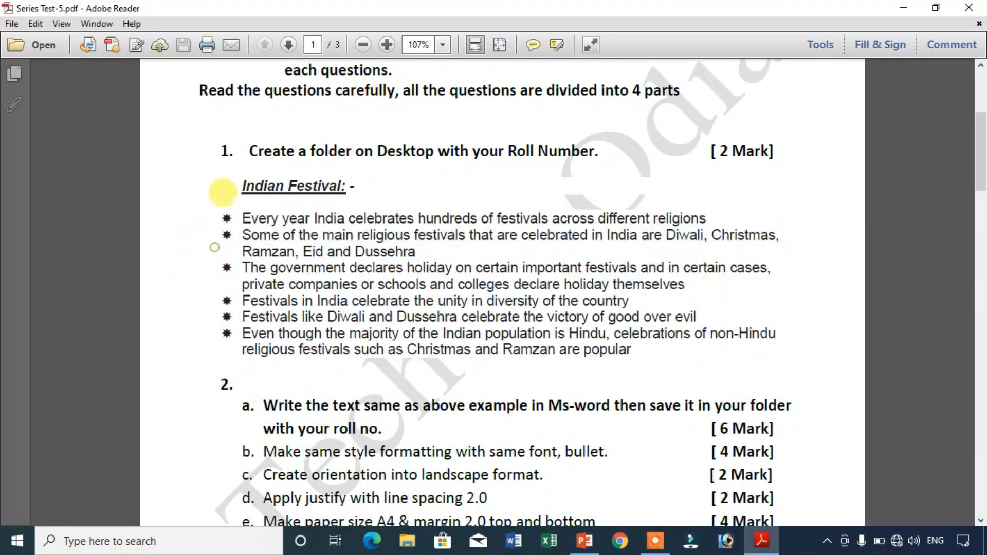
# Review the question 2 tasks on bullet formatting, landscape orientation, line spacing, paper size and margins.
pyautogui.scroll(-2, 242, 295)
pyautogui.scroll(-1, 242, 295)
pyautogui.moveTo(263, 277); pyautogui.dragTo(581, 287)
pyautogui.moveTo(393, 298); pyautogui.dragTo(557, 296)
pyautogui.moveTo(398, 325); pyautogui.dragTo(431, 315)
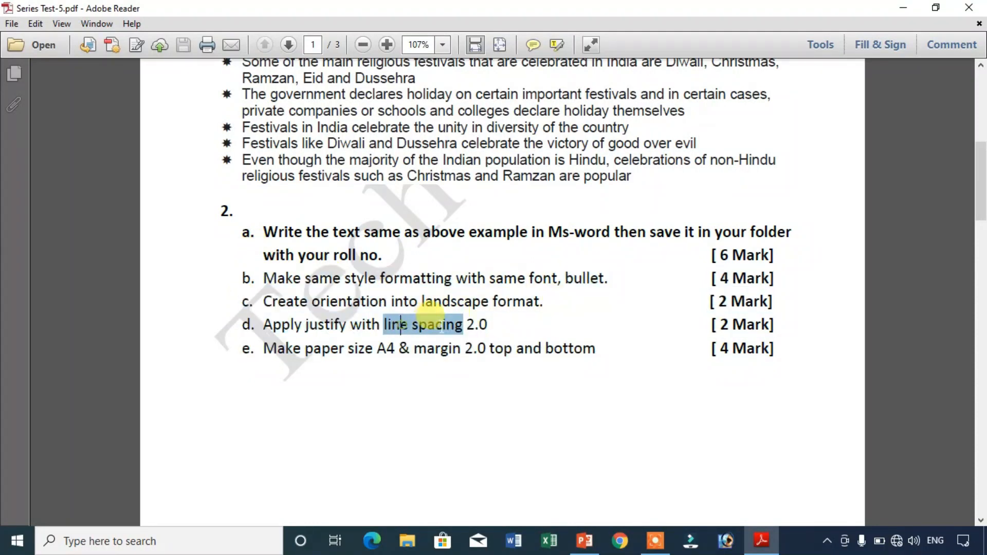
pyautogui.click(372, 348)
pyautogui.moveTo(449, 348); pyautogui.dragTo(534, 356)
# Review question 3 with the Gas Delivery Report worksheet and its calculation tasks b to f.
pyautogui.scroll(-10, 535, 356)
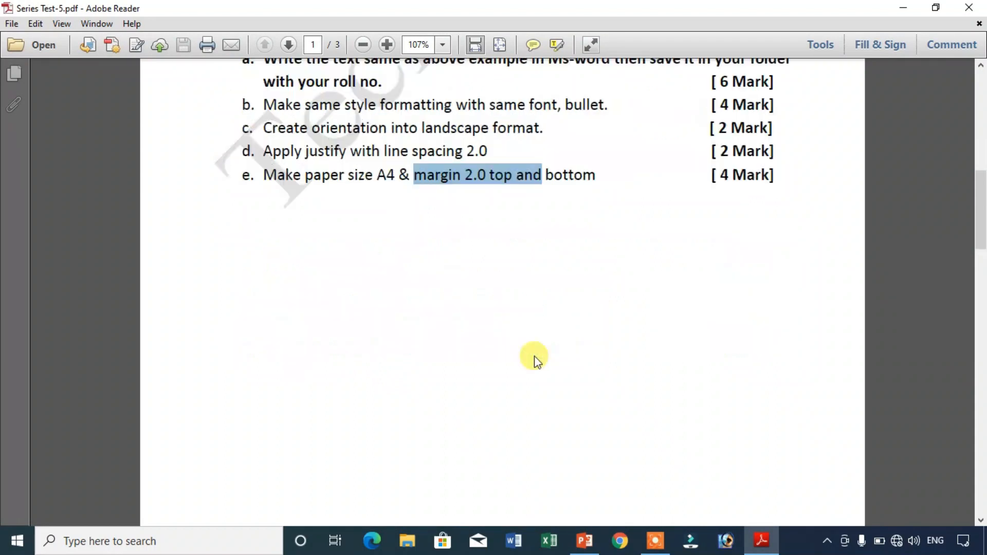
pyautogui.moveTo(366, 175); pyautogui.dragTo(775, 379)
pyautogui.click(591, 412)
pyautogui.scroll(-1, 465, 342)
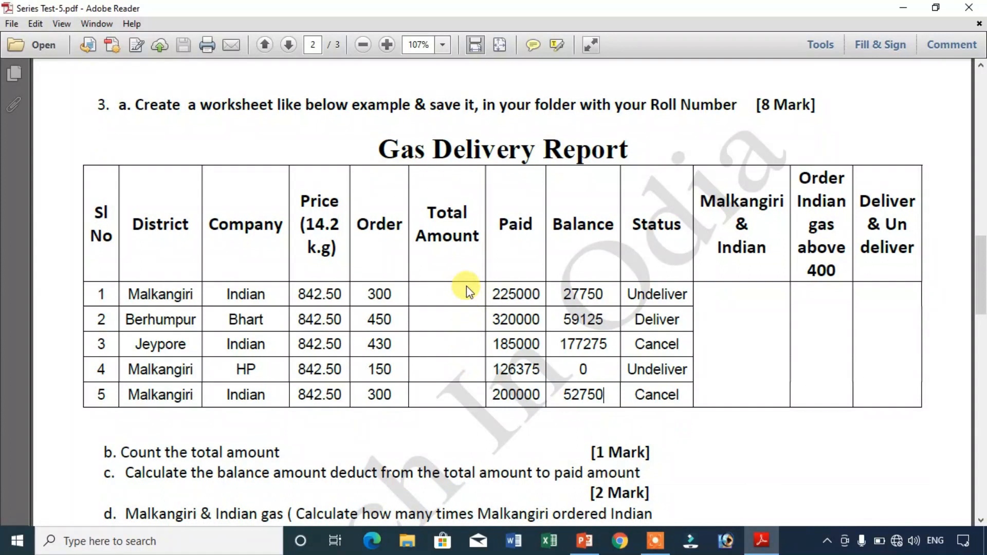
pyautogui.scroll(-3, 467, 286)
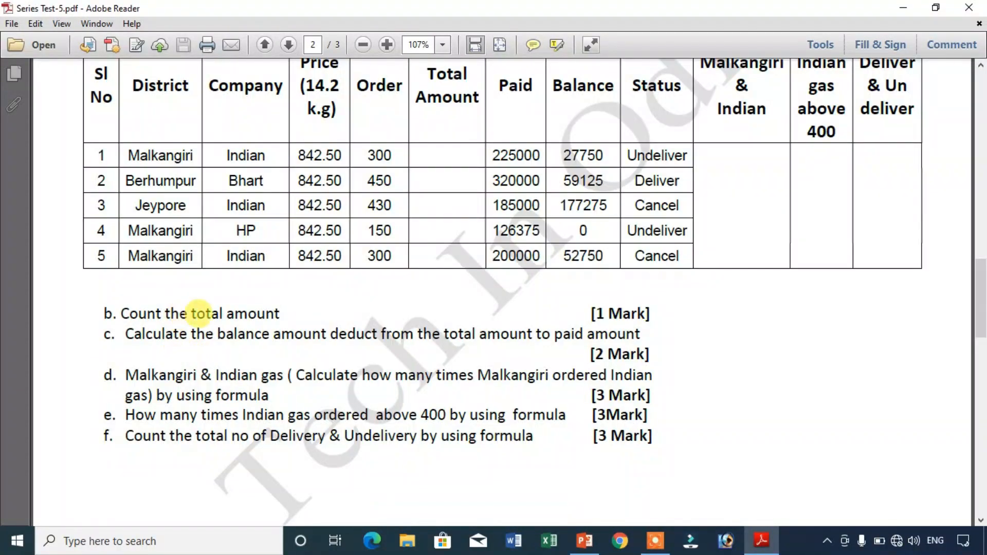
pyautogui.doubleClick(247, 334)
pyautogui.moveTo(297, 375); pyautogui.dragTo(433, 375)
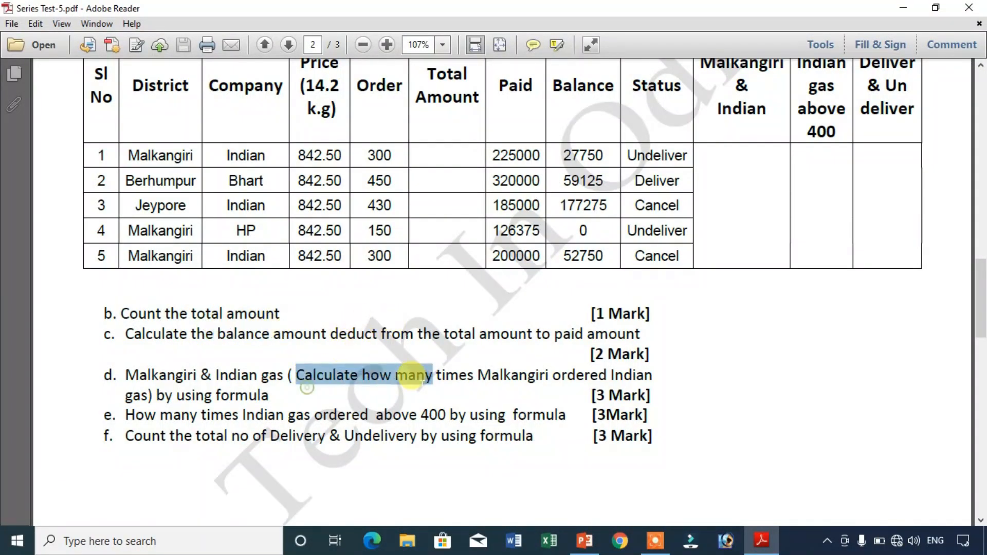
pyautogui.click(368, 371)
pyautogui.moveTo(362, 375); pyautogui.dragTo(399, 436)
# Review question 4 with its student table and return to the beginning of the test document.
pyautogui.scroll(-8, 428, 428)
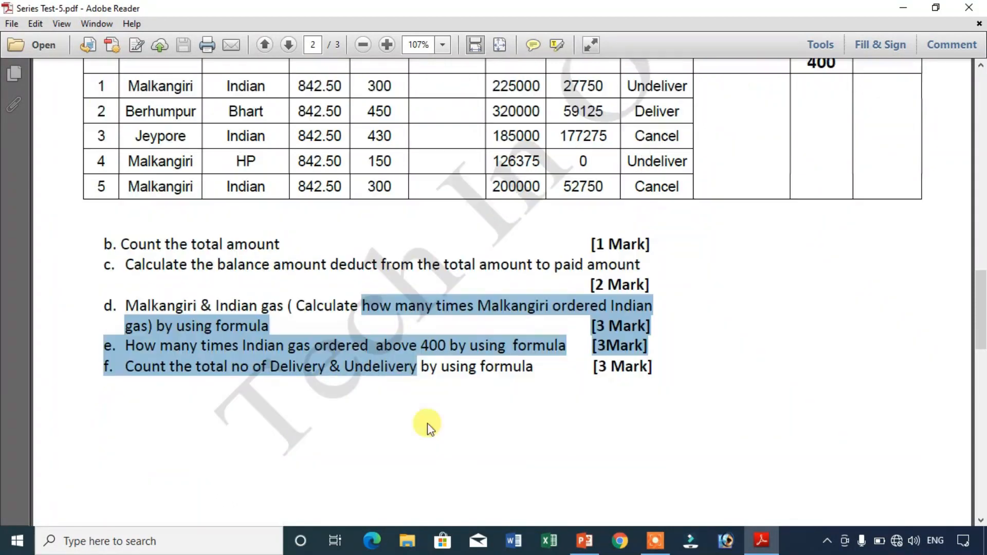
pyautogui.scroll(-2, 429, 426)
pyautogui.moveTo(261, 166); pyautogui.dragTo(513, 390)
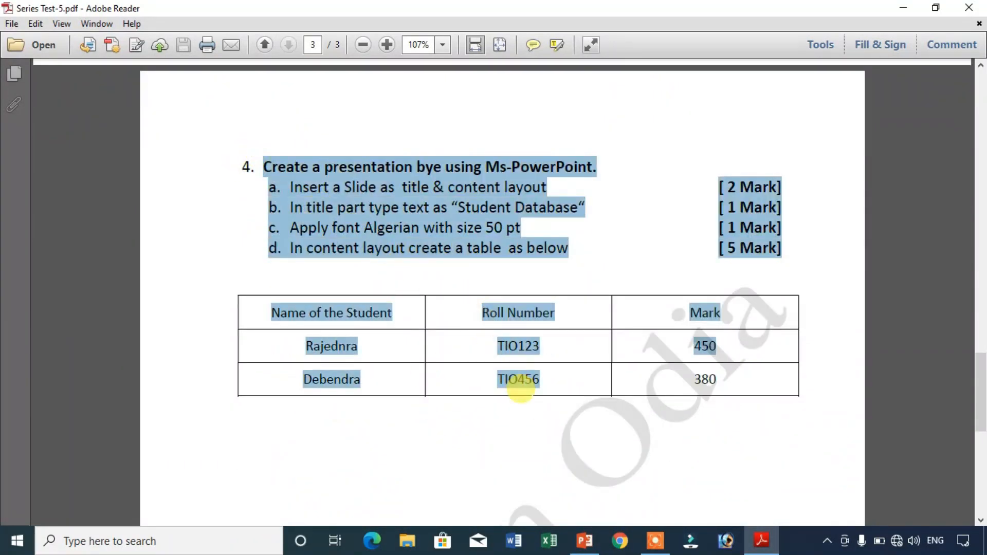
pyautogui.scroll(9, 535, 406)
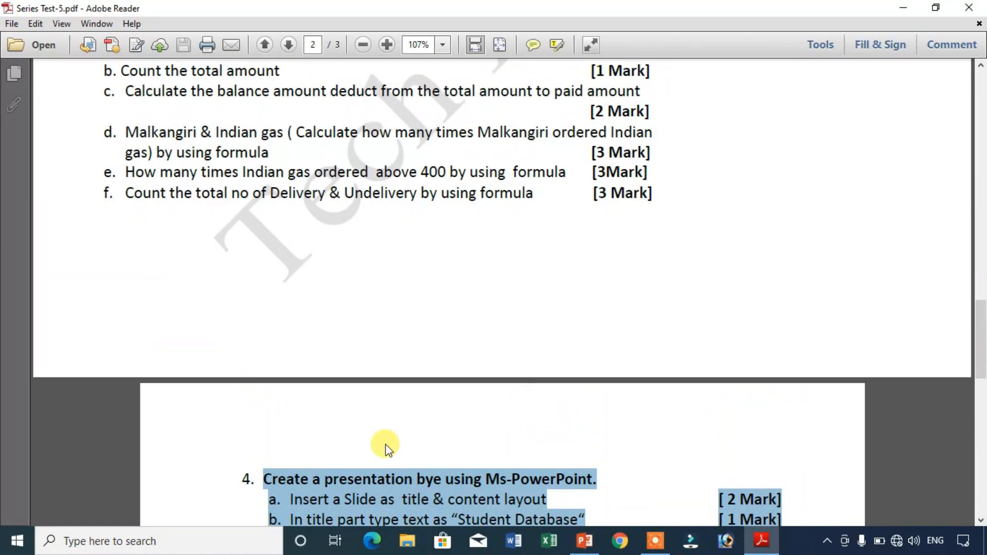
pyautogui.scroll(20, 591, 214)
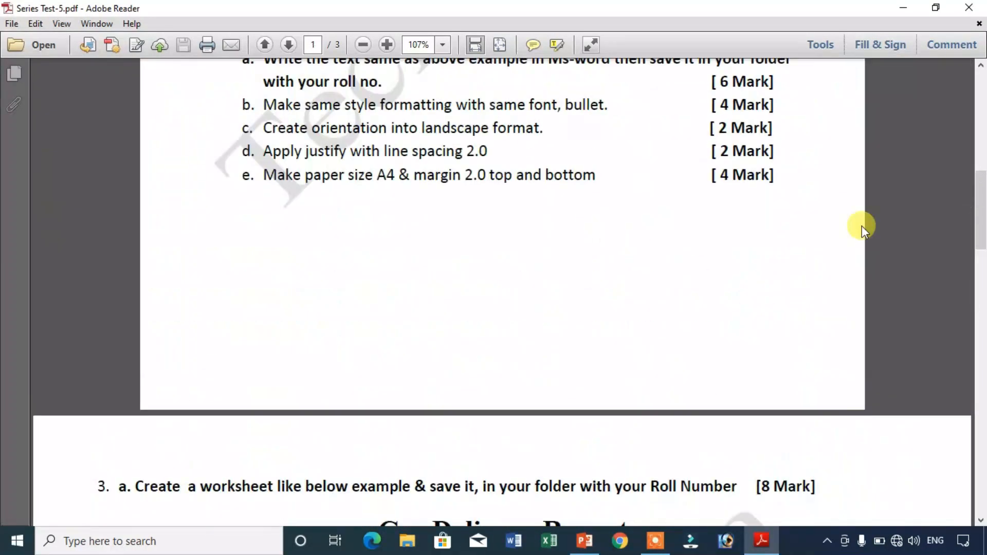
pyautogui.moveTo(979, 188); pyautogui.dragTo(972, 73)
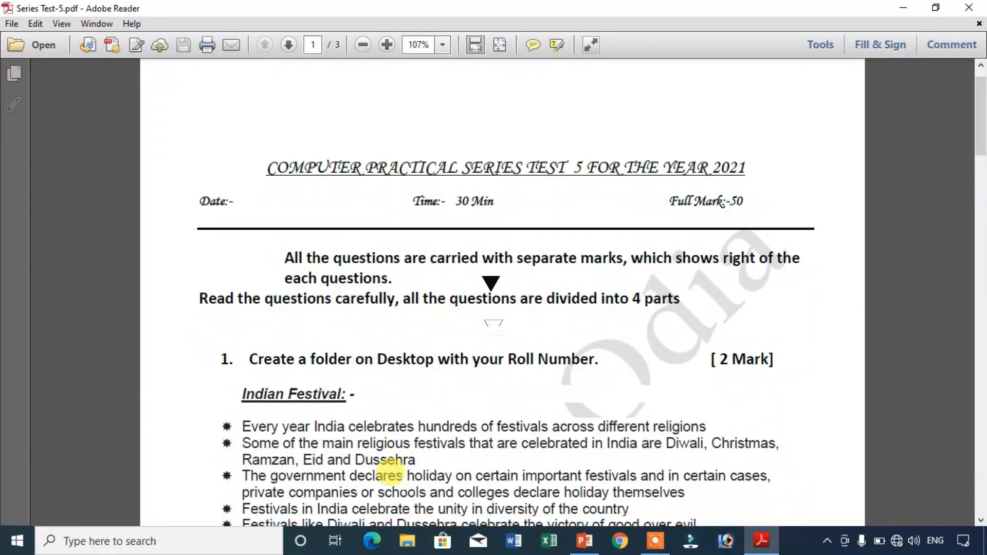